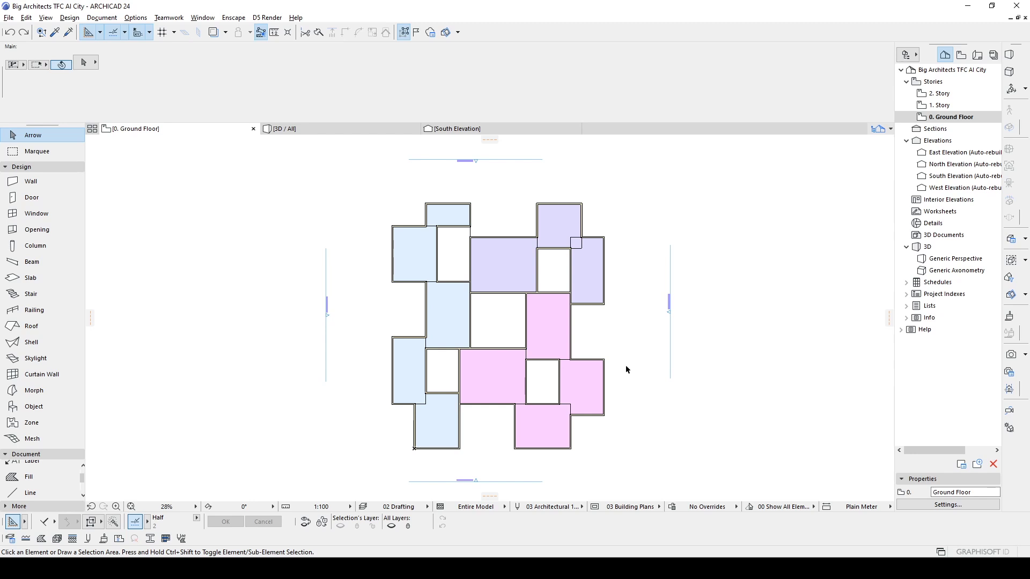
Orbit the walled building grid in 3D and check the Ground Floor story settings without changing the 425 spacing
{"action": "key", "text": "F3"}
{"action": "mouse_move", "coordinate": [733, 353]}
{"action": "middle_mouse_down", "text": "shift"}
{"action": "mouse_move", "coordinate": [707, 362]}
{"action": "mouse_move", "coordinate": [742, 253]}
{"action": "middle_mouse_up", "text": "shift"}
{"action": "right_click", "coordinate": [961, 118]}
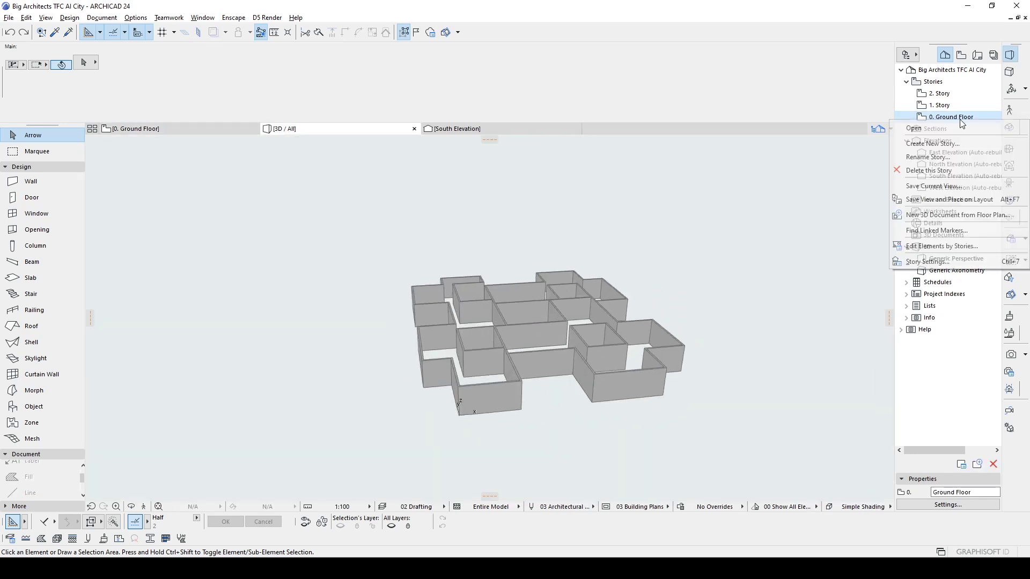
{"action": "left_click", "coordinate": [932, 262]}
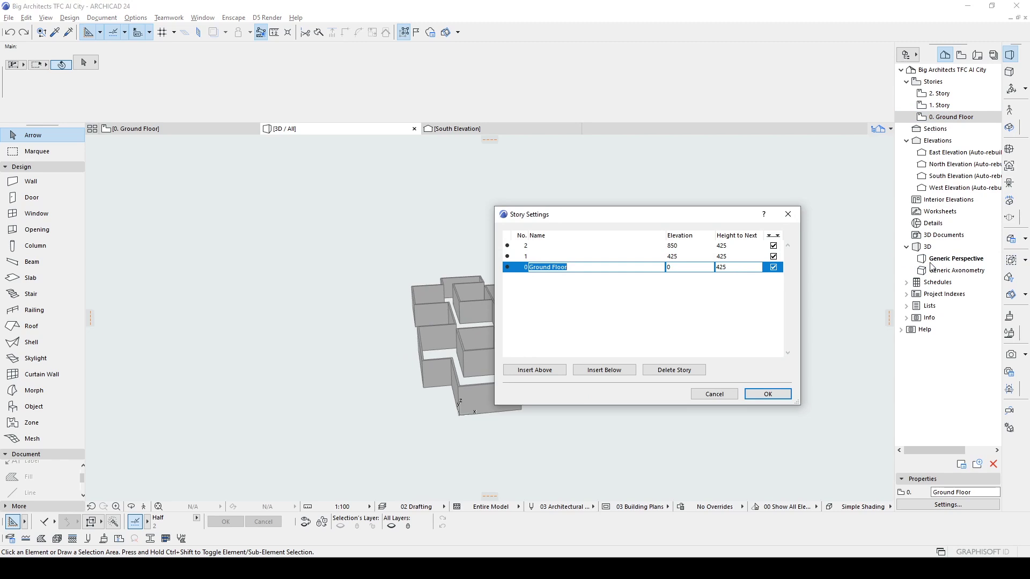
{"action": "left_click", "coordinate": [793, 217]}
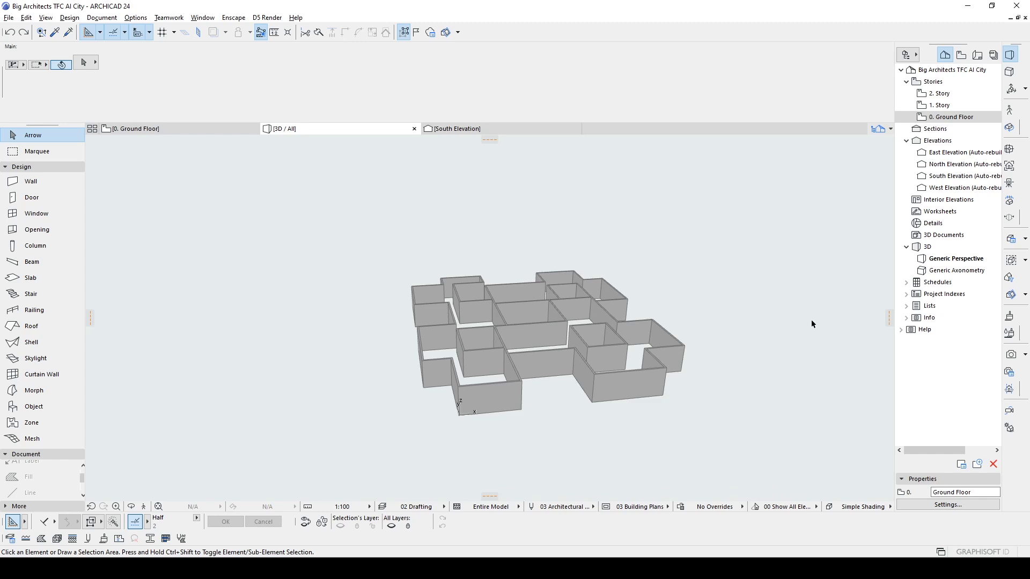
{"action": "mouse_move", "coordinate": [377, 319]}
{"action": "middle_mouse_down", "text": "shift"}
{"action": "mouse_move", "coordinate": [775, 347]}
{"action": "mouse_move", "coordinate": [399, 334]}
{"action": "middle_mouse_up", "text": "shift"}
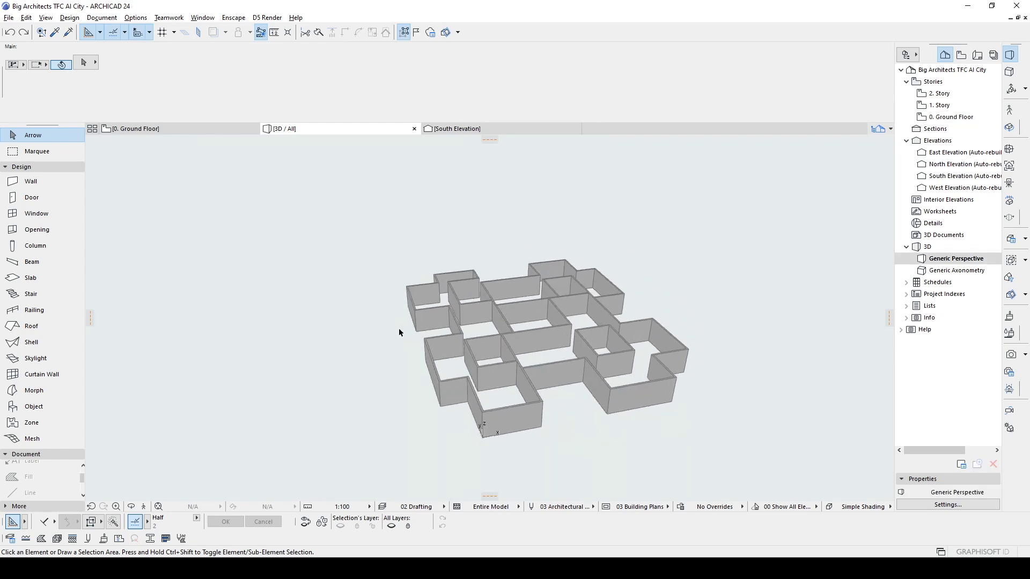
{"action": "key", "text": "F2"}
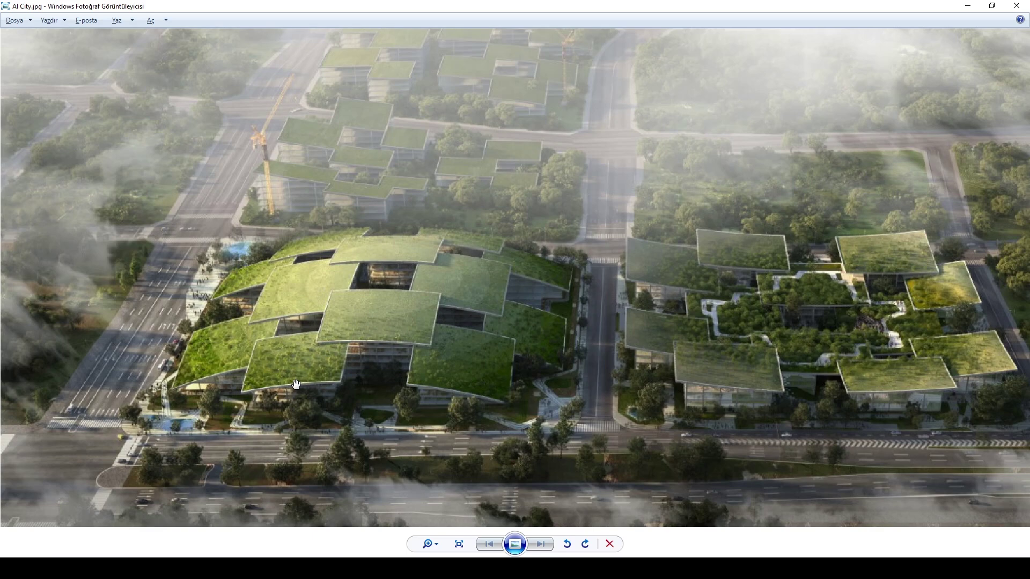
Leave the AI City.jpg reference image and return to ARCHICAD's ground floor plan
{"action": "left_click", "coordinate": [369, 532]}
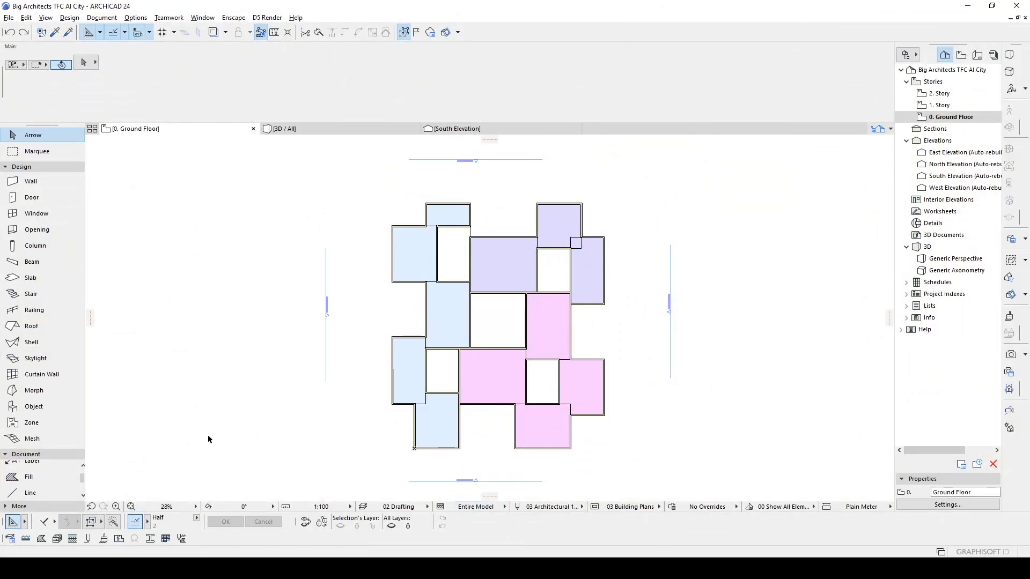
Draw a polyline closing the empty bottom-right corner box below the pink block
{"action": "left_click", "coordinate": [34, 494]}
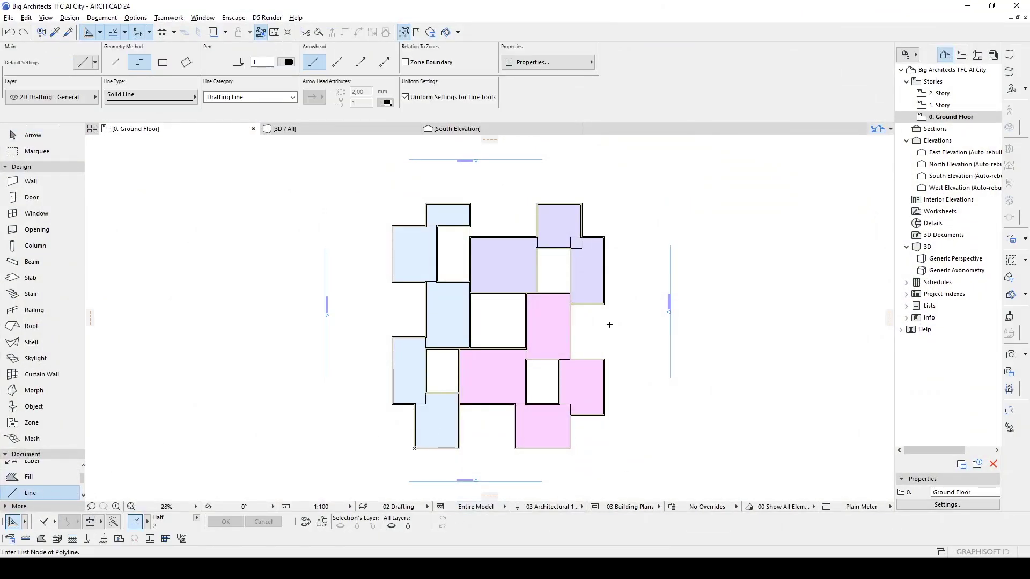
{"action": "scroll", "coordinate": [642, 264], "scroll_direction": "up", "scroll_amount": 1}
{"action": "scroll", "coordinate": [610, 366], "scroll_direction": "up", "scroll_amount": 1}
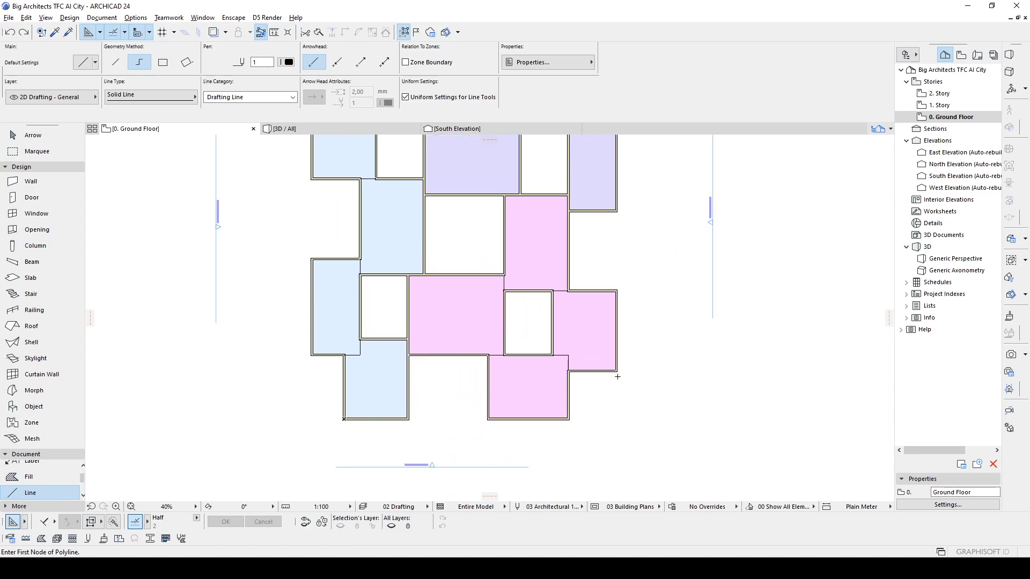
{"action": "left_click", "coordinate": [615, 368]}
{"action": "scroll", "coordinate": [617, 378], "scroll_direction": "up", "scroll_amount": 1}
{"action": "left_click", "coordinate": [558, 385]}
{"action": "double_click", "coordinate": [510, 385]}
{"action": "scroll", "coordinate": [514, 386], "scroll_direction": "down", "scroll_amount": 1}
{"action": "scroll", "coordinate": [309, 182], "scroll_direction": "up", "scroll_amount": 2}
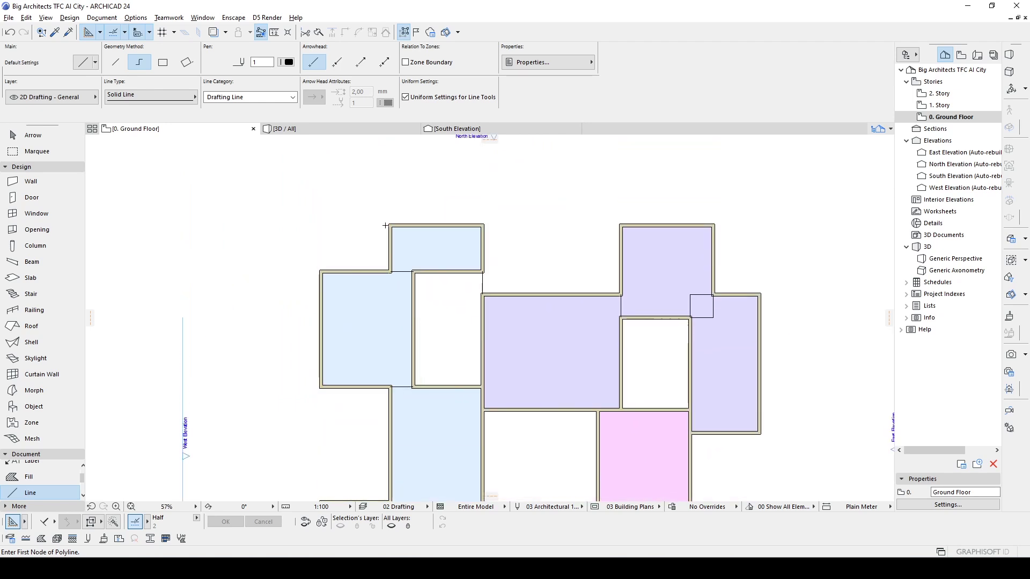
Close the top-left corner box and draw a diagonal across the plan between opposite corners
{"action": "left_click", "coordinate": [320, 225]}
{"action": "scroll", "coordinate": [321, 272], "scroll_direction": "up", "scroll_amount": 1}
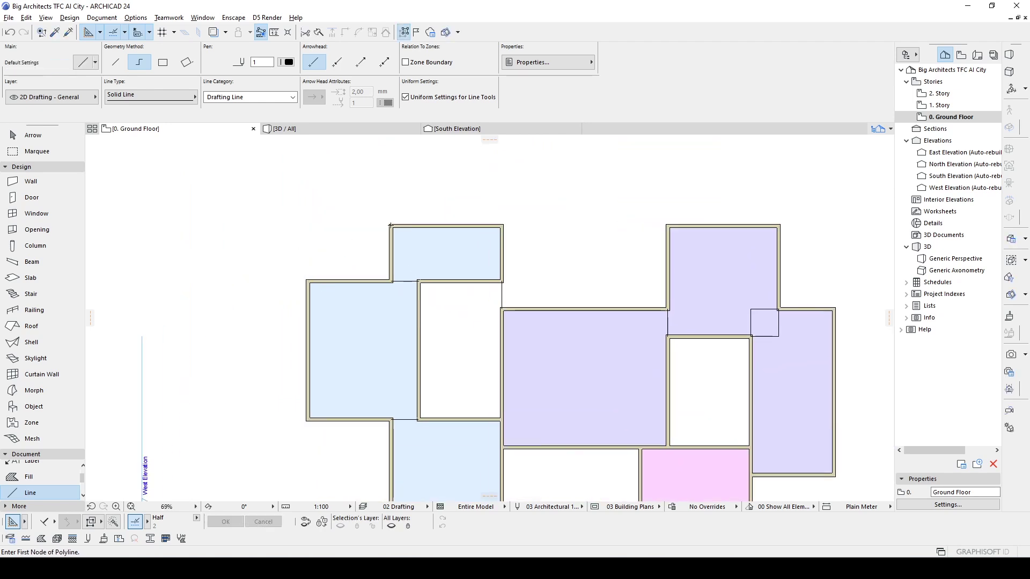
{"action": "double_click", "coordinate": [307, 280]}
{"action": "scroll", "coordinate": [307, 276], "scroll_direction": "down", "scroll_amount": 2}
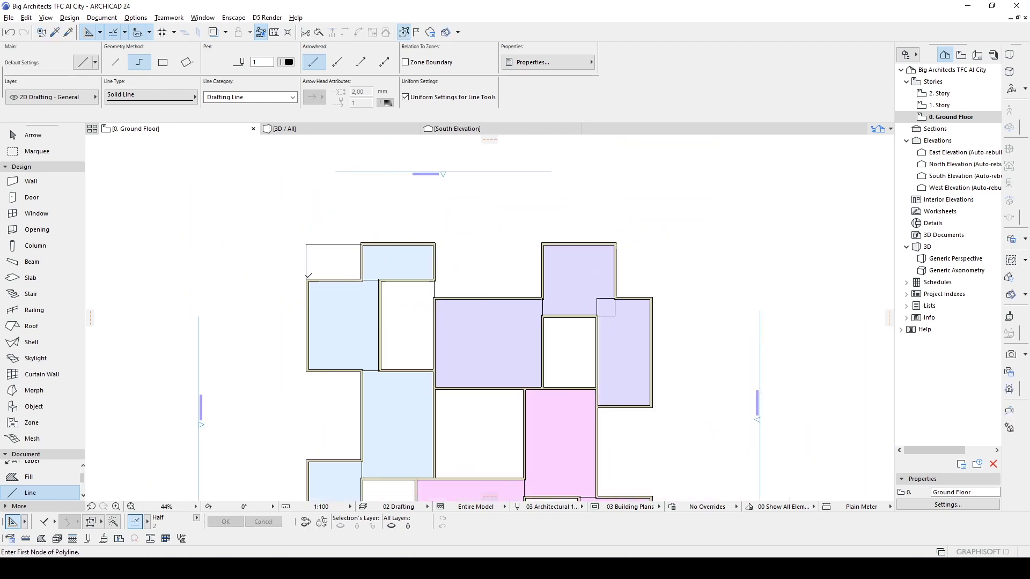
{"action": "scroll", "coordinate": [380, 306], "scroll_direction": "down", "scroll_amount": 1}
{"action": "left_click", "coordinate": [619, 462]}
{"action": "double_click", "coordinate": [364, 169]}
{"action": "key", "text": "Escape"}
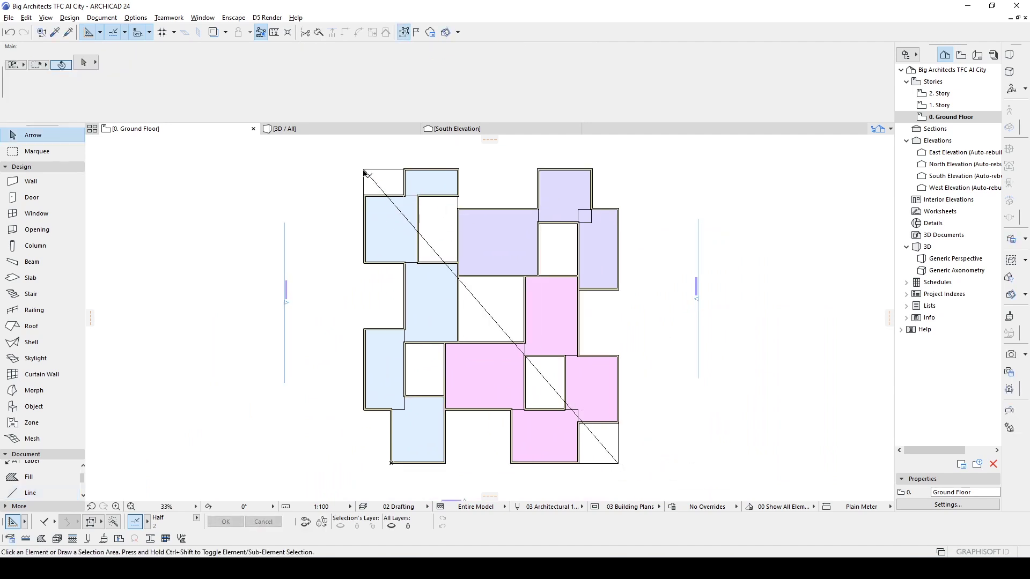
Draw a horizontal line through the diagonal's midpoint, stretched across the whole plan
{"action": "key", "text": "l"}
{"action": "left_click", "coordinate": [491, 316]}
{"action": "scroll", "coordinate": [504, 312], "scroll_direction": "down", "scroll_amount": 1}
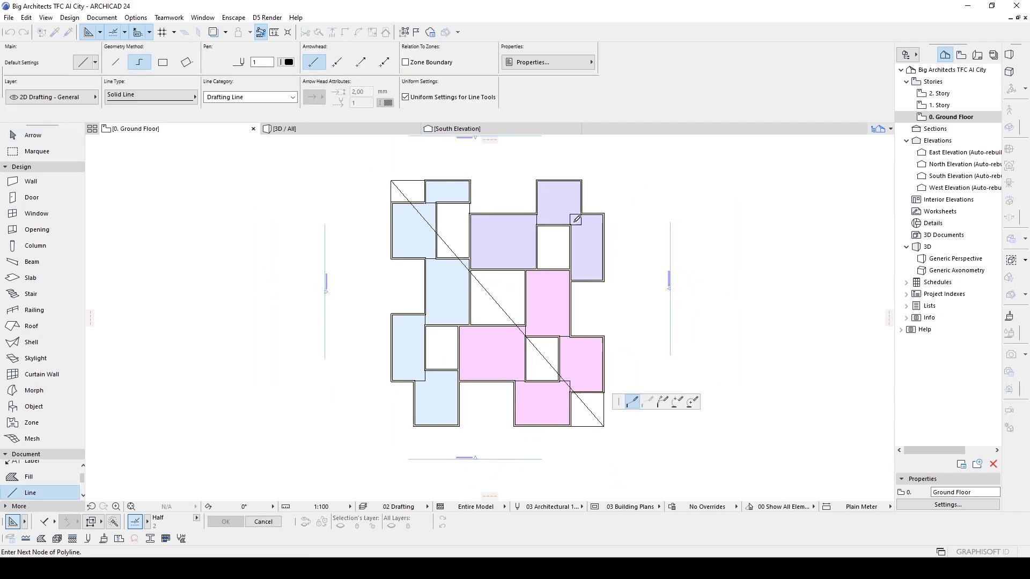
{"action": "double_click", "coordinate": [612, 303]}
{"action": "key", "text": "Escape"}
{"action": "left_click", "coordinate": [498, 303]}
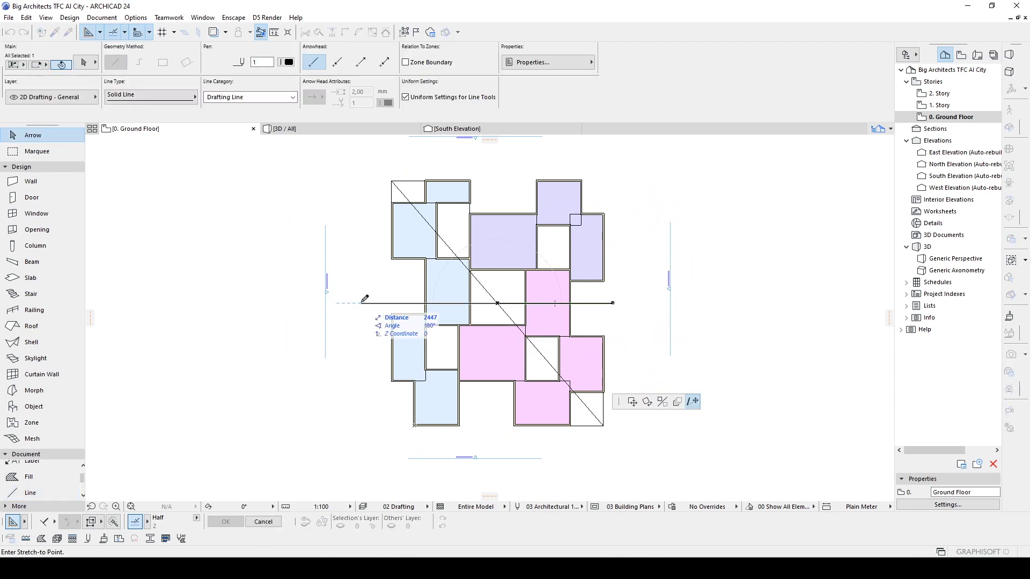
{"action": "left_click", "coordinate": [361, 304]}
Draw a vertical line through the centre point spanning the plan, and remove the diagonal
{"action": "key", "text": "l"}
{"action": "left_click", "coordinate": [498, 304]}
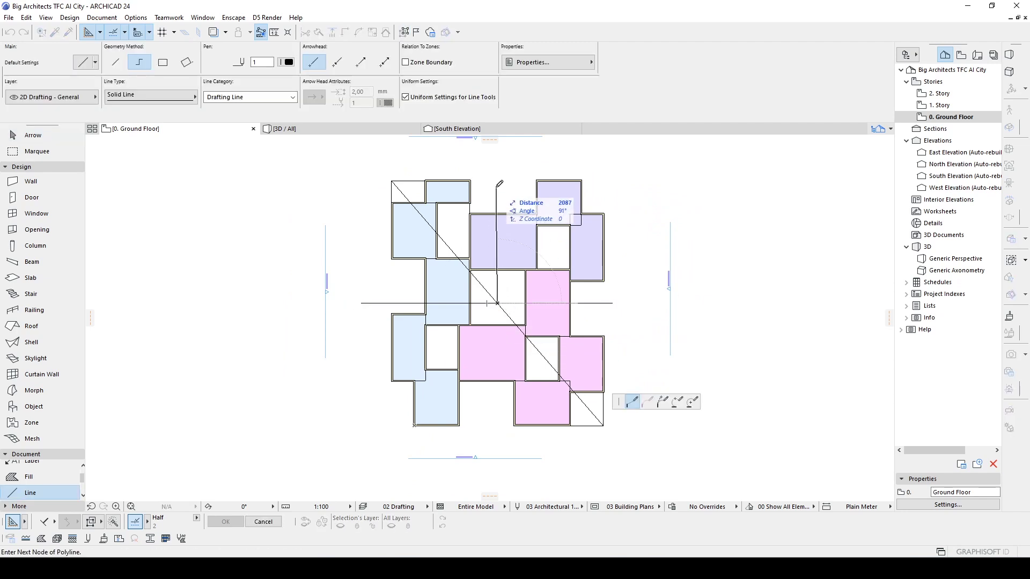
{"action": "double_click", "coordinate": [497, 184]}
{"action": "key", "text": "Escape"}
{"action": "left_click_drag", "start_coordinate": [498, 304], "coordinate": [497, 438]}
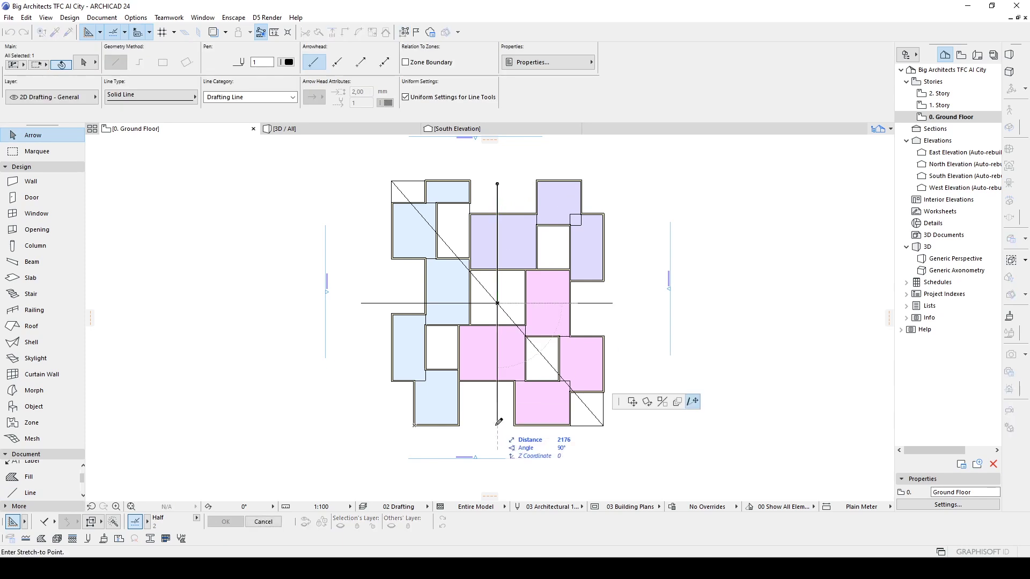
{"action": "key", "text": "Escape"}
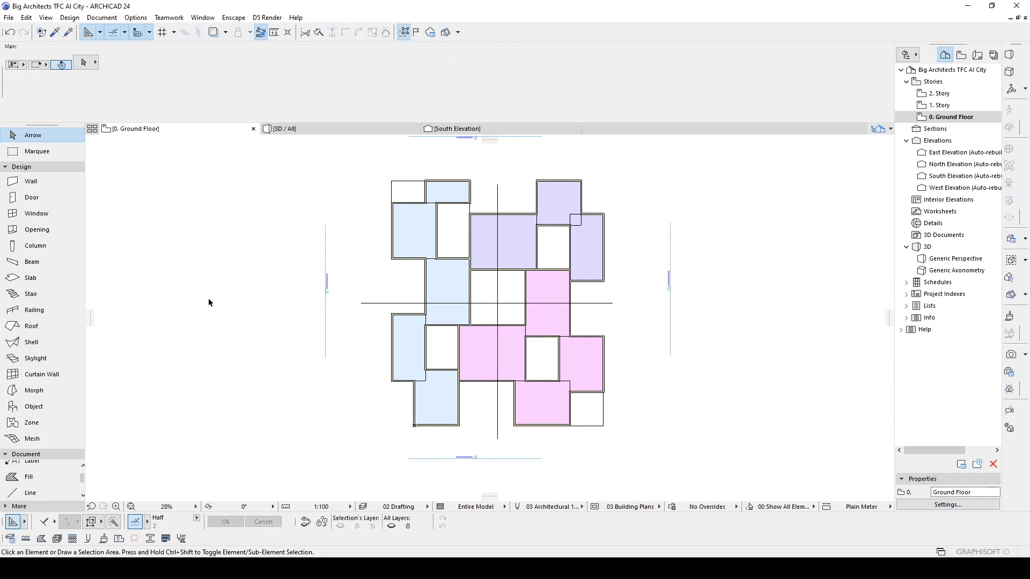
Set up the Shell tool with Reinforced Concrete (30) structure and the Revolved geometry method
{"action": "left_click", "coordinate": [31, 342]}
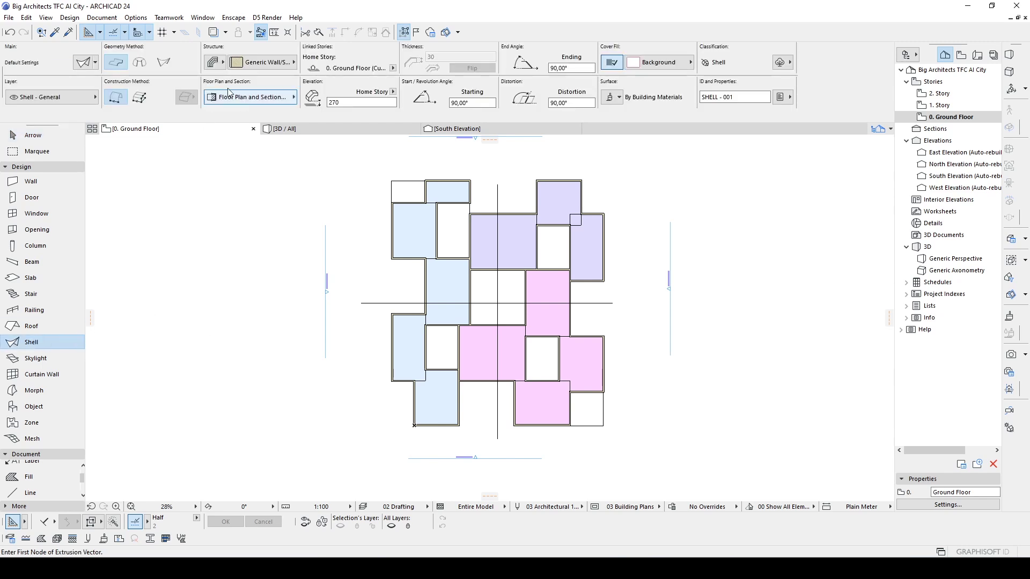
{"action": "left_click", "coordinate": [216, 63]}
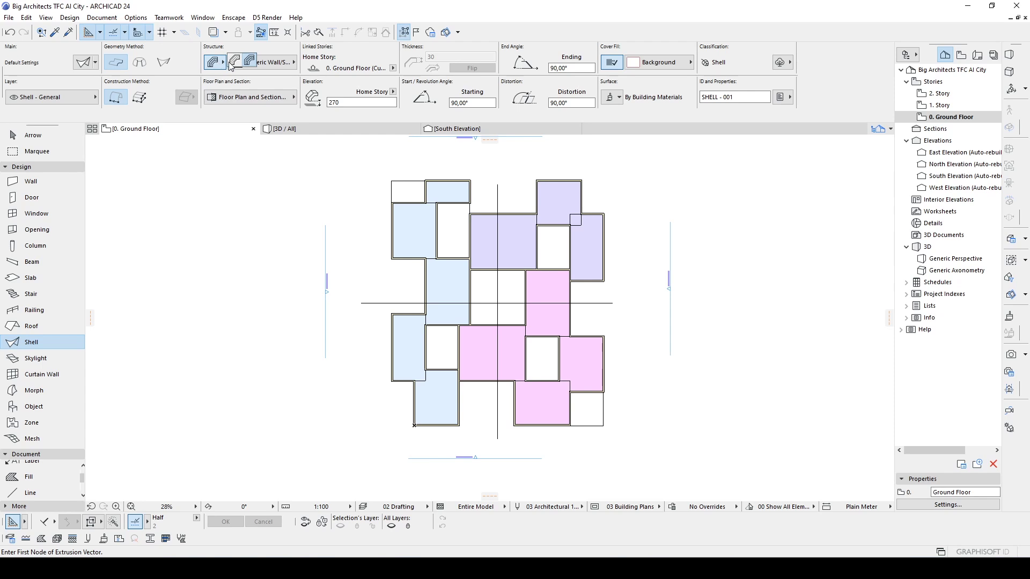
{"action": "left_click", "coordinate": [234, 63]}
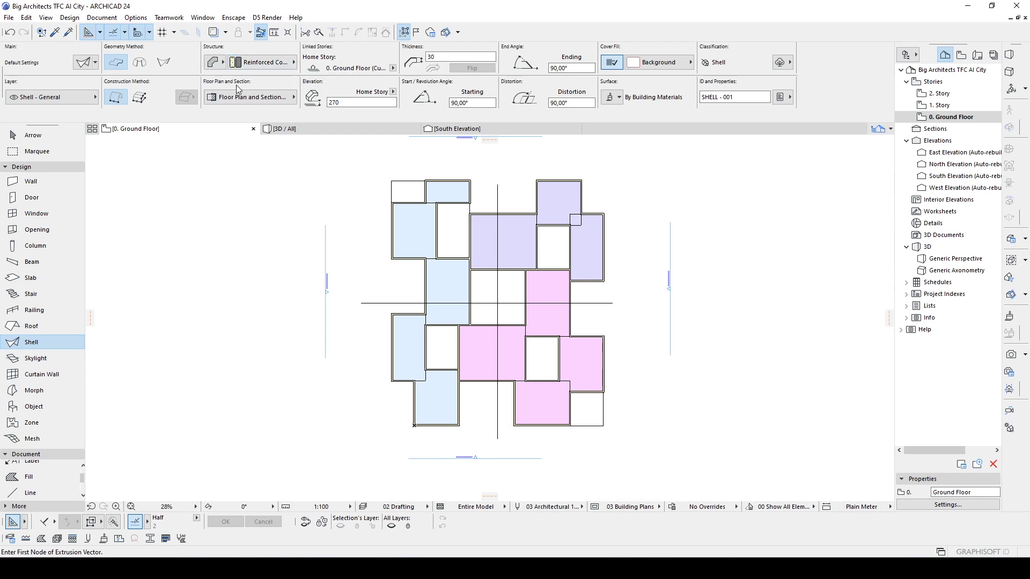
{"action": "left_click", "coordinate": [140, 63]}
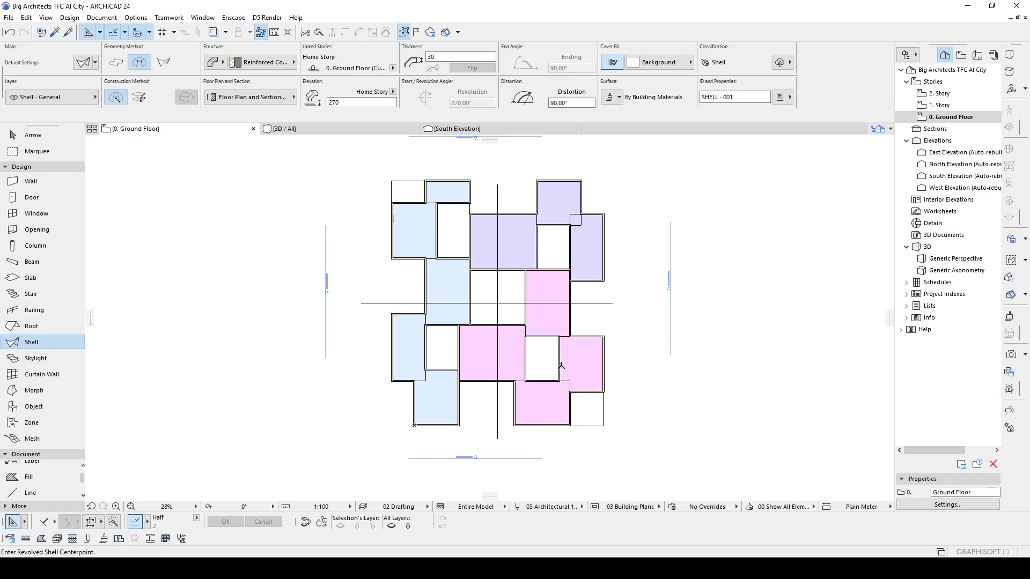
Place the revolved shell centred on the axis crossing, radius reaching the plan's bottom-right corner
{"action": "scroll", "coordinate": [560, 367], "scroll_direction": "up", "scroll_amount": 2}
{"action": "left_click", "coordinate": [469, 275]}
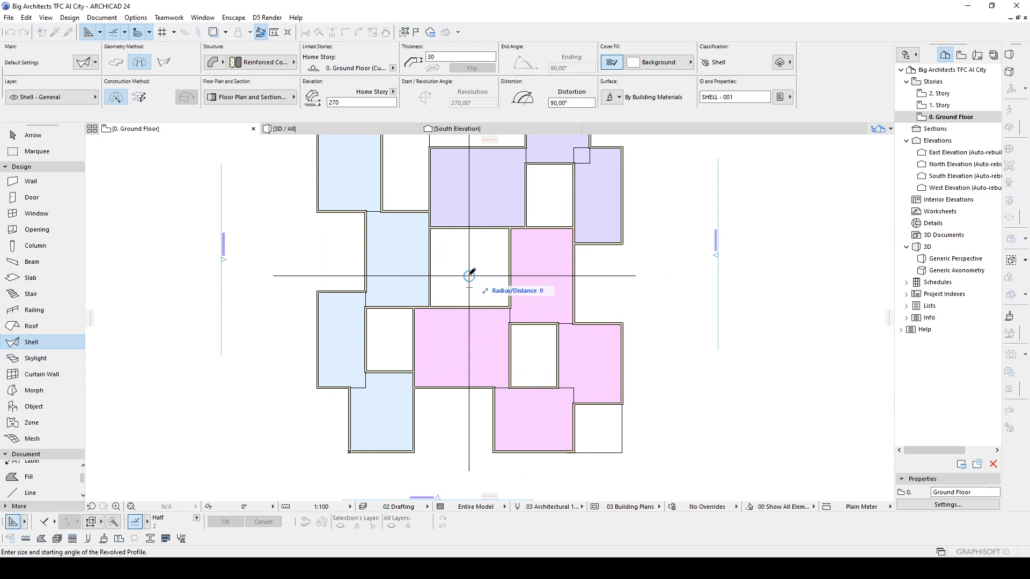
{"action": "scroll", "coordinate": [520, 300], "scroll_direction": "down", "scroll_amount": 2}
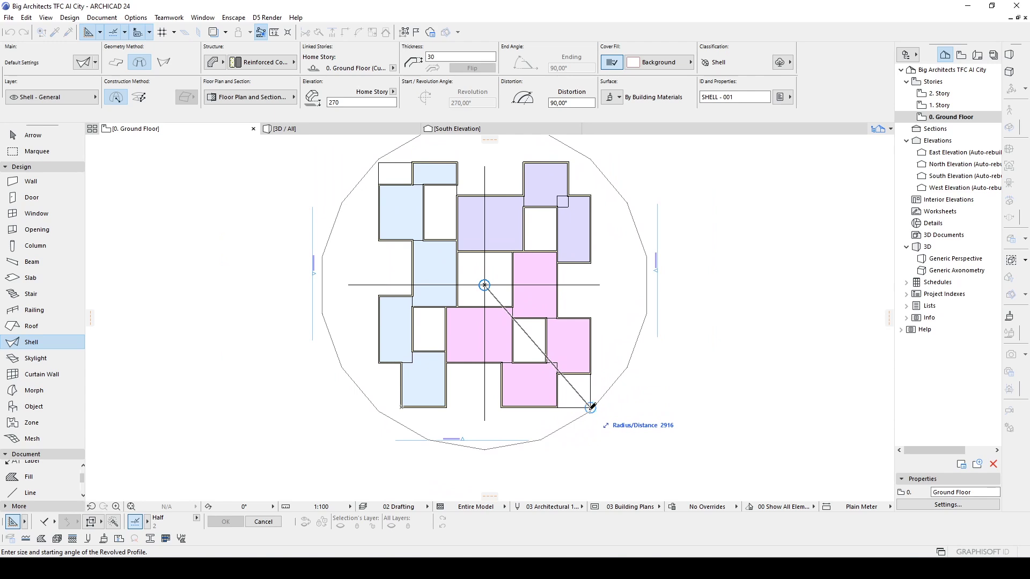
{"action": "left_click", "coordinate": [590, 408]}
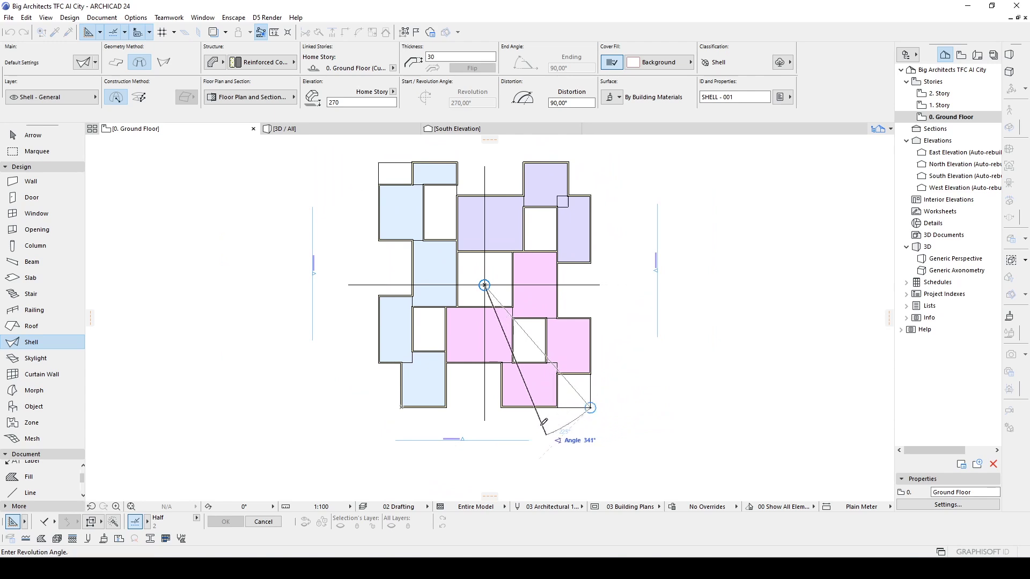
{"action": "middle_click_drag", "start_coordinate": [333, 225], "coordinate": [311, 271]}
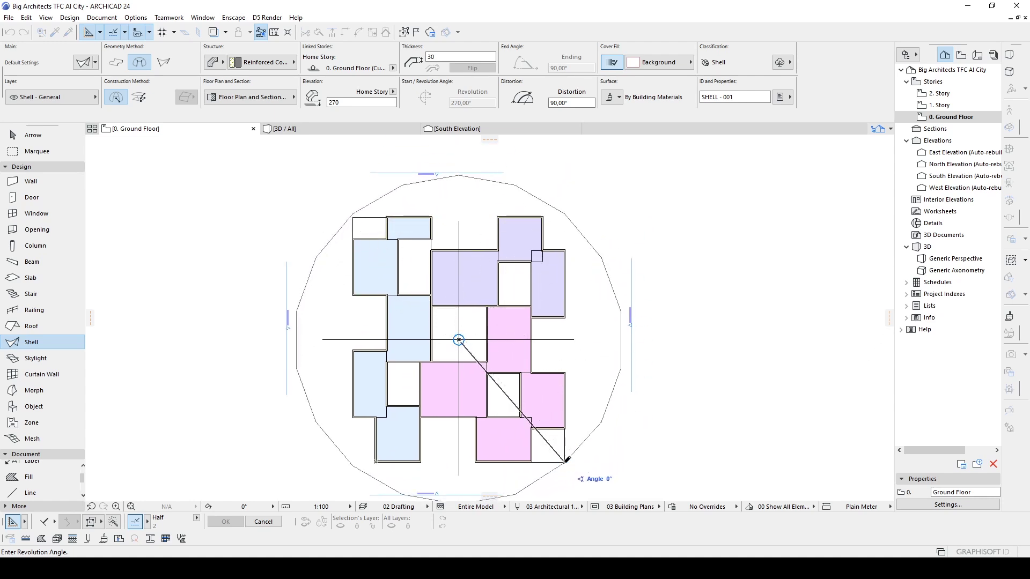
{"action": "left_click", "coordinate": [566, 459]}
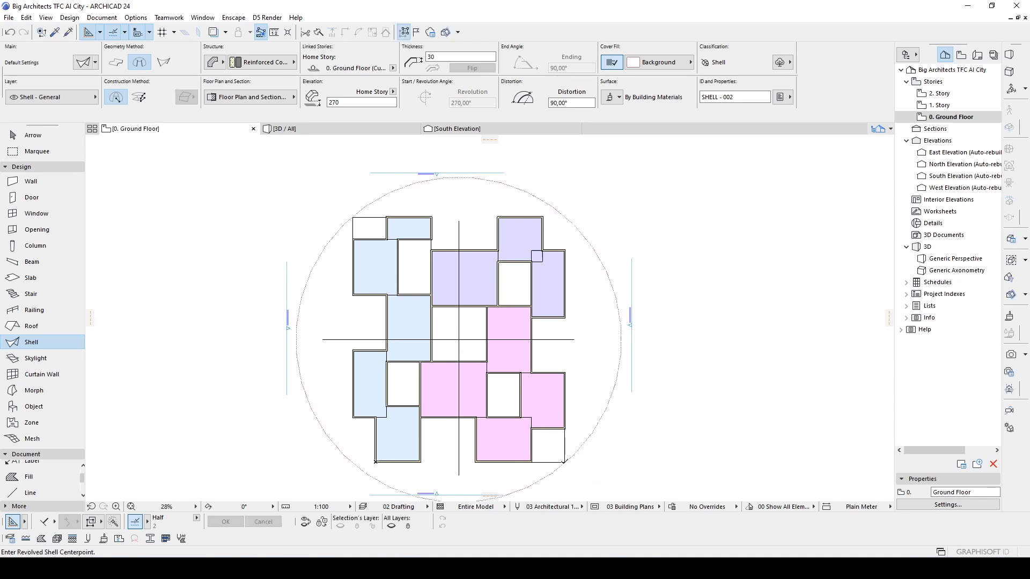
{"action": "middle_click_drag", "start_coordinate": [564, 460], "coordinate": [541, 425]}
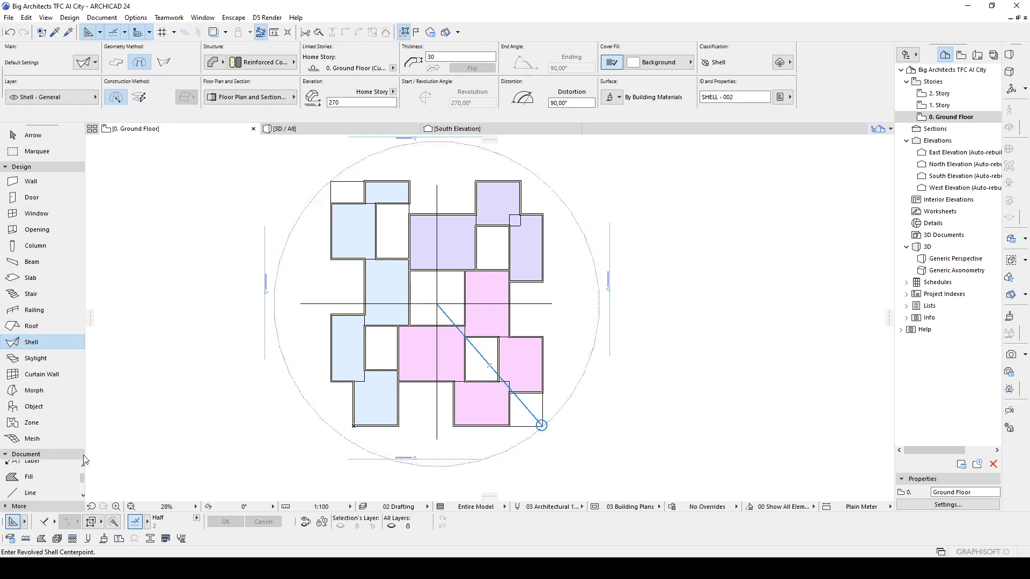
{"action": "left_click", "coordinate": [21, 167]}
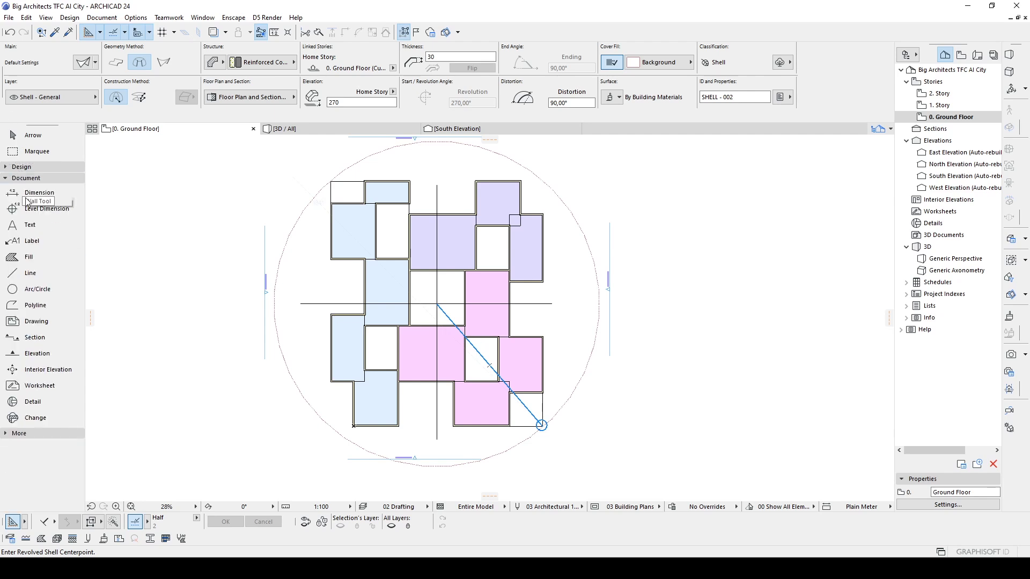
Draw building section S-01 along the horizontal axis, looking upward
{"action": "left_click", "coordinate": [29, 337]}
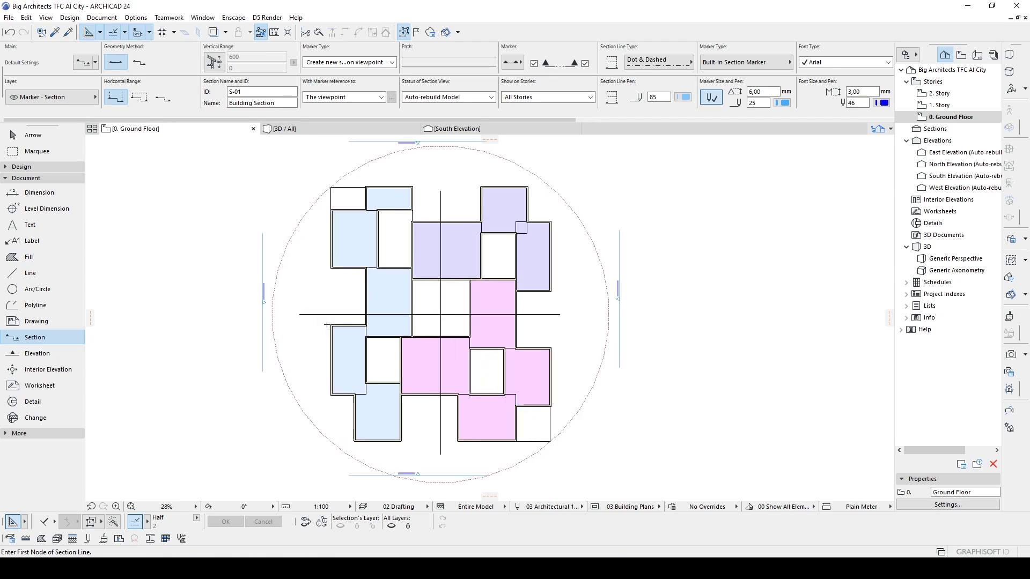
{"action": "scroll", "coordinate": [322, 310], "scroll_direction": "up", "scroll_amount": 2}
{"action": "left_click", "coordinate": [295, 310]}
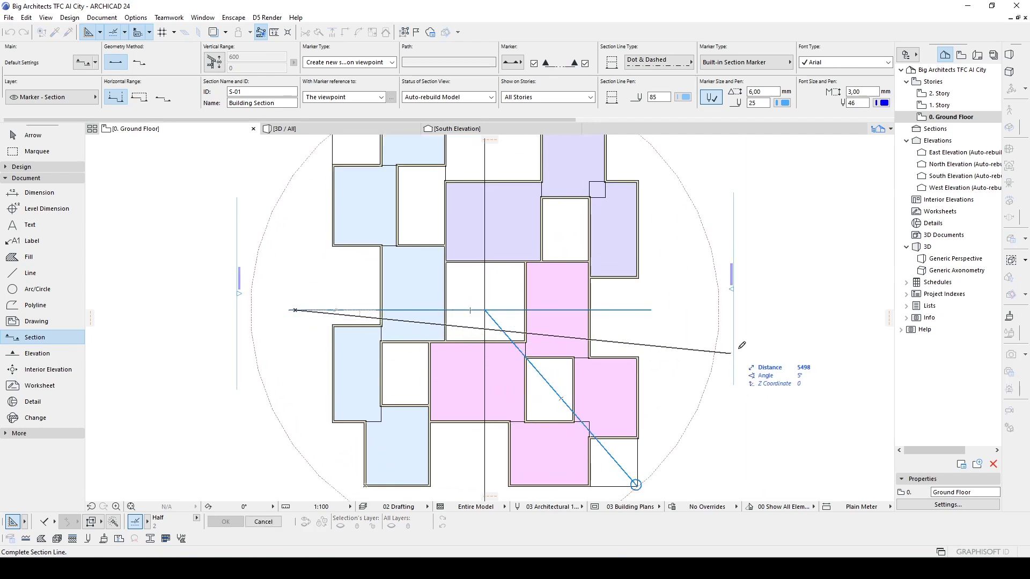
{"action": "left_click", "coordinate": [762, 309]}
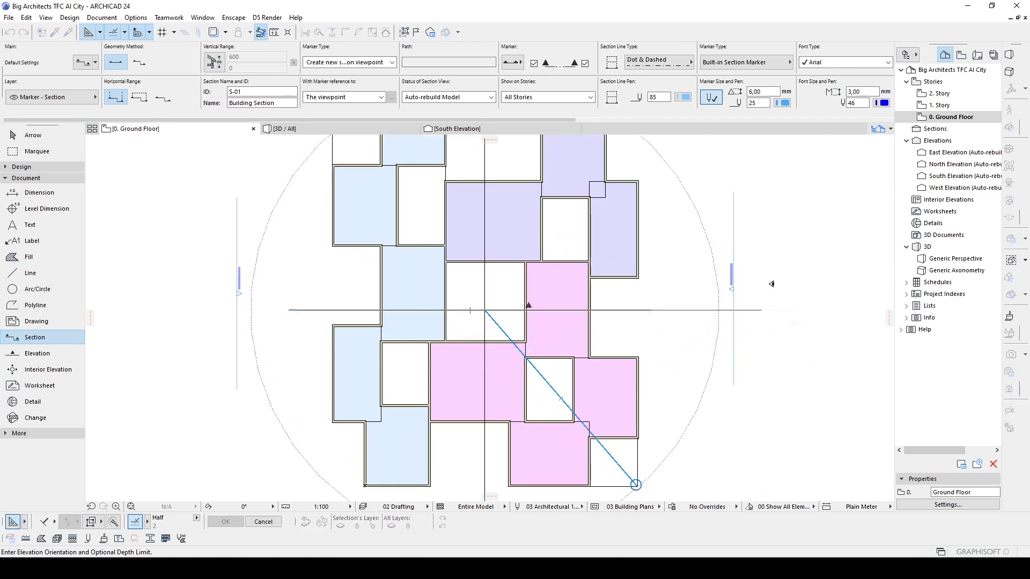
{"action": "left_click", "coordinate": [767, 284]}
{"action": "key", "text": "Escape"}
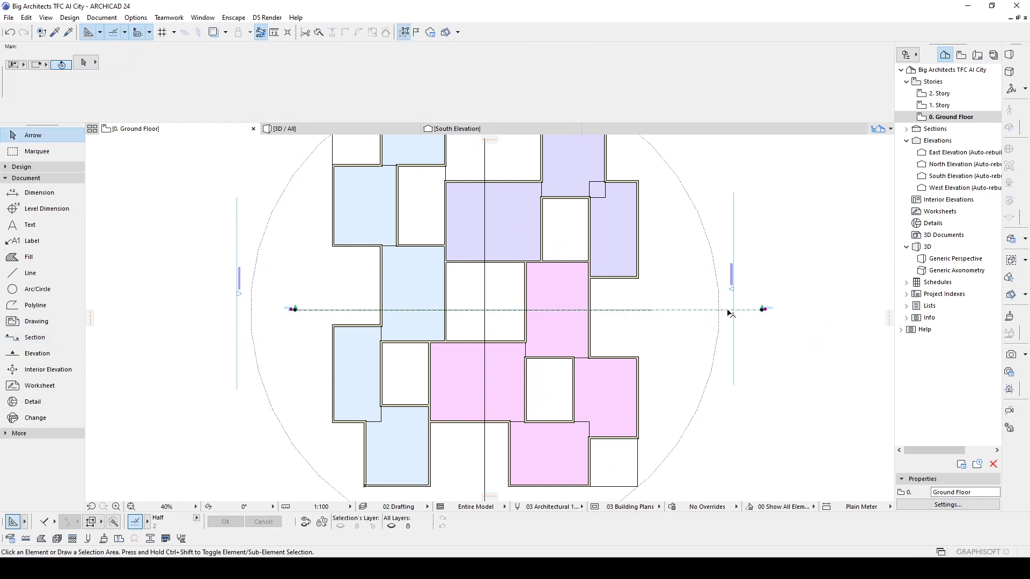
Extend the S-01 line's left end past the shell circle and open its section view
{"action": "left_click", "coordinate": [333, 309]}
{"action": "left_click", "coordinate": [294, 310]}
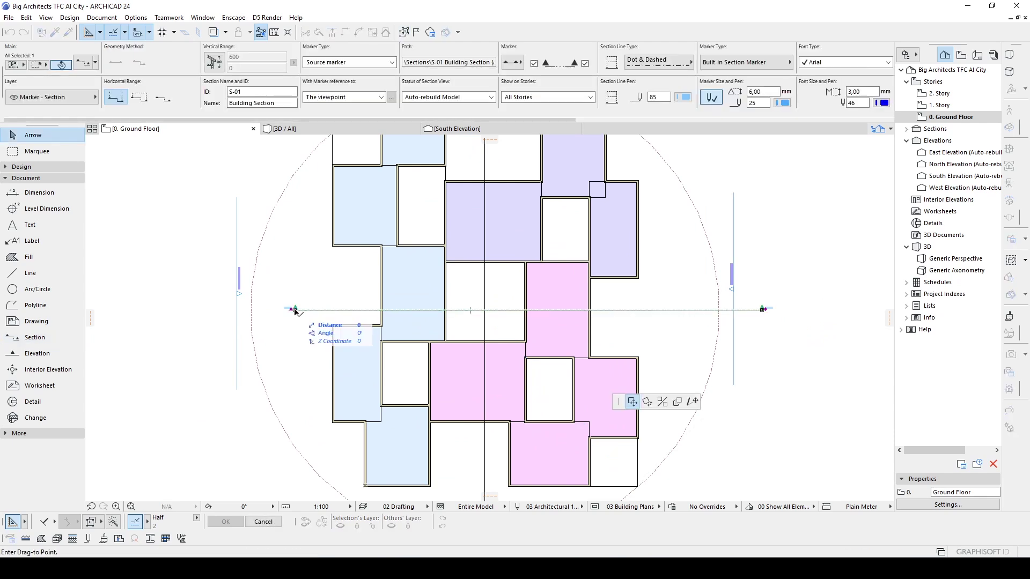
{"action": "left_click", "coordinate": [219, 309]}
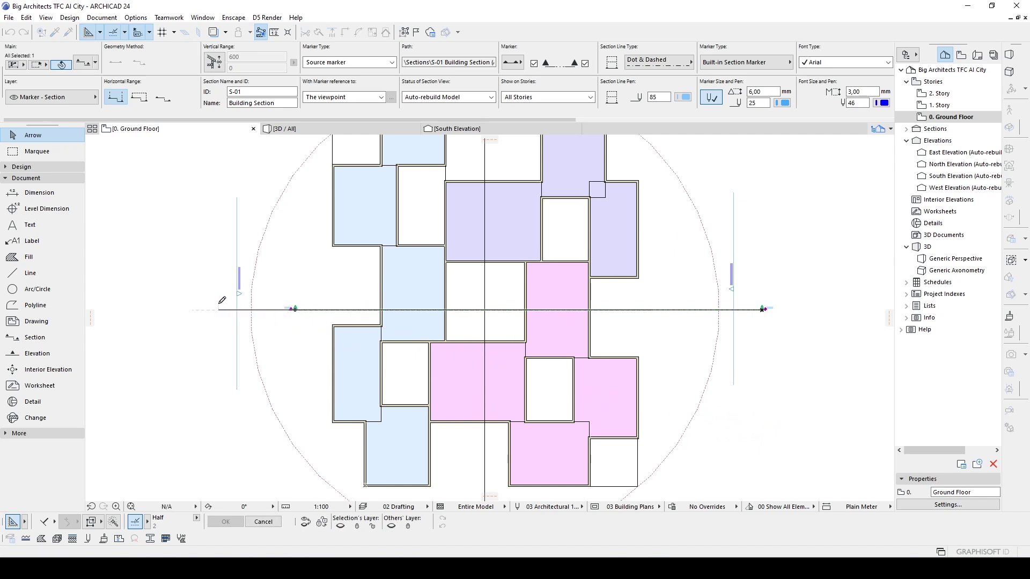
{"action": "key", "text": "Escape"}
{"action": "left_click", "coordinate": [309, 310]}
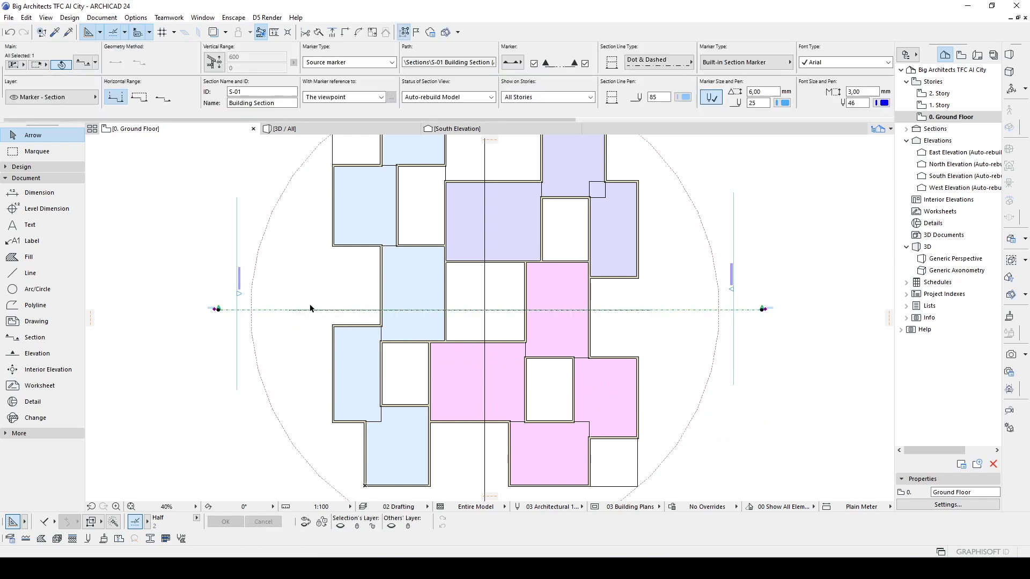
{"action": "right_click", "coordinate": [275, 309]}
{"action": "left_click", "coordinate": [328, 54]}
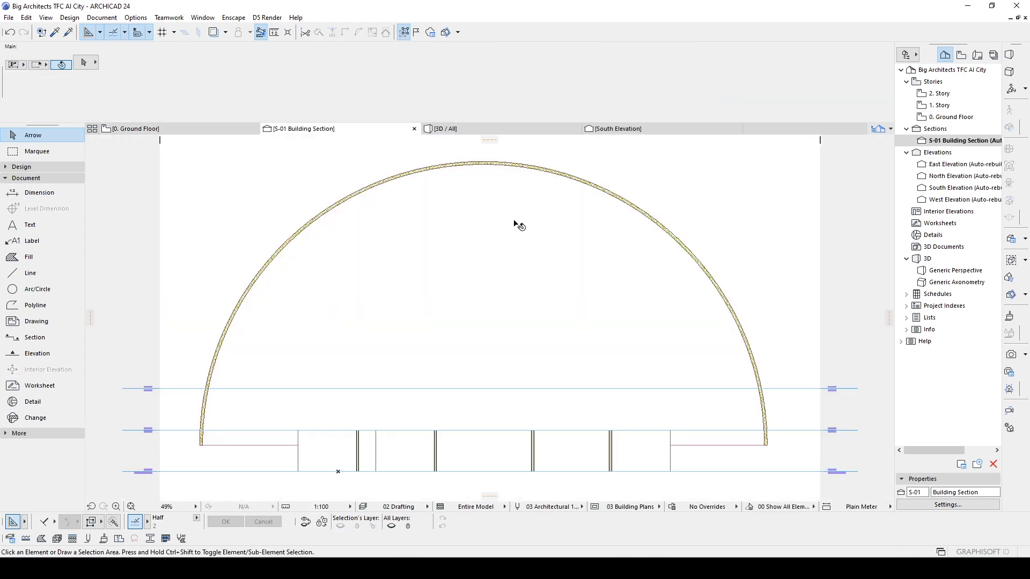
Zoom around S-01 to inspect the reinforced concrete shell at altitude 270, then return to Ground Floor
{"action": "scroll", "coordinate": [514, 224], "scroll_direction": "down", "scroll_amount": 1}
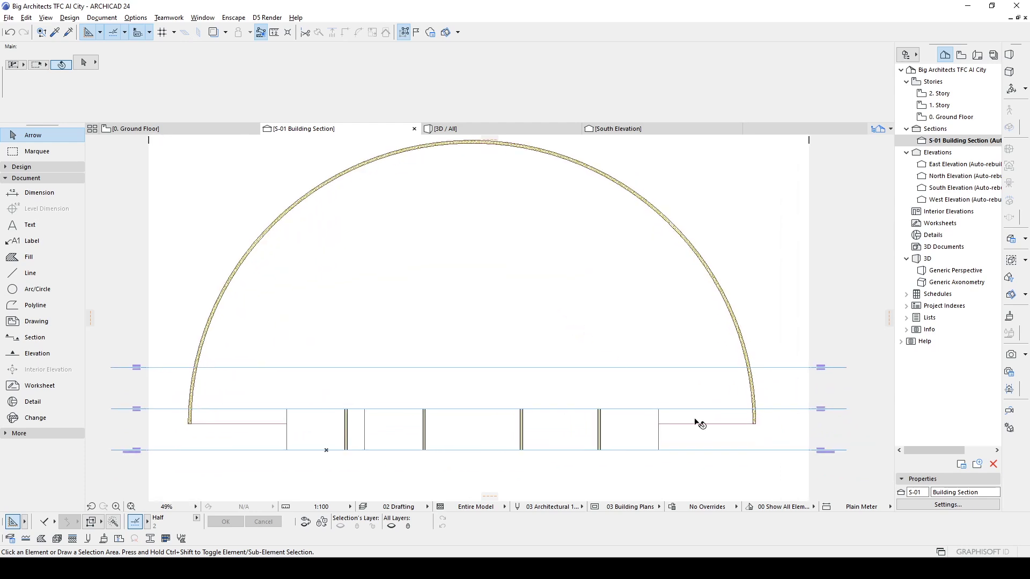
{"action": "scroll", "coordinate": [692, 408], "scroll_direction": "up", "scroll_amount": 1}
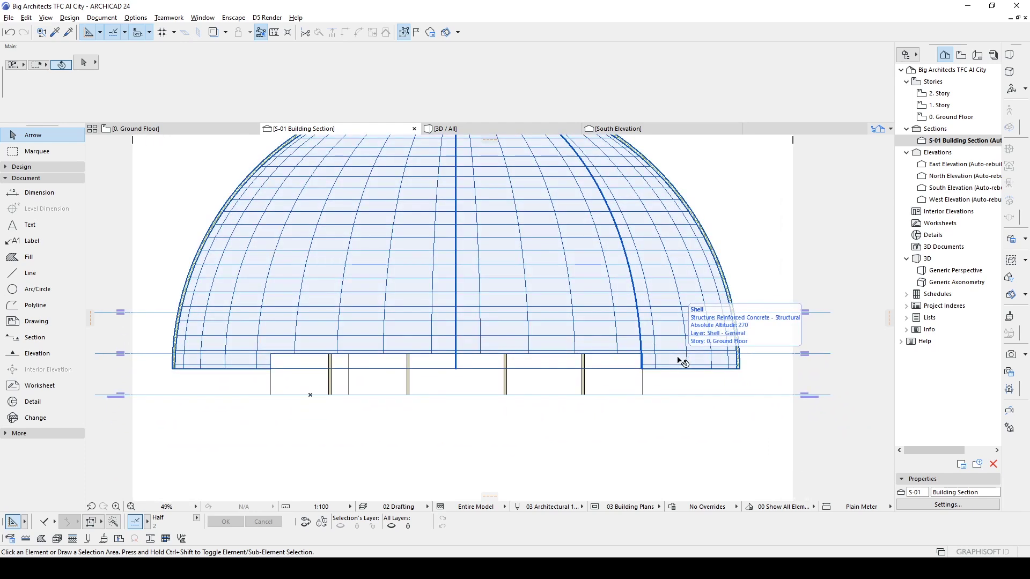
{"action": "scroll", "coordinate": [681, 363], "scroll_direction": "up", "scroll_amount": 1}
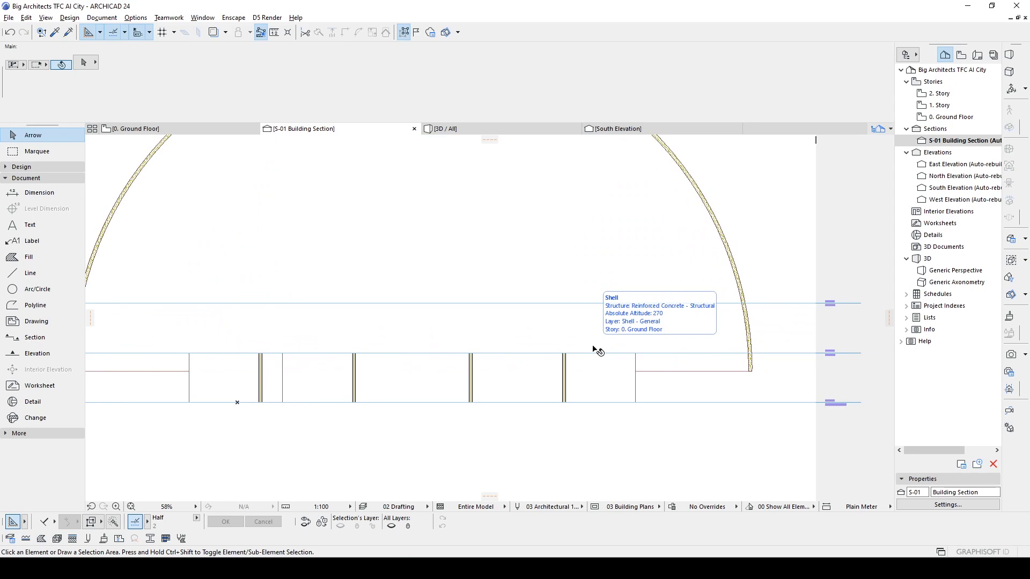
{"action": "key", "text": "F2"}
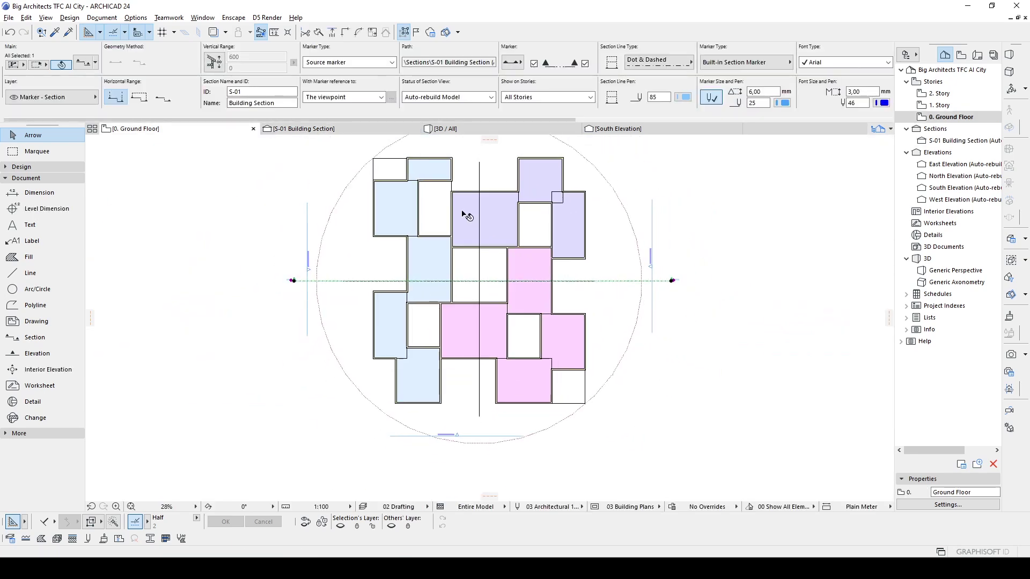
Paste a copy of all Ground Floor enclosures in place onto 1. Story, then show S-01
{"action": "left_click_drag", "start_coordinate": [342, 165], "coordinate": [619, 456]}
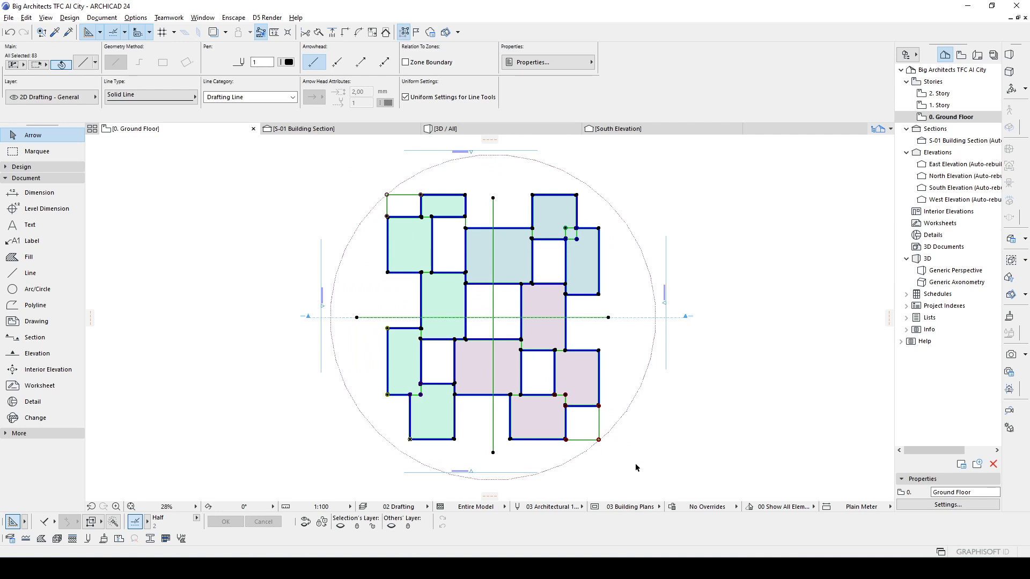
{"action": "key", "text": "ctrl+Up"}
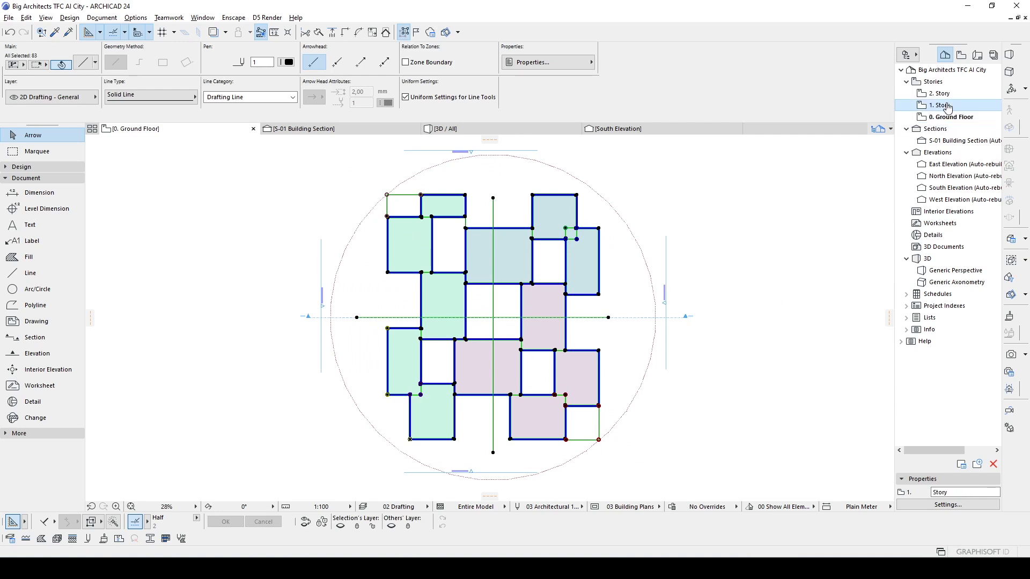
{"action": "scroll", "coordinate": [853, 171], "scroll_direction": "down", "scroll_amount": 2}
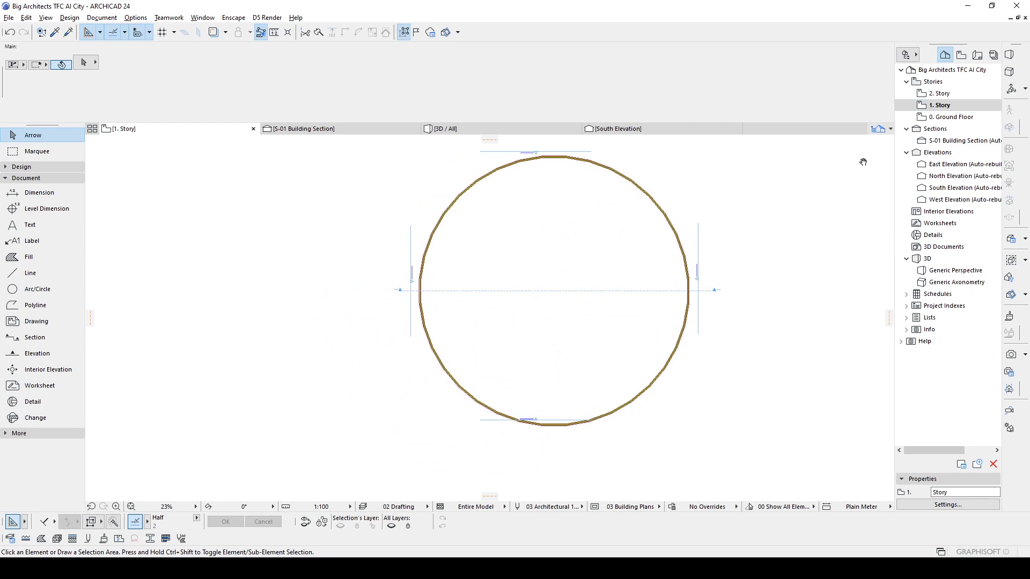
{"action": "key", "text": "ctrl+v"}
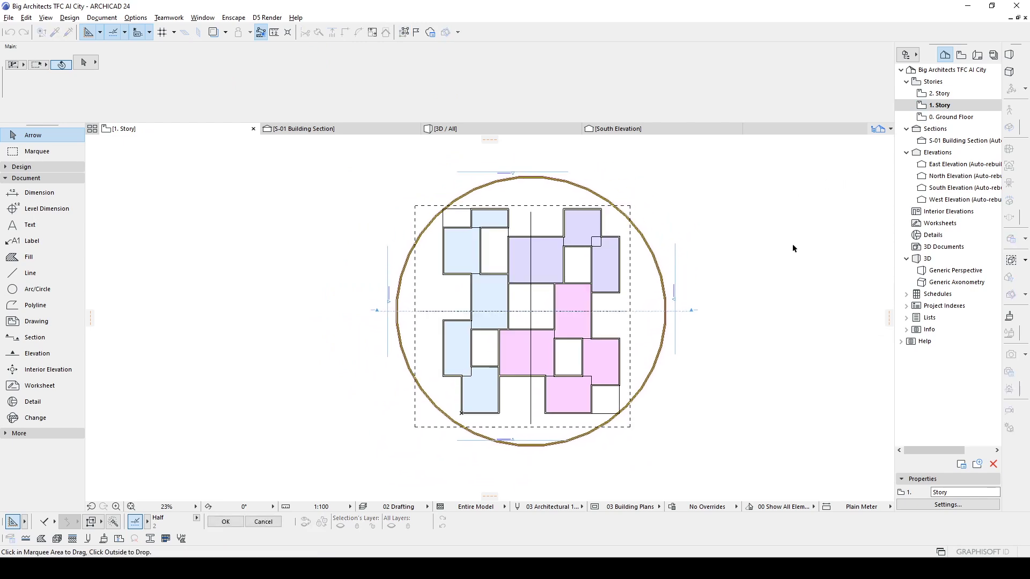
{"action": "left_click", "coordinate": [793, 243]}
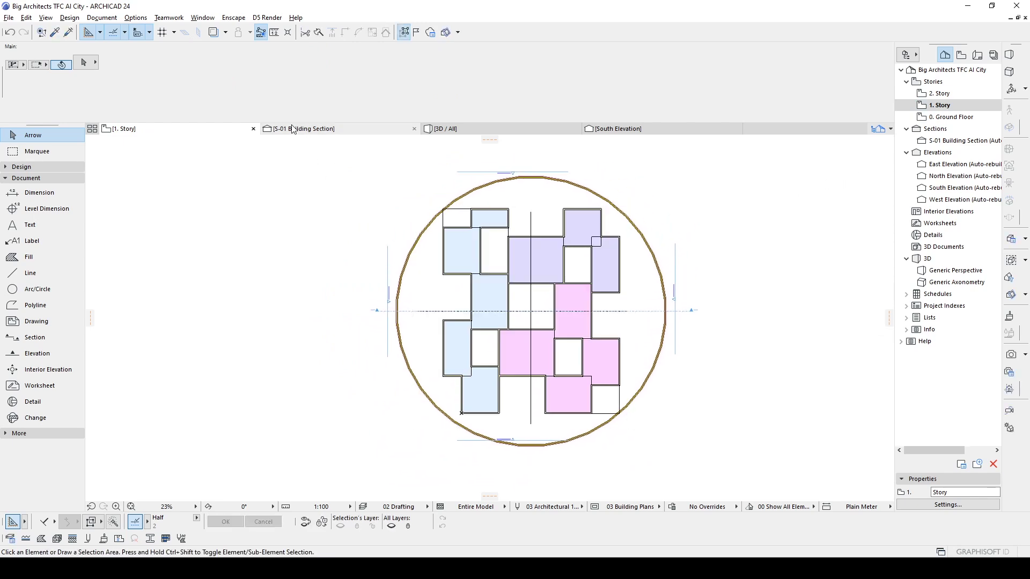
{"action": "left_click", "coordinate": [316, 129]}
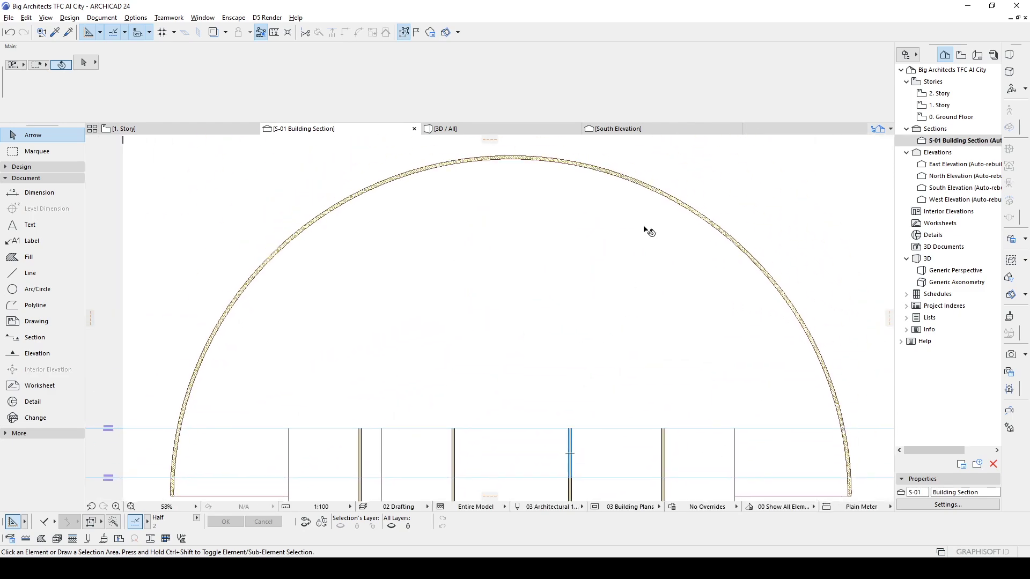
Select the dome shell in the S-01 section and pick its top profile point
{"action": "left_click", "coordinate": [660, 196]}
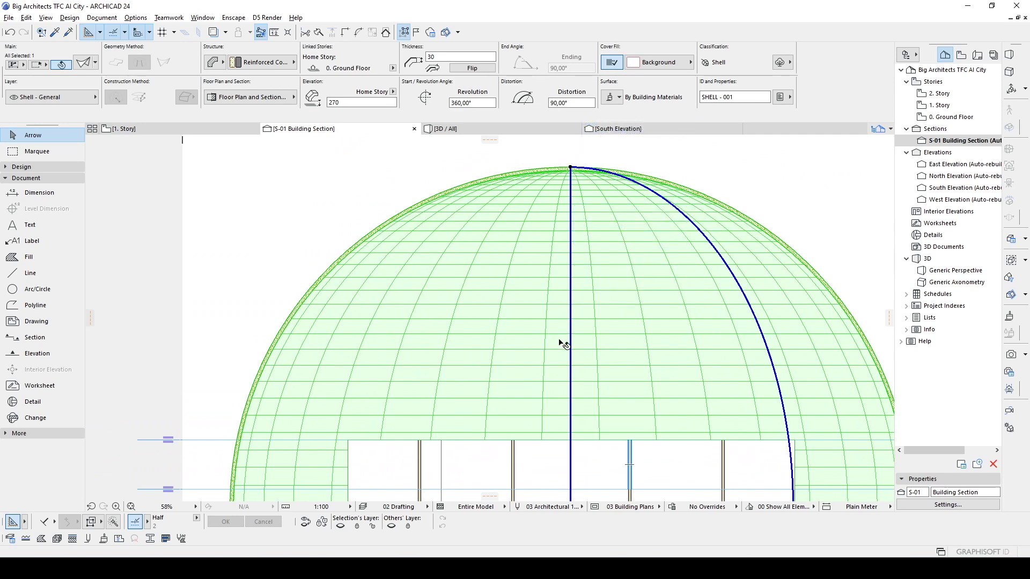
{"action": "middle_click_drag", "start_coordinate": [557, 276], "coordinate": [456, 264]}
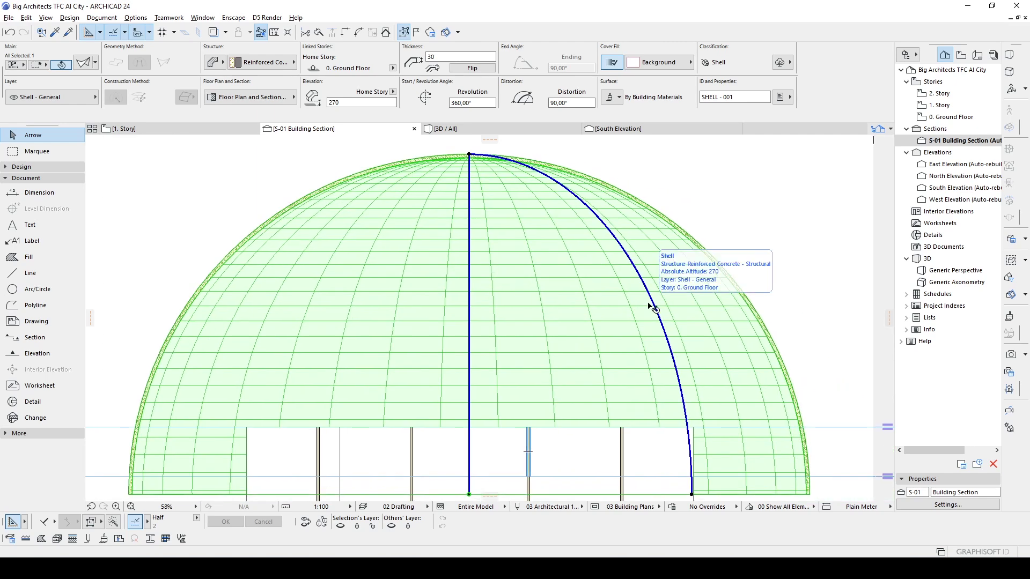
{"action": "scroll", "coordinate": [579, 230], "scroll_direction": "up", "scroll_amount": 1}
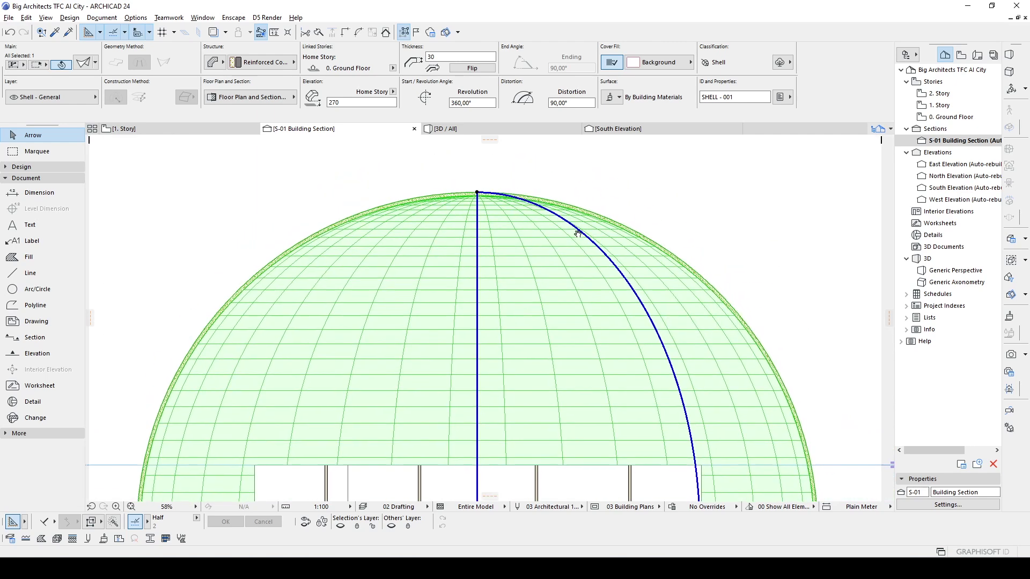
{"action": "scroll", "coordinate": [515, 209], "scroll_direction": "up", "scroll_amount": 2}
{"action": "scroll", "coordinate": [470, 192], "scroll_direction": "up", "scroll_amount": 1}
{"action": "left_click", "coordinate": [469, 189]}
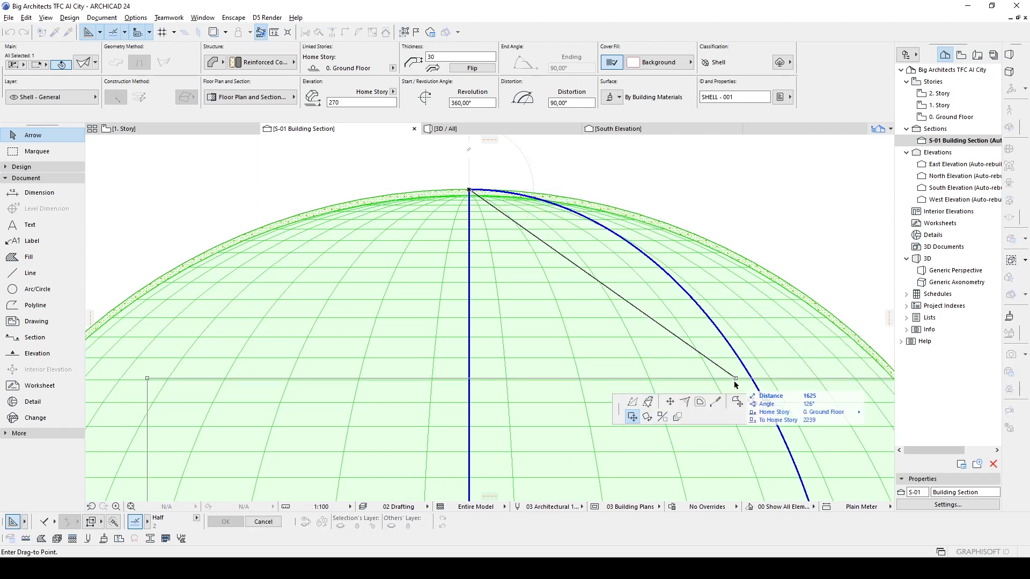
Move the top profile point down so the roof forms two arches meeting in a central dip
{"action": "left_click", "coordinate": [670, 402]}
{"action": "scroll", "coordinate": [494, 260], "scroll_direction": "down", "scroll_amount": 3}
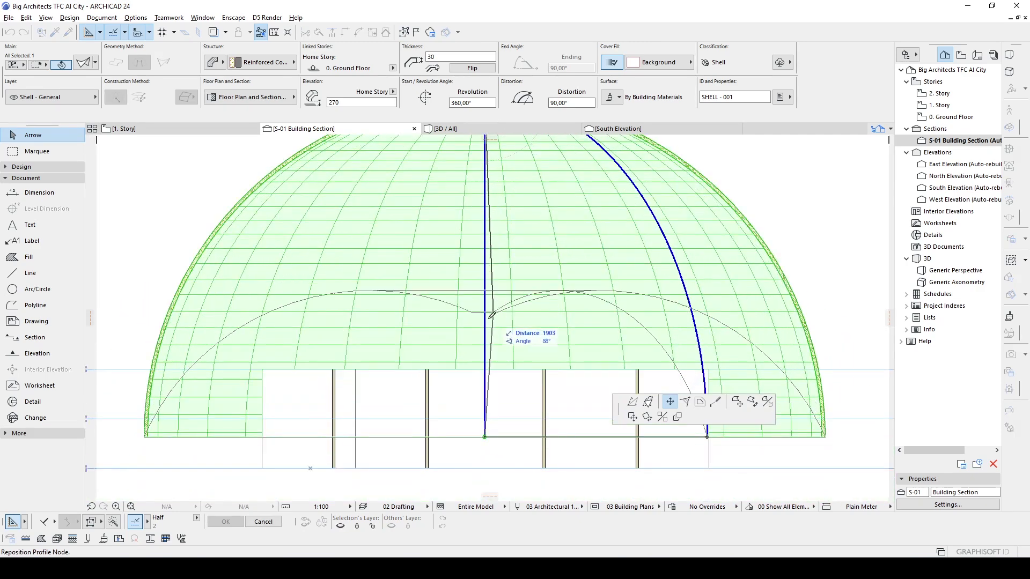
{"action": "scroll", "coordinate": [488, 385], "scroll_direction": "up", "scroll_amount": 3}
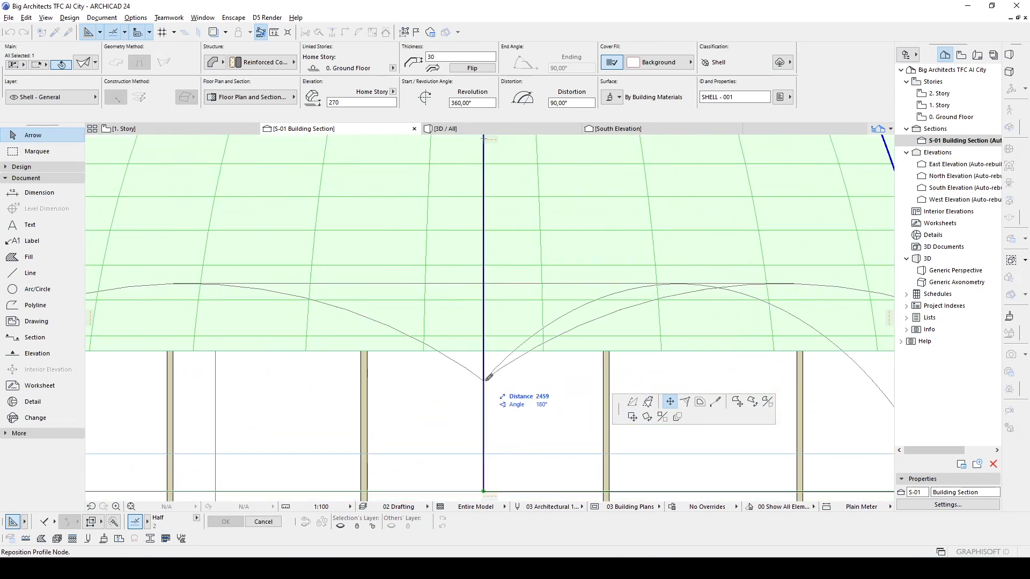
{"action": "scroll", "coordinate": [489, 378], "scroll_direction": "up", "scroll_amount": 3}
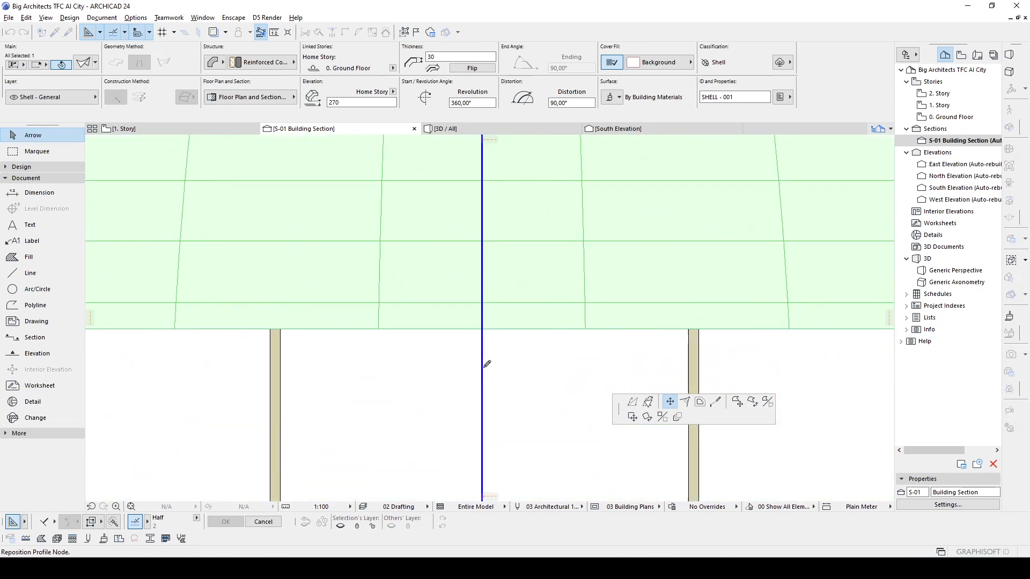
{"action": "left_click", "coordinate": [484, 327]}
{"action": "scroll", "coordinate": [515, 279], "scroll_direction": "down", "scroll_amount": 2}
{"action": "scroll", "coordinate": [514, 279], "scroll_direction": "down", "scroll_amount": 2}
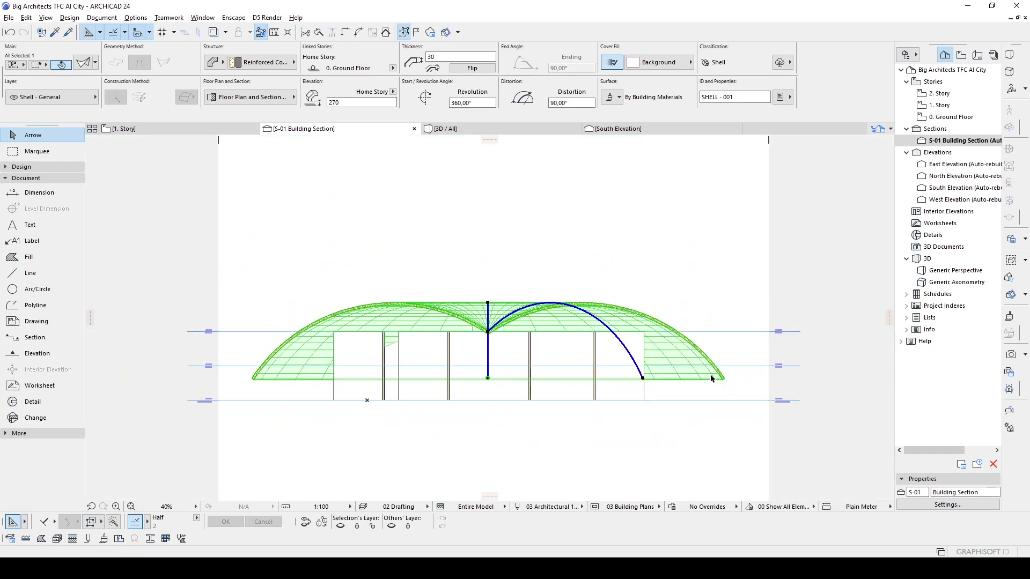
Adjust the right-hand profile arc's tangent to flatten the shell into a shallow roof
{"action": "scroll", "coordinate": [542, 327], "scroll_direction": "up", "scroll_amount": 3}
{"action": "scroll", "coordinate": [558, 277], "scroll_direction": "down", "scroll_amount": 1}
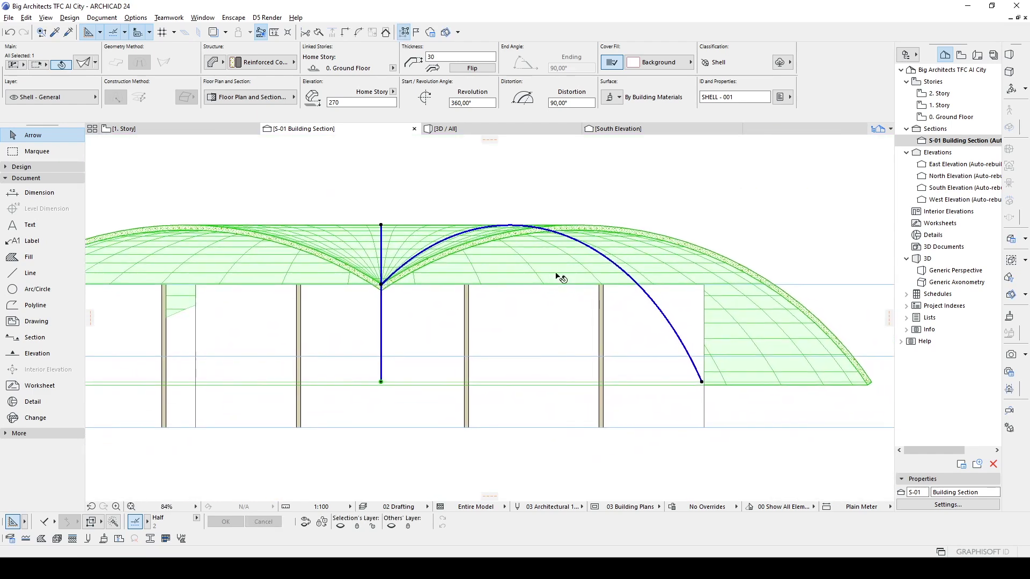
{"action": "left_click", "coordinate": [559, 236]}
{"action": "scroll", "coordinate": [559, 236], "scroll_direction": "up", "scroll_amount": 2}
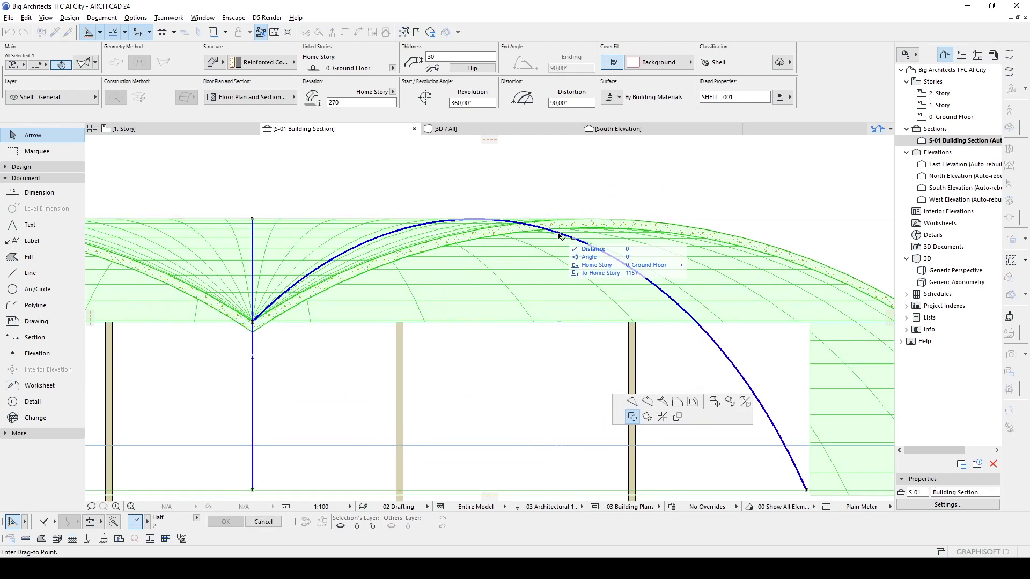
{"action": "scroll", "coordinate": [559, 236], "scroll_direction": "down", "scroll_amount": 2}
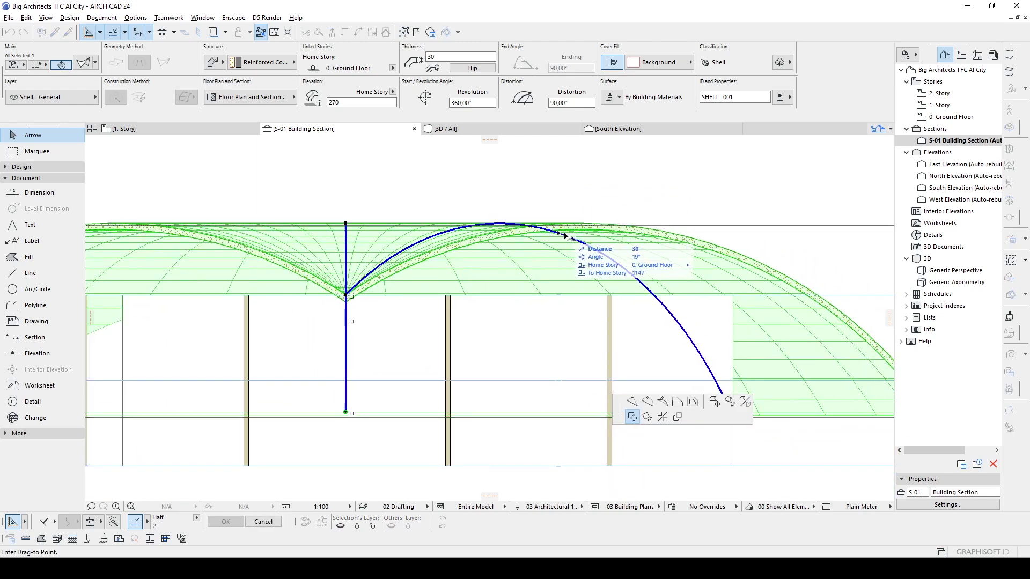
{"action": "left_click", "coordinate": [662, 404]}
{"action": "mouse_move", "coordinate": [557, 275]}
{"action": "middle_mouse_down"}
{"action": "mouse_move", "coordinate": [347, 220]}
{"action": "mouse_move", "coordinate": [457, 246]}
{"action": "middle_mouse_up"}
{"action": "key", "text": "Escape"}
{"action": "left_click", "coordinate": [311, 217]}
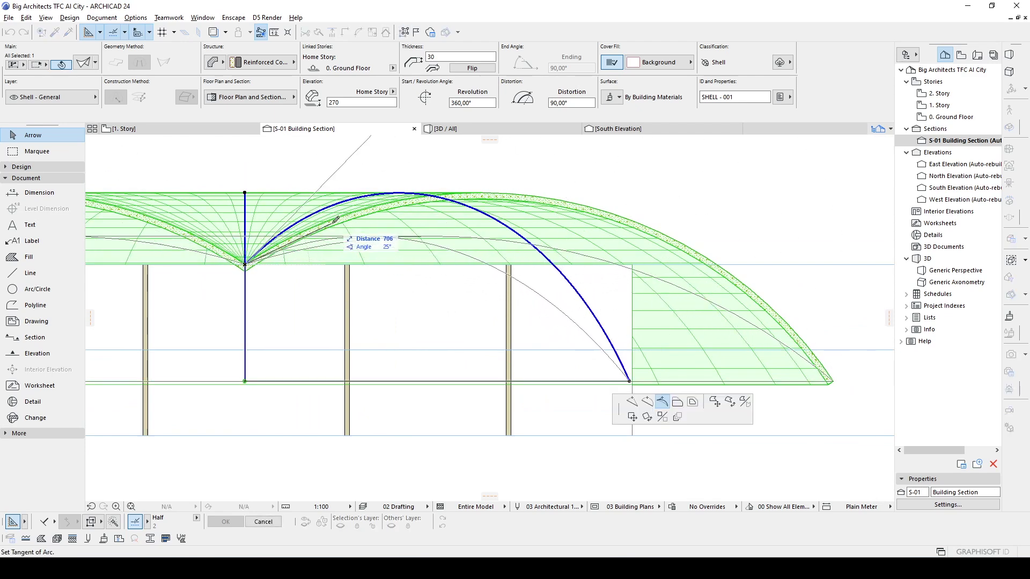
{"action": "middle_click_drag", "start_coordinate": [290, 240], "coordinate": [435, 221]}
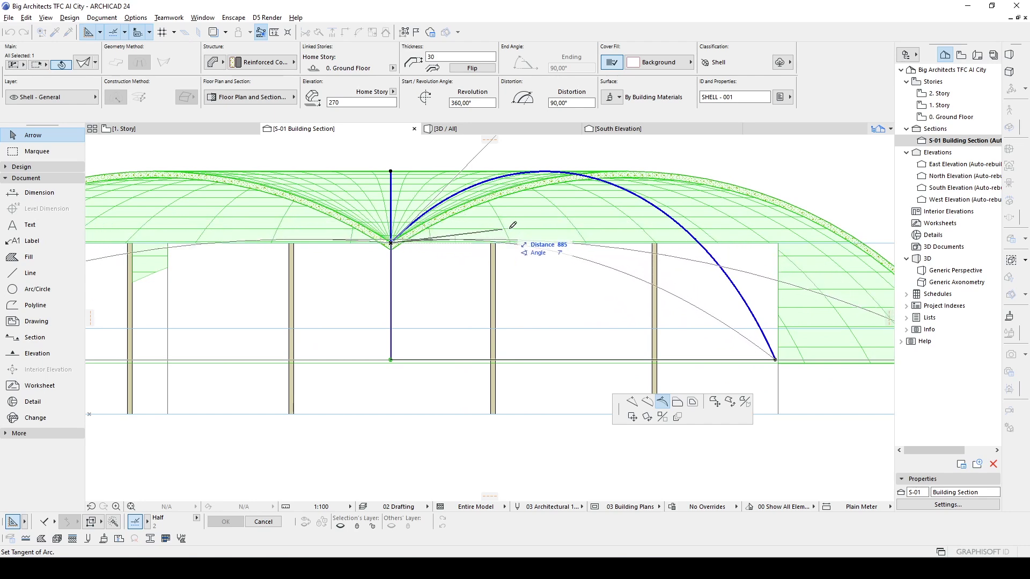
{"action": "middle_click_drag", "start_coordinate": [655, 244], "coordinate": [508, 224]}
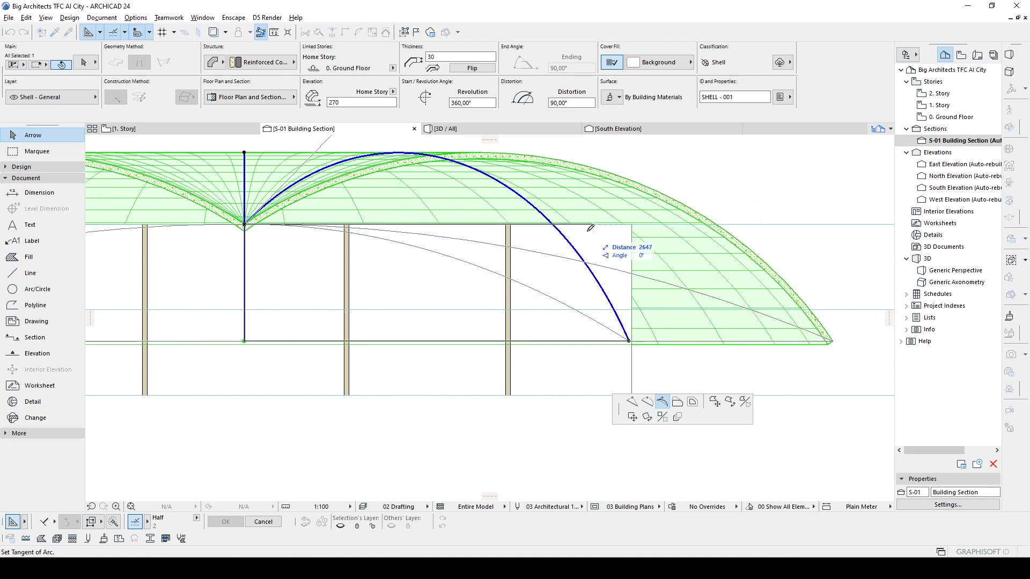
{"action": "left_click", "coordinate": [758, 221]}
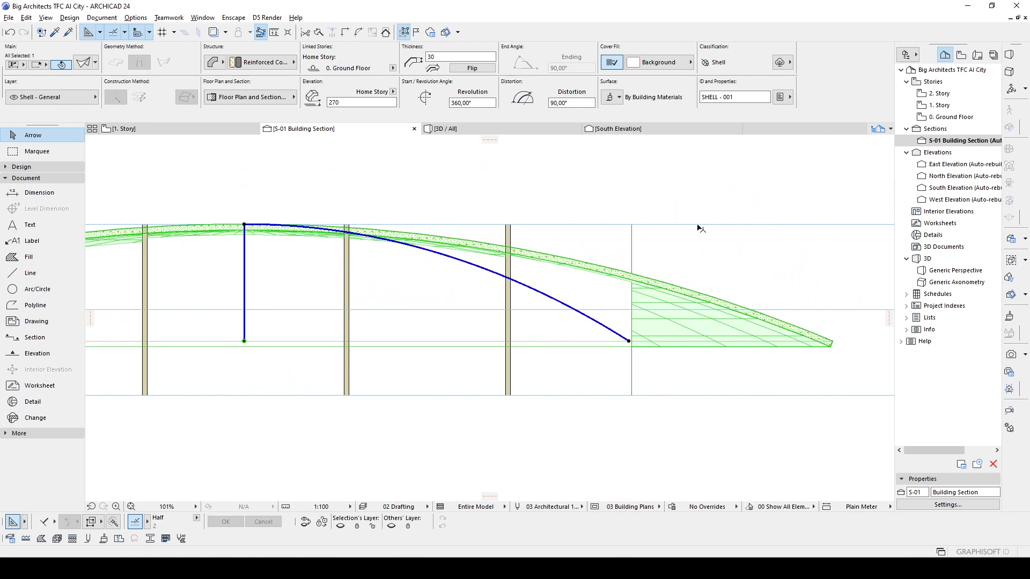
{"action": "middle_click_drag", "start_coordinate": [283, 223], "coordinate": [447, 229]}
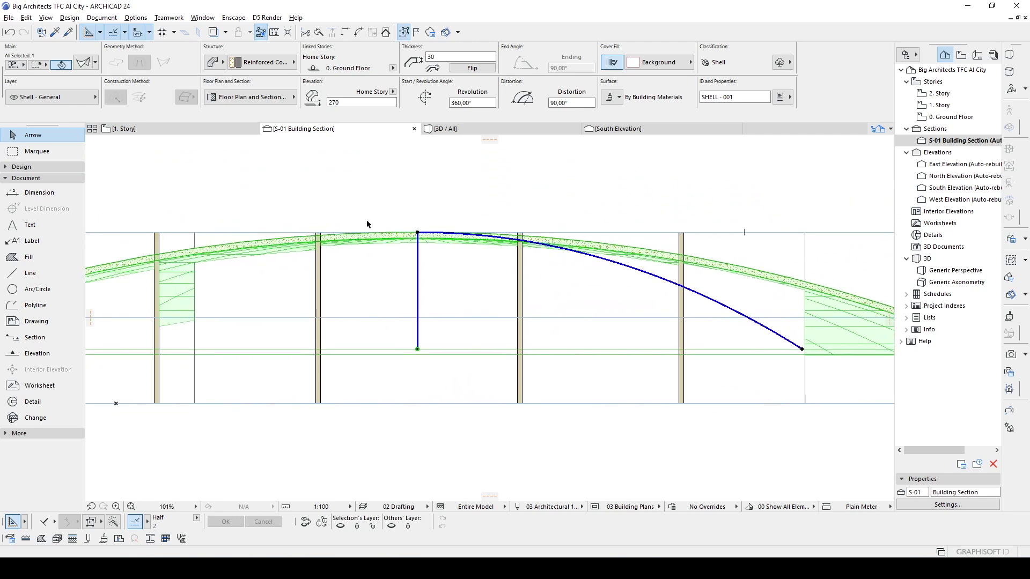
Check the flattened roof in 3D, then select the shell on the 1. Story plan
{"action": "key", "text": "F3"}
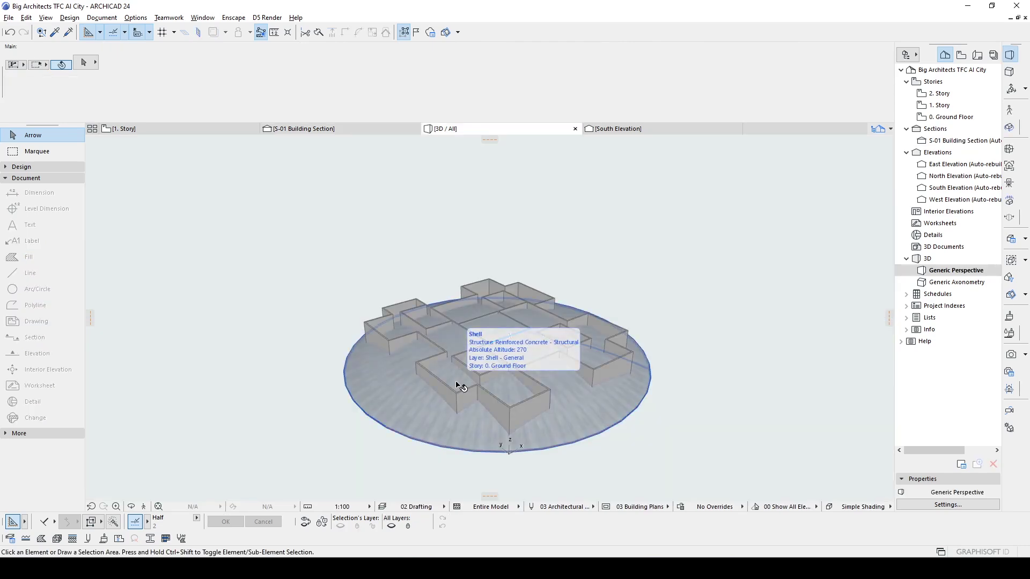
{"action": "left_click", "coordinate": [148, 133]}
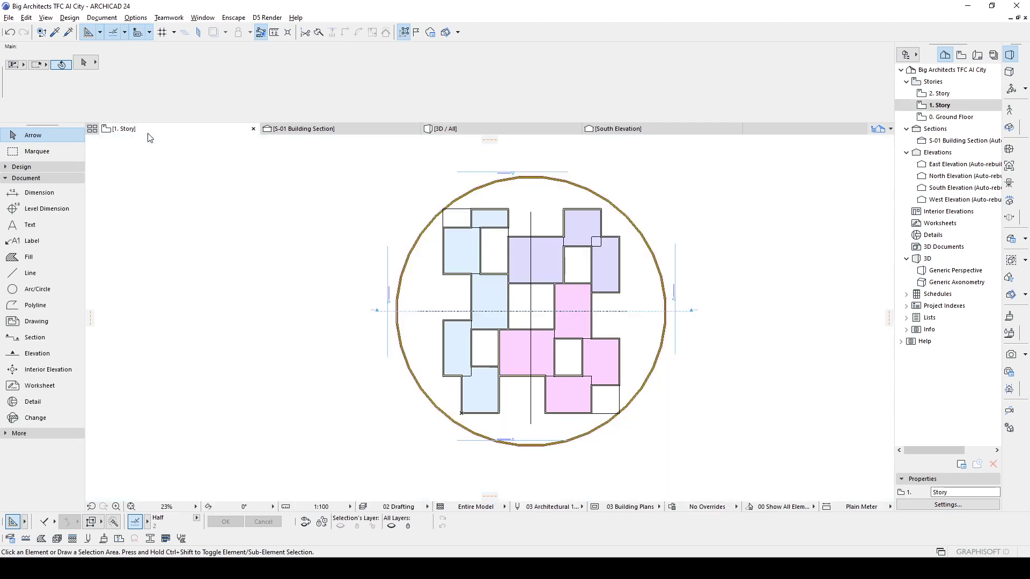
{"action": "left_click", "coordinate": [462, 202]}
{"action": "scroll", "coordinate": [405, 225], "scroll_direction": "down", "scroll_amount": 3}
Drag copies of the shell and its blue profile line onto the left and right circles
{"action": "scroll", "coordinate": [570, 280], "scroll_direction": "up", "scroll_amount": 2}
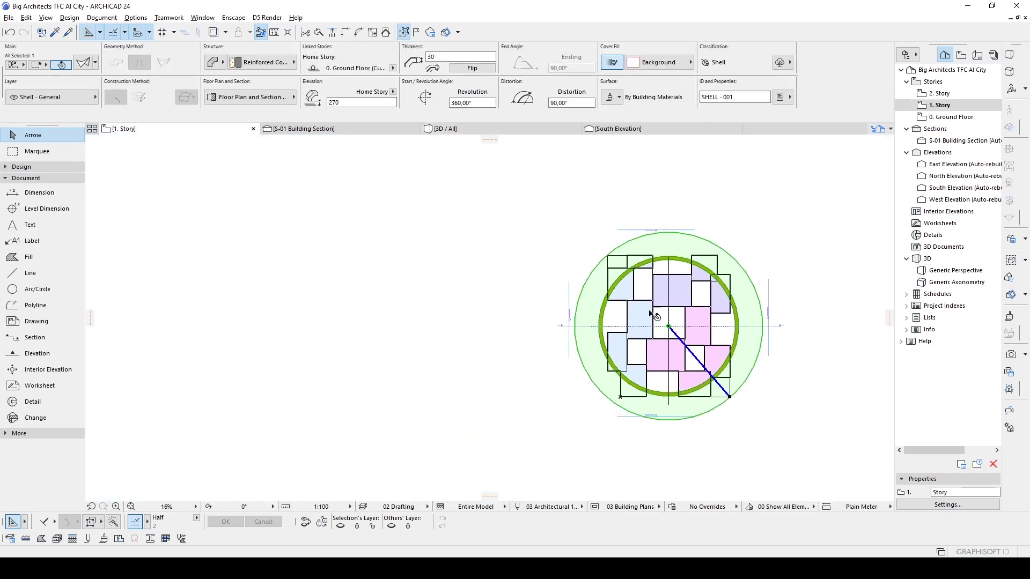
{"action": "scroll", "coordinate": [670, 293], "scroll_direction": "up", "scroll_amount": 2}
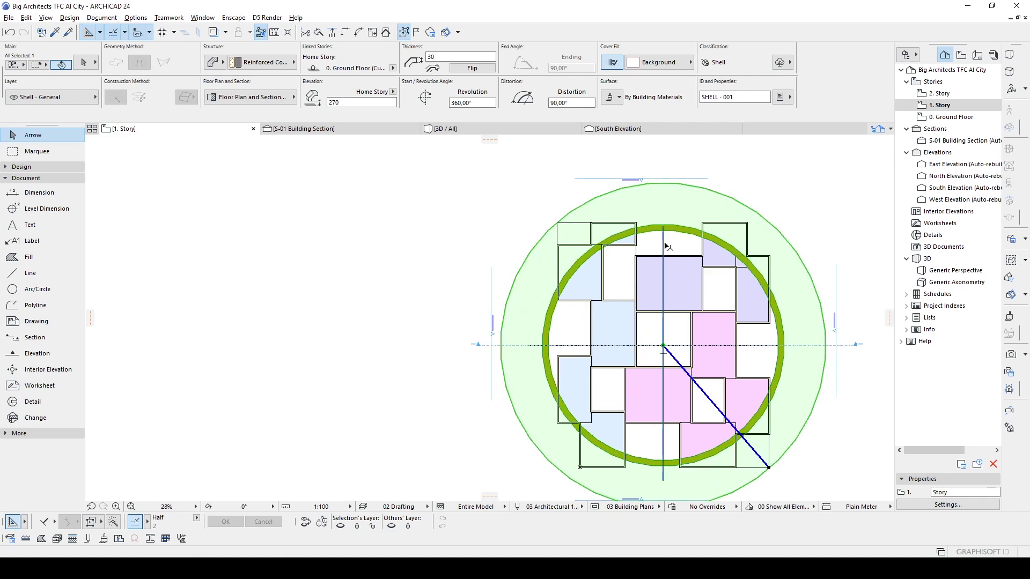
{"action": "left_click", "coordinate": [664, 246], "text": "shift"}
{"action": "scroll", "coordinate": [665, 246], "scroll_direction": "down", "scroll_amount": 2}
{"action": "left_click_drag", "start_coordinate": [724, 310], "coordinate": [682, 298], "text": "ctrl"}
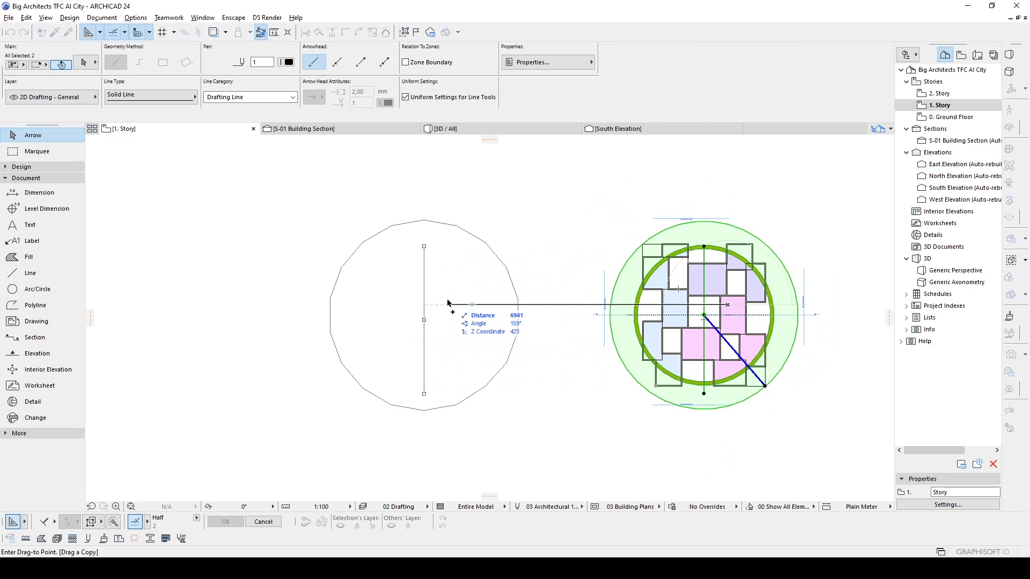
{"action": "left_click", "coordinate": [448, 304]}
{"action": "middle_click_drag", "start_coordinate": [422, 302], "coordinate": [224, 288]}
{"action": "left_click", "coordinate": [224, 287]}
{"action": "middle_click_drag", "start_coordinate": [664, 299], "coordinate": [533, 292]}
{"action": "left_click", "coordinate": [635, 294]}
{"action": "middle_click_drag", "start_coordinate": [500, 397], "coordinate": [610, 373]}
{"action": "key", "text": "Escape"}
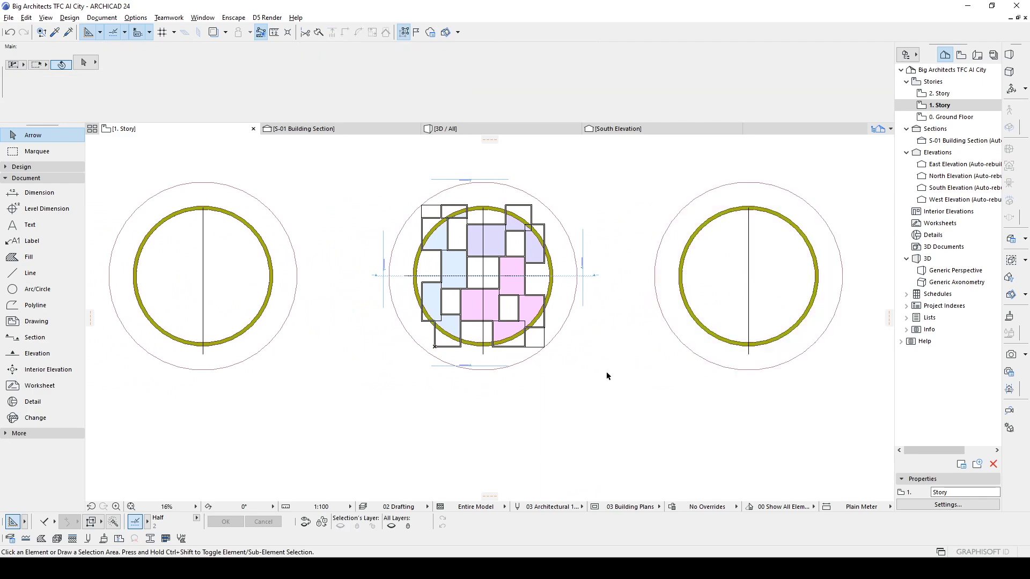
{"action": "scroll", "coordinate": [476, 235], "scroll_direction": "up", "scroll_amount": 2}
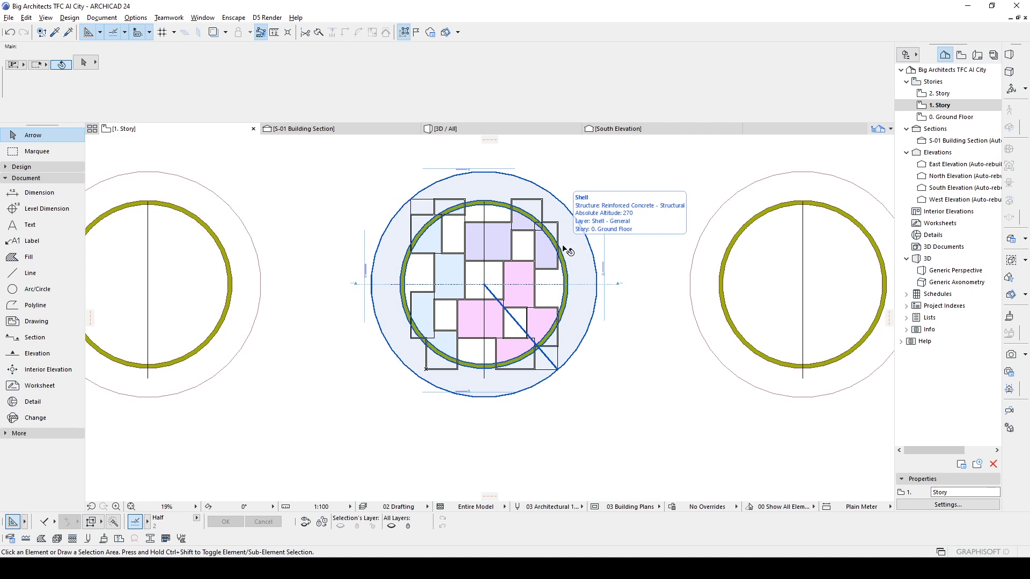
{"action": "middle_click_drag", "start_coordinate": [536, 266], "coordinate": [577, 260]}
Select the central shell roof and start Create Hole in Shell from its context menu
{"action": "left_click", "coordinate": [631, 245]}
{"action": "scroll", "coordinate": [628, 246], "scroll_direction": "up", "scroll_amount": 3}
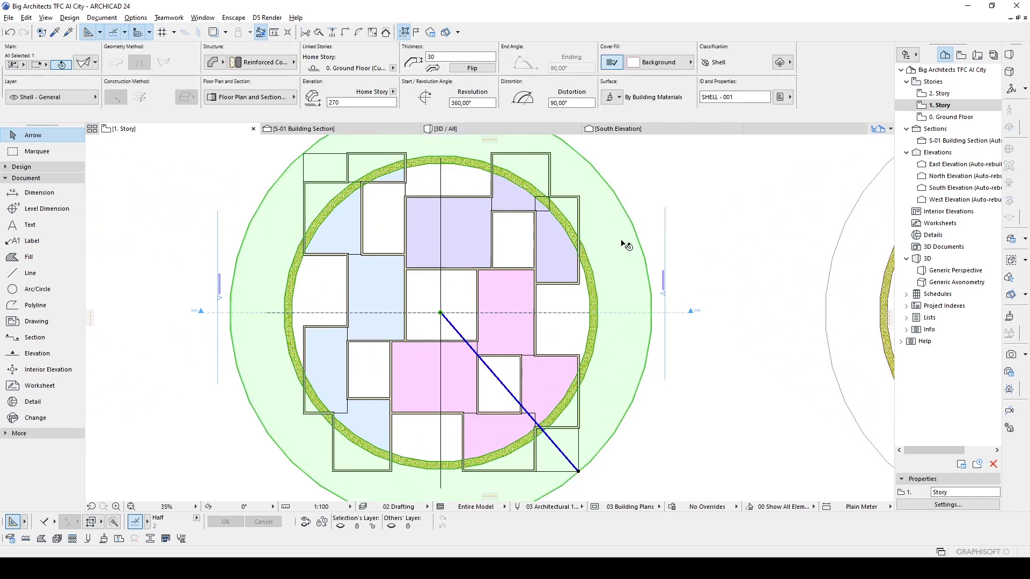
{"action": "middle_click_drag", "start_coordinate": [454, 298], "coordinate": [450, 279]}
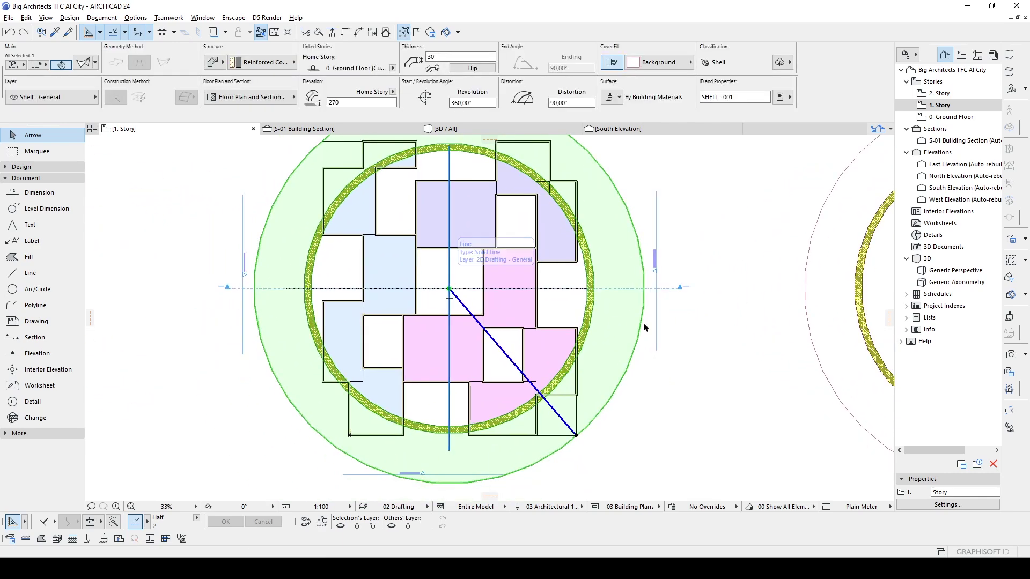
{"action": "right_click", "coordinate": [618, 276]}
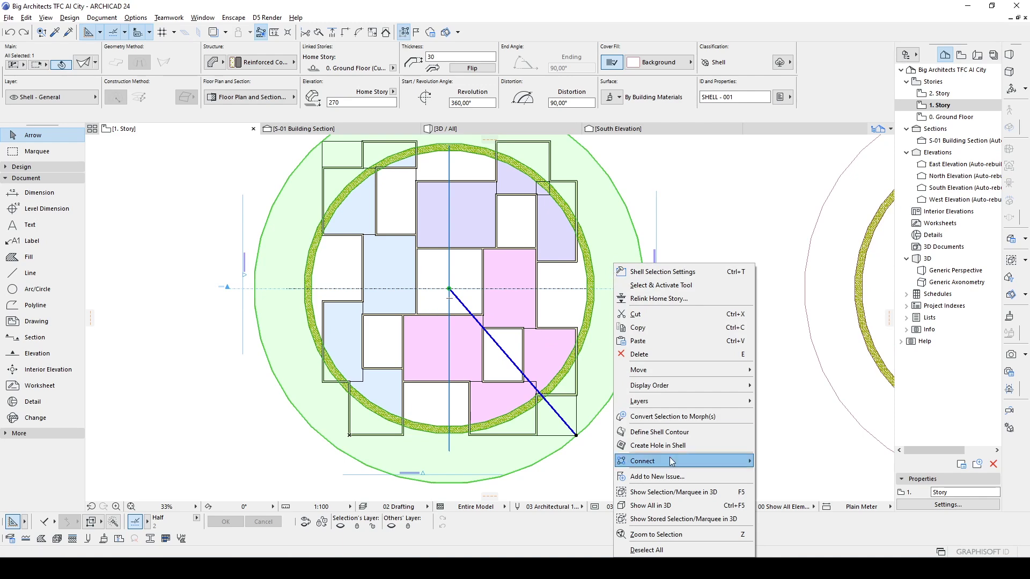
{"action": "left_click", "coordinate": [651, 447]}
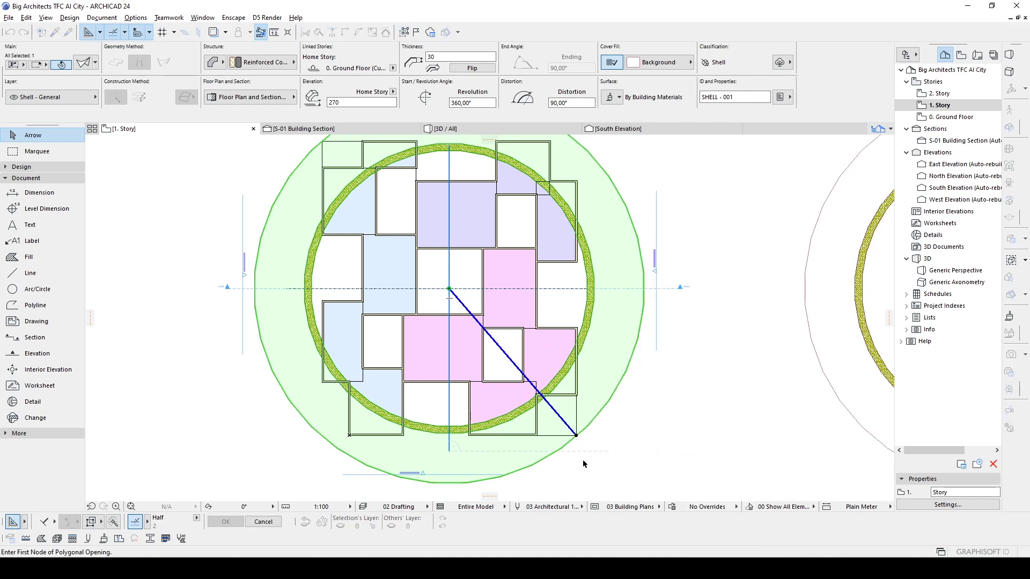
Place the hole outline's first node at a wall corner on the shell's right side
{"action": "scroll", "coordinate": [583, 463], "scroll_direction": "up", "scroll_amount": 2}
{"action": "scroll", "coordinate": [576, 348], "scroll_direction": "up", "scroll_amount": 3}
{"action": "scroll", "coordinate": [572, 289], "scroll_direction": "up", "scroll_amount": 2}
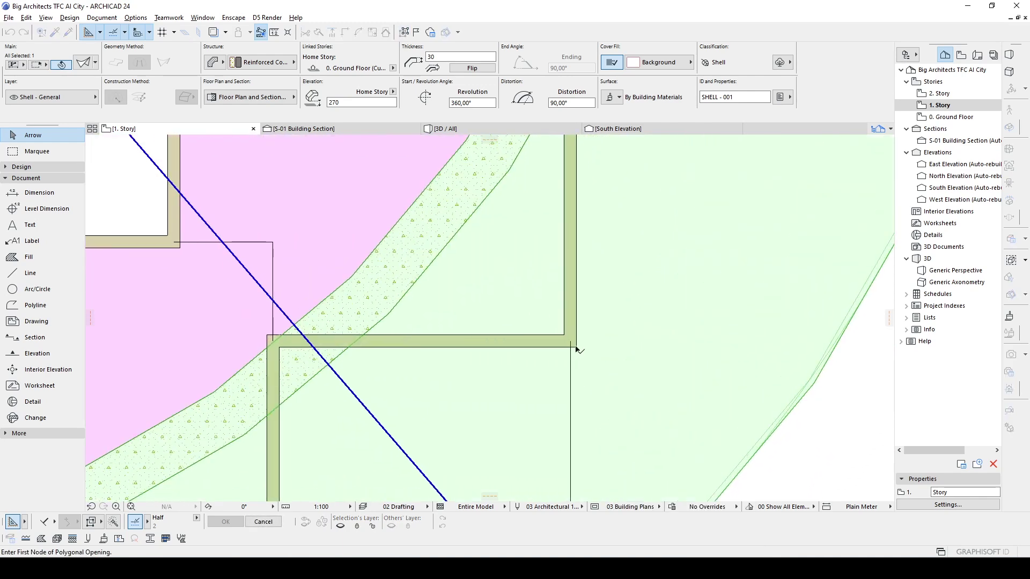
{"action": "left_click", "coordinate": [574, 281]}
{"action": "scroll", "coordinate": [582, 283], "scroll_direction": "down", "scroll_amount": 3}
{"action": "middle_click_drag", "start_coordinate": [590, 284], "coordinate": [535, 403]}
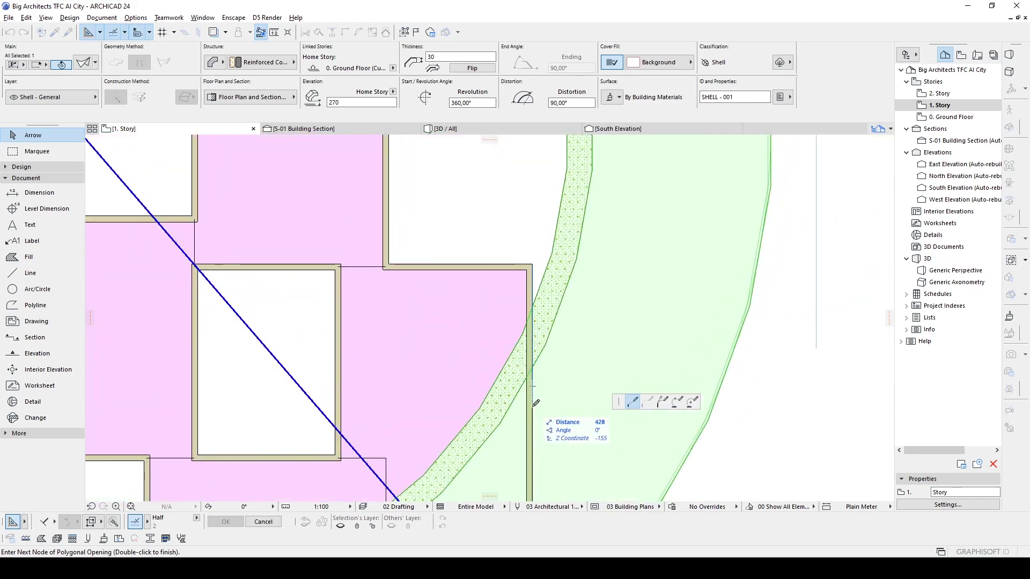
Trace the hole along the buildings' right edge and double-click to finish the polygon
{"action": "scroll", "coordinate": [528, 380], "scroll_direction": "down", "scroll_amount": 2}
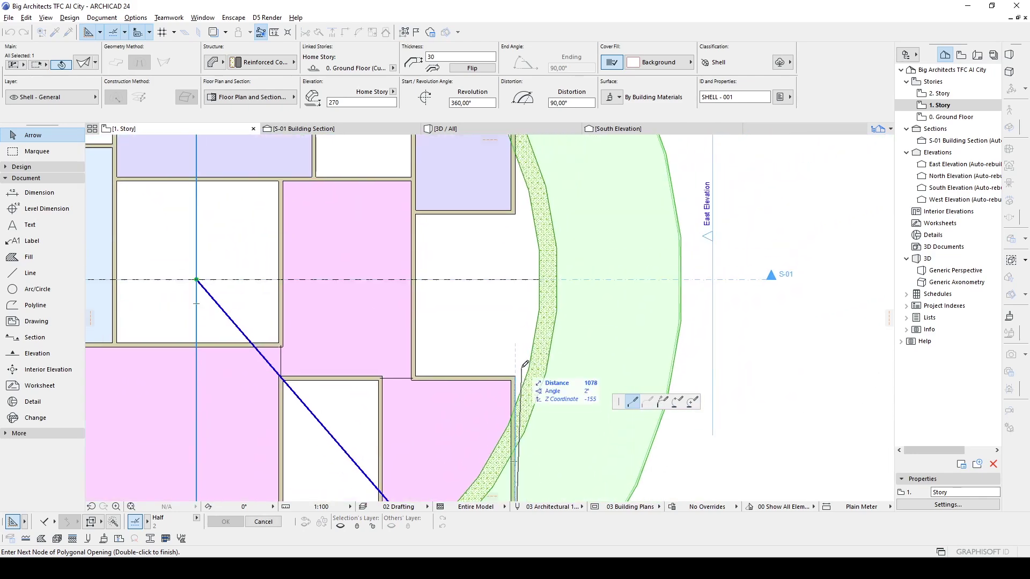
{"action": "scroll", "coordinate": [531, 268], "scroll_direction": "up", "scroll_amount": 3, "text": "shift"}
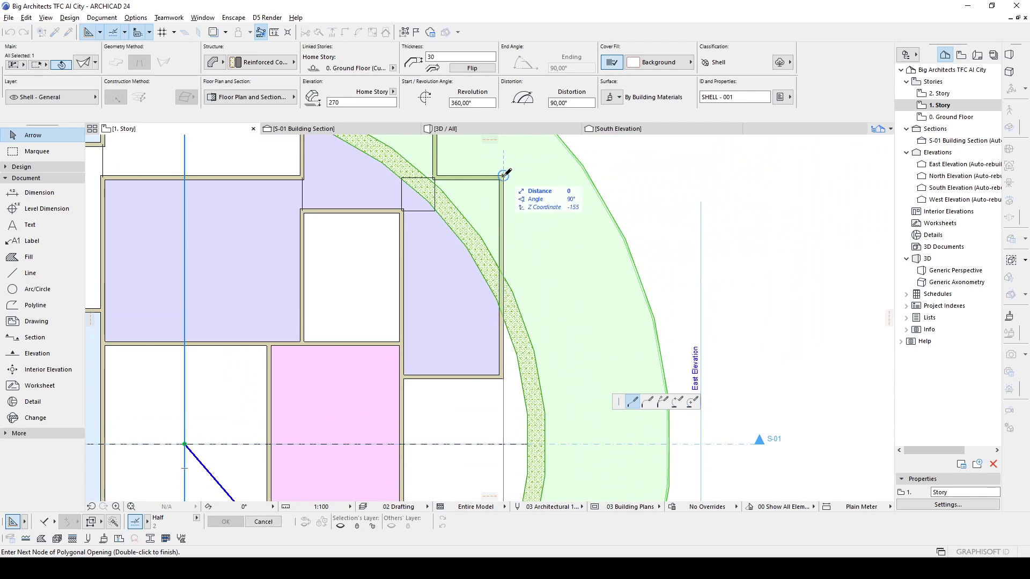
{"action": "scroll", "coordinate": [511, 162], "scroll_direction": "up", "scroll_amount": 2, "text": "shift"}
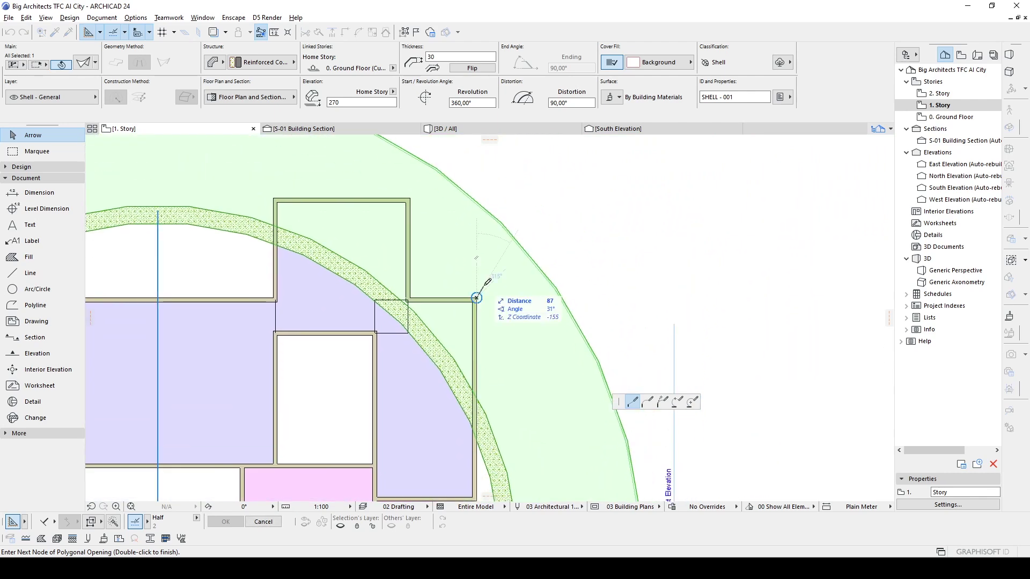
{"action": "scroll", "coordinate": [483, 287], "scroll_direction": "up", "scroll_amount": 2}
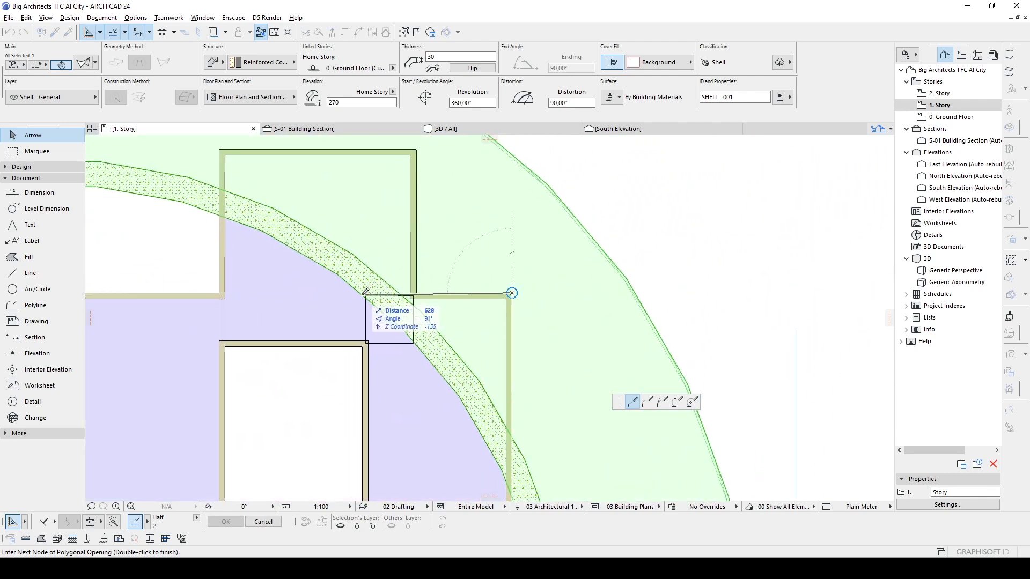
{"action": "scroll", "coordinate": [361, 284], "scroll_direction": "down", "scroll_amount": 3}
{"action": "scroll", "coordinate": [357, 284], "scroll_direction": "up", "scroll_amount": 2}
{"action": "scroll", "coordinate": [352, 282], "scroll_direction": "up", "scroll_amount": 1}
{"action": "scroll", "coordinate": [352, 283], "scroll_direction": "down", "scroll_amount": 1}
{"action": "scroll", "coordinate": [466, 195], "scroll_direction": "down", "scroll_amount": 1}
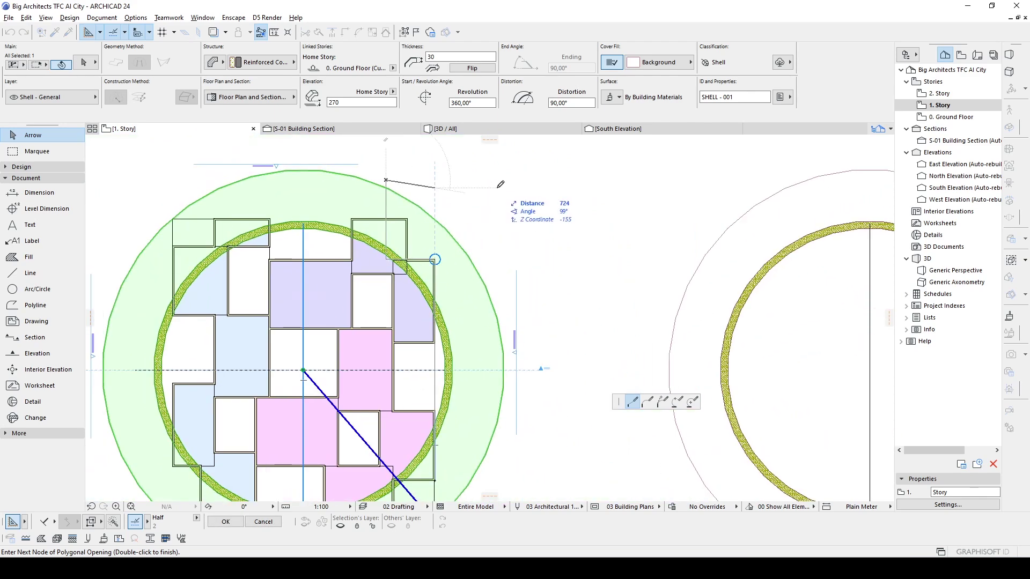
{"action": "middle_click_drag", "start_coordinate": [512, 176], "coordinate": [524, 106]}
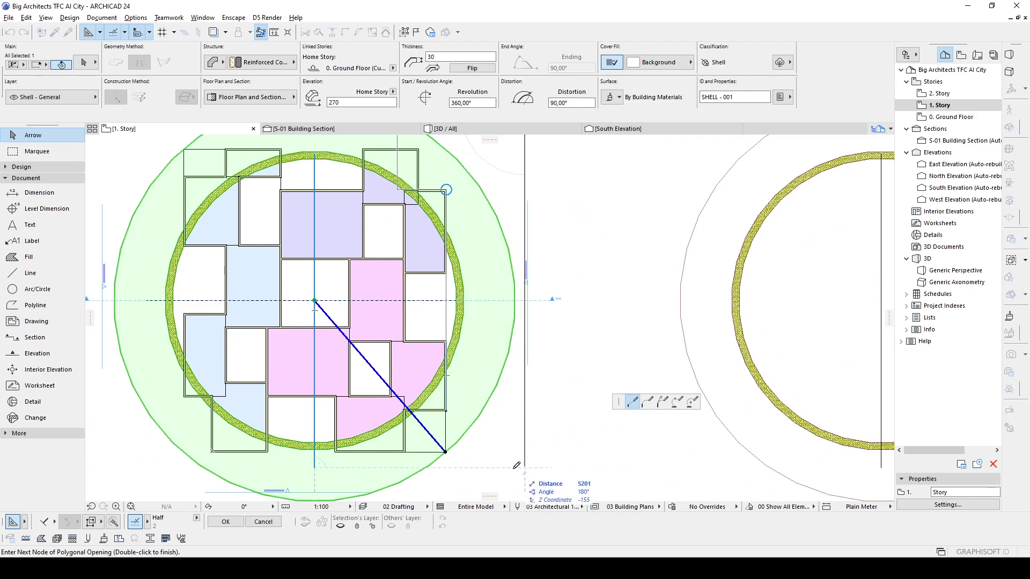
{"action": "middle_click_drag", "start_coordinate": [418, 468], "coordinate": [473, 420]}
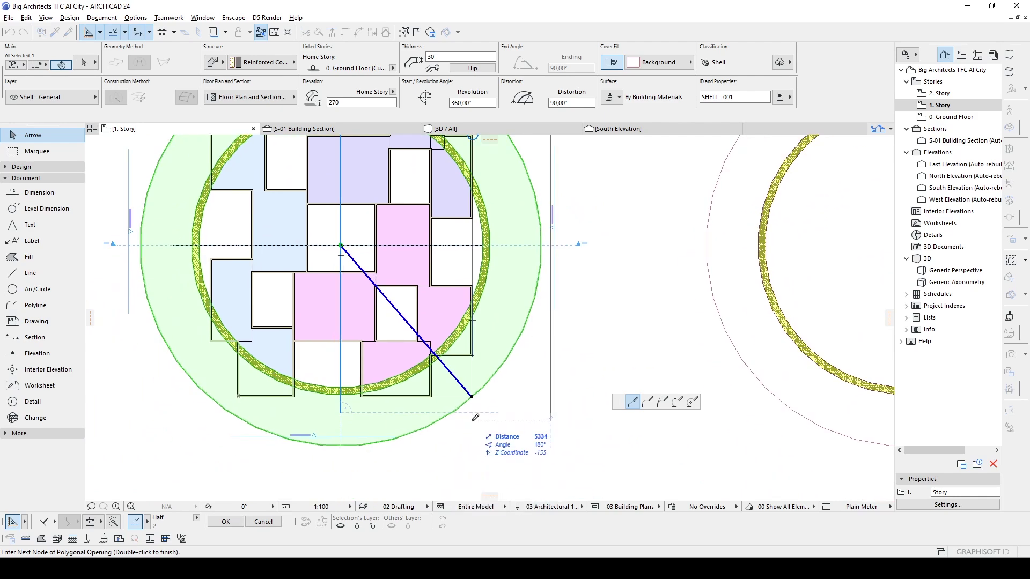
{"action": "scroll", "coordinate": [474, 424], "scroll_direction": "up", "scroll_amount": 2}
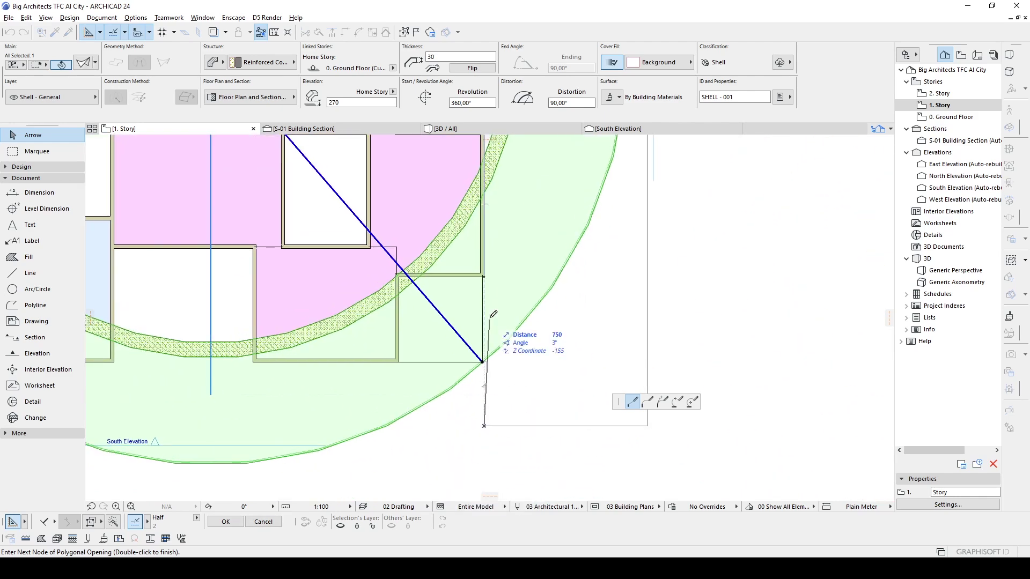
{"action": "scroll", "coordinate": [472, 356], "scroll_direction": "up", "scroll_amount": 1}
{"action": "double_click", "coordinate": [490, 243]}
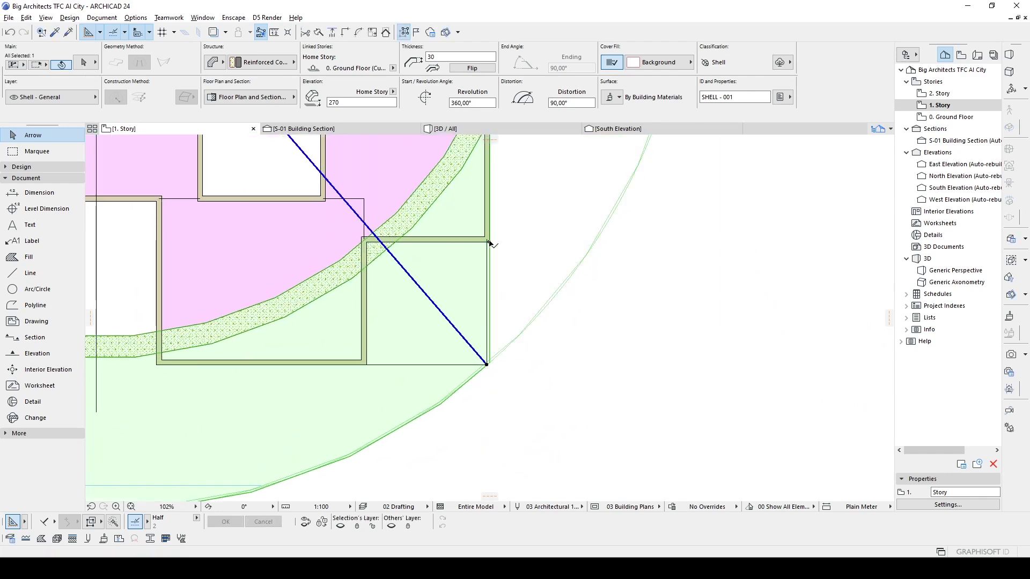
{"action": "scroll", "coordinate": [489, 244], "scroll_direction": "down", "scroll_amount": 5}
{"action": "scroll", "coordinate": [528, 361], "scroll_direction": "up", "scroll_amount": 1}
{"action": "right_click", "coordinate": [594, 352]}
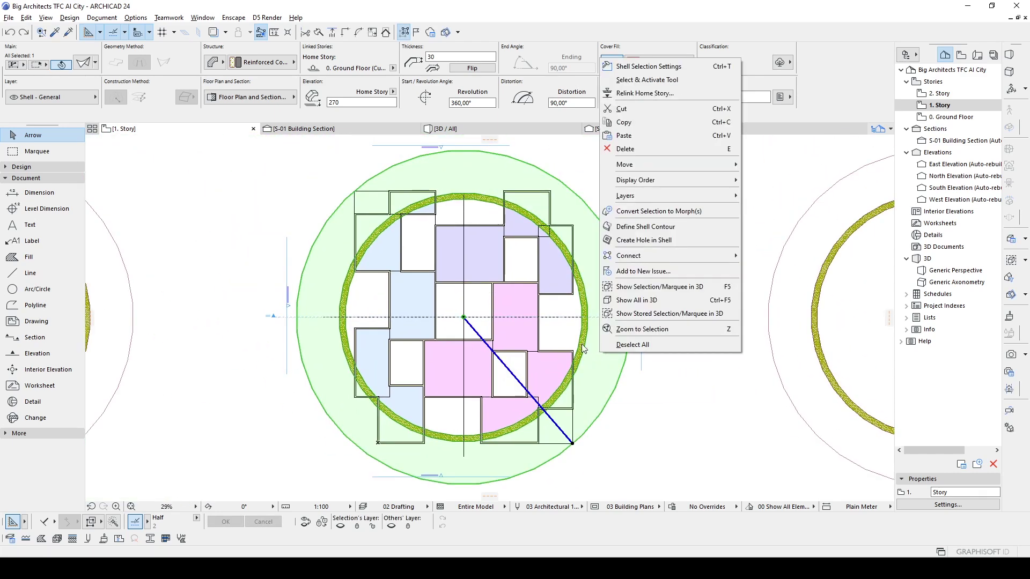
Start Define Shell Contour on the central shell and place the first cutting point at a wall corner
{"action": "left_click", "coordinate": [624, 227]}
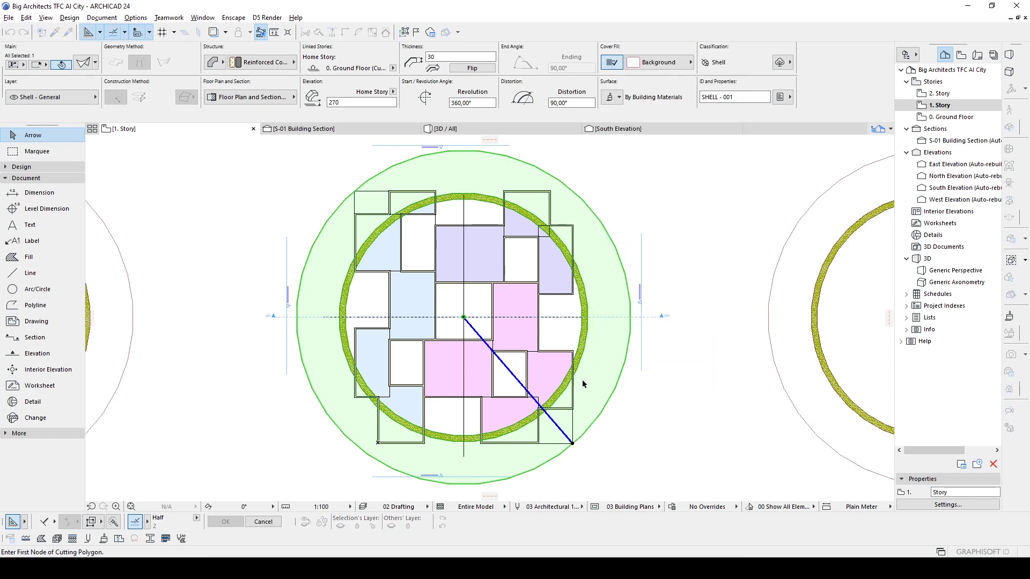
{"action": "scroll", "coordinate": [585, 361], "scroll_direction": "up", "scroll_amount": 2}
{"action": "scroll", "coordinate": [603, 372], "scroll_direction": "up", "scroll_amount": 3}
{"action": "scroll", "coordinate": [600, 362], "scroll_direction": "down", "scroll_amount": 3}
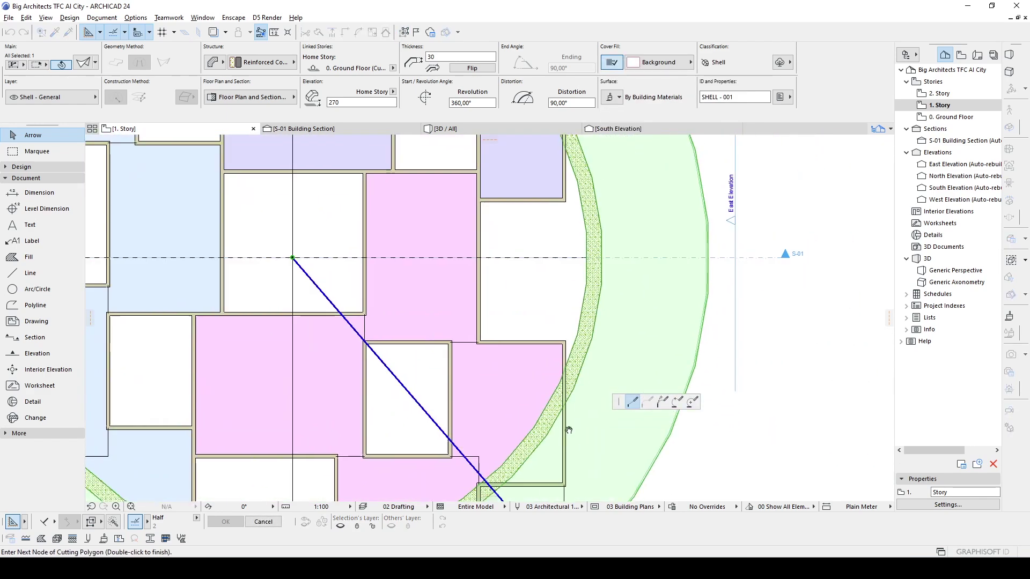
{"action": "scroll", "coordinate": [568, 365], "scroll_direction": "up", "scroll_amount": 1}
{"action": "scroll", "coordinate": [553, 368], "scroll_direction": "up", "scroll_amount": 2}
{"action": "left_click", "coordinate": [360, 370]}
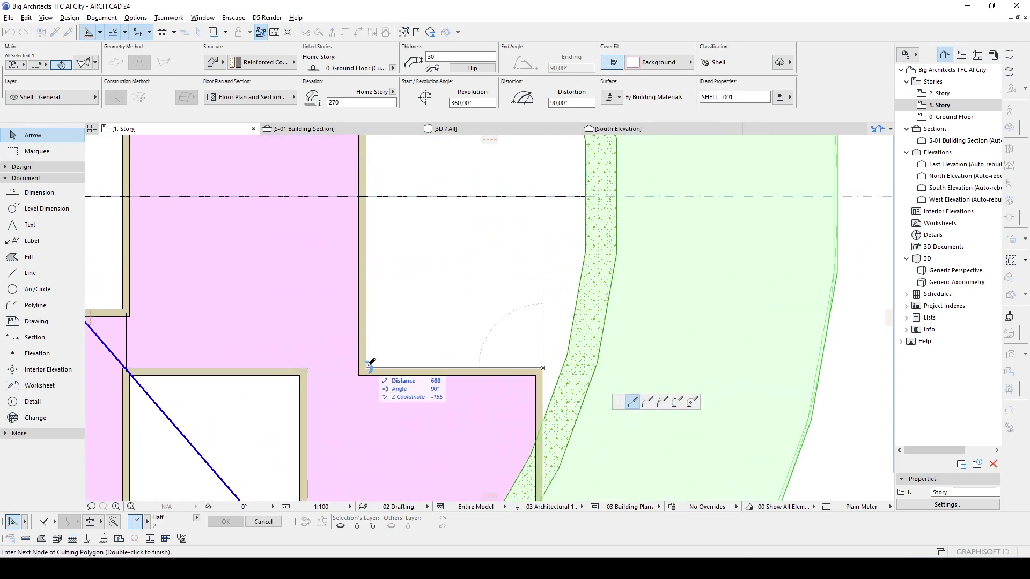
{"action": "scroll", "coordinate": [368, 356], "scroll_direction": "down", "scroll_amount": 2}
{"action": "scroll", "coordinate": [367, 230], "scroll_direction": "up", "scroll_amount": 2}
Add cutting points at the room's inner corner, the lavender building's corner and the next wall corner
{"action": "left_click", "coordinate": [360, 223]}
{"action": "left_click", "coordinate": [537, 222]}
{"action": "scroll", "coordinate": [531, 418], "scroll_direction": "down", "scroll_amount": 2}
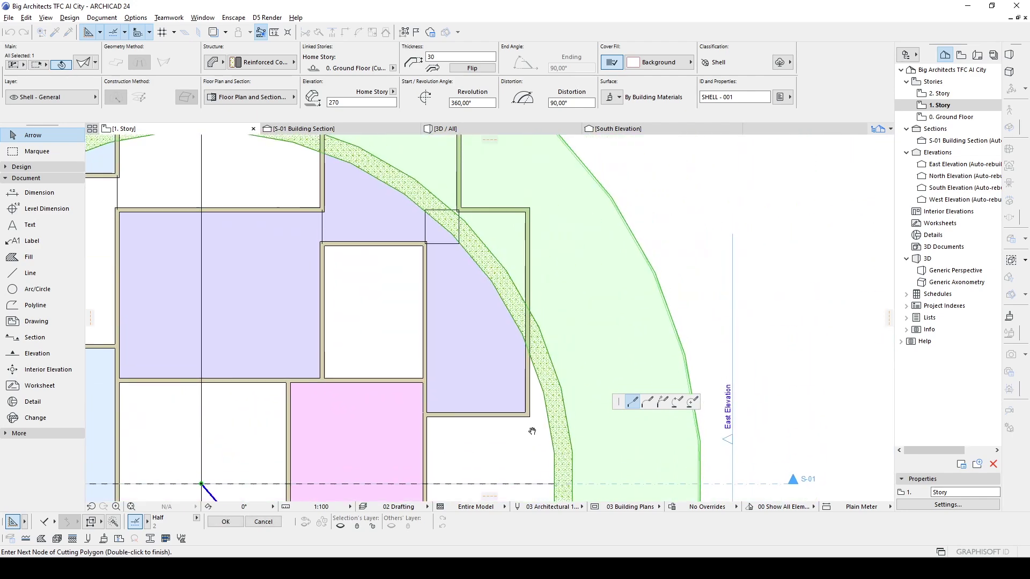
{"action": "left_click", "coordinate": [530, 206]}
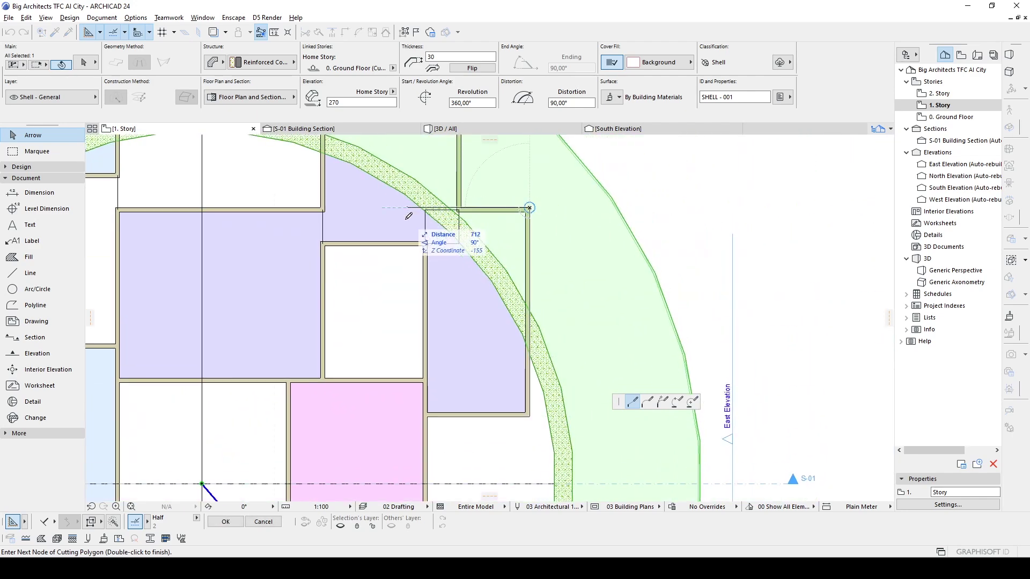
{"action": "scroll", "coordinate": [456, 230], "scroll_direction": "down", "scroll_amount": 2}
{"action": "scroll", "coordinate": [380, 252], "scroll_direction": "up", "scroll_amount": 2}
{"action": "scroll", "coordinate": [380, 252], "scroll_direction": "up", "scroll_amount": 2}
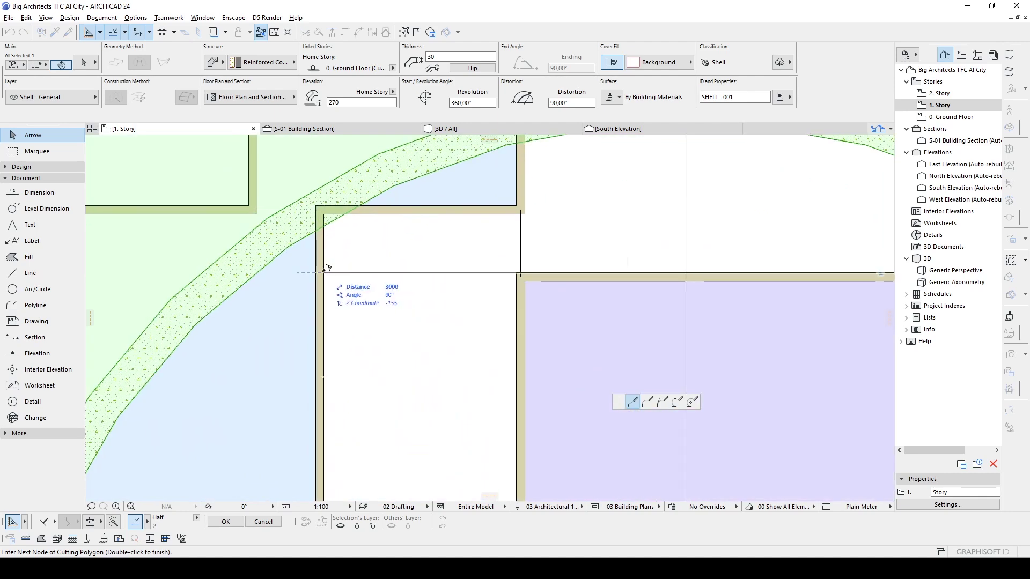
{"action": "scroll", "coordinate": [384, 300], "scroll_direction": "up", "scroll_amount": 2}
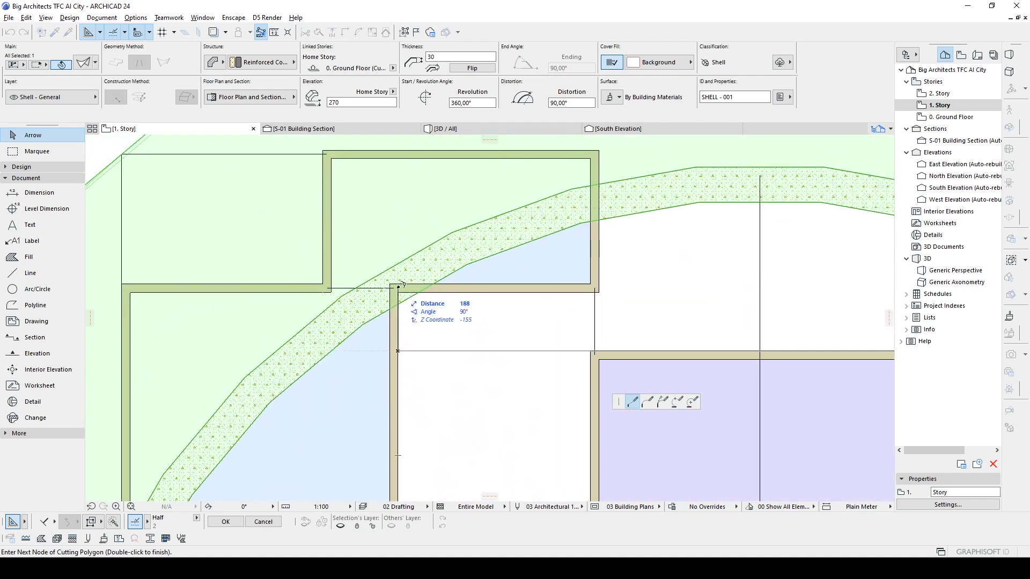
{"action": "scroll", "coordinate": [401, 235], "scroll_direction": "down", "scroll_amount": 2}
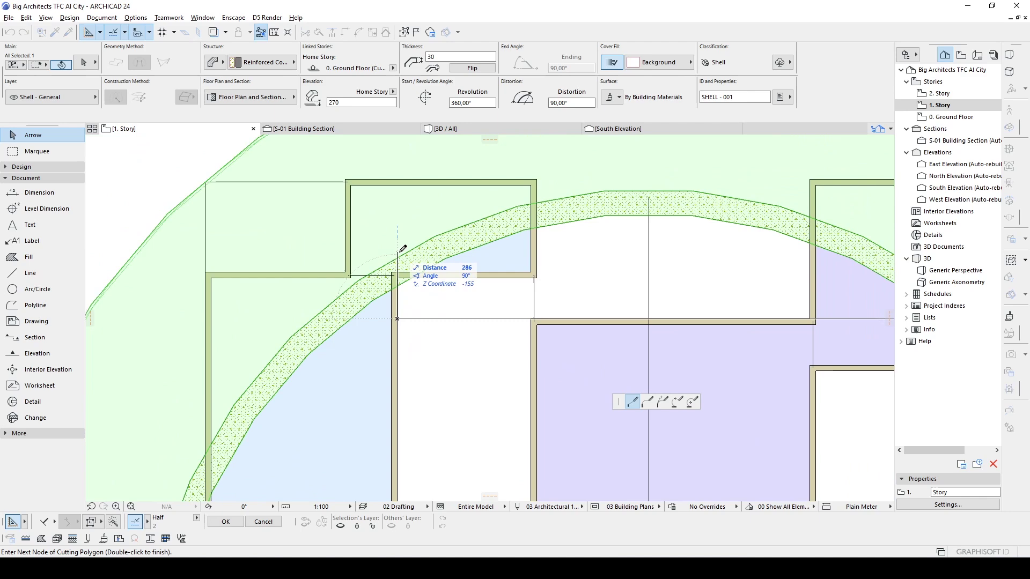
{"action": "scroll", "coordinate": [209, 267], "scroll_direction": "down", "scroll_amount": 3}
{"action": "scroll", "coordinate": [298, 259], "scroll_direction": "up", "scroll_amount": 2}
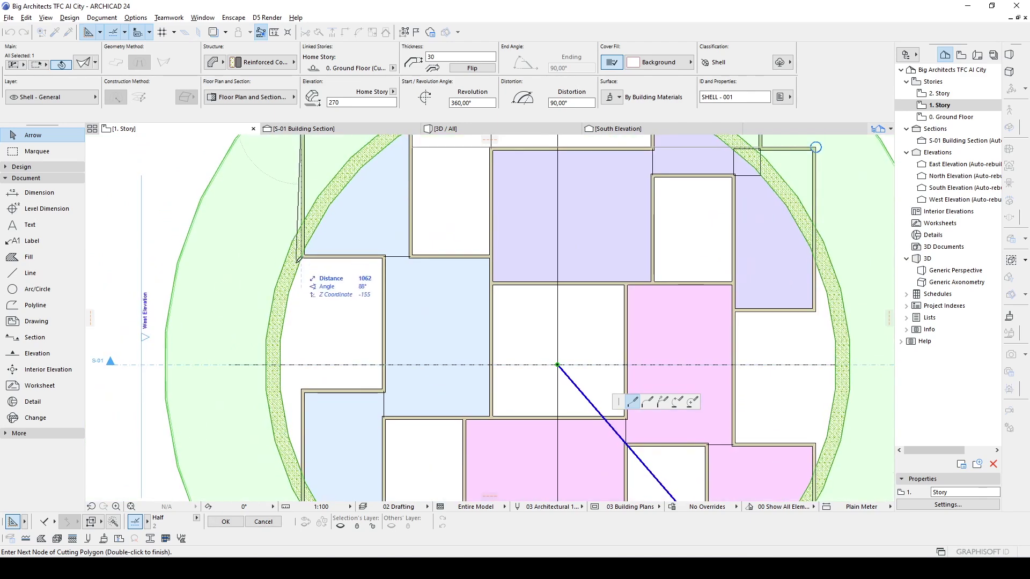
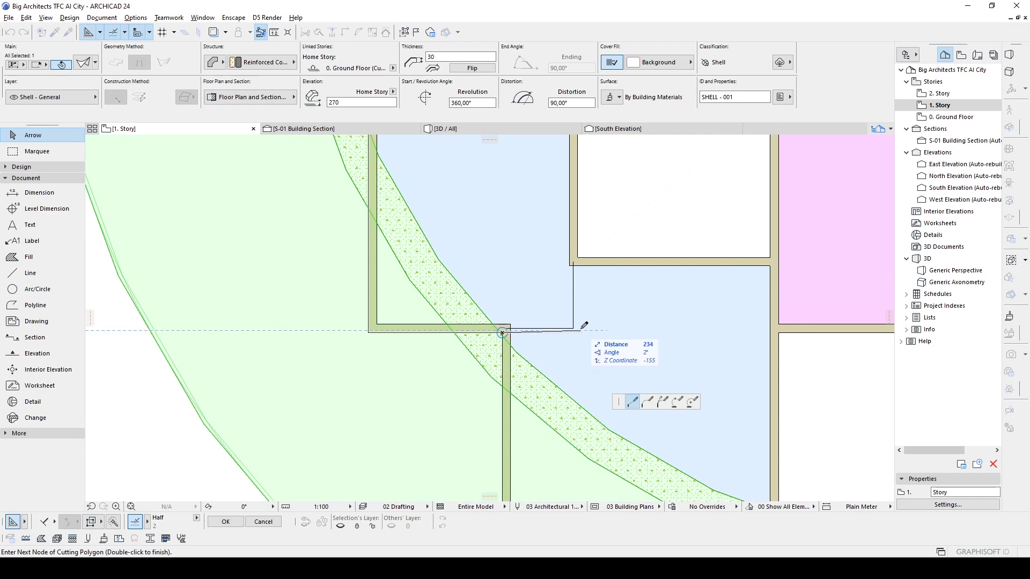
Add a cutting-polygon node at the next room wall corner
{"action": "scroll", "coordinate": [576, 300], "scroll_direction": "down", "scroll_amount": 1}
{"action": "scroll", "coordinate": [549, 293], "scroll_direction": "down", "scroll_amount": 3}
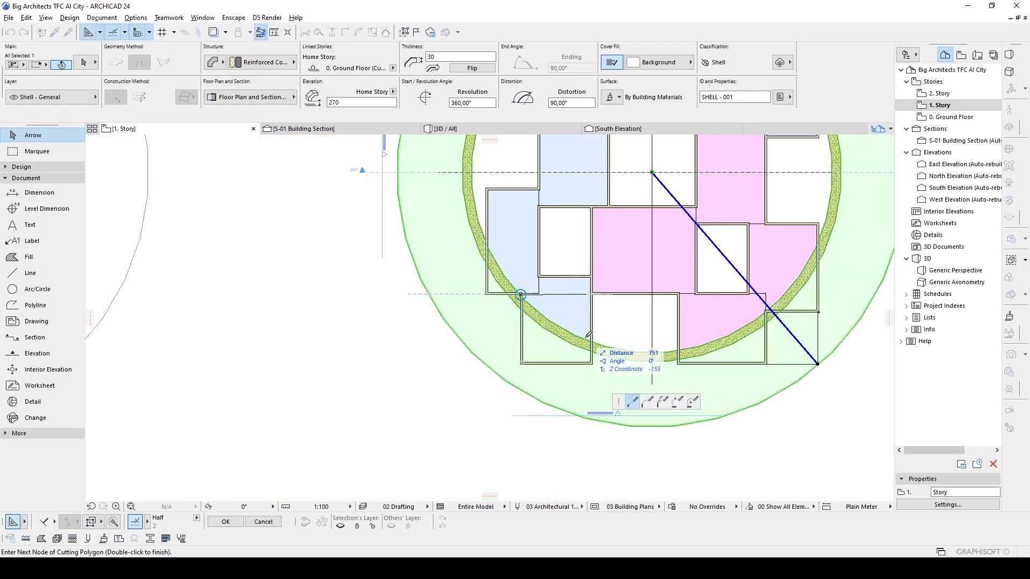
{"action": "scroll", "coordinate": [761, 300], "scroll_direction": "up", "scroll_amount": 2}
{"action": "middle_click_drag", "start_coordinate": [815, 322], "coordinate": [589, 296]}
{"action": "scroll", "coordinate": [588, 295], "scroll_direction": "up", "scroll_amount": 2}
{"action": "left_click", "coordinate": [593, 281]}
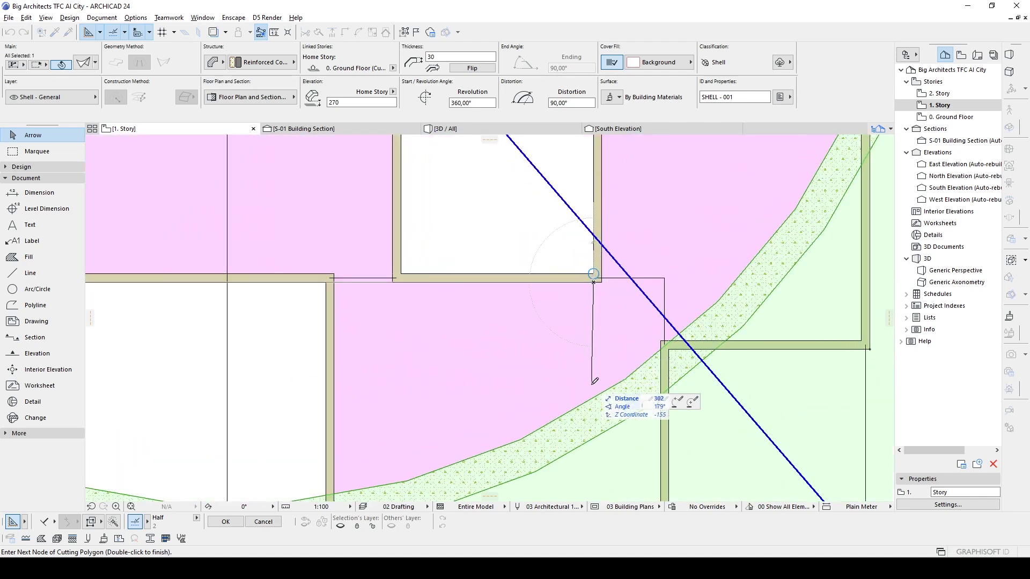
Move along the next stretch of walls and bring up the shell's editing options
{"action": "middle_click_drag", "start_coordinate": [568, 413], "coordinate": [539, 339]}
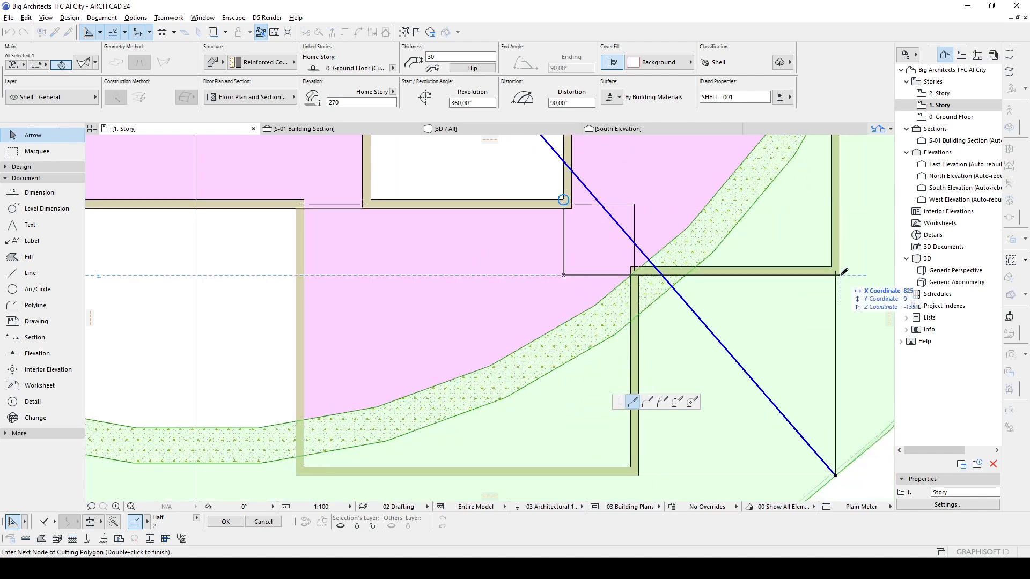
{"action": "scroll", "coordinate": [560, 276], "scroll_direction": "down", "scroll_amount": 1}
{"action": "scroll", "coordinate": [561, 275], "scroll_direction": "down", "scroll_amount": 3}
{"action": "scroll", "coordinate": [557, 275], "scroll_direction": "down", "scroll_amount": 2}
{"action": "scroll", "coordinate": [542, 276], "scroll_direction": "down", "scroll_amount": 1}
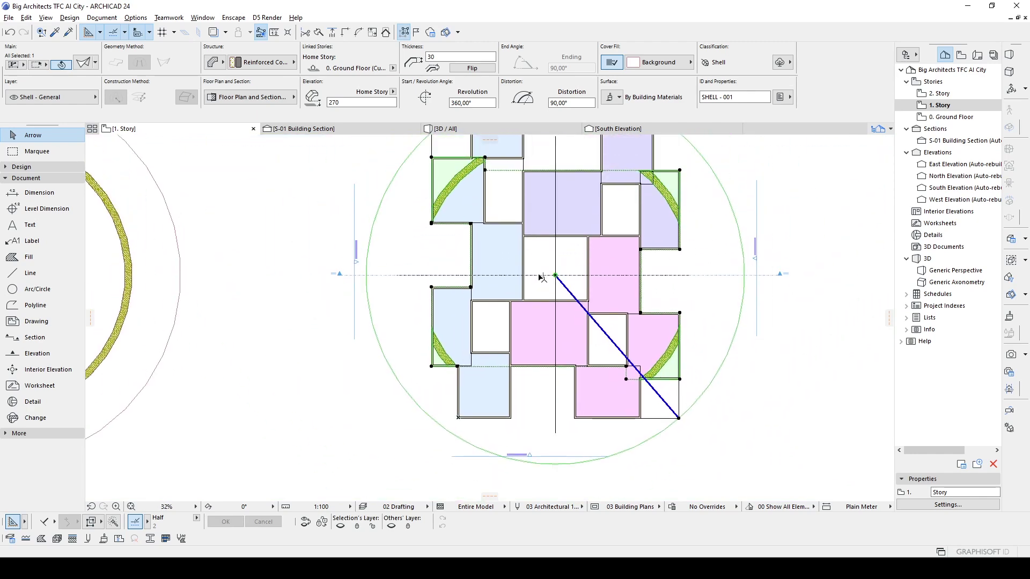
{"action": "scroll", "coordinate": [541, 276], "scroll_direction": "up", "scroll_amount": 1}
{"action": "scroll", "coordinate": [542, 276], "scroll_direction": "up", "scroll_amount": 1}
{"action": "right_click", "coordinate": [392, 150]}
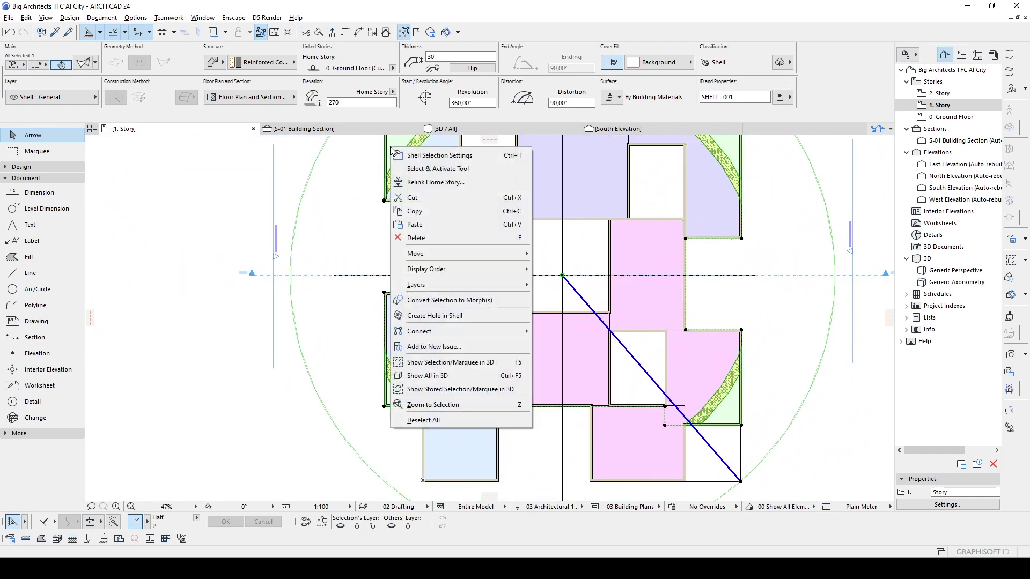
Start a polygonal hole in the shell and place its first nodes at the inner wall corners
{"action": "left_click", "coordinate": [420, 319]}
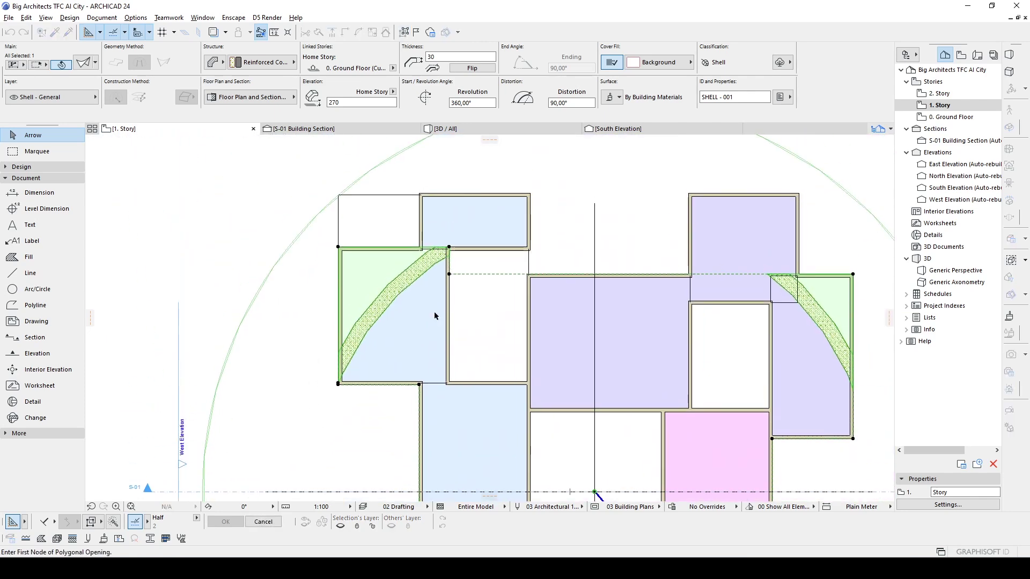
{"action": "scroll", "coordinate": [455, 287], "scroll_direction": "up", "scroll_amount": 1}
{"action": "left_click", "coordinate": [446, 269]}
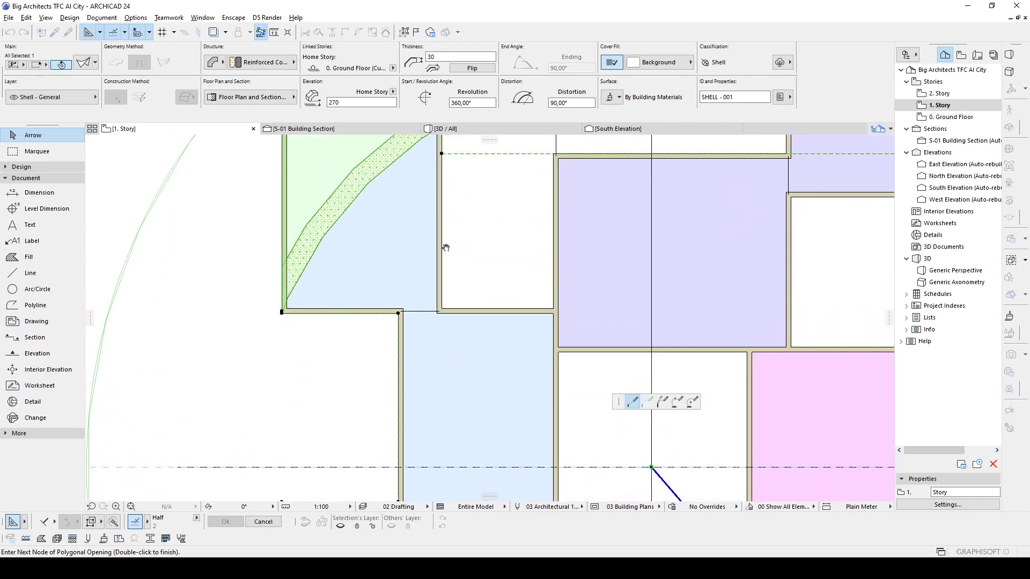
{"action": "left_click", "coordinate": [401, 311]}
{"action": "scroll", "coordinate": [413, 301], "scroll_direction": "down", "scroll_amount": 3}
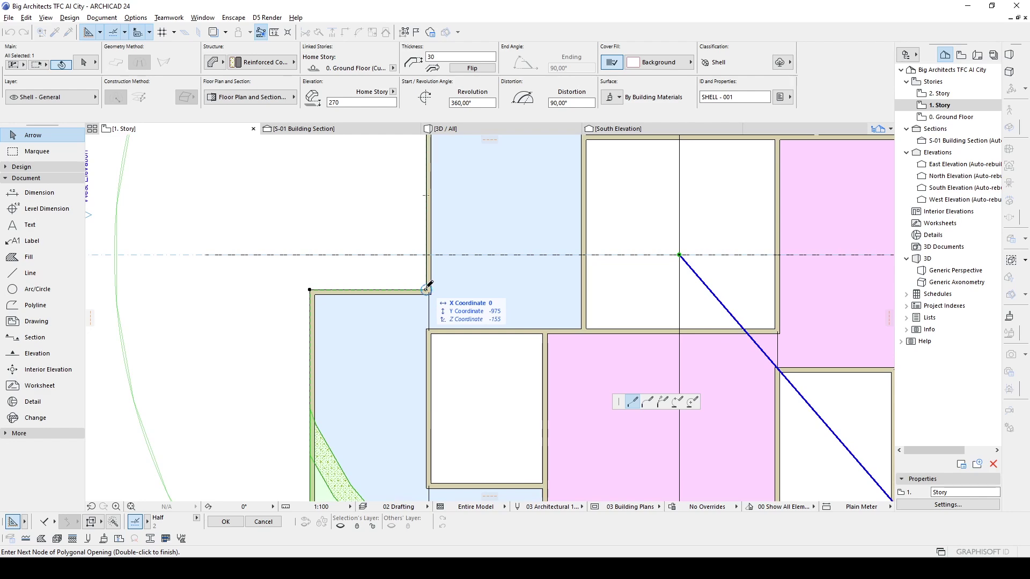
{"action": "left_click", "coordinate": [426, 290]}
{"action": "scroll", "coordinate": [426, 289], "scroll_direction": "down", "scroll_amount": 3}
Add further opening nodes at the next inner wall corners
{"action": "scroll", "coordinate": [431, 386], "scroll_direction": "up", "scroll_amount": 2}
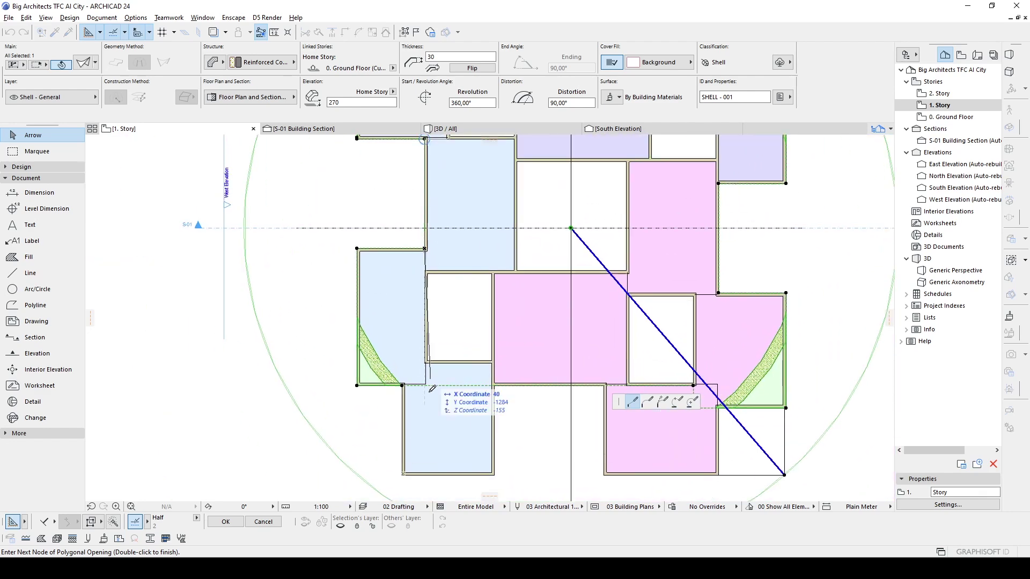
{"action": "scroll", "coordinate": [428, 382], "scroll_direction": "up", "scroll_amount": 3}
{"action": "left_click", "coordinate": [427, 381]}
{"action": "scroll", "coordinate": [428, 381], "scroll_direction": "down", "scroll_amount": 3}
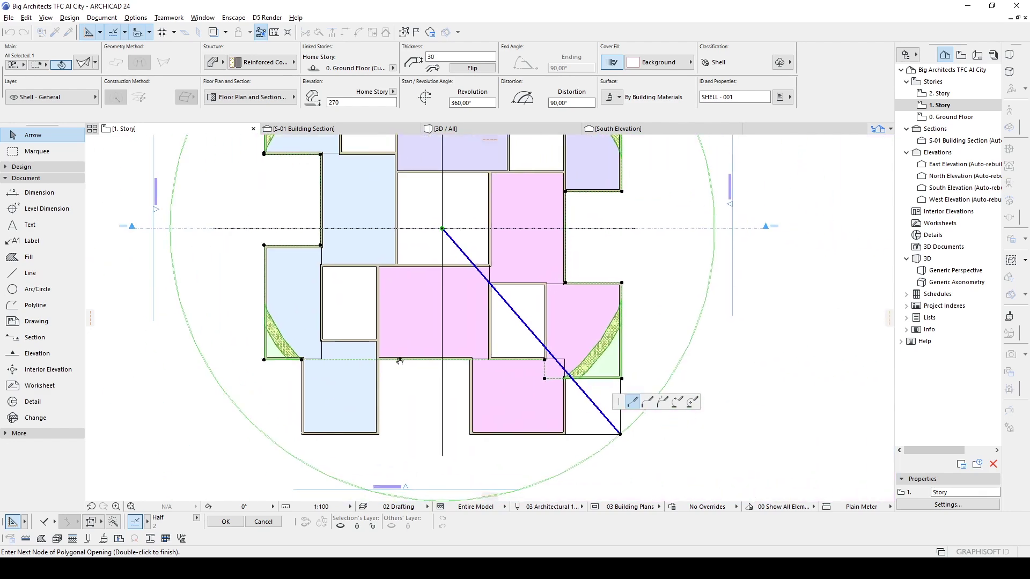
{"action": "scroll", "coordinate": [438, 355], "scroll_direction": "up", "scroll_amount": 2}
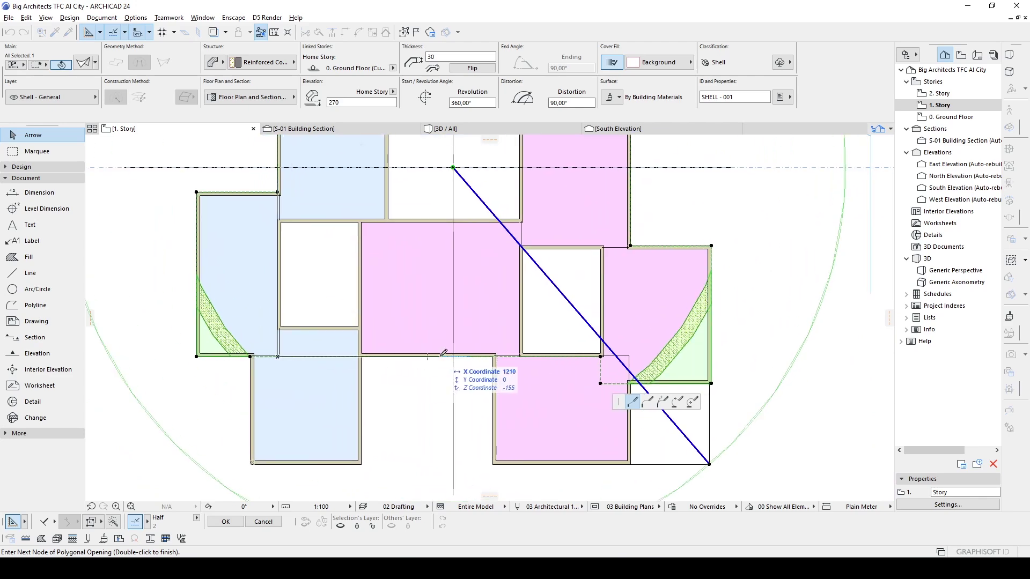
{"action": "scroll", "coordinate": [601, 355], "scroll_direction": "up", "scroll_amount": 2}
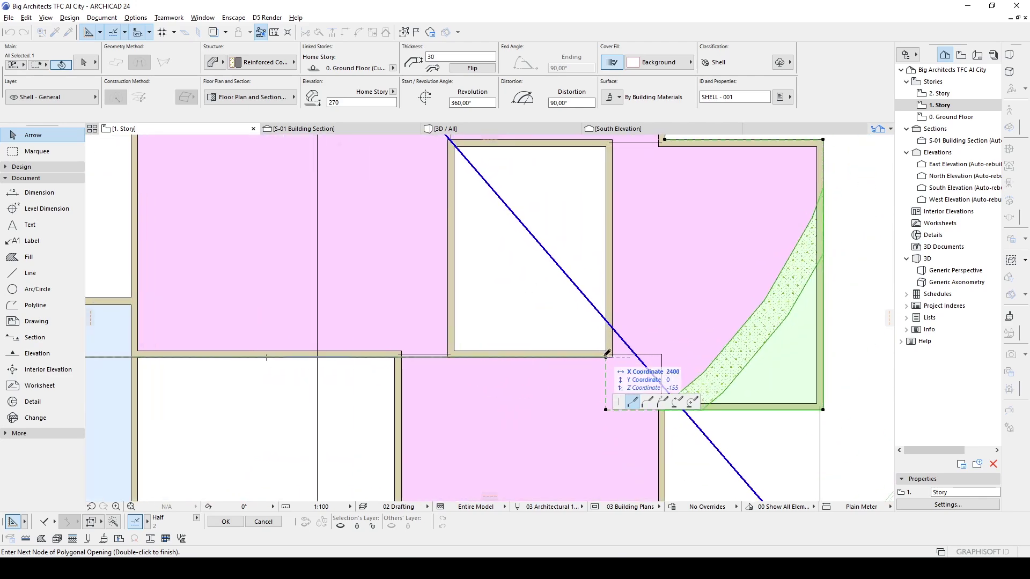
{"action": "left_click", "coordinate": [606, 356]}
{"action": "scroll", "coordinate": [606, 355], "scroll_direction": "down", "scroll_amount": 3}
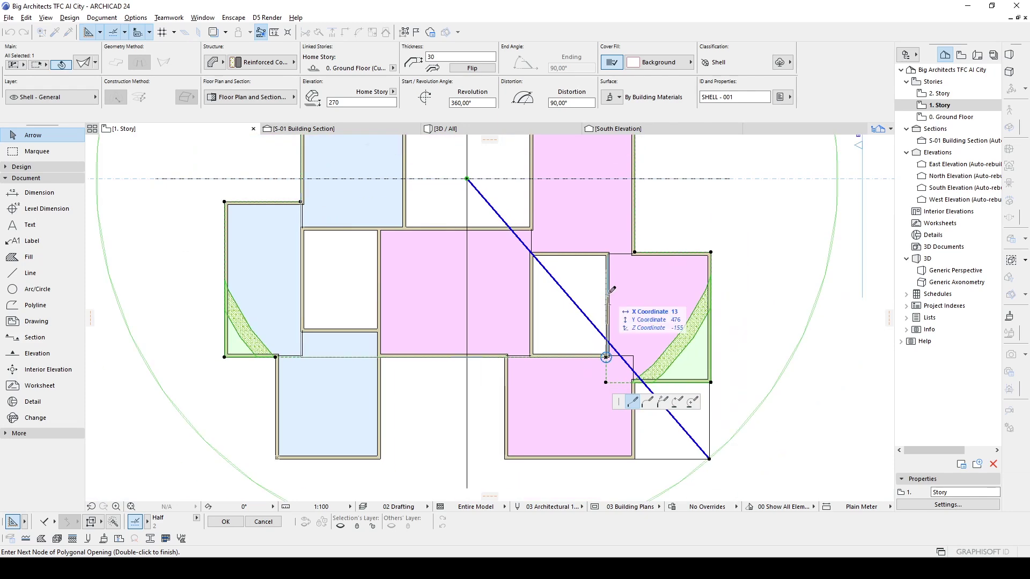
{"action": "scroll", "coordinate": [652, 256], "scroll_direction": "up", "scroll_amount": 3}
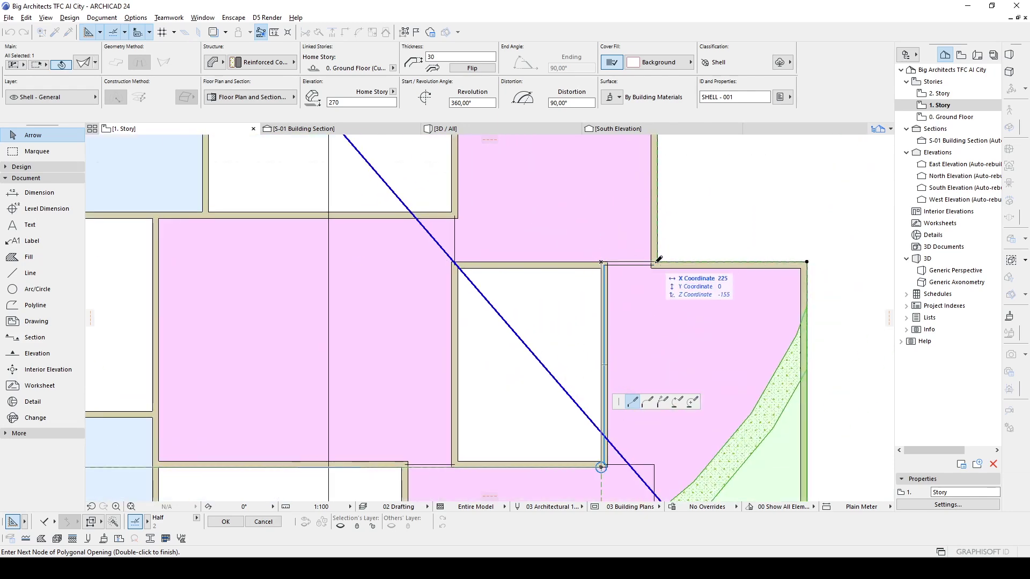
Check the upper rooms and finish the polygonal opening in the shell
{"action": "middle_click_drag", "start_coordinate": [658, 260], "coordinate": [640, 411]}
{"action": "scroll", "coordinate": [634, 201], "scroll_direction": "down", "scroll_amount": 2}
{"action": "scroll", "coordinate": [627, 386], "scroll_direction": "down", "scroll_amount": 2}
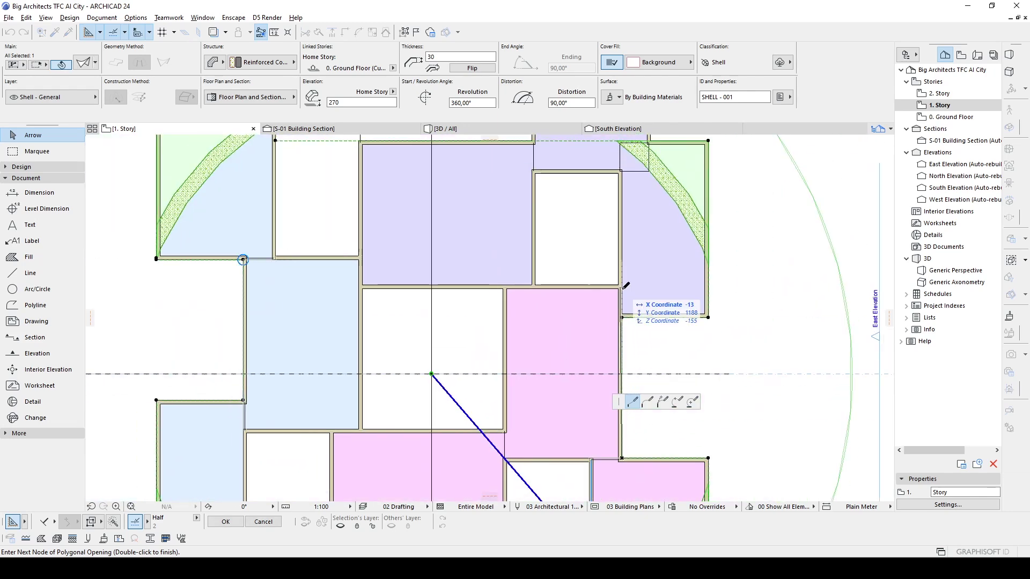
{"action": "scroll", "coordinate": [593, 302], "scroll_direction": "up", "scroll_amount": 2}
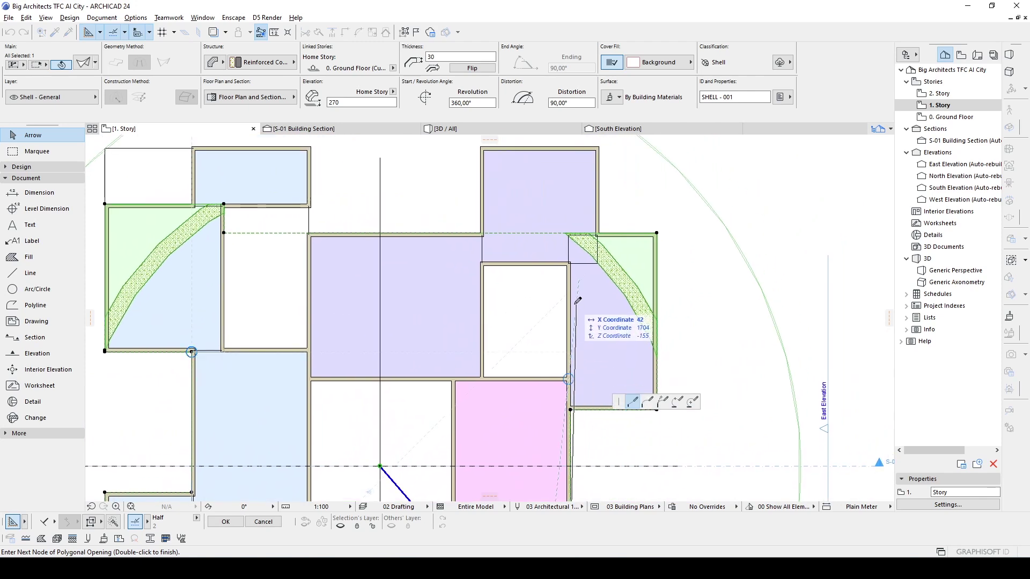
{"action": "scroll", "coordinate": [565, 219], "scroll_direction": "up", "scroll_amount": 2}
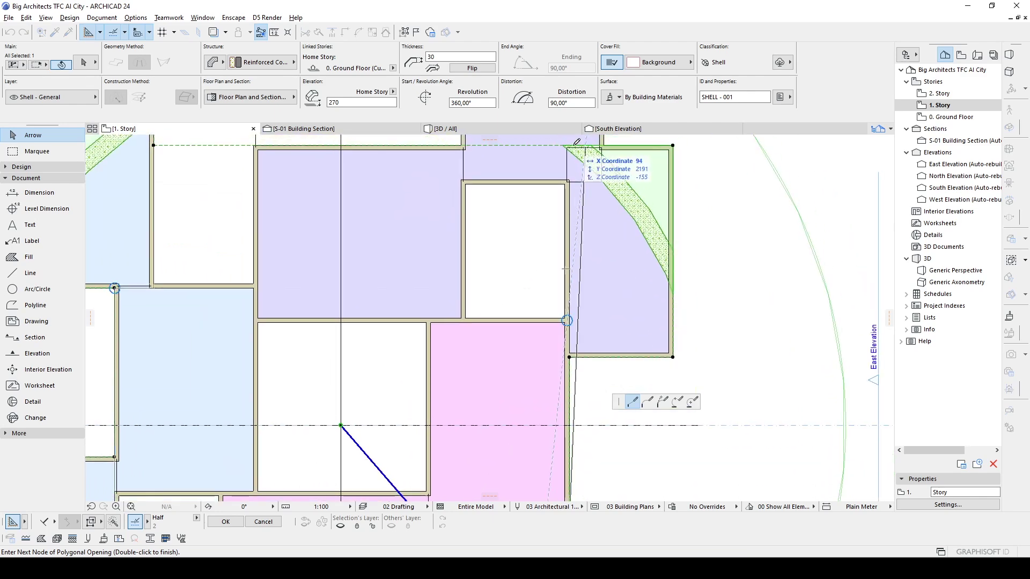
{"action": "scroll", "coordinate": [530, 252], "scroll_direction": "up", "scroll_amount": 2}
{"action": "scroll", "coordinate": [528, 241], "scroll_direction": "up", "scroll_amount": 1}
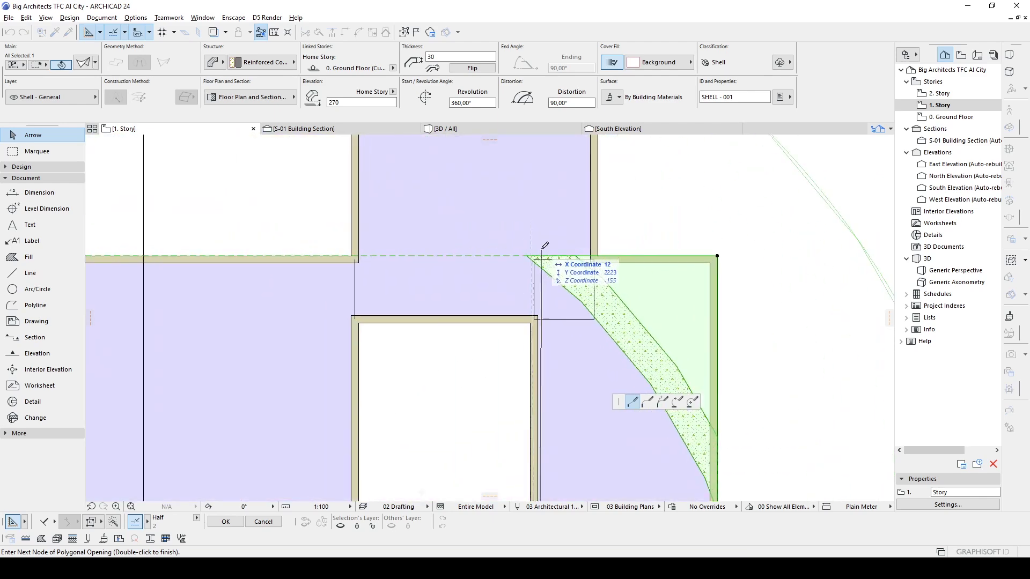
{"action": "scroll", "coordinate": [535, 255], "scroll_direction": "up", "scroll_amount": 2}
{"action": "scroll", "coordinate": [537, 255], "scroll_direction": "down", "scroll_amount": 2}
{"action": "scroll", "coordinate": [513, 246], "scroll_direction": "down", "scroll_amount": 1}
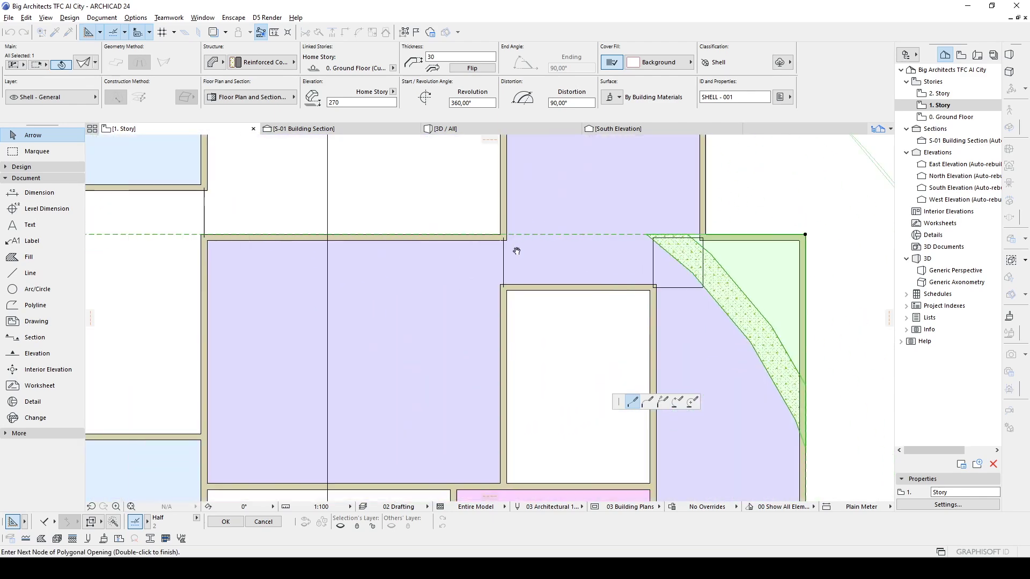
{"action": "scroll", "coordinate": [514, 248], "scroll_direction": "down", "scroll_amount": 2}
{"action": "key", "text": "Escape"}
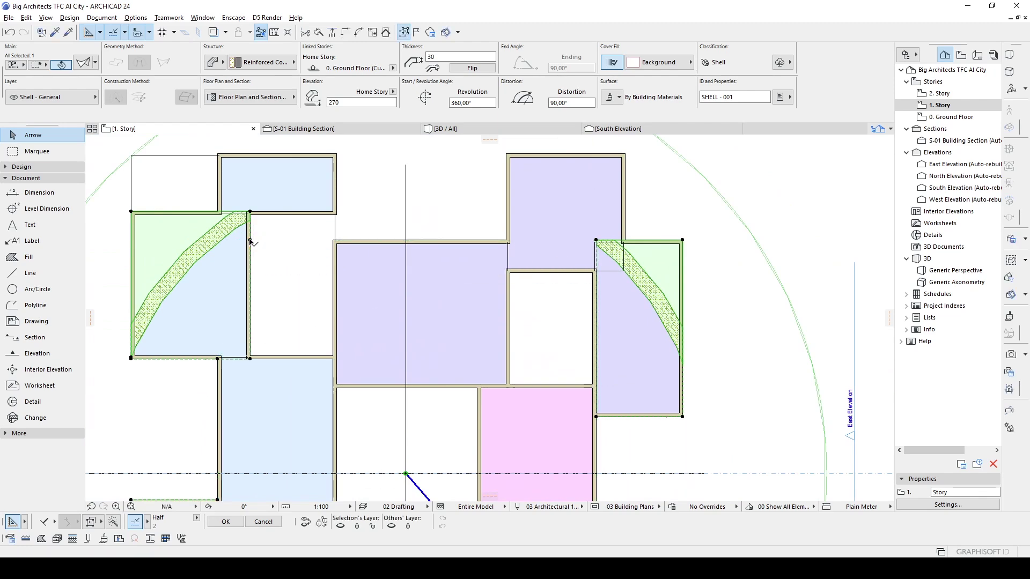
{"action": "scroll", "coordinate": [252, 236], "scroll_direction": "down", "scroll_amount": 2}
{"action": "scroll", "coordinate": [404, 295], "scroll_direction": "up", "scroll_amount": 1}
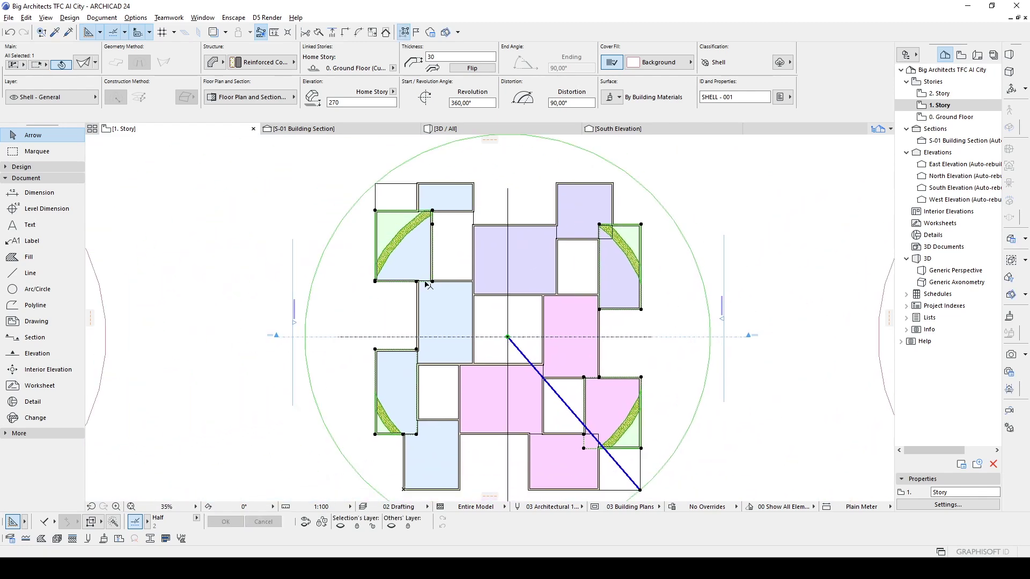
{"action": "key", "text": "F3"}
{"action": "scroll", "coordinate": [453, 361], "scroll_direction": "up", "scroll_amount": 2}
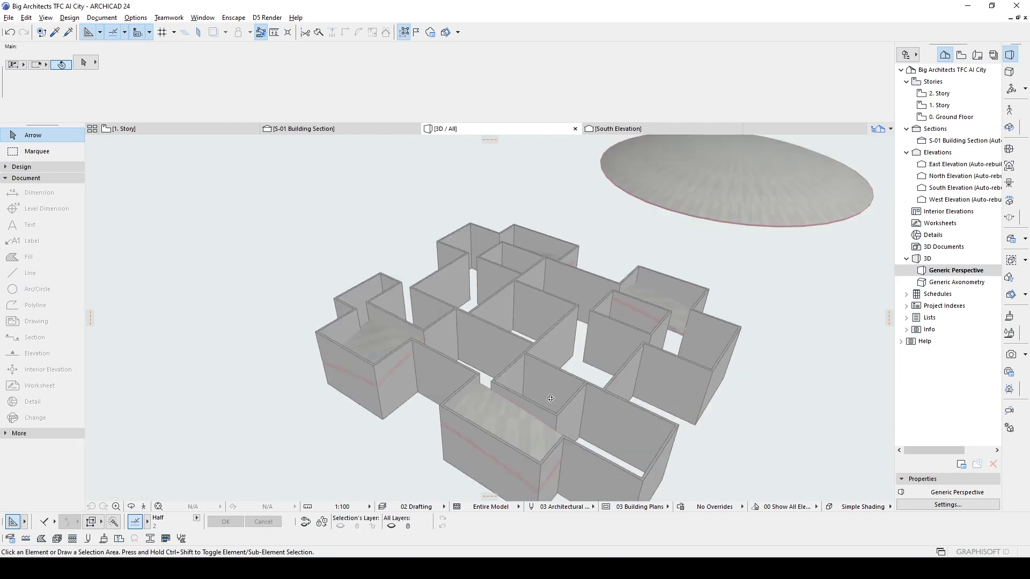
{"action": "middle_click_drag", "start_coordinate": [453, 361], "coordinate": [412, 361], "text": "shift"}
{"action": "left_click", "coordinate": [412, 361]}
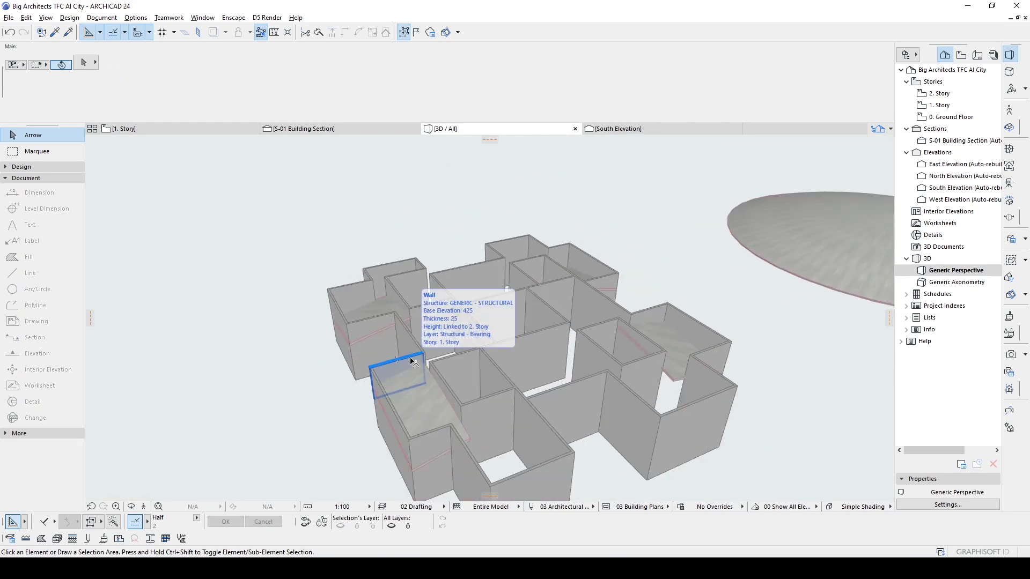
{"action": "key", "text": "F2"}
{"action": "scroll", "coordinate": [369, 211], "scroll_direction": "up", "scroll_amount": 3}
{"action": "scroll", "coordinate": [369, 211], "scroll_direction": "up", "scroll_amount": 1}
{"action": "scroll", "coordinate": [377, 281], "scroll_direction": "up", "scroll_amount": 2}
{"action": "scroll", "coordinate": [375, 280], "scroll_direction": "up", "scroll_amount": 1}
{"action": "scroll", "coordinate": [586, 324], "scroll_direction": "up", "scroll_amount": 2}
{"action": "scroll", "coordinate": [557, 204], "scroll_direction": "up", "scroll_amount": 1}
{"action": "scroll", "coordinate": [539, 282], "scroll_direction": "up", "scroll_amount": 1}
{"action": "scroll", "coordinate": [539, 282], "scroll_direction": "down", "scroll_amount": 5}
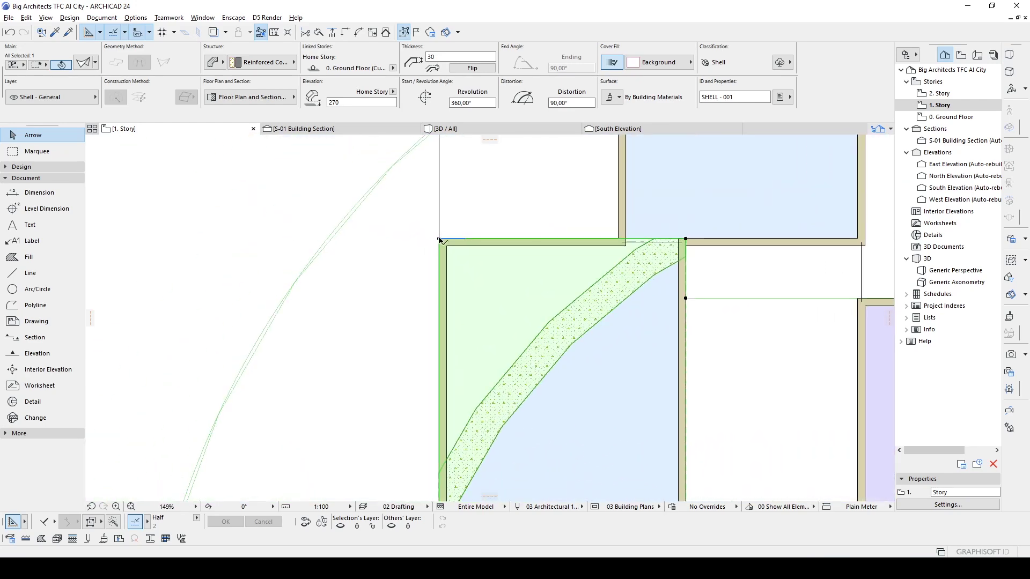
Offset the first edge of the shell's corner opening
{"action": "left_click", "coordinate": [439, 237]}
{"action": "scroll", "coordinate": [442, 235], "scroll_direction": "down", "scroll_amount": 2}
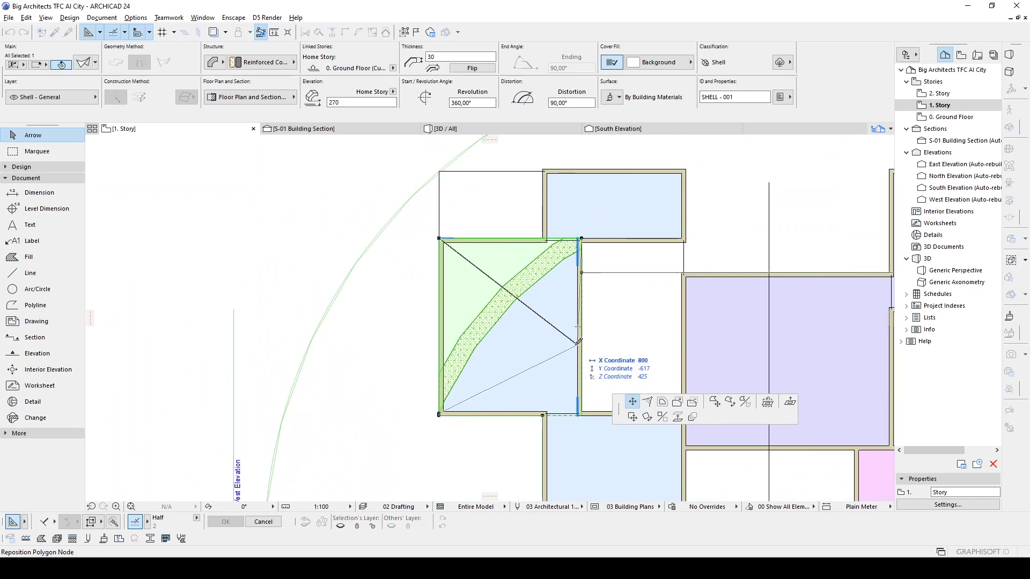
{"action": "left_click", "coordinate": [667, 406]}
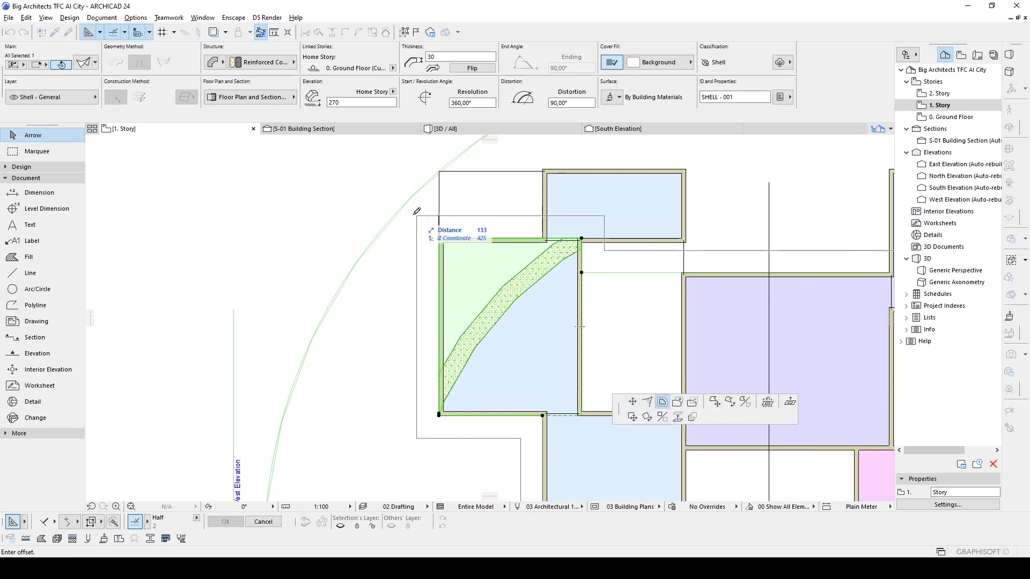
{"action": "left_click", "coordinate": [416, 211]}
{"action": "scroll", "coordinate": [443, 252], "scroll_direction": "up", "scroll_amount": 3}
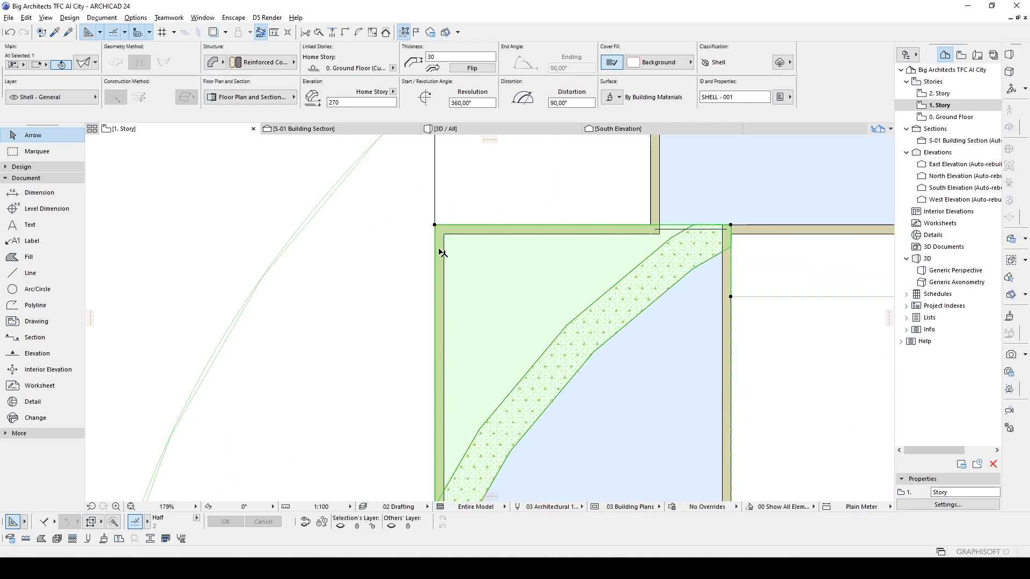
Offset the shell's left and top opening edges by 0
{"action": "left_click", "coordinate": [634, 382]}
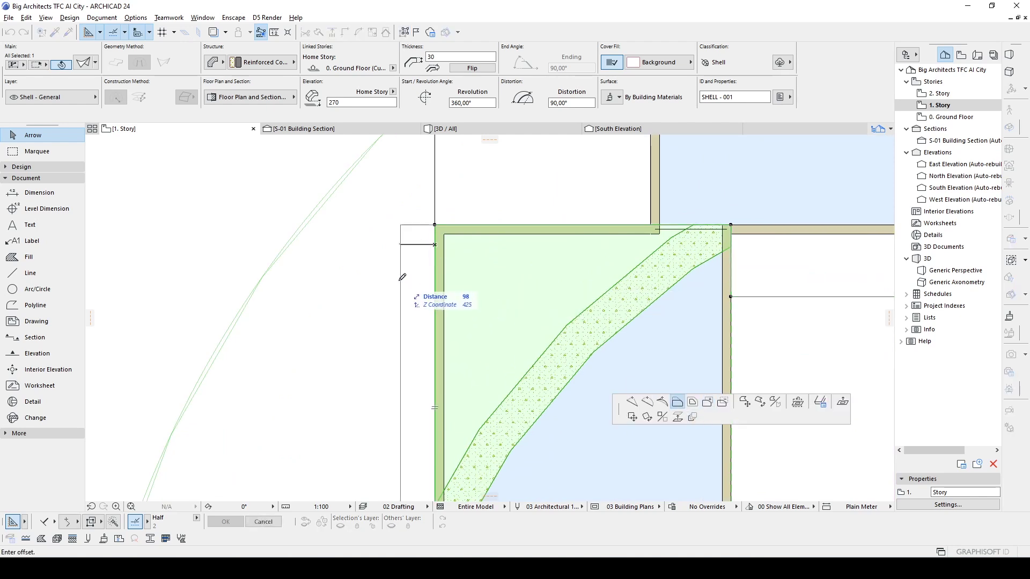
{"action": "type", "text": "00"}
{"action": "key", "text": "Return"}
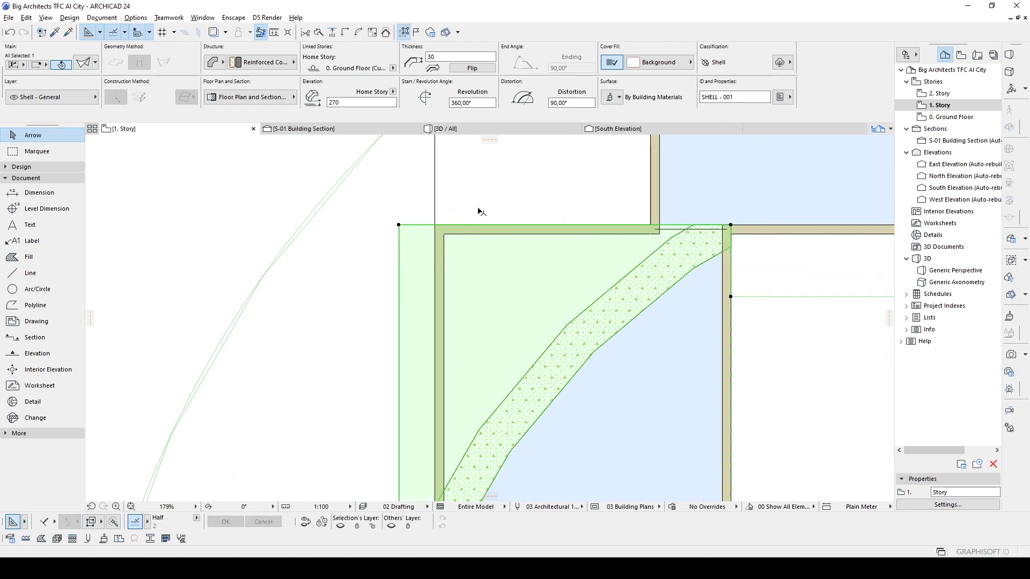
{"action": "left_click", "coordinate": [471, 224]}
{"action": "type", "text": "0"}
{"action": "key", "text": "Return"}
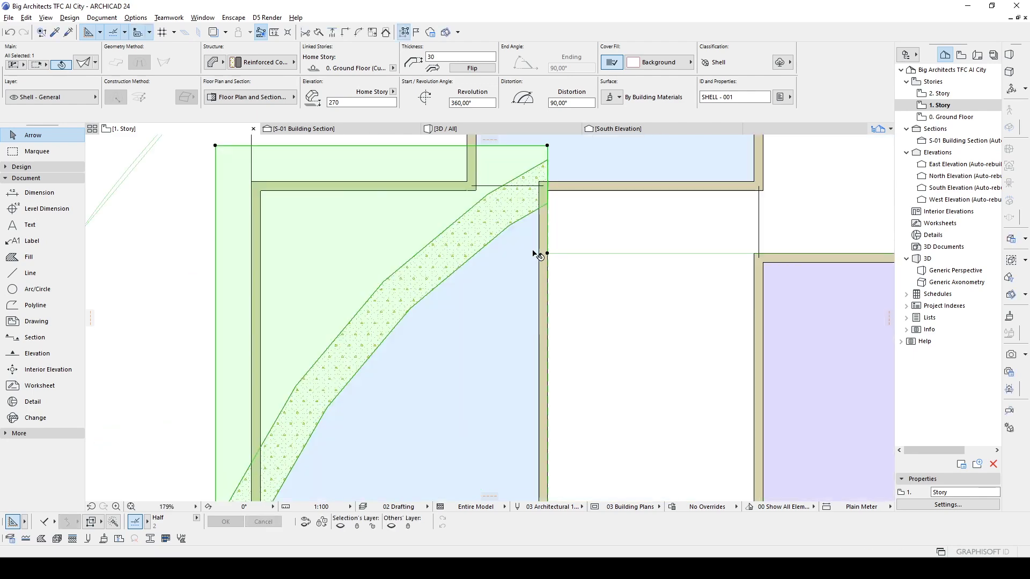
Offset a shell edge by 1, moving the bottom edge down
{"action": "left_click", "coordinate": [548, 161]}
{"action": "scroll", "coordinate": [584, 182], "scroll_direction": "down", "scroll_amount": 3}
{"action": "type", "text": "1"}
{"action": "key", "text": "Return"}
{"action": "scroll", "coordinate": [543, 345], "scroll_direction": "up", "scroll_amount": 4}
Offset another shell opening edge by 100
{"action": "left_click", "coordinate": [548, 317]}
{"action": "left_click", "coordinate": [607, 259]}
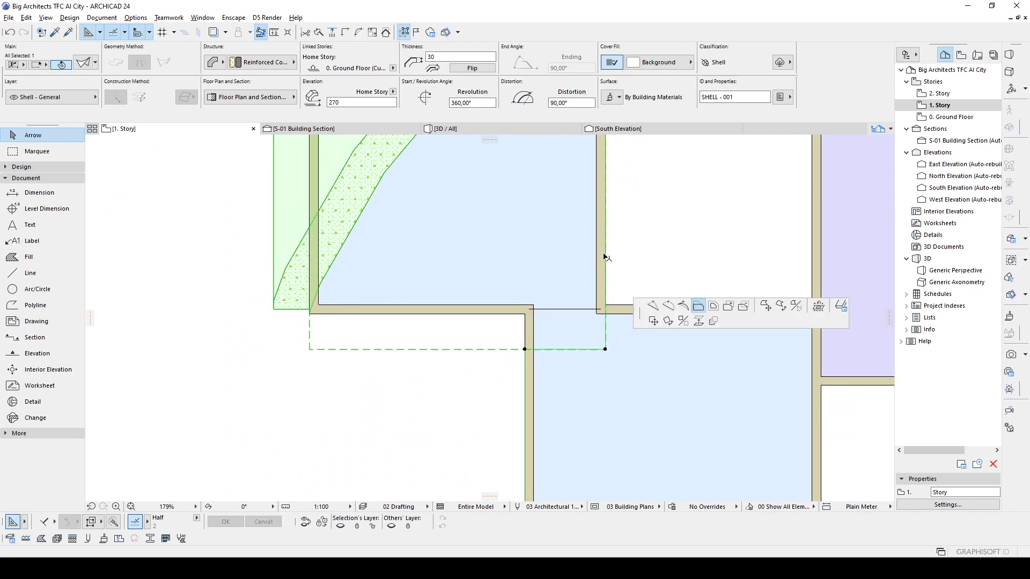
{"action": "scroll", "coordinate": [610, 369], "scroll_direction": "down", "scroll_amount": 5}
{"action": "scroll", "coordinate": [541, 271], "scroll_direction": "up", "scroll_amount": 2}
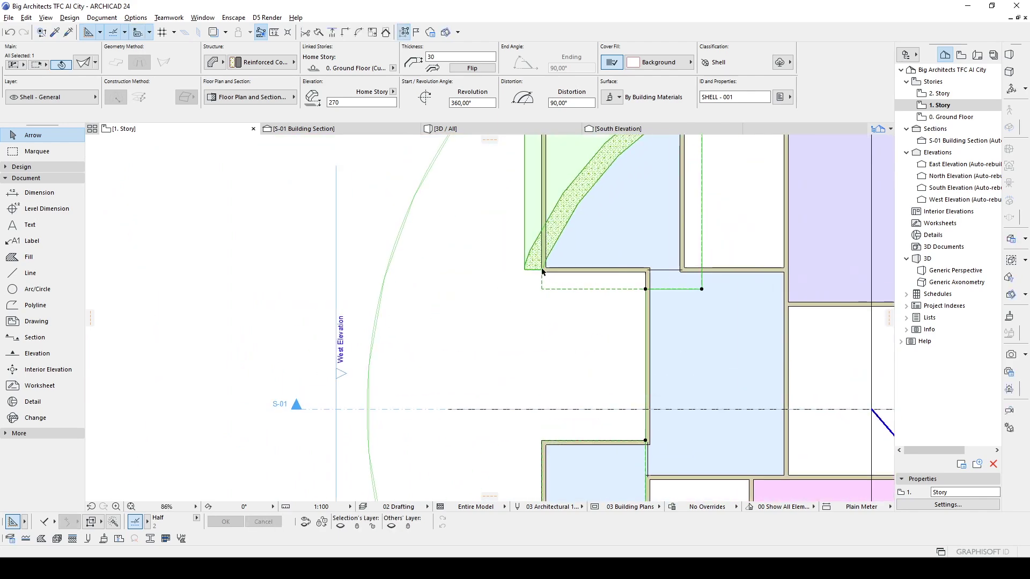
{"action": "left_click", "coordinate": [540, 279]}
{"action": "middle_click_drag", "start_coordinate": [595, 430], "coordinate": [580, 296]}
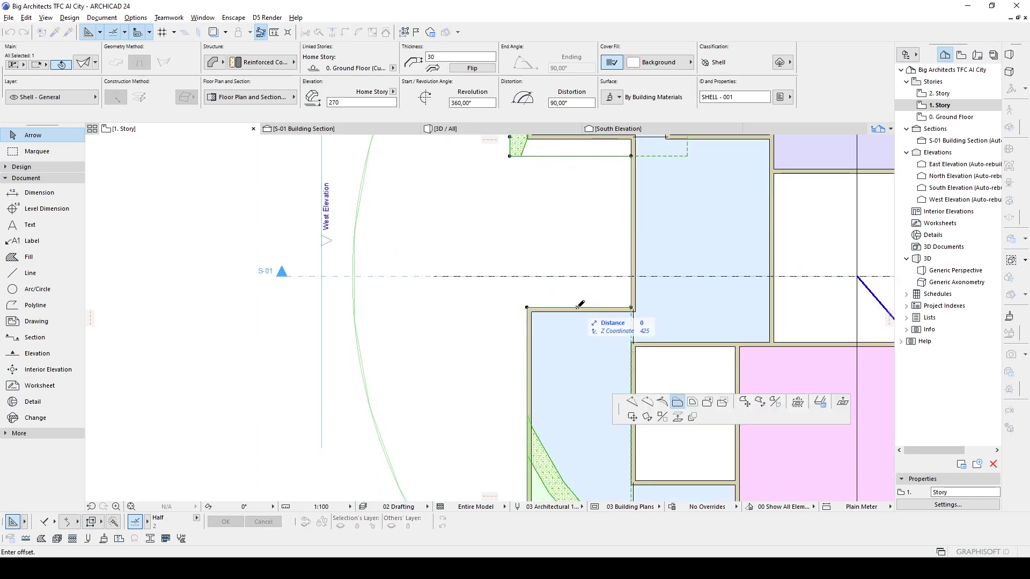
{"action": "type", "text": "100"}
{"action": "key", "text": "Return"}
Offset the shell's lower corner edge by 100, extending the corner downward
{"action": "left_click", "coordinate": [528, 333]}
{"action": "left_click", "coordinate": [621, 355]}
{"action": "left_click", "coordinate": [511, 305]}
{"action": "middle_click_drag", "start_coordinate": [511, 306], "coordinate": [468, 193]}
{"action": "scroll", "coordinate": [468, 192], "scroll_direction": "down", "scroll_amount": 1}
{"action": "left_click", "coordinate": [470, 370]}
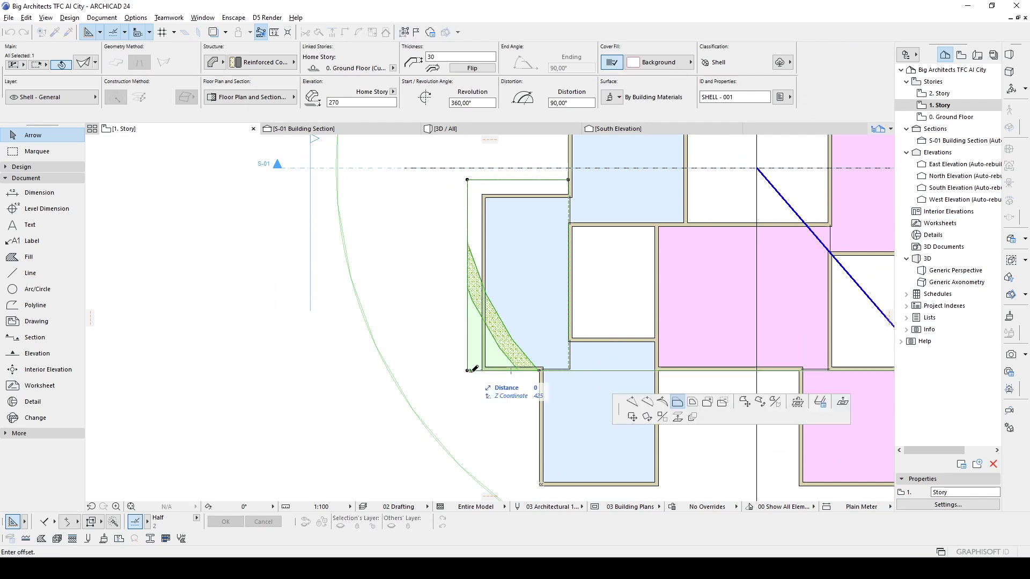
{"action": "type", "text": "100"}
{"action": "key", "text": "Return"}
Offset an edge 30 to extend the corner right and move the vertical edge onto the wall line
{"action": "scroll", "coordinate": [543, 374], "scroll_direction": "up", "scroll_amount": 3}
{"action": "left_click", "coordinate": [557, 363]}
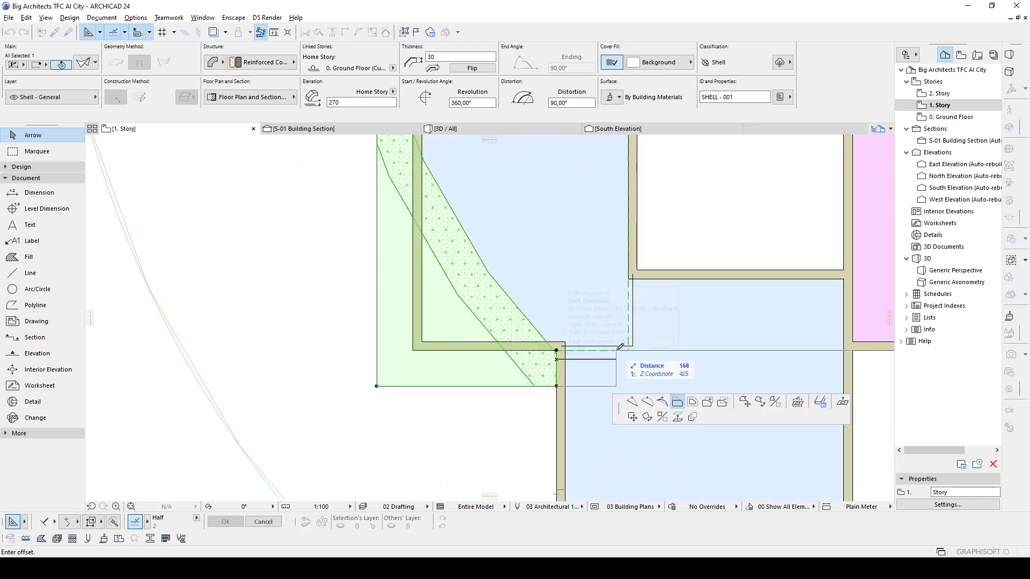
{"action": "key", "text": "Return"}
{"action": "left_click", "coordinate": [637, 349]}
{"action": "left_click", "coordinate": [636, 275]}
{"action": "left_click", "coordinate": [664, 351]}
Pick the next shell edge, end the pending offset, and select a shell node
{"action": "scroll", "coordinate": [674, 288], "scroll_direction": "up", "scroll_amount": 5}
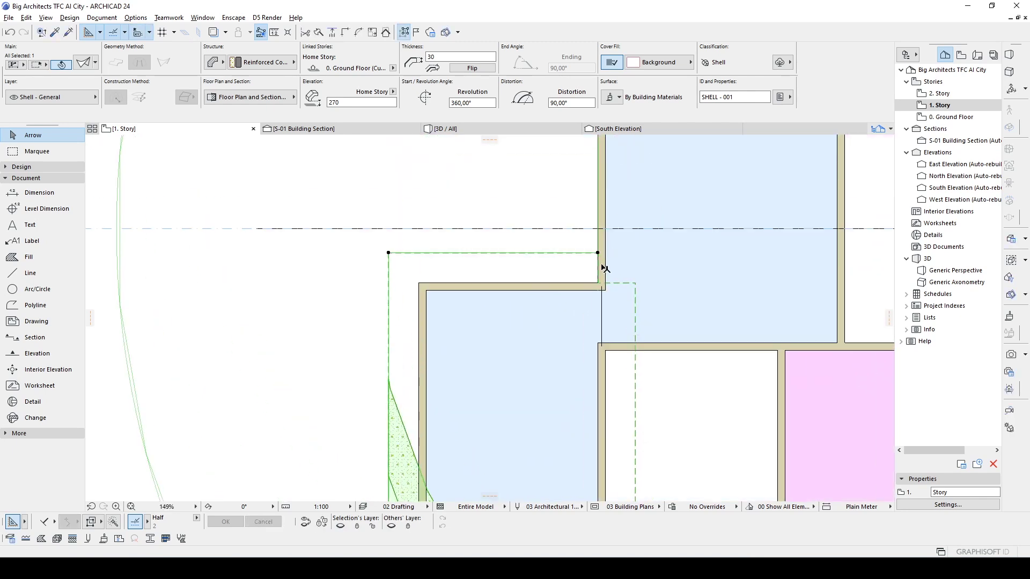
{"action": "left_click", "coordinate": [600, 282]}
{"action": "left_click", "coordinate": [638, 279]}
{"action": "scroll", "coordinate": [622, 390], "scroll_direction": "down", "scroll_amount": 3}
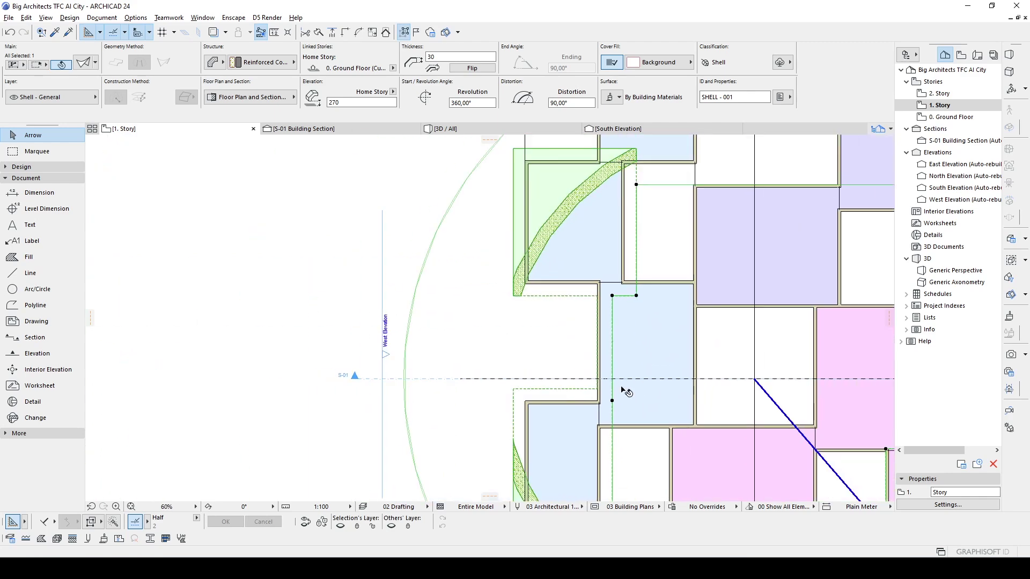
{"action": "scroll", "coordinate": [622, 390], "scroll_direction": "up", "scroll_amount": 2}
{"action": "left_click", "coordinate": [607, 406]}
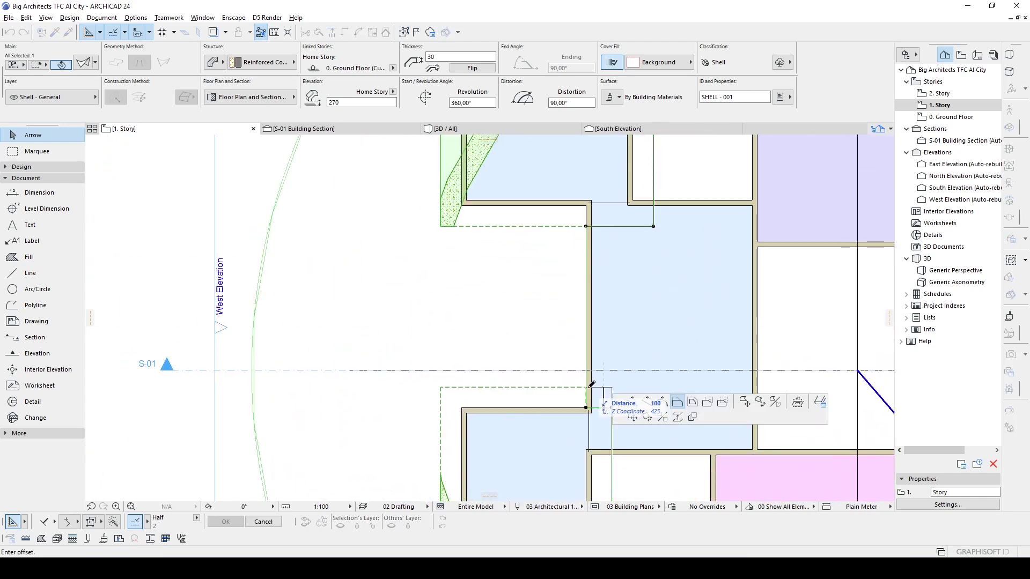
{"action": "scroll", "coordinate": [622, 375], "scroll_direction": "down", "scroll_amount": 3}
{"action": "scroll", "coordinate": [632, 337], "scroll_direction": "up", "scroll_amount": 1}
{"action": "scroll", "coordinate": [632, 336], "scroll_direction": "up", "scroll_amount": 2}
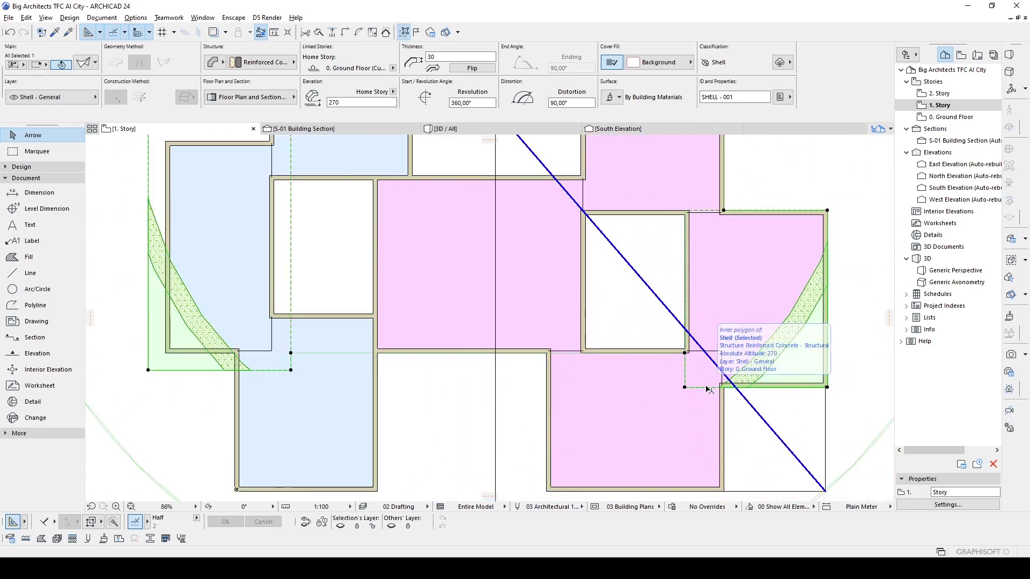
Move the shell's bottom edge lower, push the right and left edges out, and raise the top
{"action": "left_click", "coordinate": [704, 387]}
{"action": "middle_click_drag", "start_coordinate": [697, 425], "coordinate": [381, 389]}
{"action": "left_click", "coordinate": [405, 367]}
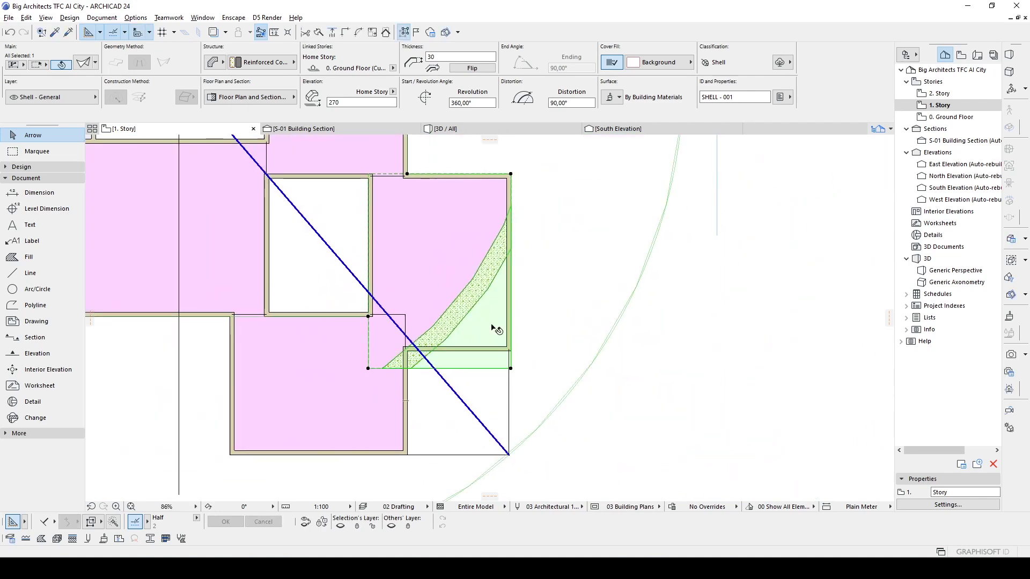
{"action": "left_click", "coordinate": [514, 291]}
{"action": "left_click", "coordinate": [529, 237]}
{"action": "left_click", "coordinate": [475, 173]}
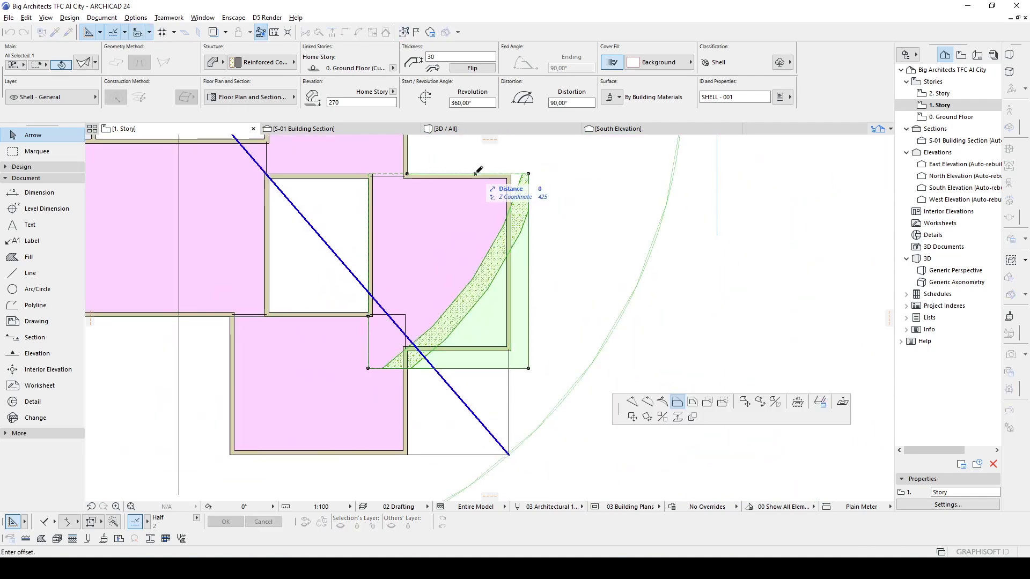
{"action": "type", "text": "100"}
{"action": "left_click", "coordinate": [476, 156]}
{"action": "left_click", "coordinate": [368, 205]}
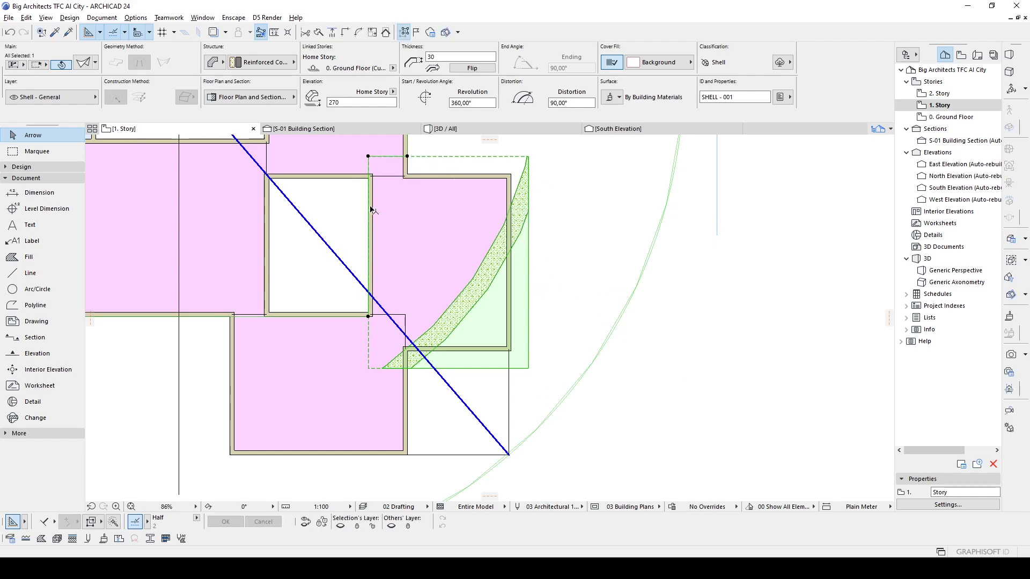
{"action": "type", "text": "100"}
{"action": "left_click", "coordinate": [351, 226]}
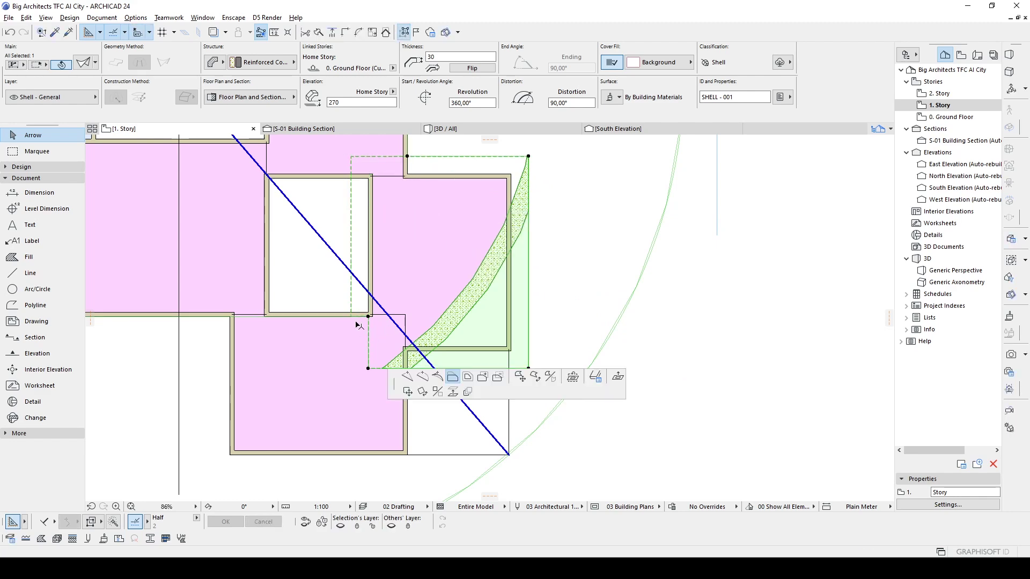
Push the upper shell's right edge outward and raise its top edge
{"action": "scroll", "coordinate": [404, 254], "scroll_direction": "up", "scroll_amount": 5}
{"action": "left_click", "coordinate": [570, 264]}
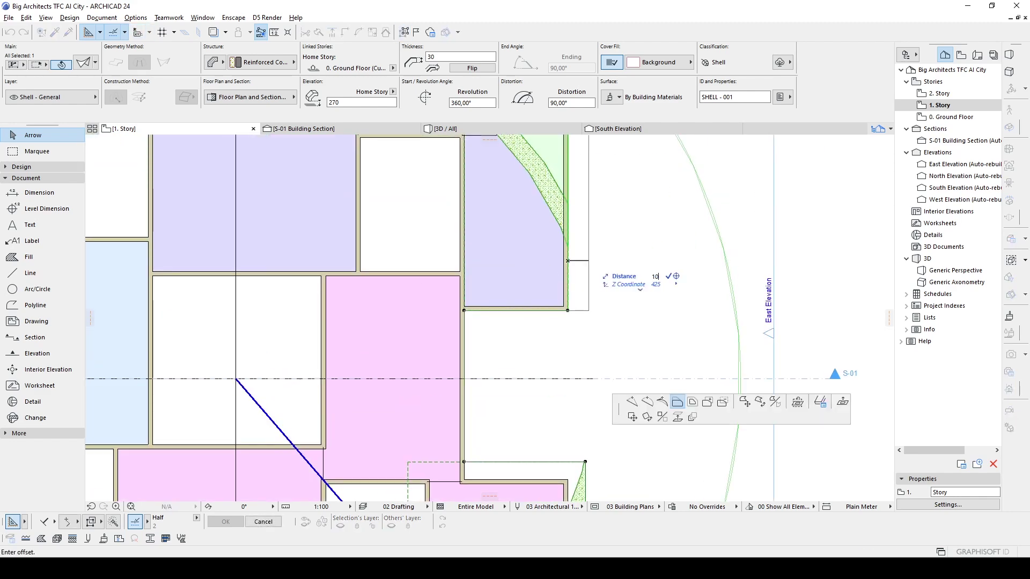
{"action": "left_click", "coordinate": [585, 268]}
{"action": "left_click", "coordinate": [556, 310]}
{"action": "left_click", "coordinate": [625, 409]}
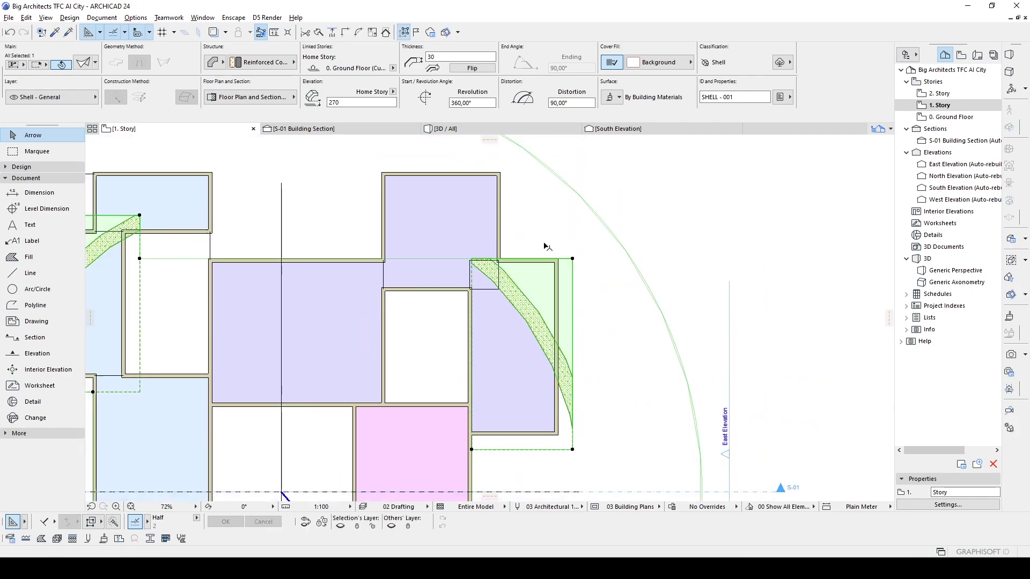
{"action": "scroll", "coordinate": [554, 266], "scroll_direction": "up", "scroll_amount": 3}
{"action": "left_click", "coordinate": [554, 266]}
{"action": "left_click", "coordinate": [624, 408]}
{"action": "left_click", "coordinate": [590, 230]}
{"action": "scroll", "coordinate": [481, 172], "scroll_direction": "down", "scroll_amount": 2}
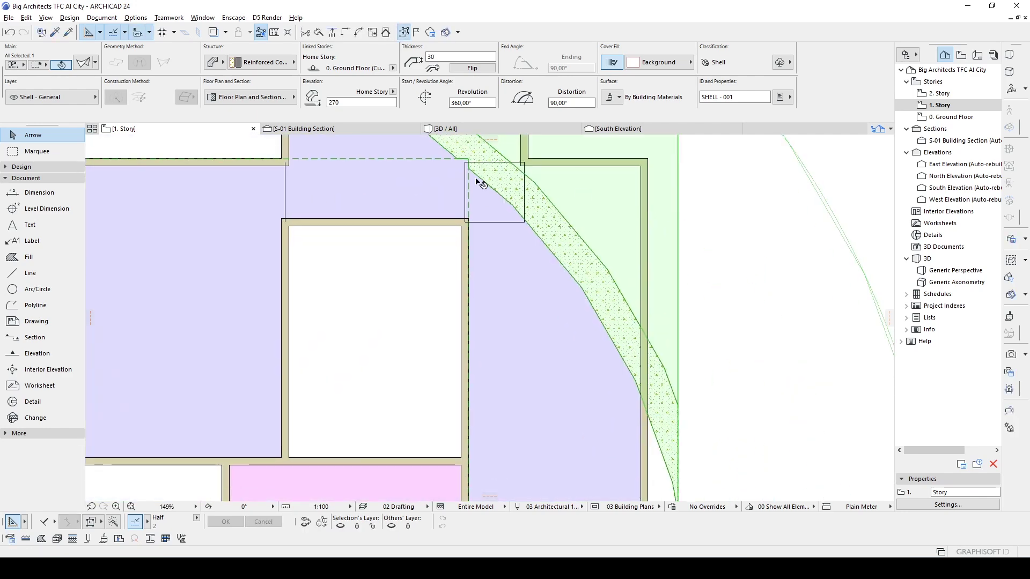
{"action": "scroll", "coordinate": [564, 245], "scroll_direction": "down", "scroll_amount": 1}
Move the shell's bottom-left corner node left onto the dashed line
{"action": "middle_click_drag", "start_coordinate": [565, 245], "coordinate": [628, 251]}
{"action": "scroll", "coordinate": [628, 257], "scroll_direction": "up", "scroll_amount": 2}
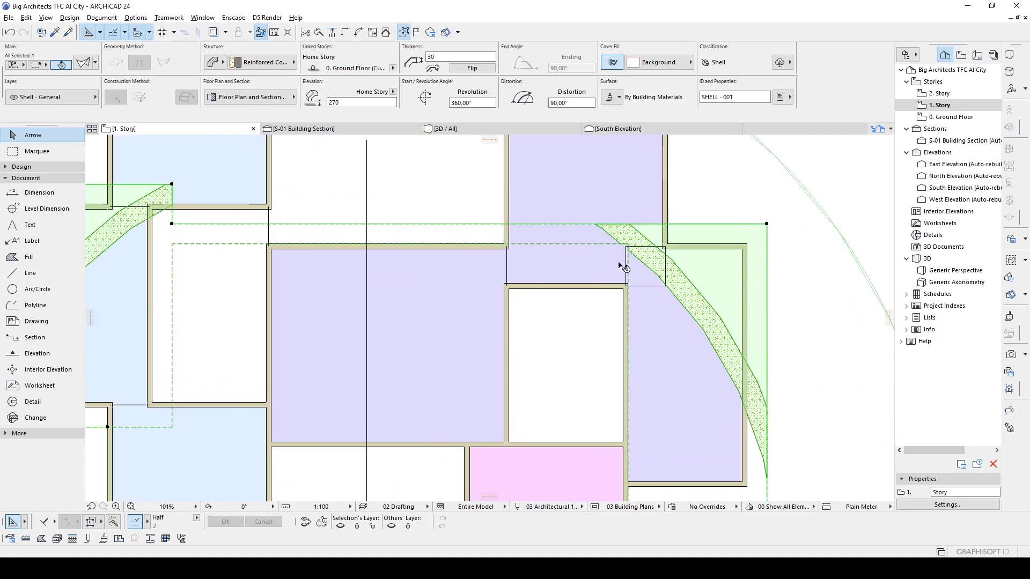
{"action": "scroll", "coordinate": [632, 264], "scroll_direction": "up", "scroll_amount": 1}
{"action": "left_click", "coordinate": [610, 261]}
{"action": "left_click", "coordinate": [598, 258]}
{"action": "scroll", "coordinate": [606, 241], "scroll_direction": "down", "scroll_amount": 1}
{"action": "middle_click_drag", "start_coordinate": [606, 242], "coordinate": [611, 220]}
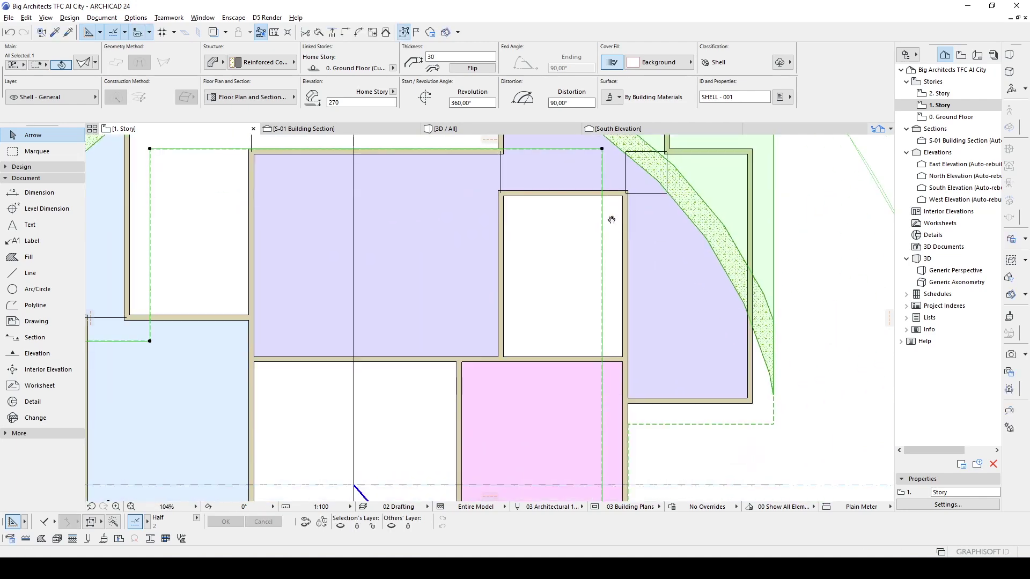
{"action": "middle_click_drag", "start_coordinate": [640, 429], "coordinate": [662, 293]}
{"action": "left_click", "coordinate": [661, 296]}
{"action": "left_click", "coordinate": [627, 288]}
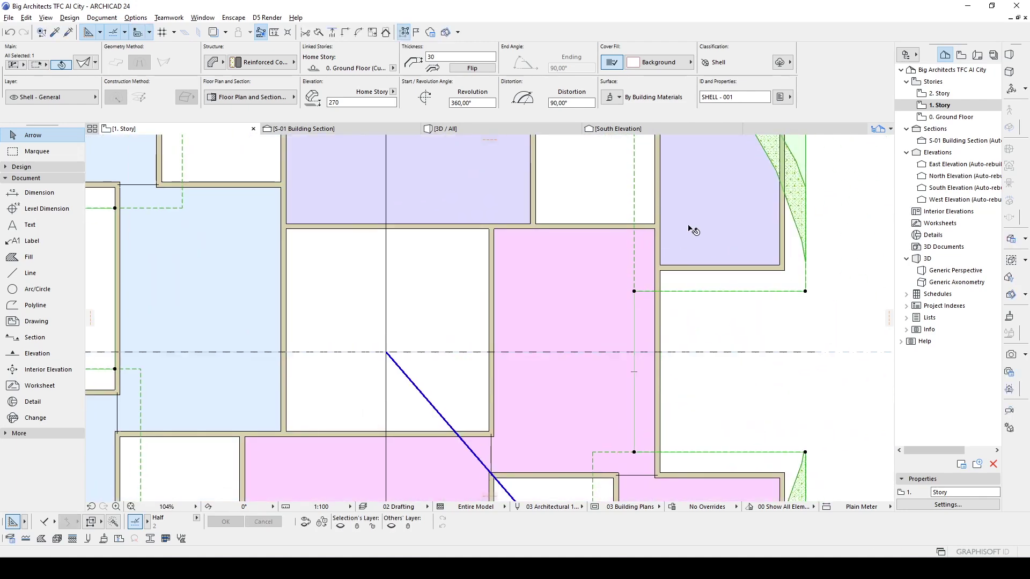
Review the edited plan and show the model in the 3D view
{"action": "middle_click_drag", "start_coordinate": [689, 229], "coordinate": [601, 194]}
{"action": "scroll", "coordinate": [597, 185], "scroll_direction": "down", "scroll_amount": 4}
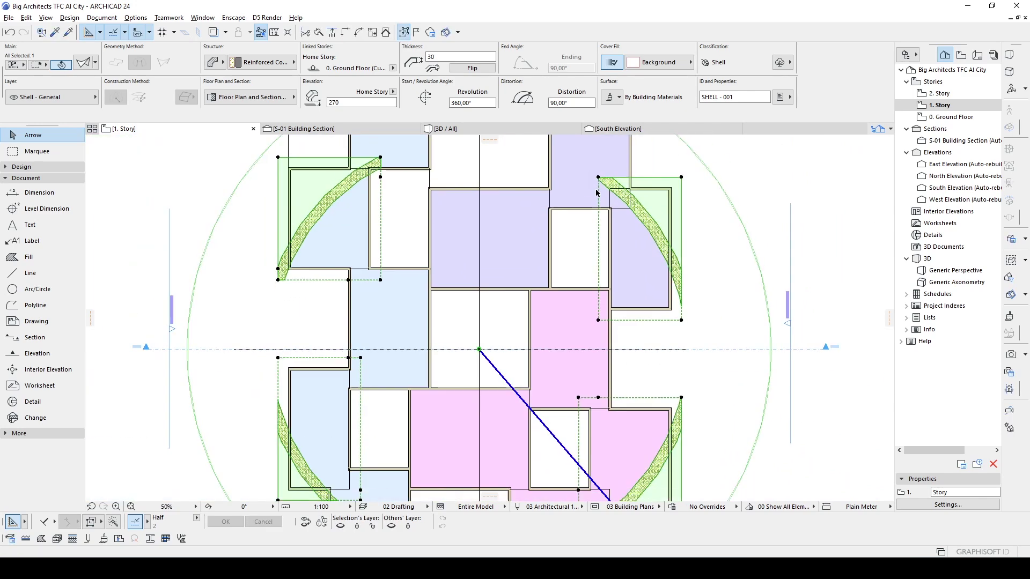
{"action": "scroll", "coordinate": [567, 235], "scroll_direction": "down", "scroll_amount": 2}
{"action": "mouse_move", "coordinate": [567, 234]}
{"action": "middle_mouse_down"}
{"action": "mouse_move", "coordinate": [547, 259]}
{"action": "mouse_move", "coordinate": [845, 328]}
{"action": "mouse_move", "coordinate": [680, 392]}
{"action": "middle_mouse_up"}
{"action": "key", "text": "F3"}
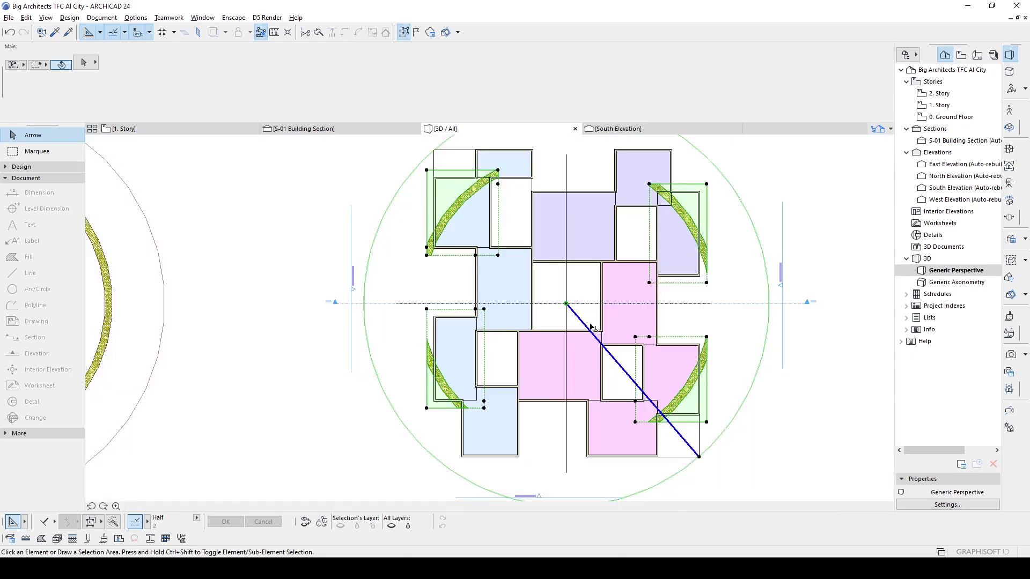
On the 1. Story plan, select the right-hand circular shell and its axis line
{"action": "key", "text": "F2"}
{"action": "left_click", "coordinate": [317, 151]}
{"action": "scroll", "coordinate": [436, 248], "scroll_direction": "down", "scroll_amount": 3}
{"action": "scroll", "coordinate": [500, 261], "scroll_direction": "down", "scroll_amount": 2}
{"action": "scroll", "coordinate": [451, 252], "scroll_direction": "up", "scroll_amount": 1}
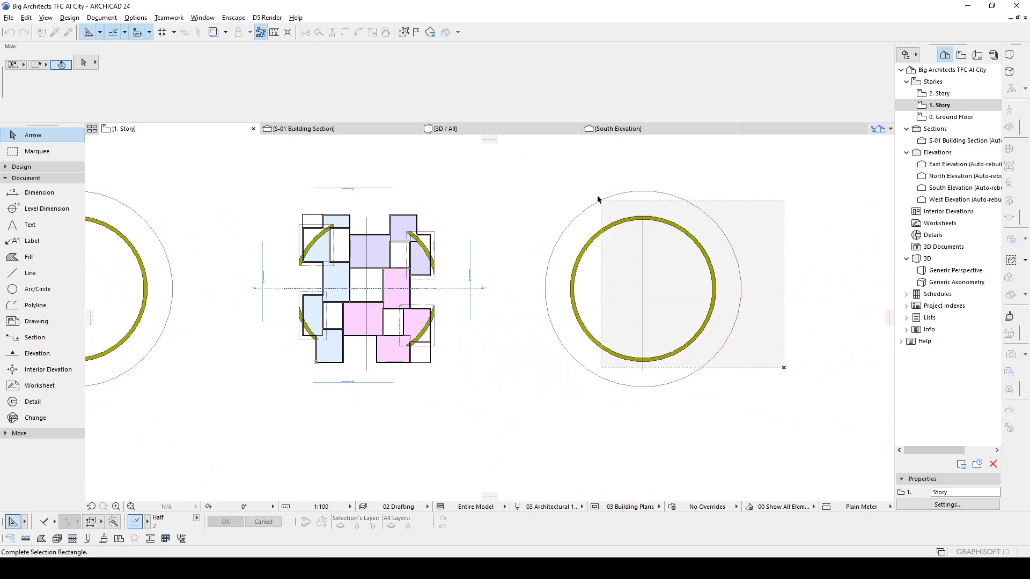
{"action": "left_click", "coordinate": [664, 292]}
{"action": "middle_click_drag", "start_coordinate": [632, 248], "coordinate": [710, 245]}
Place a copy of the circular shell over the middle block and view S-01 Building Section
{"action": "key", "text": "ctrl+d"}
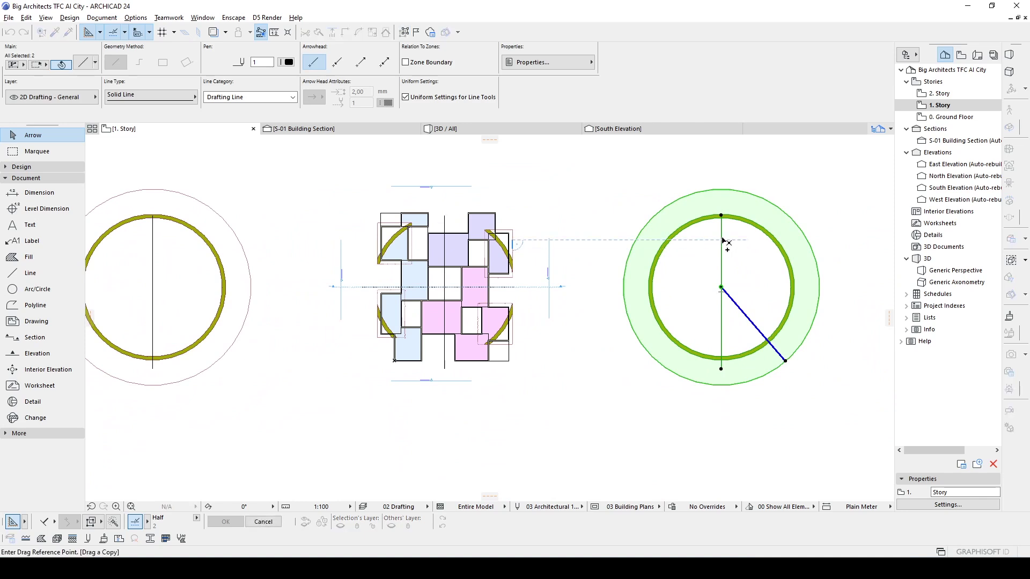
{"action": "key", "text": "Escape"}
{"action": "left_click", "coordinate": [445, 233]}
{"action": "key", "text": "Escape"}
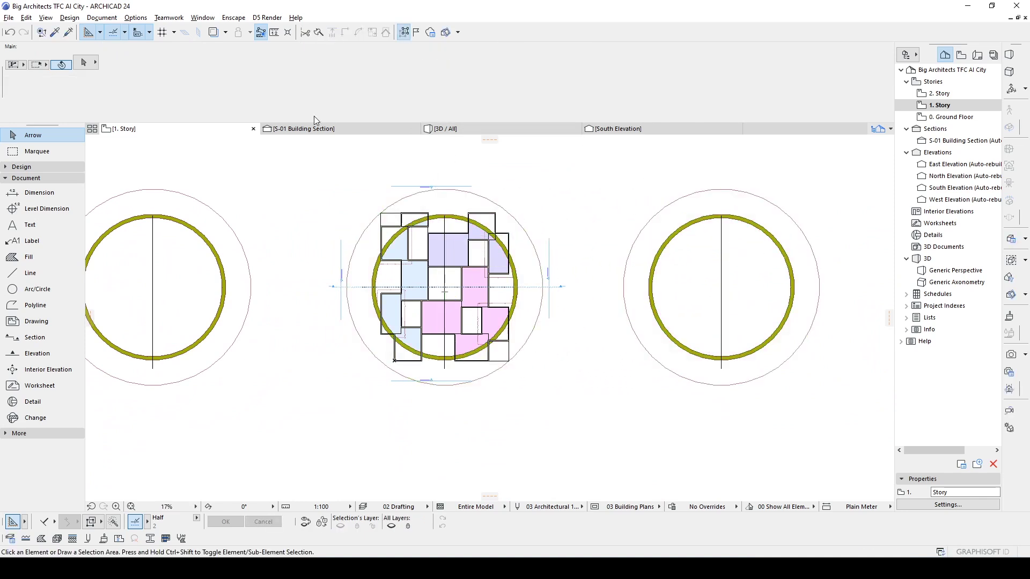
{"action": "left_click", "coordinate": [310, 132]}
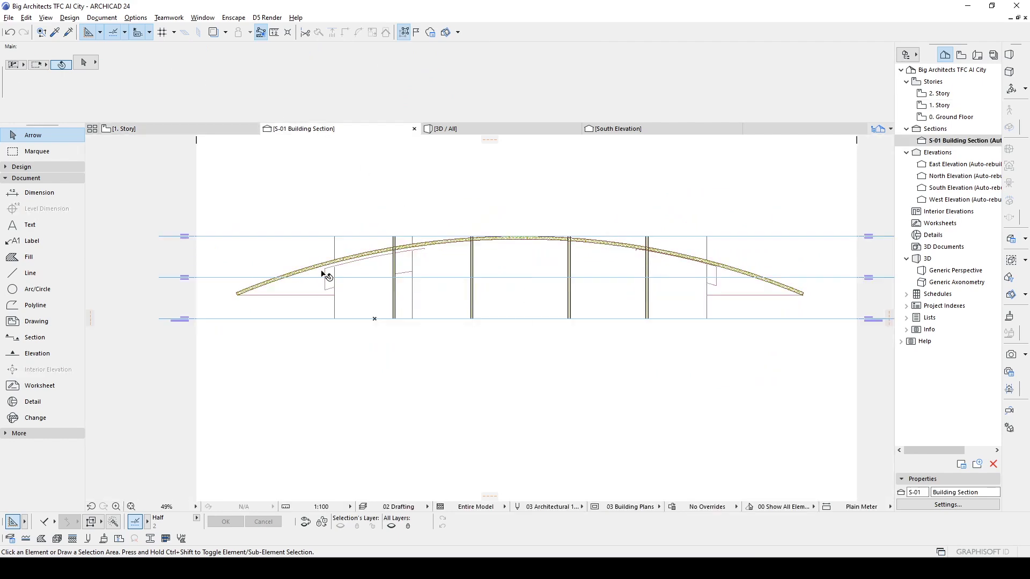
In the section, lower the arched shell from its node so its elevation becomes 151
{"action": "left_click", "coordinate": [294, 276]}
{"action": "scroll", "coordinate": [500, 231], "scroll_direction": "up", "scroll_amount": 2}
{"action": "scroll", "coordinate": [500, 225], "scroll_direction": "up", "scroll_amount": 2}
{"action": "scroll", "coordinate": [488, 226], "scroll_direction": "up", "scroll_amount": 2}
{"action": "scroll", "coordinate": [477, 233], "scroll_direction": "down", "scroll_amount": 1}
{"action": "scroll", "coordinate": [477, 236], "scroll_direction": "down", "scroll_amount": 2}
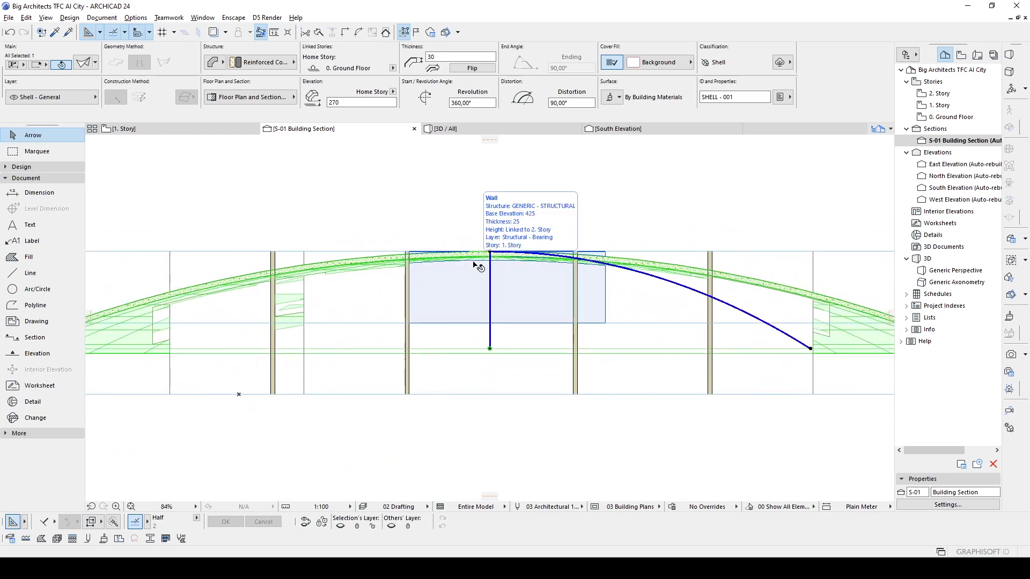
{"action": "middle_click_drag", "start_coordinate": [662, 265], "coordinate": [417, 237]}
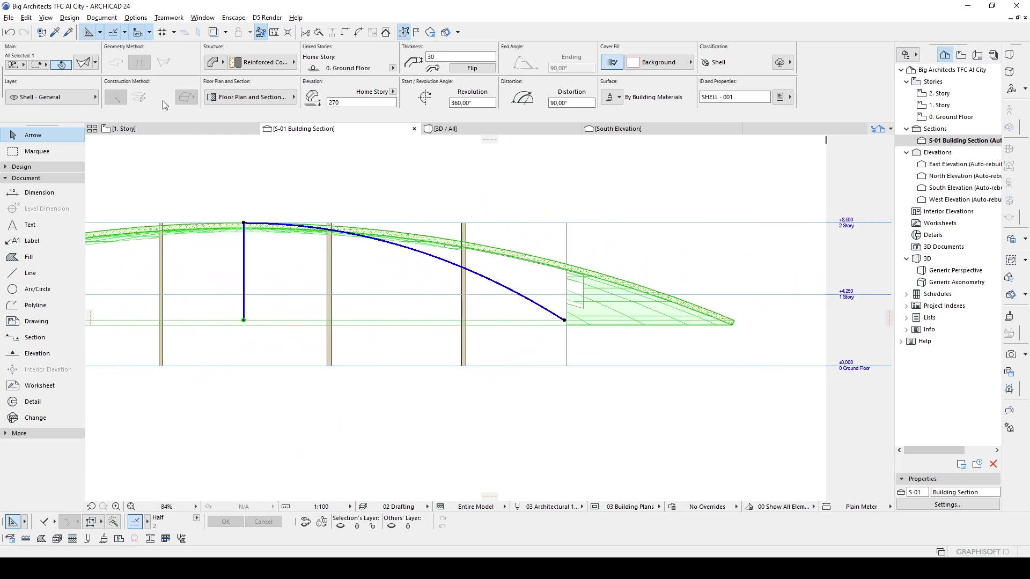
{"action": "left_click", "coordinate": [623, 250]}
{"action": "scroll", "coordinate": [673, 310], "scroll_direction": "down", "scroll_amount": 1}
{"action": "left_click", "coordinate": [638, 289]}
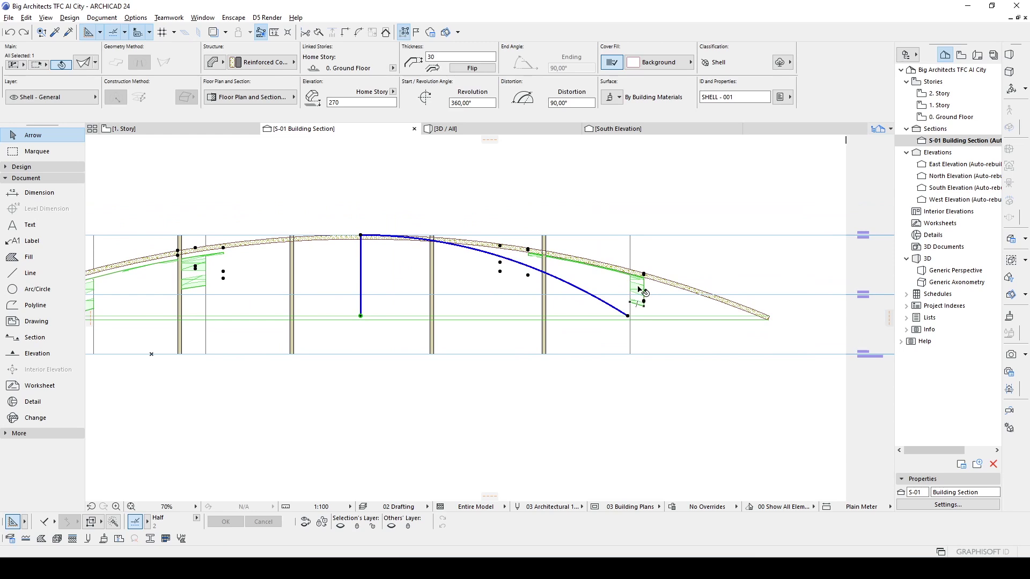
{"action": "left_click", "coordinate": [643, 302]}
{"action": "type", "text": "1"}
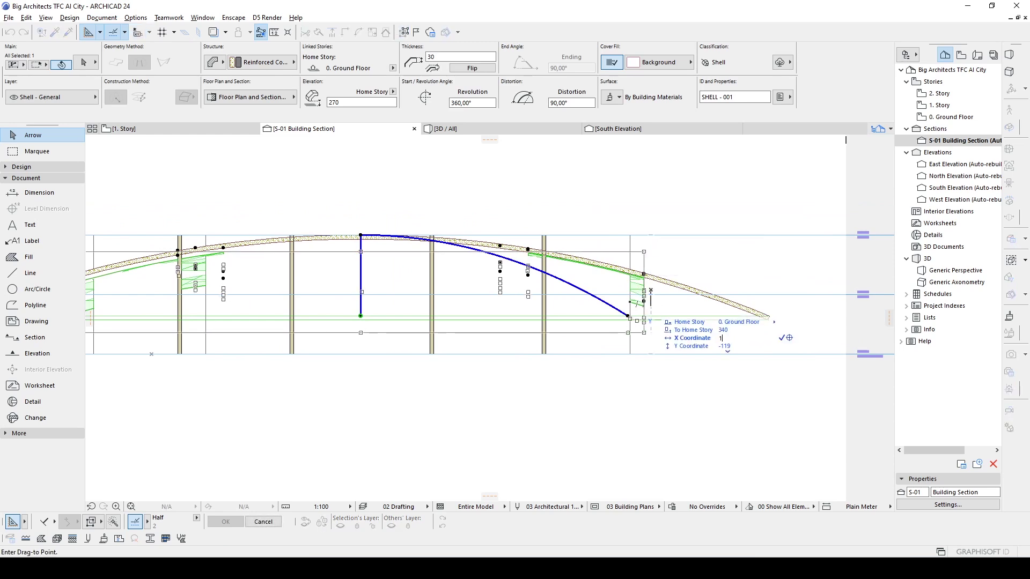
{"action": "key", "text": "Return"}
View the model in 3D from a lower oblique angle and select the roof shell disc
{"action": "left_click", "coordinate": [445, 128]}
{"action": "middle_click_drag", "start_coordinate": [500, 310], "coordinate": [642, 328], "text": "shift"}
{"action": "left_click", "coordinate": [658, 355]}
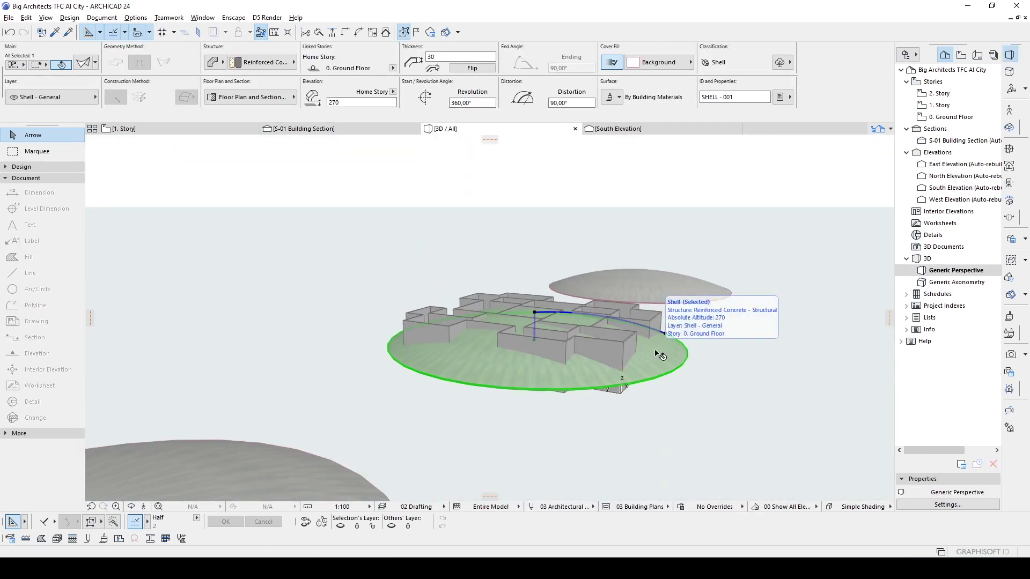
Delete the roof shell in 3D, then undo to restore it
{"action": "key", "text": "Delete"}
{"action": "middle_click_drag", "start_coordinate": [637, 345], "coordinate": [589, 397], "text": "shift"}
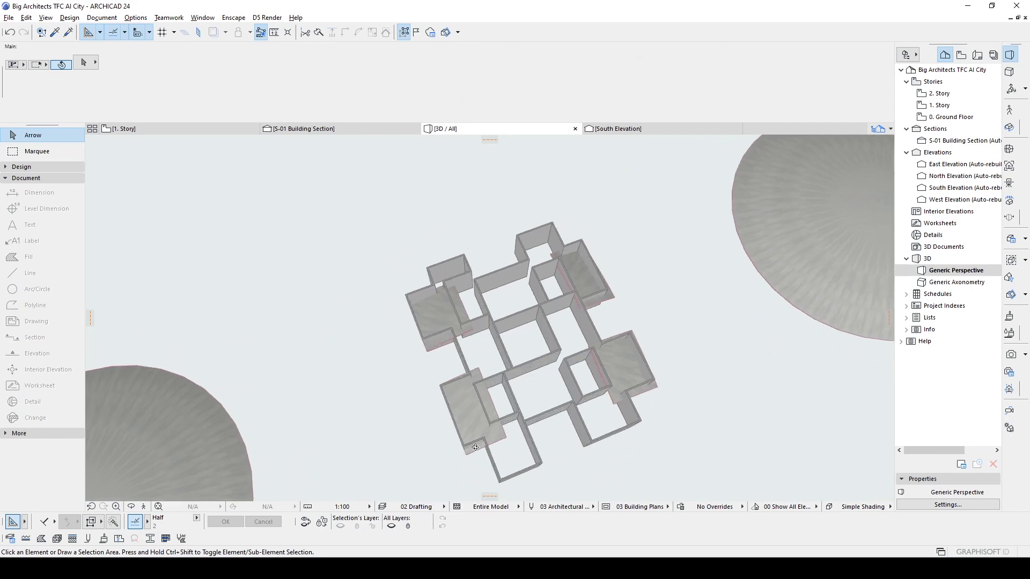
{"action": "key", "text": "ctrl+z"}
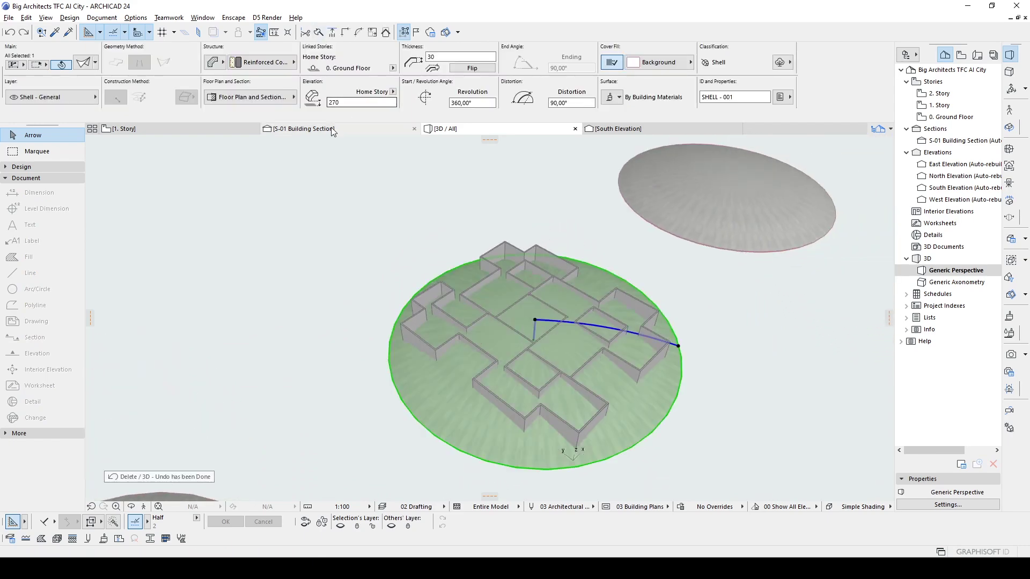
Select the shell in section S-01, then in the 1. Story plan and bring up its context actions
{"action": "left_click", "coordinate": [333, 130]}
{"action": "left_click", "coordinate": [737, 256]}
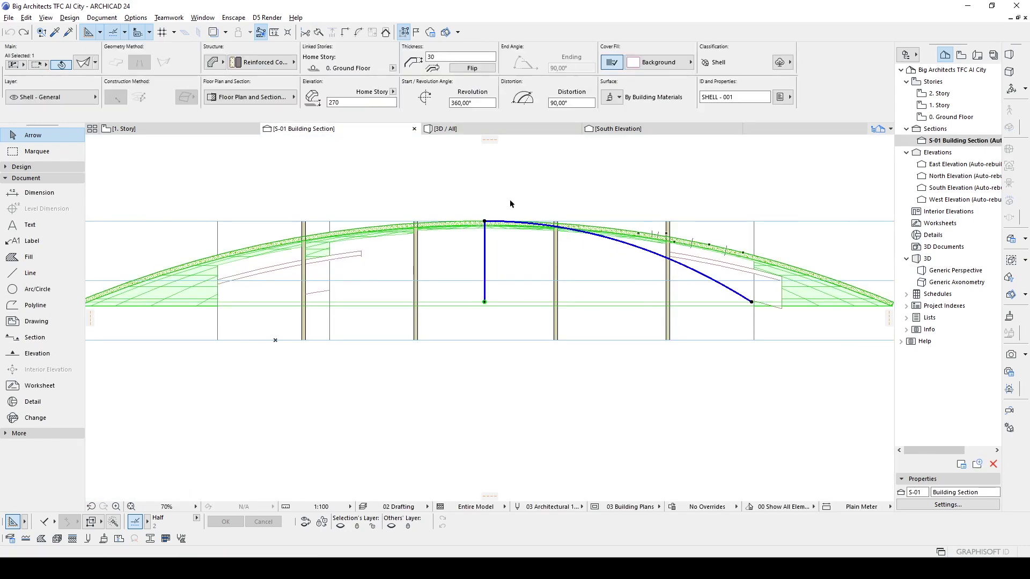
{"action": "left_click", "coordinate": [221, 129]}
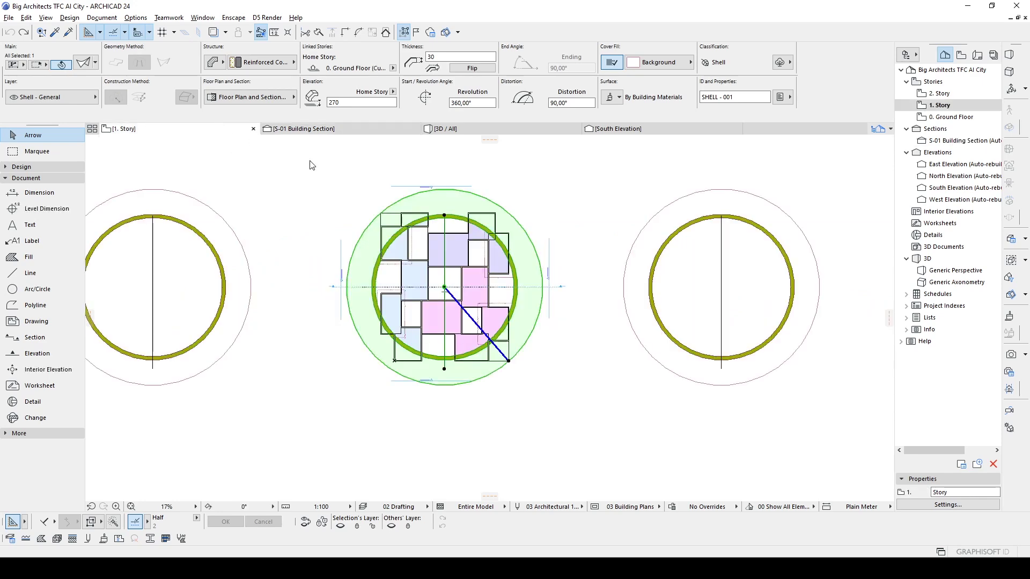
{"action": "left_click", "coordinate": [572, 236]}
{"action": "scroll", "coordinate": [402, 237], "scroll_direction": "up", "scroll_amount": 2}
{"action": "mouse_move", "coordinate": [402, 237]}
{"action": "middle_mouse_down"}
{"action": "mouse_move", "coordinate": [384, 219]}
{"action": "mouse_move", "coordinate": [394, 210]}
{"action": "middle_mouse_up"}
{"action": "scroll", "coordinate": [394, 210], "scroll_direction": "up", "scroll_amount": 1}
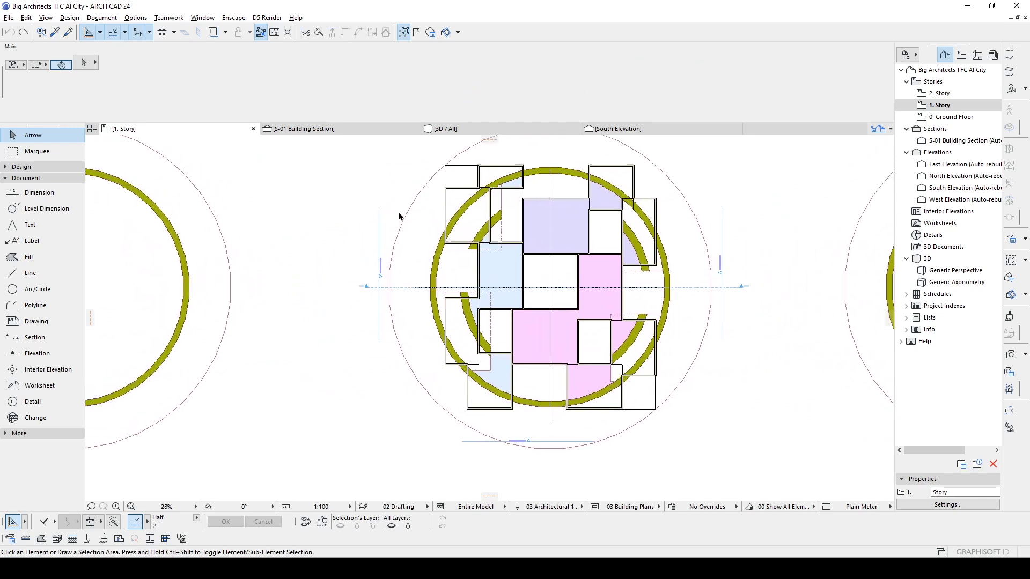
{"action": "left_click", "coordinate": [412, 215]}
{"action": "right_click", "coordinate": [428, 209]}
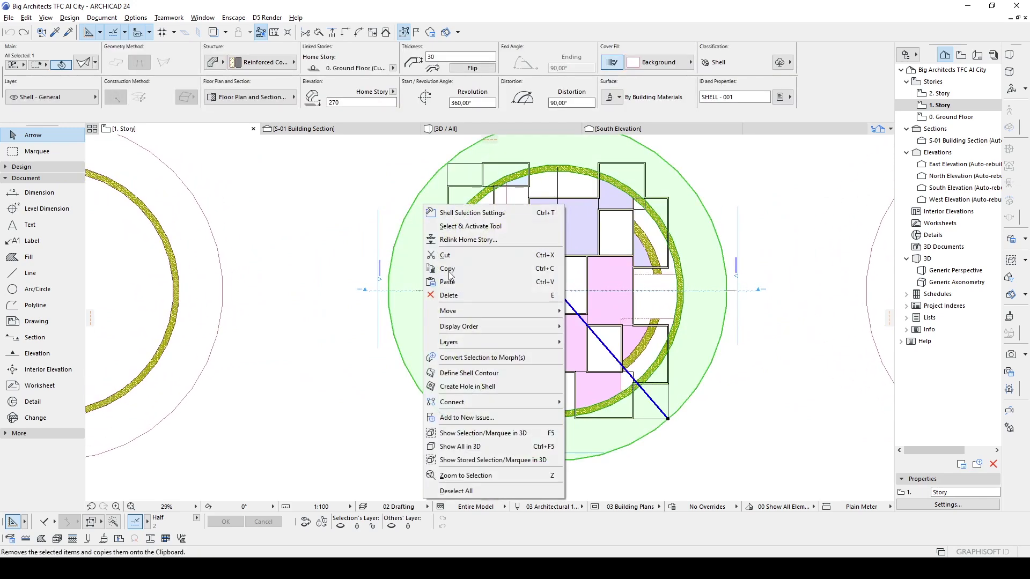
Trim the shell with a cutting polygon traced along the box rooms' wall corners
{"action": "left_click", "coordinate": [476, 383]}
{"action": "scroll", "coordinate": [475, 375], "scroll_direction": "up", "scroll_amount": 2}
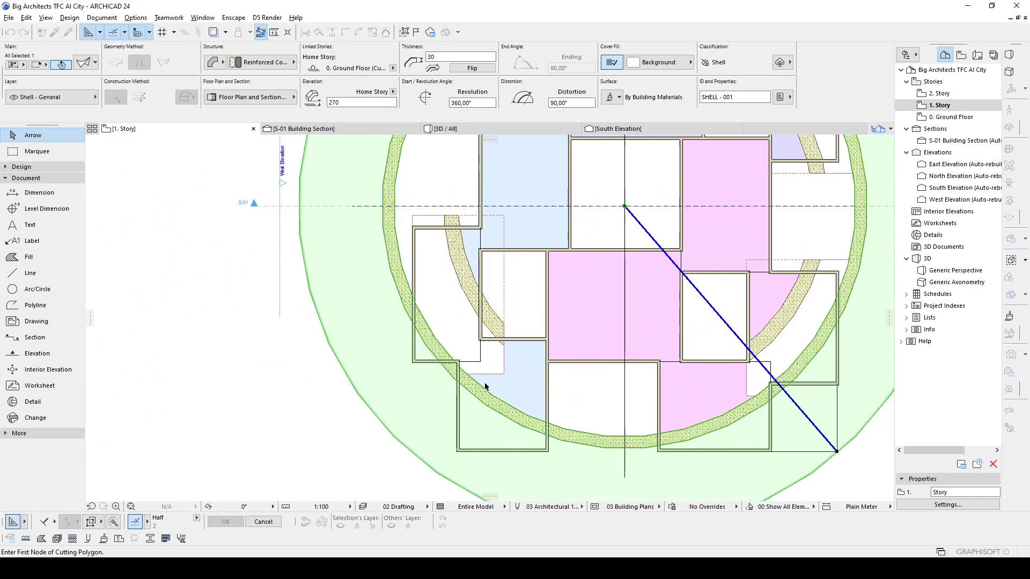
{"action": "scroll", "coordinate": [477, 381], "scroll_direction": "up", "scroll_amount": 1}
{"action": "scroll", "coordinate": [429, 445], "scroll_direction": "up", "scroll_amount": 2}
{"action": "left_click", "coordinate": [428, 446]}
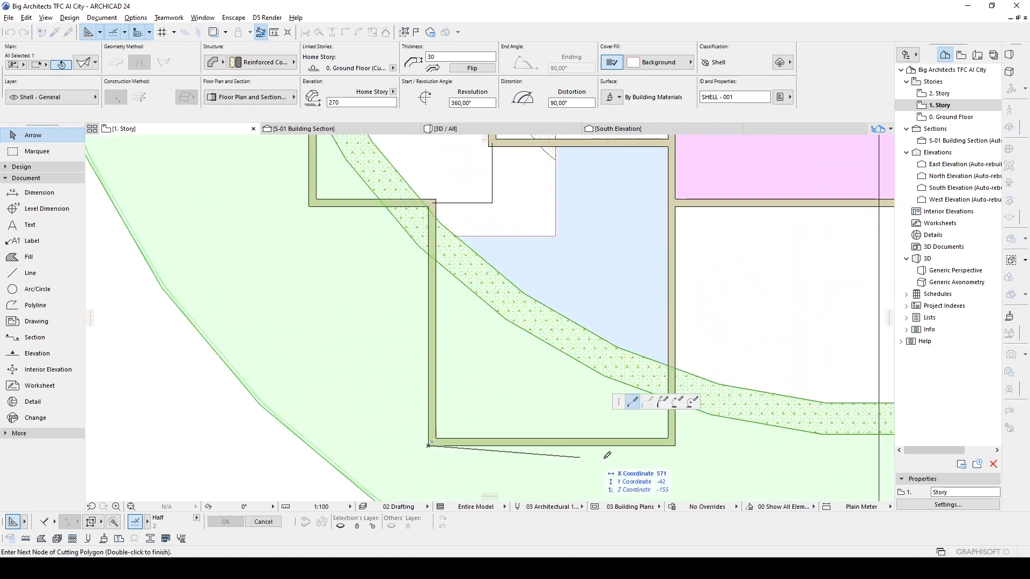
{"action": "left_click", "coordinate": [676, 445]}
{"action": "scroll", "coordinate": [676, 444], "scroll_direction": "down", "scroll_amount": 3}
{"action": "left_click", "coordinate": [416, 305]}
{"action": "scroll", "coordinate": [544, 308], "scroll_direction": "up", "scroll_amount": 2}
{"action": "scroll", "coordinate": [560, 290], "scroll_direction": "down", "scroll_amount": 1}
{"action": "left_click", "coordinate": [738, 433]}
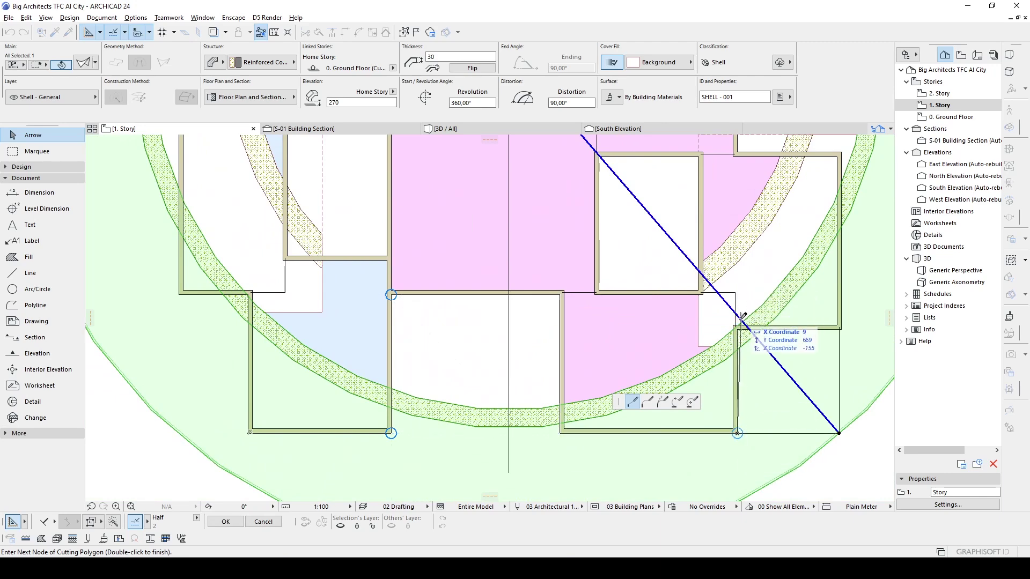
{"action": "scroll", "coordinate": [724, 343], "scroll_direction": "up", "scroll_amount": 2}
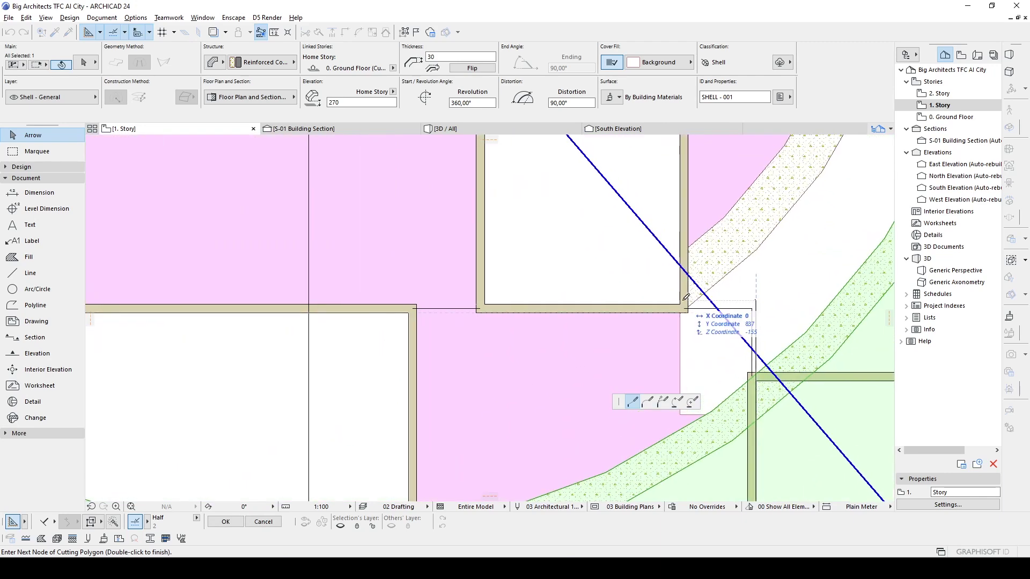
{"action": "scroll", "coordinate": [446, 284], "scroll_direction": "down", "scroll_amount": 3}
{"action": "scroll", "coordinate": [602, 340], "scroll_direction": "down", "scroll_amount": 1}
{"action": "scroll", "coordinate": [555, 389], "scroll_direction": "up", "scroll_amount": 2}
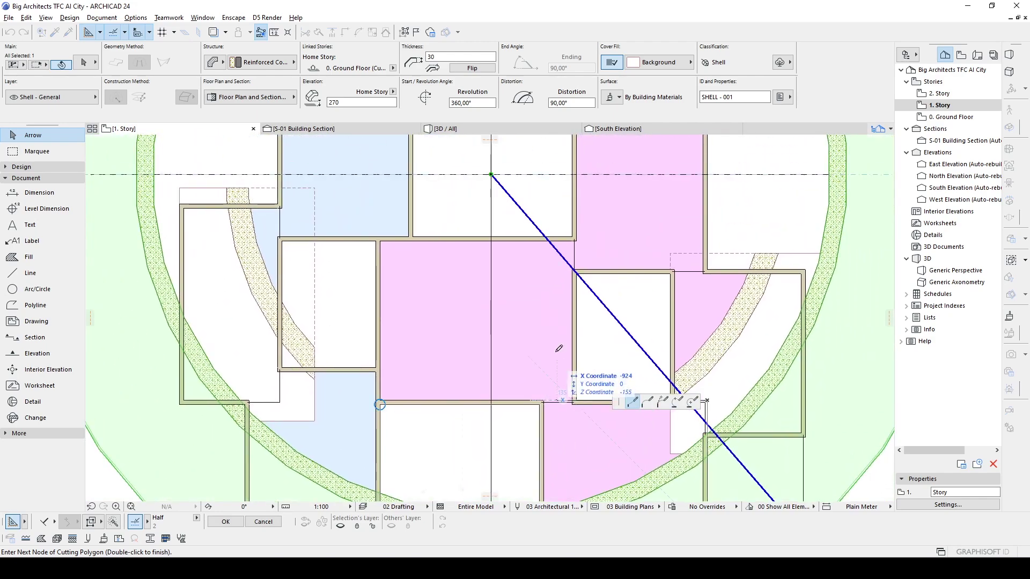
{"action": "scroll", "coordinate": [536, 300], "scroll_direction": "down", "scroll_amount": 1}
{"action": "scroll", "coordinate": [485, 281], "scroll_direction": "down", "scroll_amount": 1}
{"action": "scroll", "coordinate": [515, 316], "scroll_direction": "up", "scroll_amount": 1}
{"action": "scroll", "coordinate": [547, 321], "scroll_direction": "up", "scroll_amount": 1}
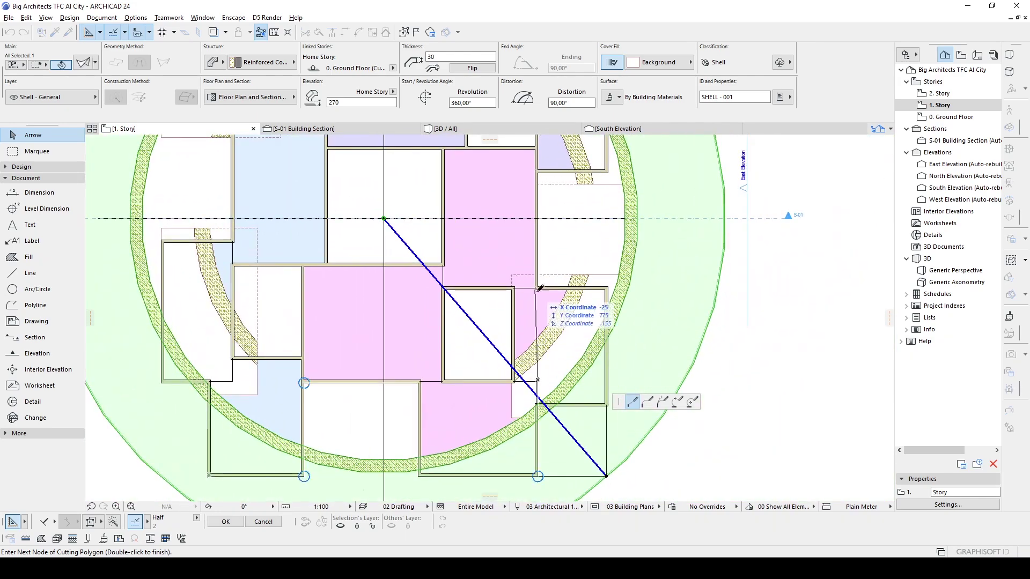
{"action": "scroll", "coordinate": [536, 284], "scroll_direction": "up", "scroll_amount": 1}
{"action": "scroll", "coordinate": [531, 269], "scroll_direction": "up", "scroll_amount": 1}
{"action": "scroll", "coordinate": [526, 251], "scroll_direction": "up", "scroll_amount": 2}
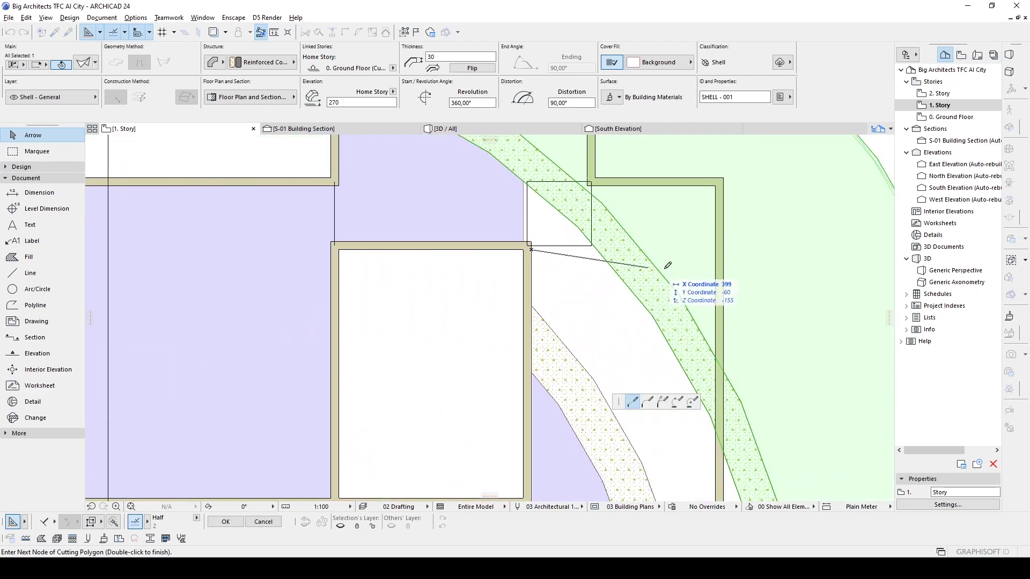
{"action": "scroll", "coordinate": [644, 215], "scroll_direction": "down", "scroll_amount": 2}
{"action": "scroll", "coordinate": [606, 184], "scroll_direction": "up", "scroll_amount": 1}
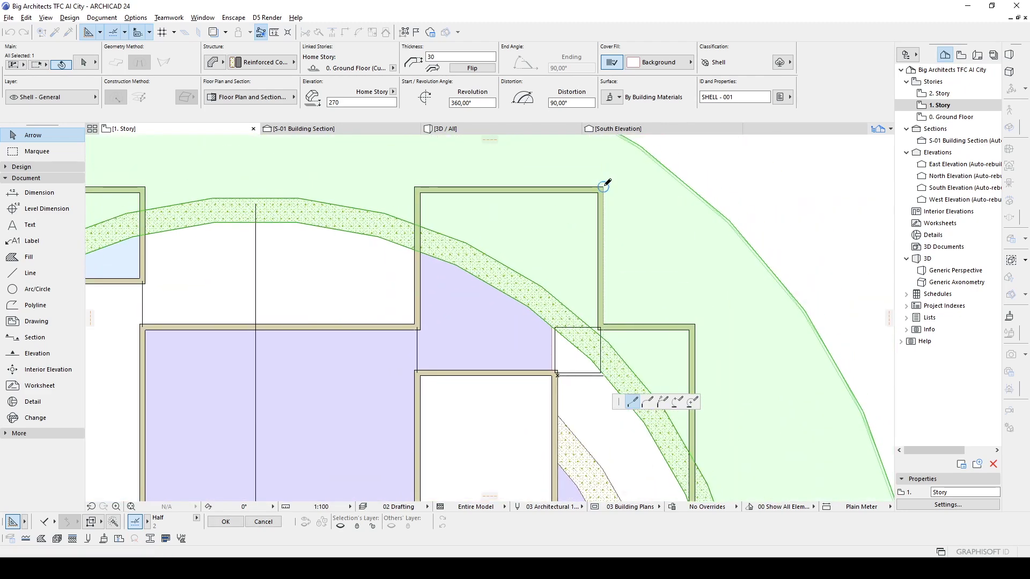
{"action": "left_click", "coordinate": [415, 187]}
{"action": "left_click", "coordinate": [416, 322]}
{"action": "scroll", "coordinate": [415, 322], "scroll_direction": "down", "scroll_amount": 2}
{"action": "scroll", "coordinate": [533, 290], "scroll_direction": "up", "scroll_amount": 1}
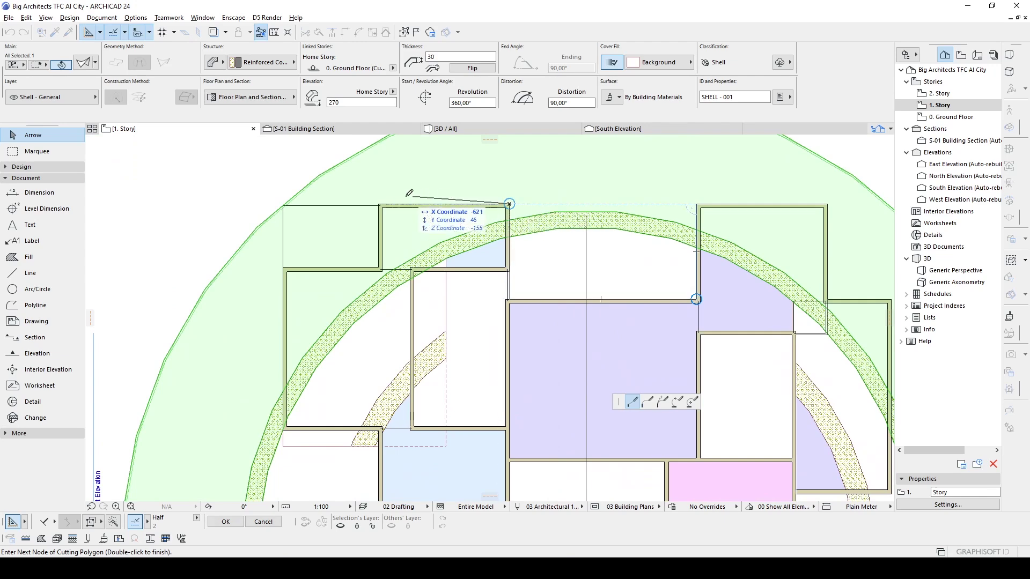
{"action": "scroll", "coordinate": [424, 193], "scroll_direction": "up", "scroll_amount": 2}
{"action": "scroll", "coordinate": [429, 241], "scroll_direction": "up", "scroll_amount": 1}
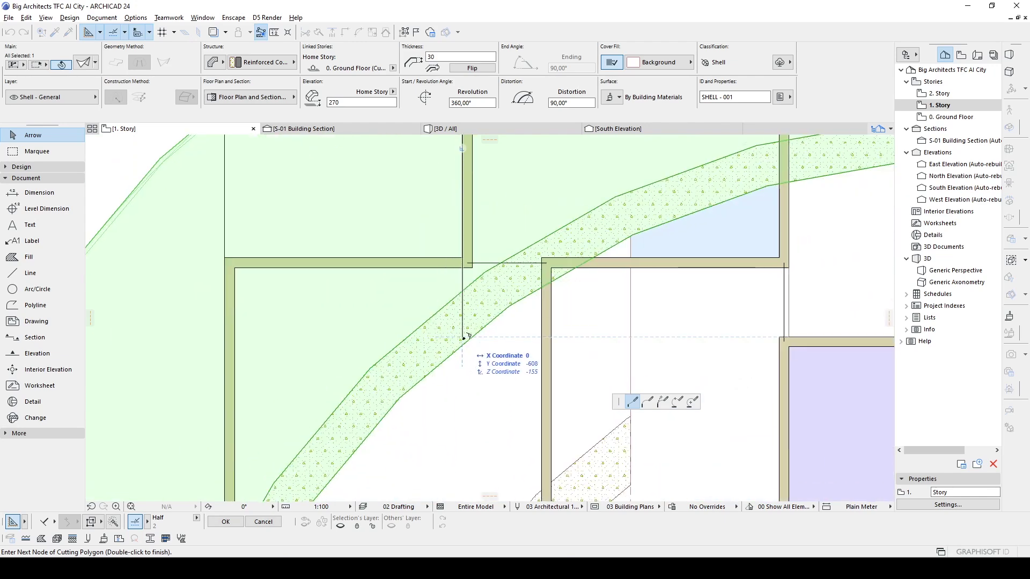
{"action": "scroll", "coordinate": [472, 311], "scroll_direction": "down", "scroll_amount": 3}
{"action": "scroll", "coordinate": [483, 275], "scroll_direction": "up", "scroll_amount": 1}
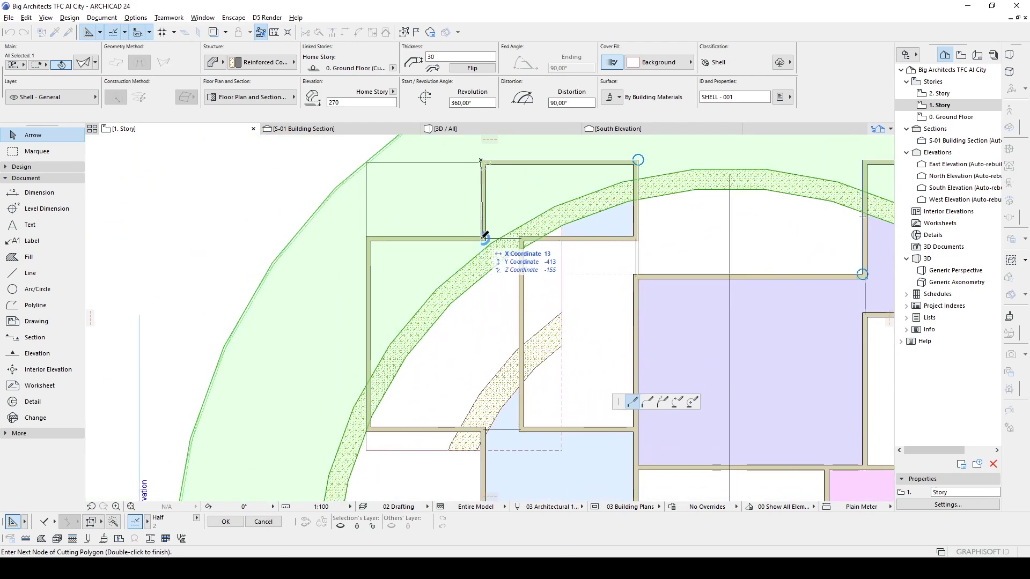
{"action": "scroll", "coordinate": [483, 232], "scroll_direction": "up", "scroll_amount": 2}
{"action": "scroll", "coordinate": [488, 231], "scroll_direction": "up", "scroll_amount": 2}
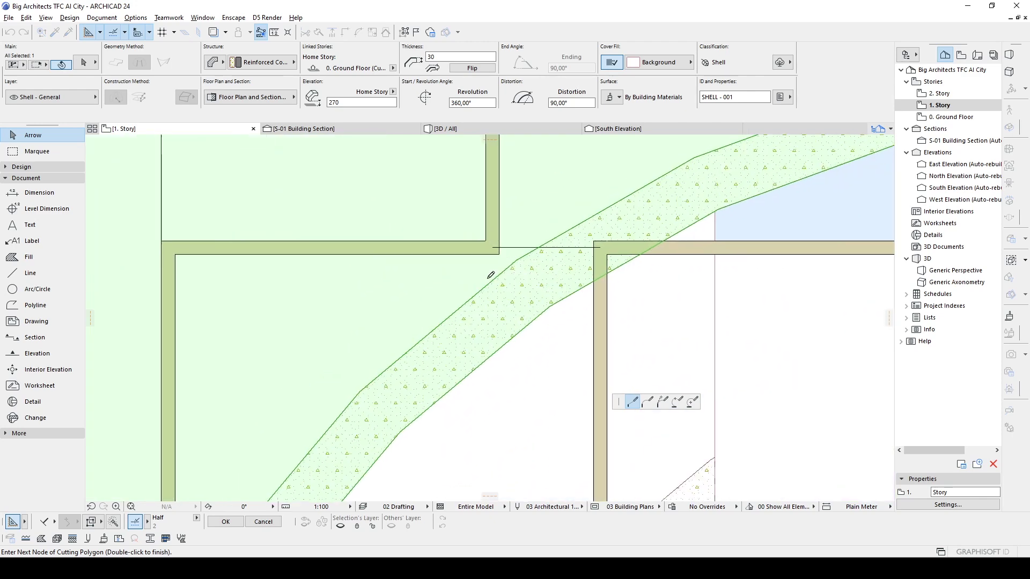
{"action": "scroll", "coordinate": [488, 290], "scroll_direction": "down", "scroll_amount": 4}
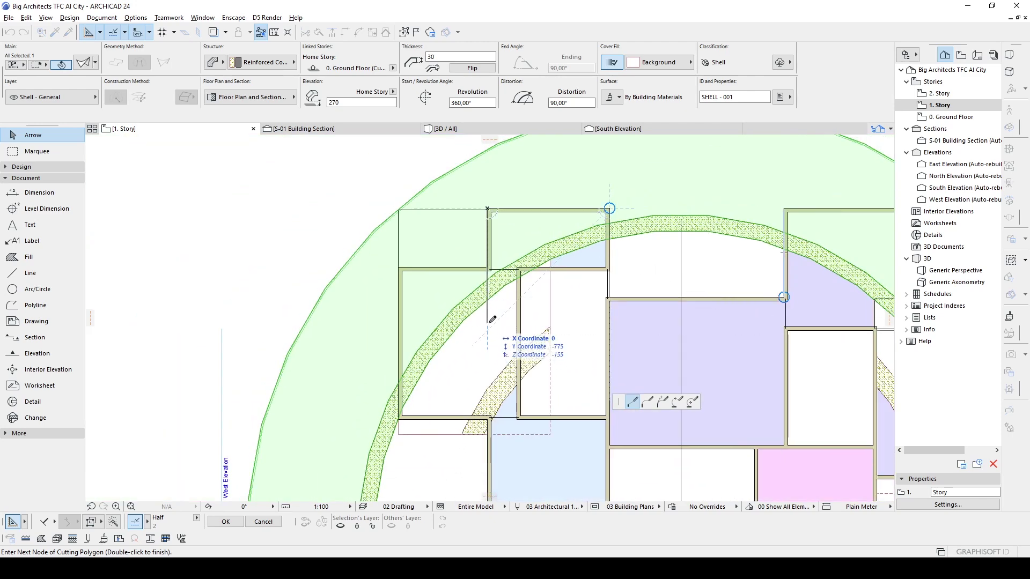
{"action": "scroll", "coordinate": [494, 331], "scroll_direction": "down", "scroll_amount": 1}
{"action": "scroll", "coordinate": [496, 354], "scroll_direction": "down", "scroll_amount": 1}
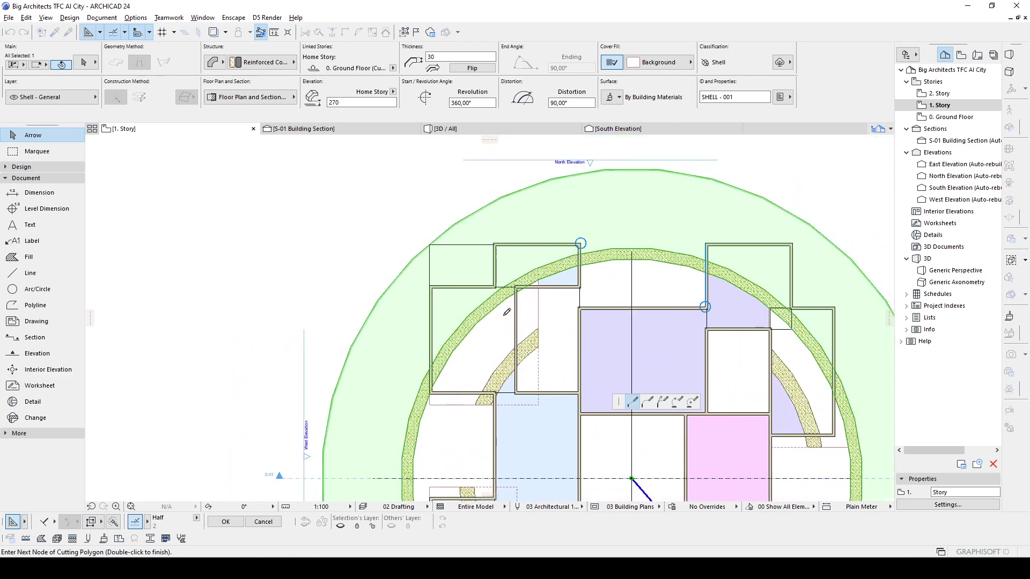
{"action": "scroll", "coordinate": [498, 383], "scroll_direction": "down", "scroll_amount": 1}
{"action": "scroll", "coordinate": [499, 382], "scroll_direction": "up", "scroll_amount": 1}
{"action": "scroll", "coordinate": [536, 359], "scroll_direction": "up", "scroll_amount": 2}
{"action": "scroll", "coordinate": [542, 349], "scroll_direction": "up", "scroll_amount": 2}
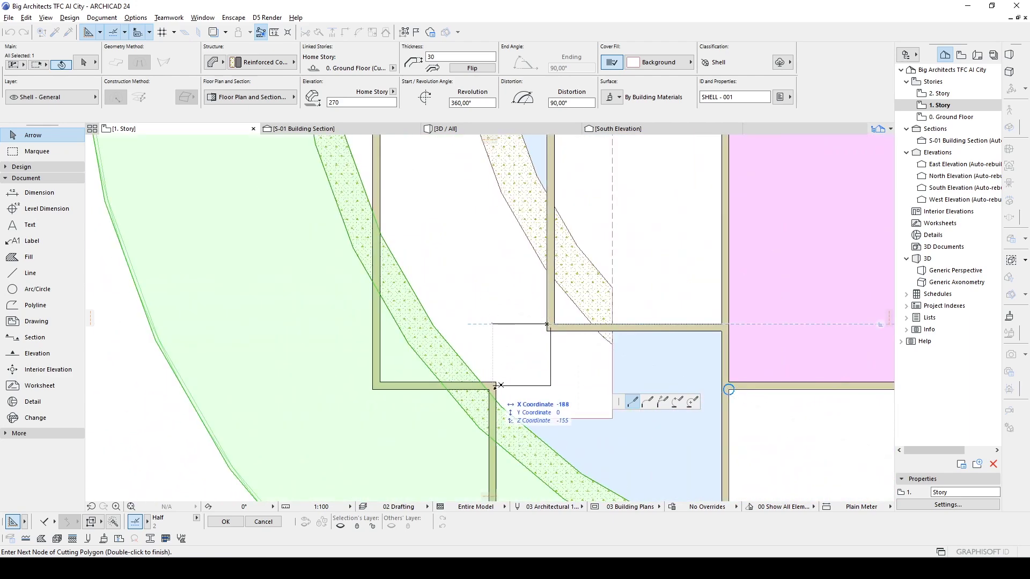
{"action": "scroll", "coordinate": [504, 389], "scroll_direction": "down", "scroll_amount": 1}
{"action": "double_click", "coordinate": [515, 384]}
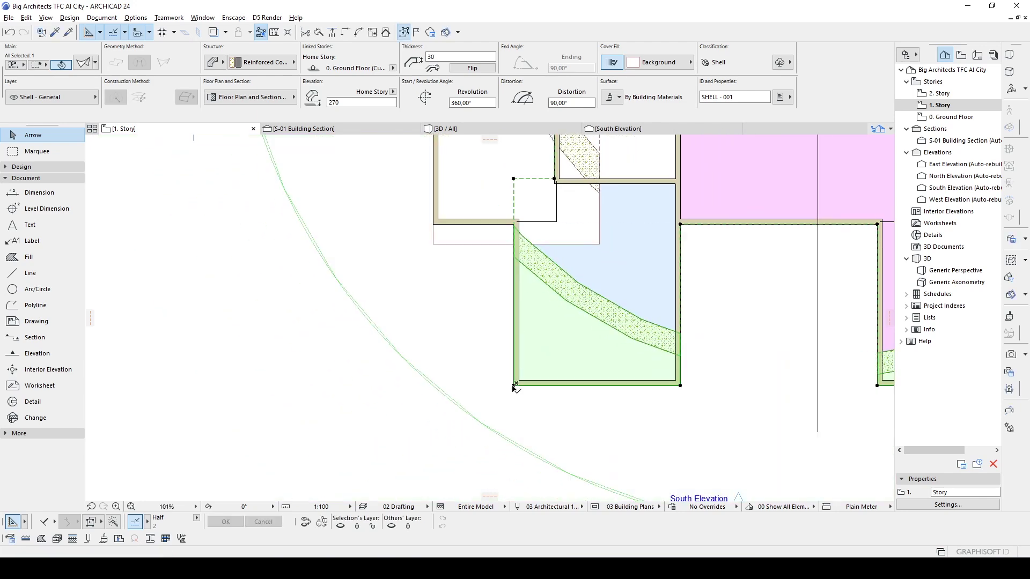
{"action": "scroll", "coordinate": [584, 301], "scroll_direction": "down", "scroll_amount": 3}
Cut a polygonal hole in the trimmed shell with its corners on the wall corners
{"action": "right_click", "coordinate": [652, 216]}
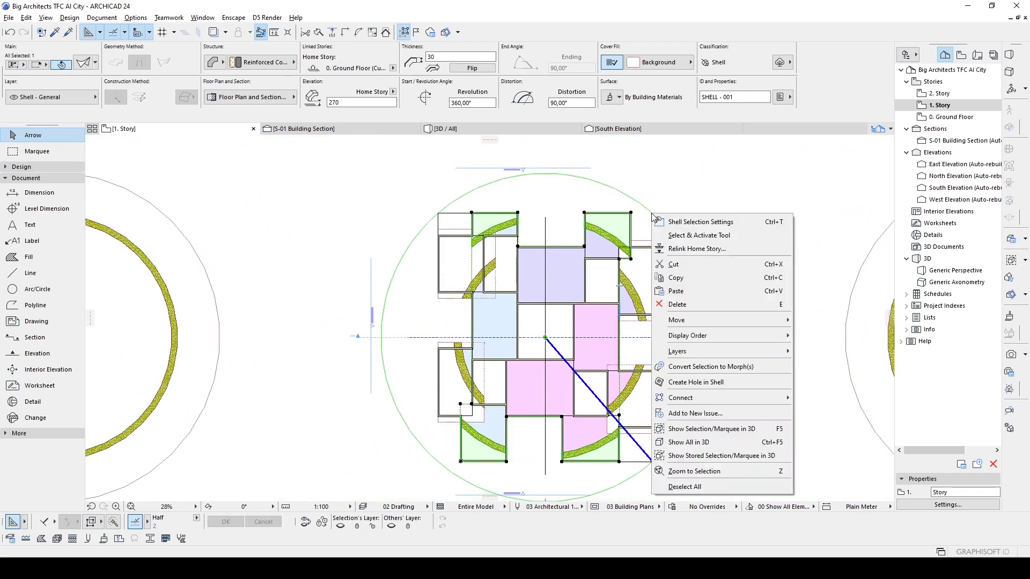
{"action": "left_click", "coordinate": [697, 381]}
{"action": "scroll", "coordinate": [603, 401], "scroll_direction": "up", "scroll_amount": 2}
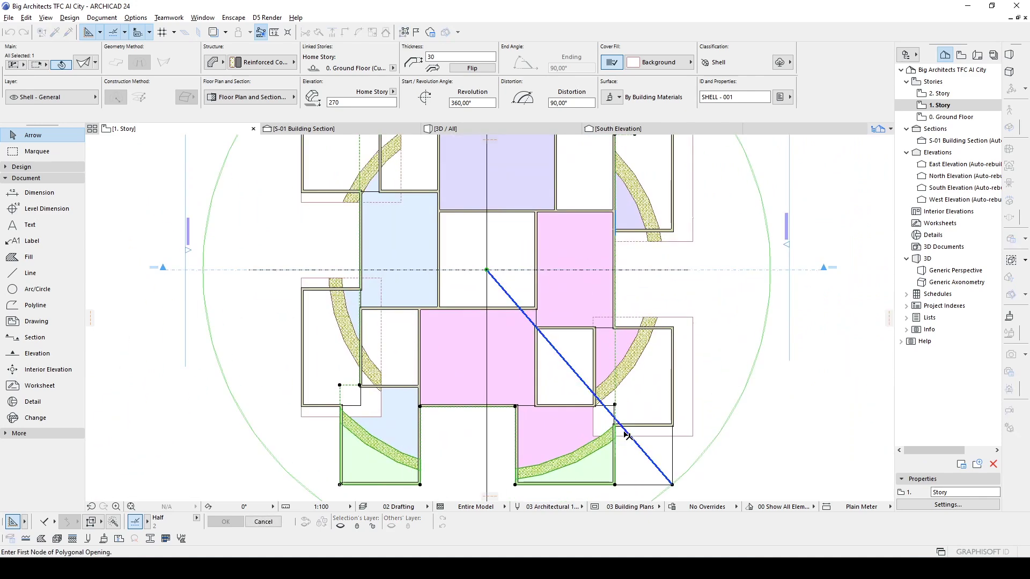
{"action": "scroll", "coordinate": [414, 414], "scroll_direction": "up", "scroll_amount": 2}
{"action": "scroll", "coordinate": [413, 414], "scroll_direction": "up", "scroll_amount": 1}
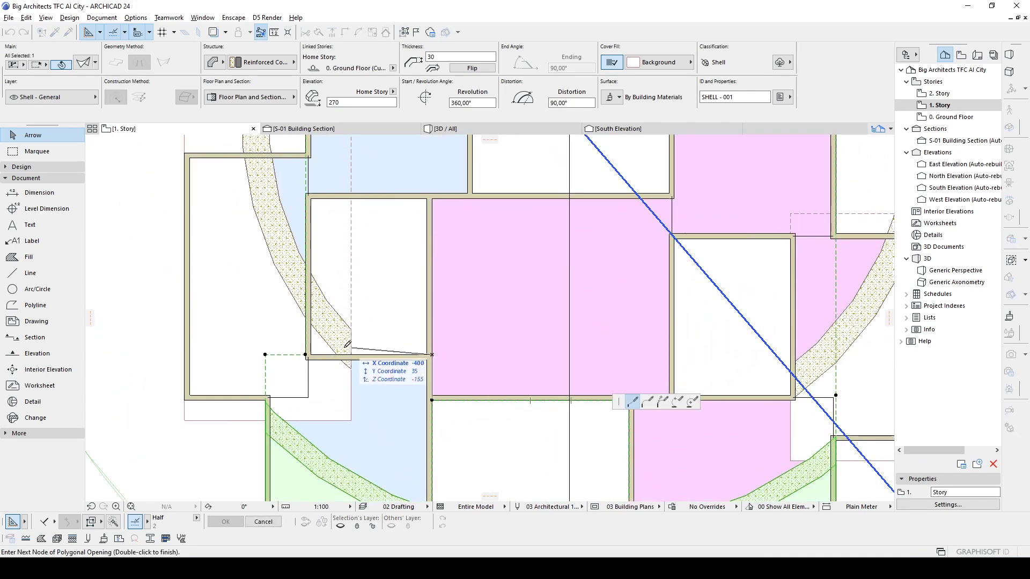
{"action": "scroll", "coordinate": [318, 253], "scroll_direction": "down", "scroll_amount": 2}
{"action": "scroll", "coordinate": [322, 332], "scroll_direction": "up", "scroll_amount": 4}
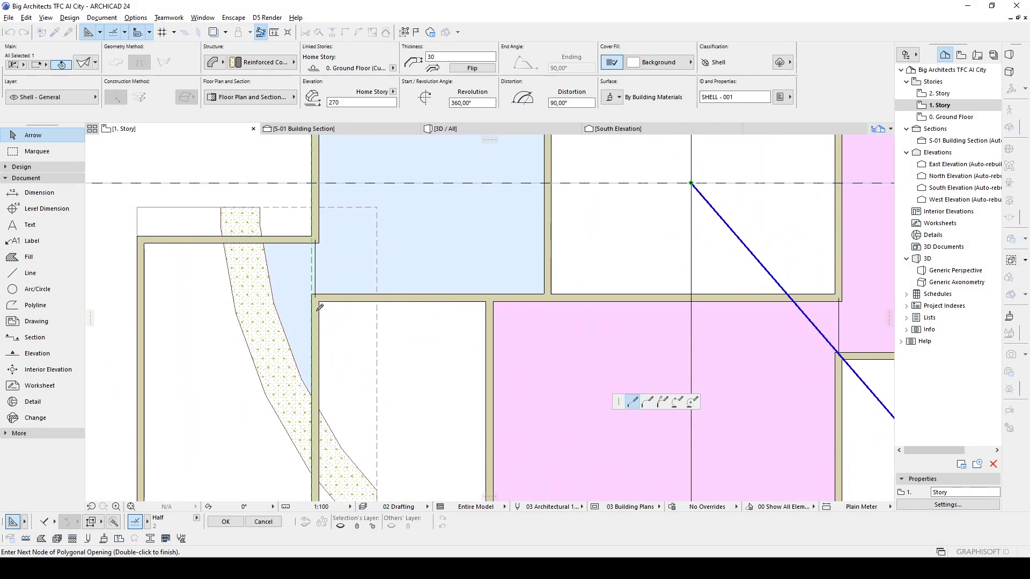
{"action": "left_click", "coordinate": [321, 299]}
{"action": "scroll", "coordinate": [556, 287], "scroll_direction": "down", "scroll_amount": 2}
{"action": "scroll", "coordinate": [544, 357], "scroll_direction": "up", "scroll_amount": 2}
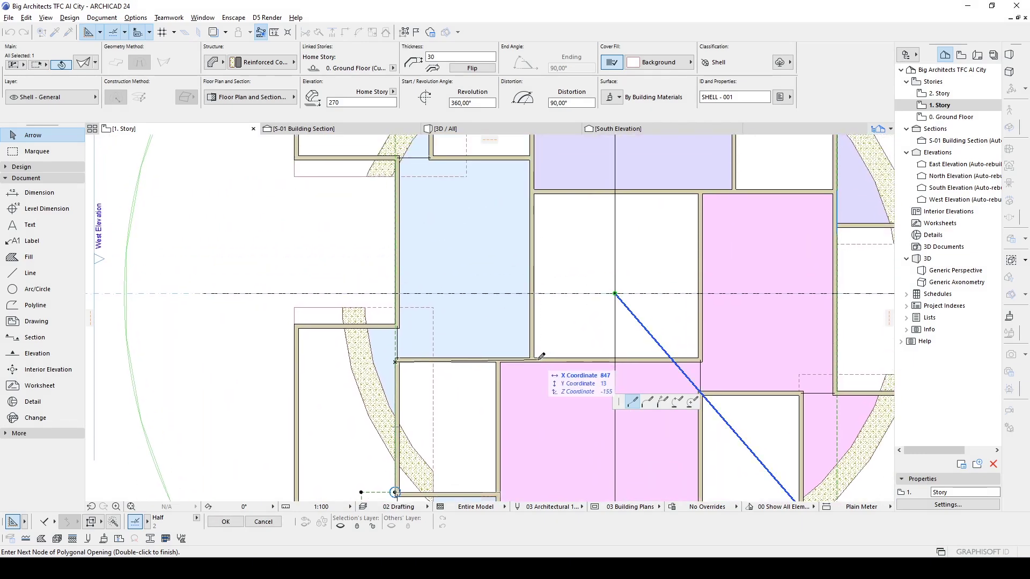
{"action": "scroll", "coordinate": [540, 320], "scroll_direction": "down", "scroll_amount": 1}
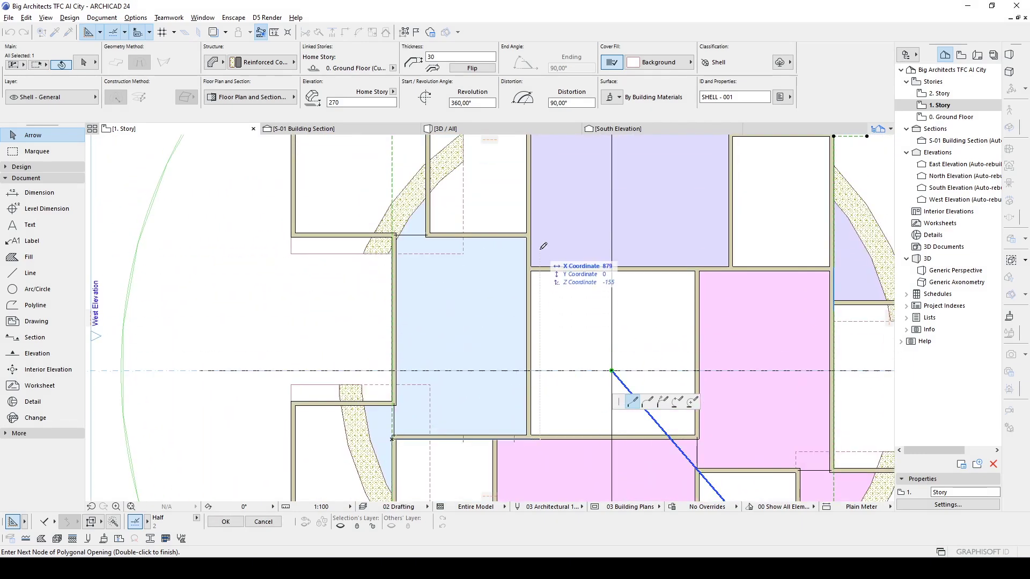
{"action": "scroll", "coordinate": [535, 288], "scroll_direction": "down", "scroll_amount": 1}
{"action": "scroll", "coordinate": [533, 291], "scroll_direction": "up", "scroll_amount": 2}
{"action": "scroll", "coordinate": [537, 256], "scroll_direction": "up", "scroll_amount": 1}
{"action": "scroll", "coordinate": [538, 255], "scroll_direction": "down", "scroll_amount": 1}
{"action": "scroll", "coordinate": [447, 255], "scroll_direction": "down", "scroll_amount": 1}
{"action": "scroll", "coordinate": [446, 255], "scroll_direction": "up", "scroll_amount": 2}
{"action": "scroll", "coordinate": [439, 225], "scroll_direction": "up", "scroll_amount": 1}
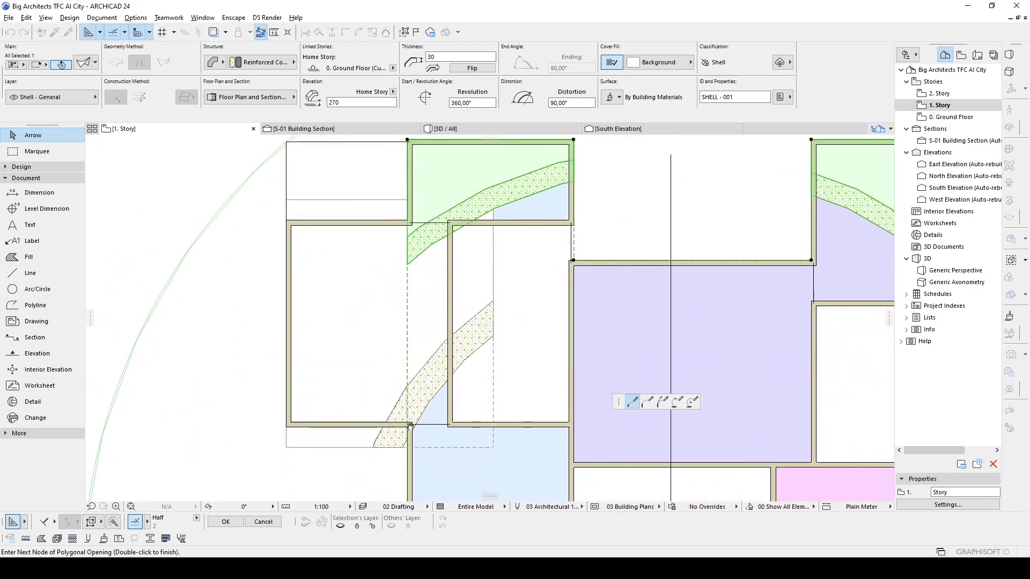
{"action": "scroll", "coordinate": [438, 193], "scroll_direction": "down", "scroll_amount": 1}
{"action": "scroll", "coordinate": [437, 193], "scroll_direction": "down", "scroll_amount": 1}
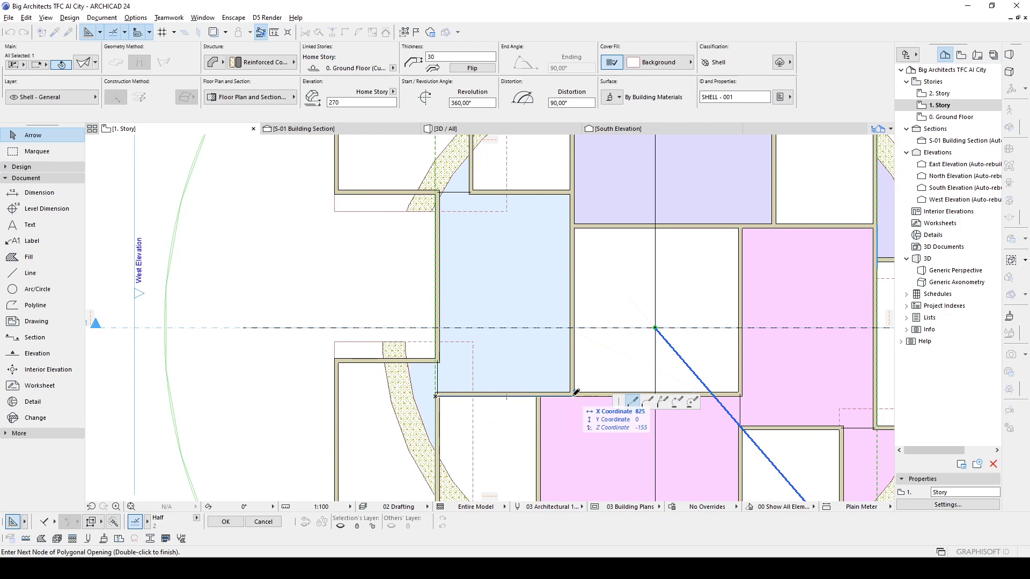
{"action": "middle_click_drag", "start_coordinate": [579, 179], "coordinate": [512, 368]}
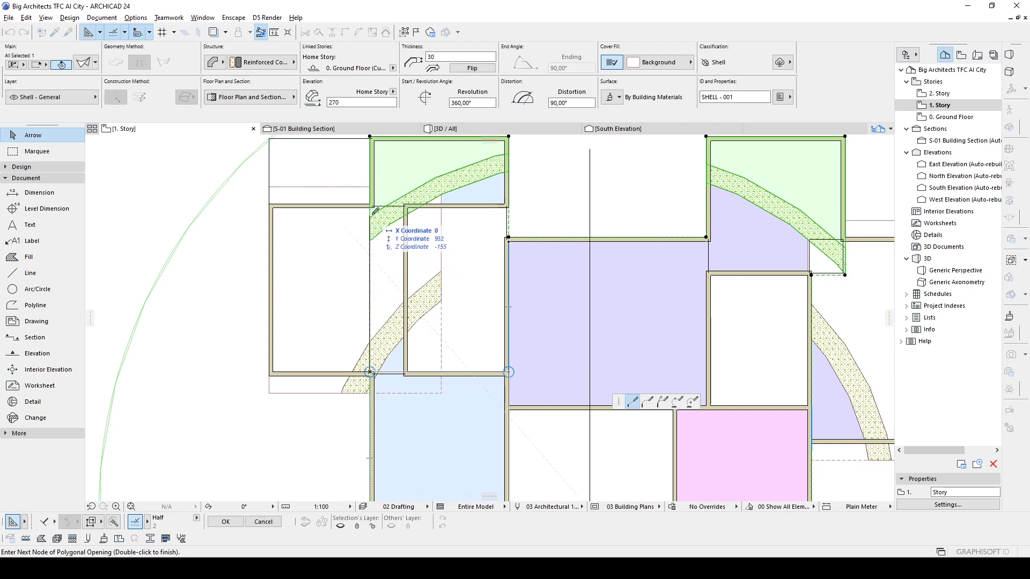
{"action": "left_click", "coordinate": [706, 205]}
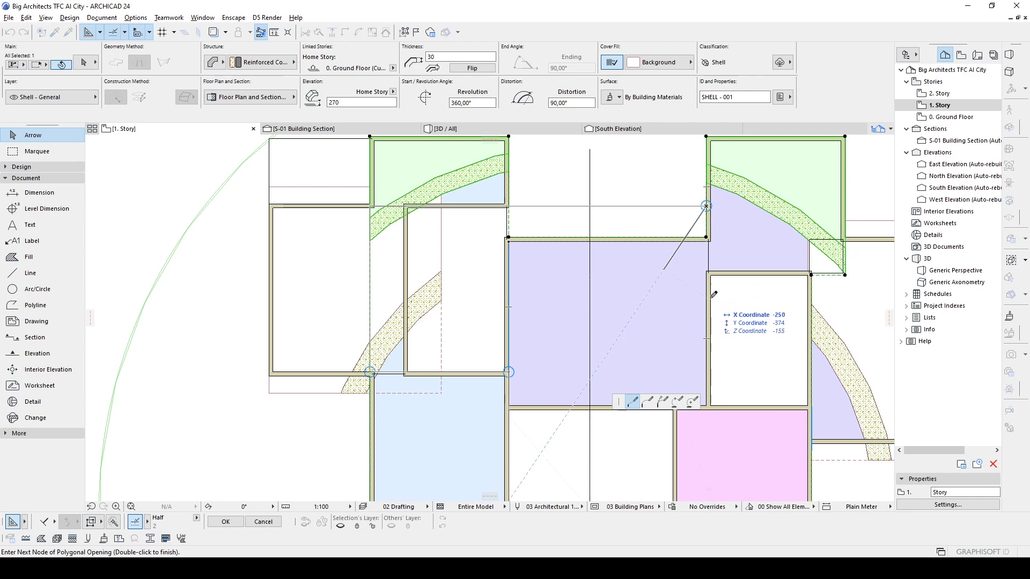
{"action": "scroll", "coordinate": [707, 303], "scroll_direction": "up", "scroll_amount": 2}
{"action": "scroll", "coordinate": [546, 309], "scroll_direction": "up", "scroll_amount": 2}
{"action": "scroll", "coordinate": [570, 287], "scroll_direction": "down", "scroll_amount": 2}
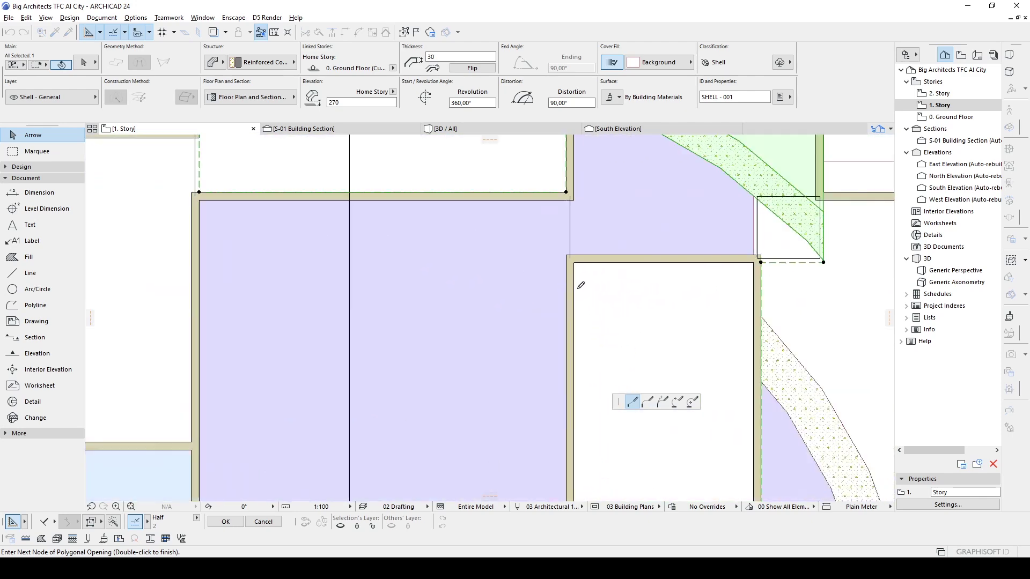
{"action": "scroll", "coordinate": [582, 281], "scroll_direction": "down", "scroll_amount": 2}
{"action": "scroll", "coordinate": [668, 274], "scroll_direction": "up", "scroll_amount": 3}
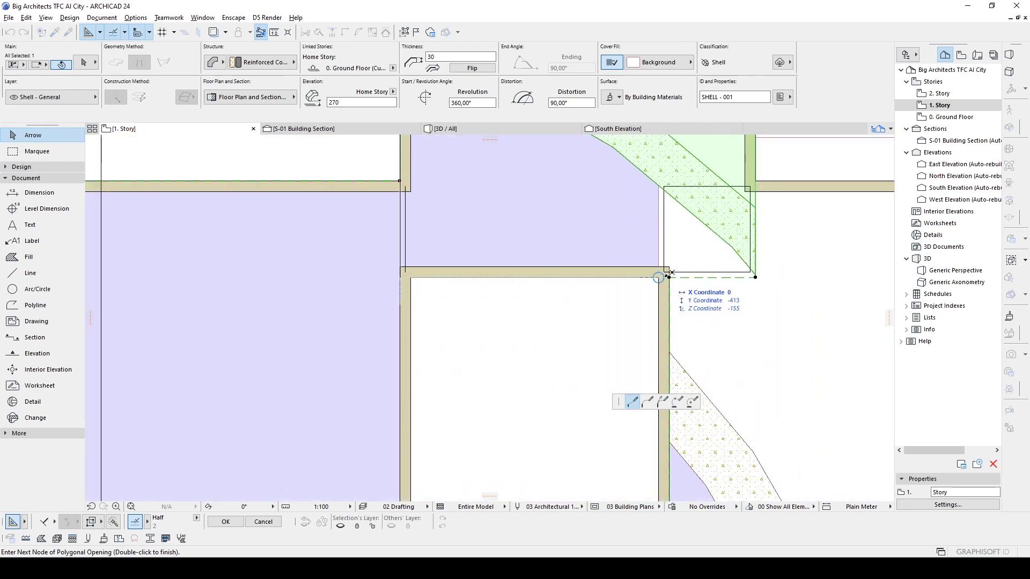
{"action": "scroll", "coordinate": [663, 281], "scroll_direction": "down", "scroll_amount": 4}
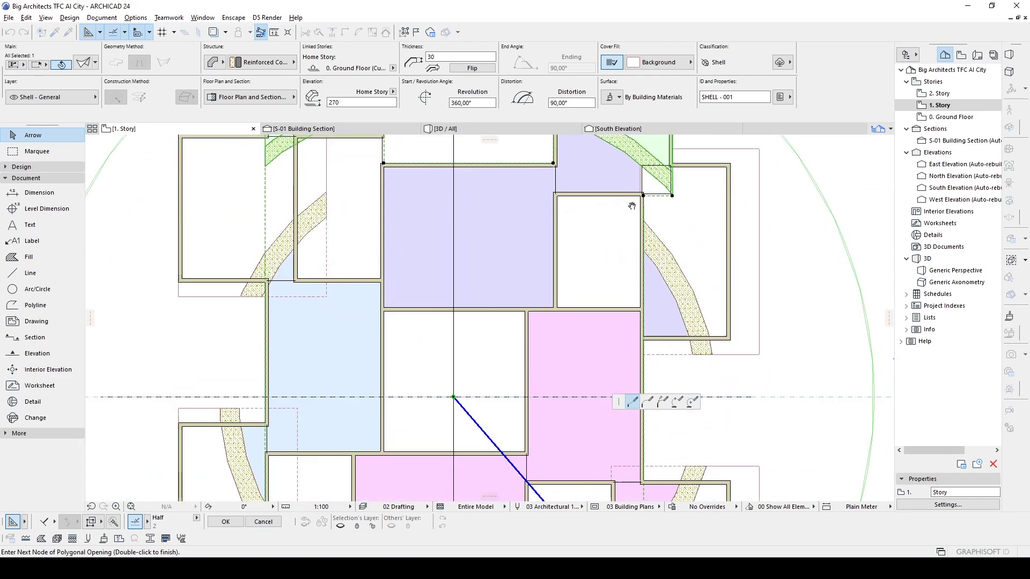
{"action": "scroll", "coordinate": [638, 301], "scroll_direction": "up", "scroll_amount": 2}
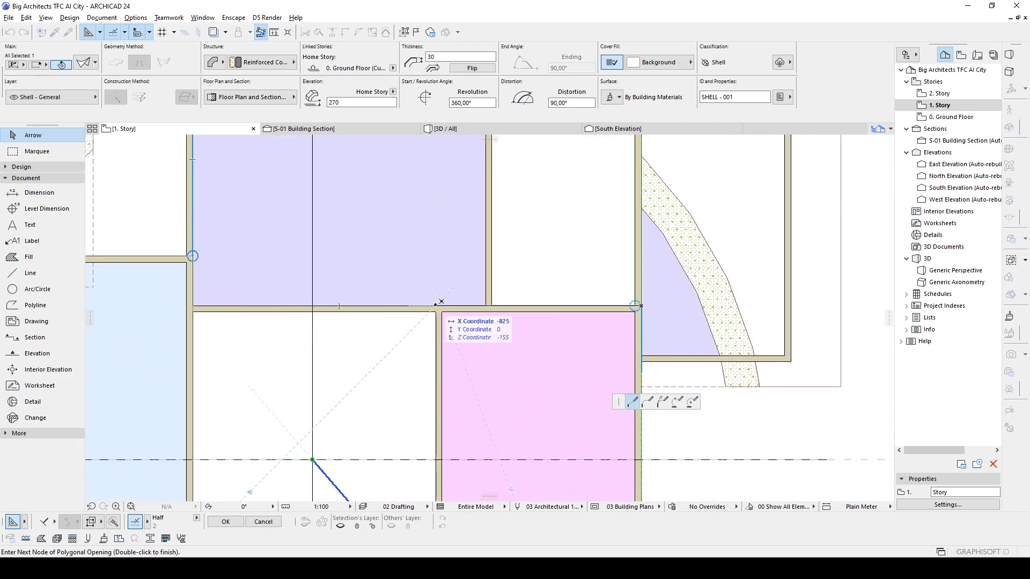
{"action": "scroll", "coordinate": [443, 372], "scroll_direction": "down", "scroll_amount": 2}
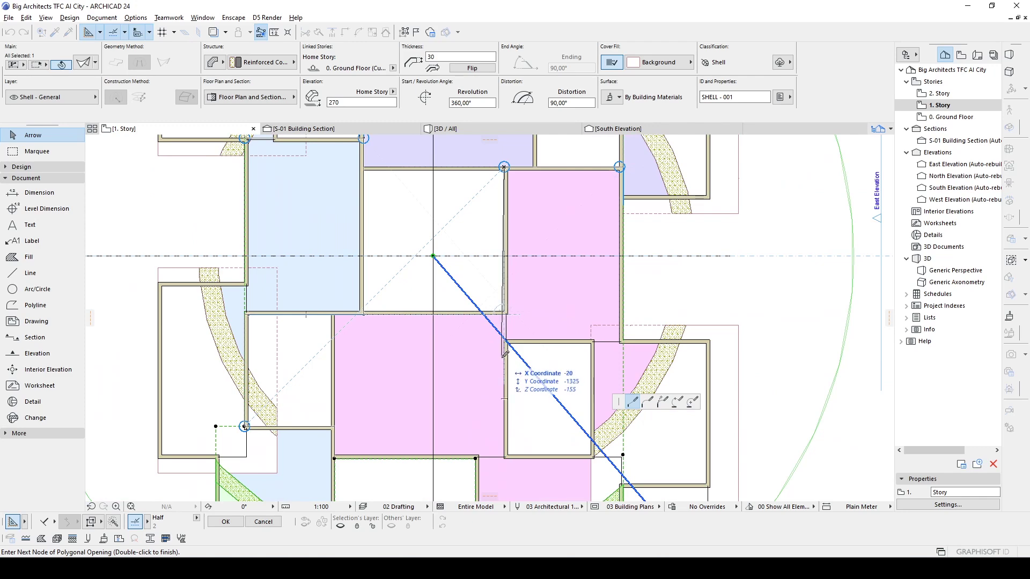
{"action": "scroll", "coordinate": [590, 345], "scroll_direction": "up", "scroll_amount": 2}
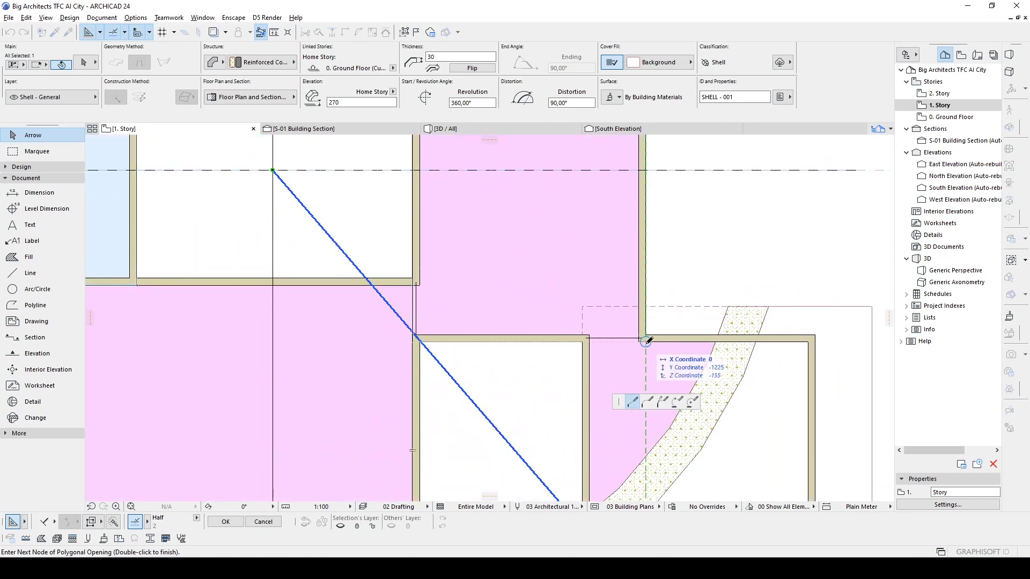
{"action": "scroll", "coordinate": [647, 340], "scroll_direction": "down", "scroll_amount": 2}
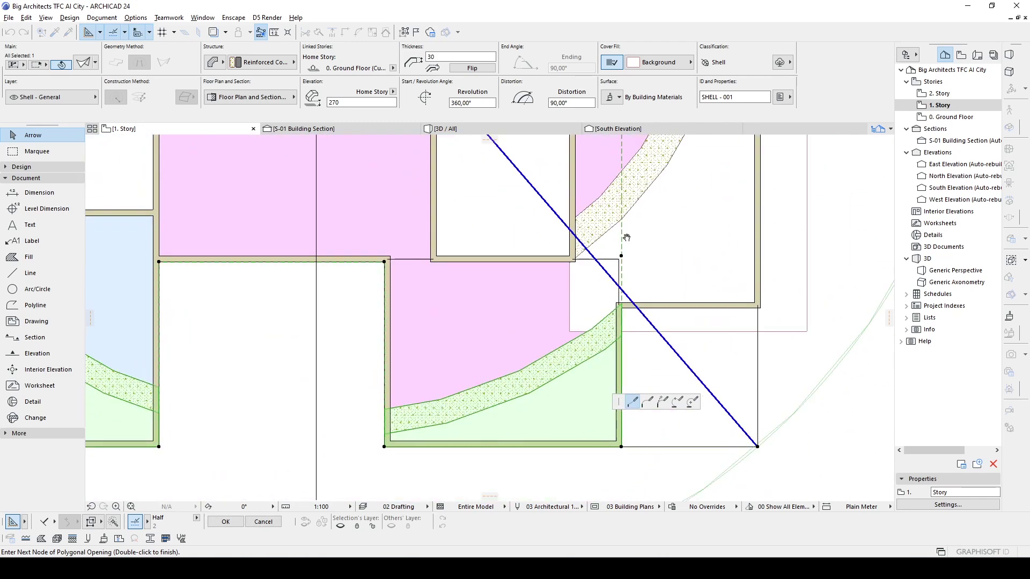
{"action": "scroll", "coordinate": [635, 267], "scroll_direction": "up", "scroll_amount": 2}
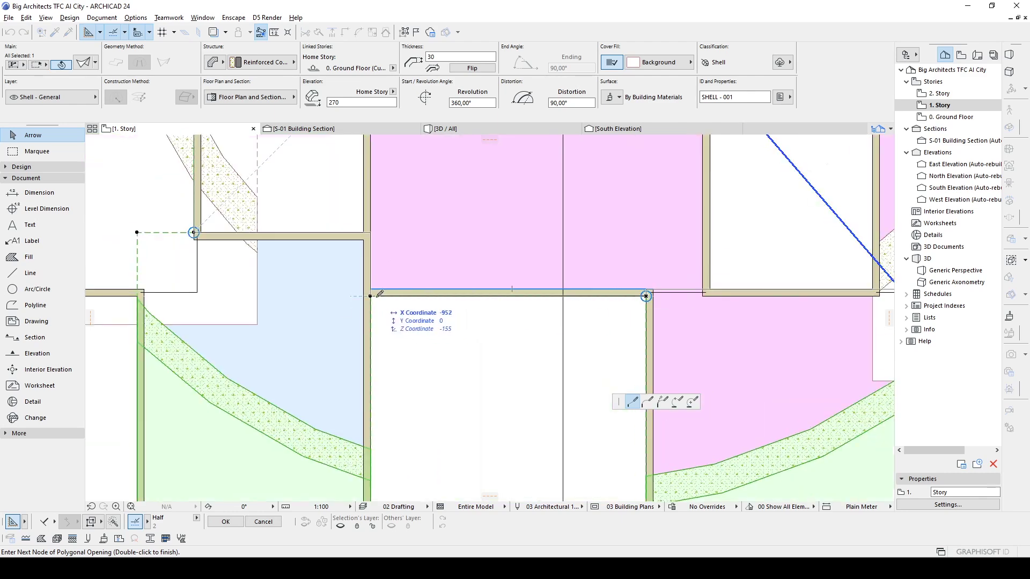
{"action": "double_click", "coordinate": [370, 295]}
Offset the shell edge at the wall outward by 100
{"action": "scroll", "coordinate": [379, 290], "scroll_direction": "down", "scroll_amount": 5}
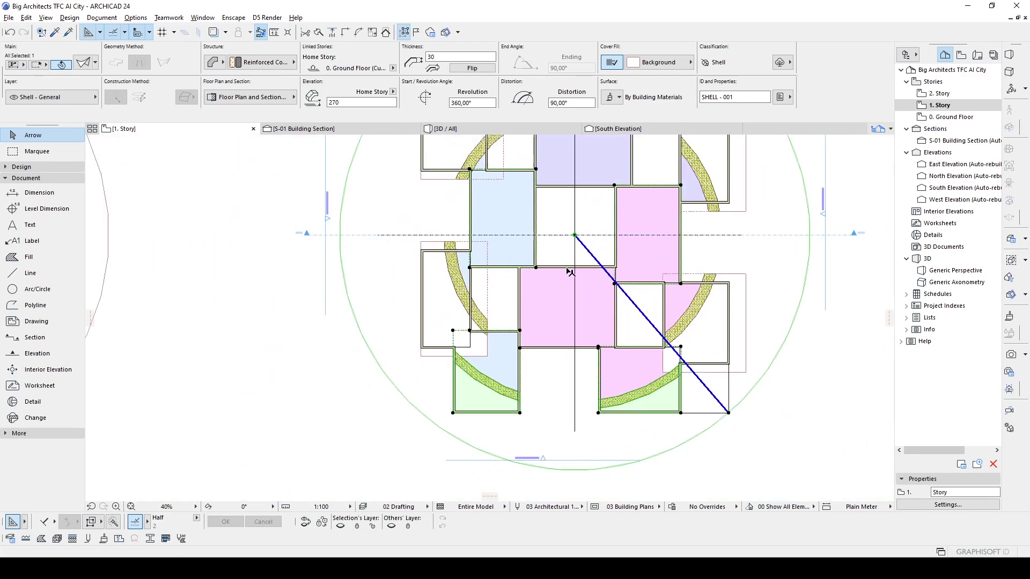
{"action": "scroll", "coordinate": [405, 359], "scroll_direction": "up", "scroll_amount": 2}
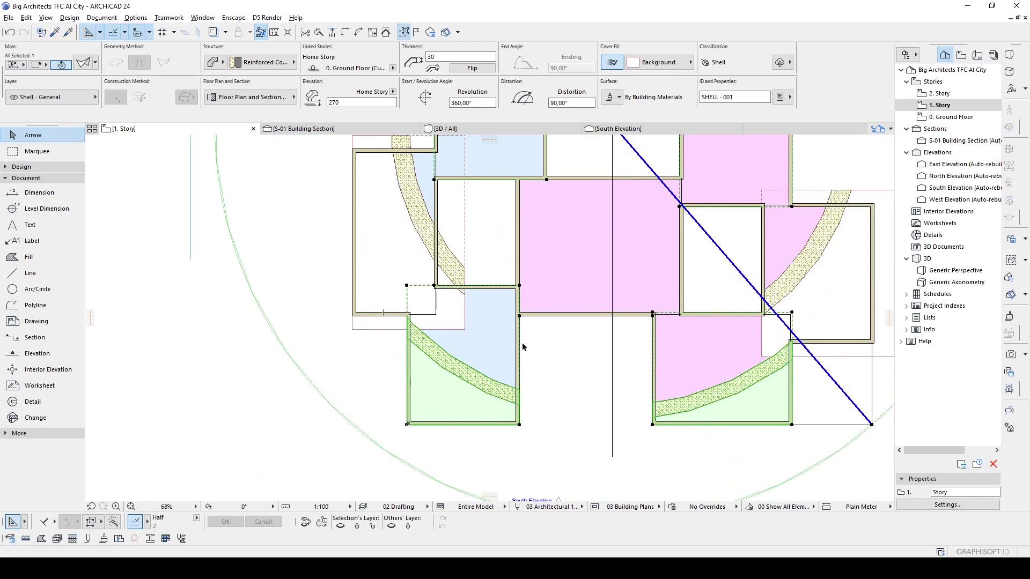
{"action": "left_click", "coordinate": [519, 340]}
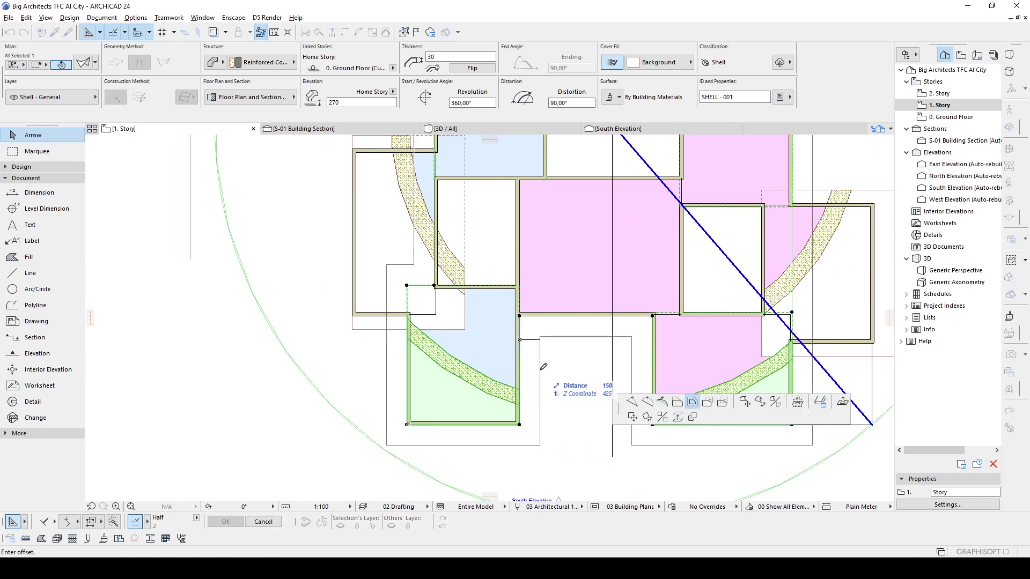
{"action": "key", "text": "Return"}
{"action": "left_click", "coordinate": [652, 370]}
{"action": "type", "text": "100"}
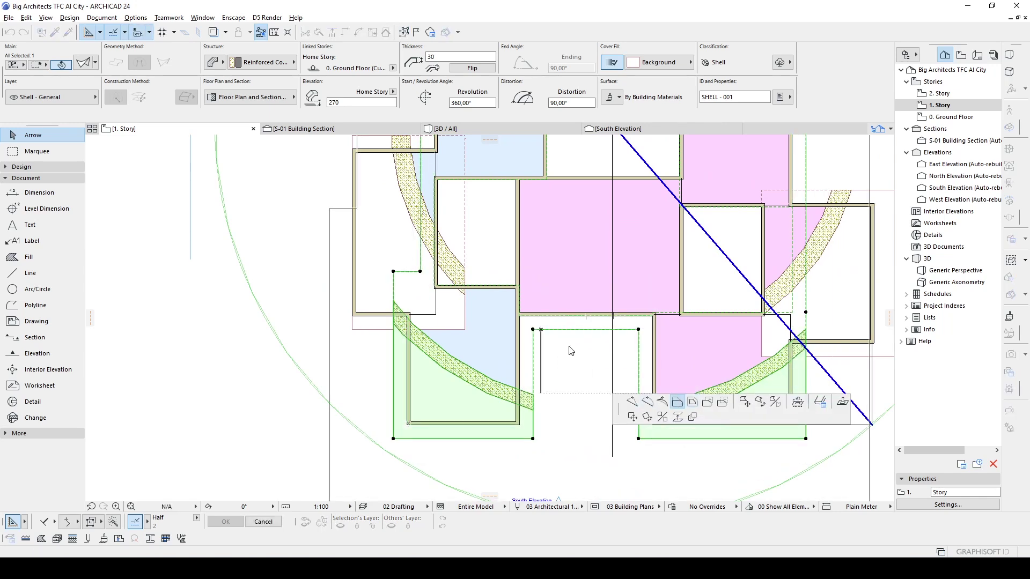
{"action": "key", "text": "Return"}
Pick further shell edges for offsetting, cancelling the attempts that aren't needed
{"action": "left_click", "coordinate": [547, 320]}
{"action": "key", "text": "Escape"}
{"action": "scroll", "coordinate": [459, 326], "scroll_direction": "up", "scroll_amount": 5}
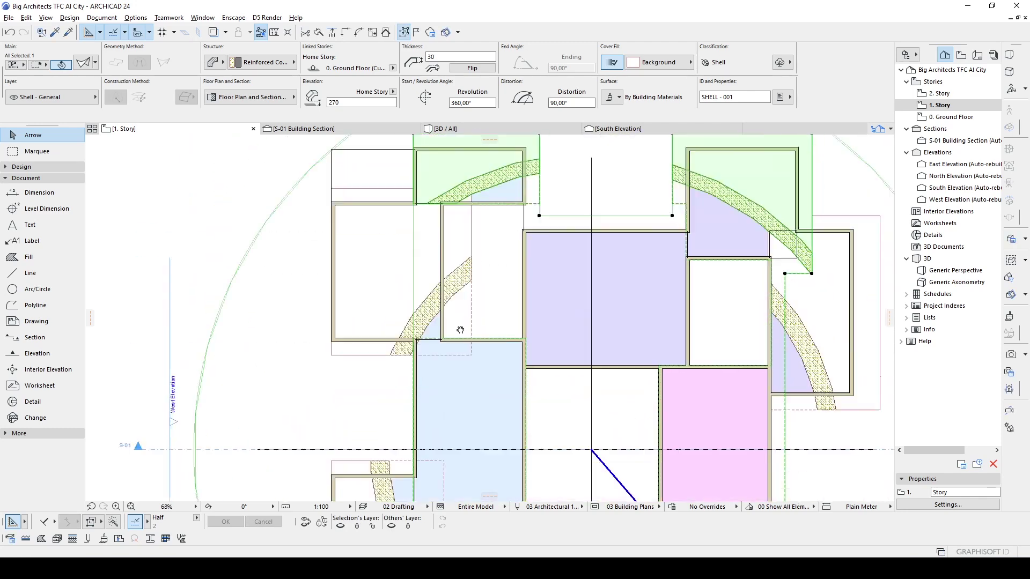
{"action": "left_click", "coordinate": [411, 179]}
{"action": "scroll", "coordinate": [401, 177], "scroll_direction": "down", "scroll_amount": 2}
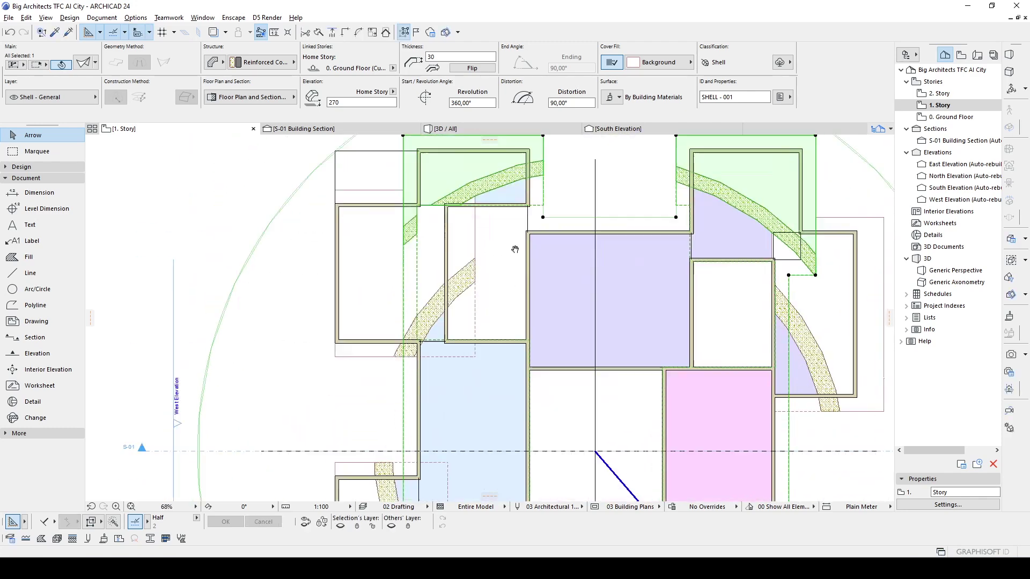
{"action": "scroll", "coordinate": [408, 226], "scroll_direction": "down", "scroll_amount": 2}
{"action": "key", "text": "Escape"}
{"action": "left_click", "coordinate": [418, 285]}
{"action": "key", "text": "Escape"}
{"action": "scroll", "coordinate": [426, 375], "scroll_direction": "up", "scroll_amount": 2}
{"action": "scroll", "coordinate": [430, 435], "scroll_direction": "up", "scroll_amount": 2}
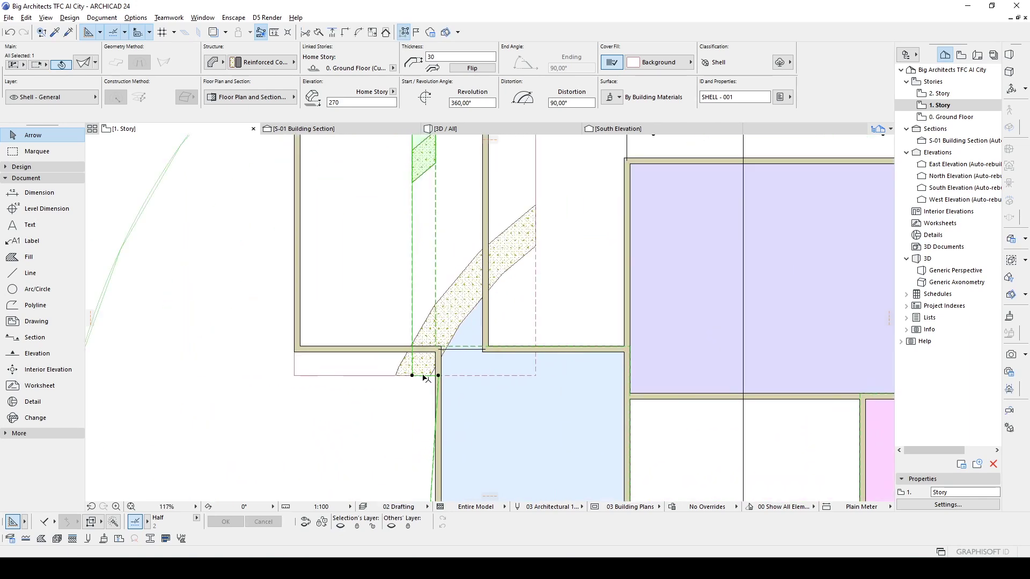
{"action": "left_click", "coordinate": [425, 375]}
{"action": "scroll", "coordinate": [472, 322], "scroll_direction": "down", "scroll_amount": 1}
{"action": "scroll", "coordinate": [627, 306], "scroll_direction": "down", "scroll_amount": 3}
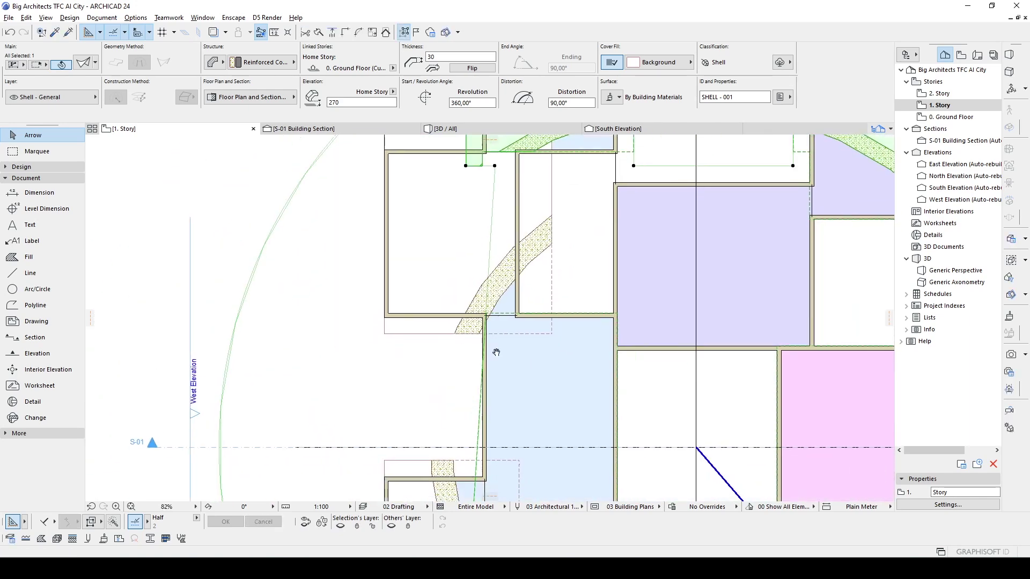
{"action": "scroll", "coordinate": [524, 376], "scroll_direction": "up", "scroll_amount": 3}
Move a shell contour corner node onto the wall corner, then view the northern roof pieces
{"action": "left_click", "coordinate": [513, 369]}
{"action": "left_click", "coordinate": [631, 404]}
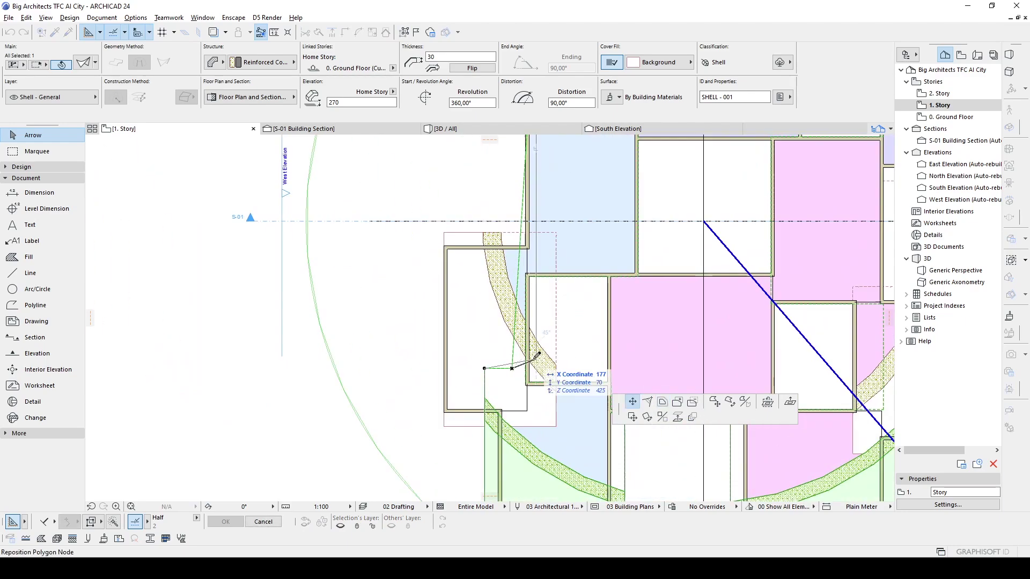
{"action": "scroll", "coordinate": [534, 364], "scroll_direction": "down", "scroll_amount": 2}
{"action": "scroll", "coordinate": [533, 364], "scroll_direction": "up", "scroll_amount": 2}
{"action": "scroll", "coordinate": [534, 364], "scroll_direction": "down", "scroll_amount": 2}
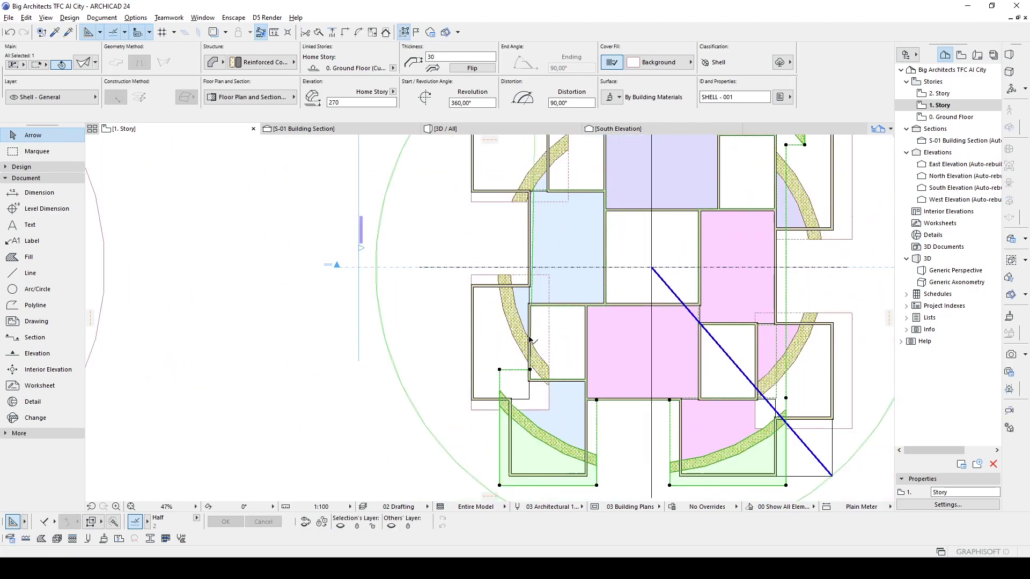
{"action": "left_click", "coordinate": [531, 367]}
{"action": "scroll", "coordinate": [542, 343], "scroll_direction": "up", "scroll_amount": 2}
{"action": "scroll", "coordinate": [553, 324], "scroll_direction": "down", "scroll_amount": 2}
{"action": "scroll", "coordinate": [552, 324], "scroll_direction": "down", "scroll_amount": 1}
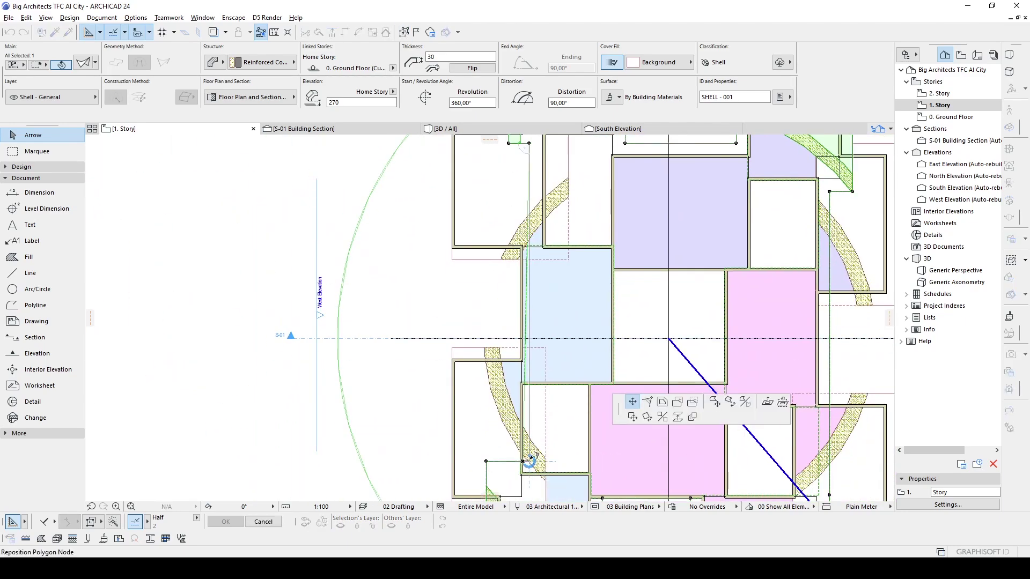
{"action": "middle_click_drag", "start_coordinate": [565, 258], "coordinate": [559, 396]}
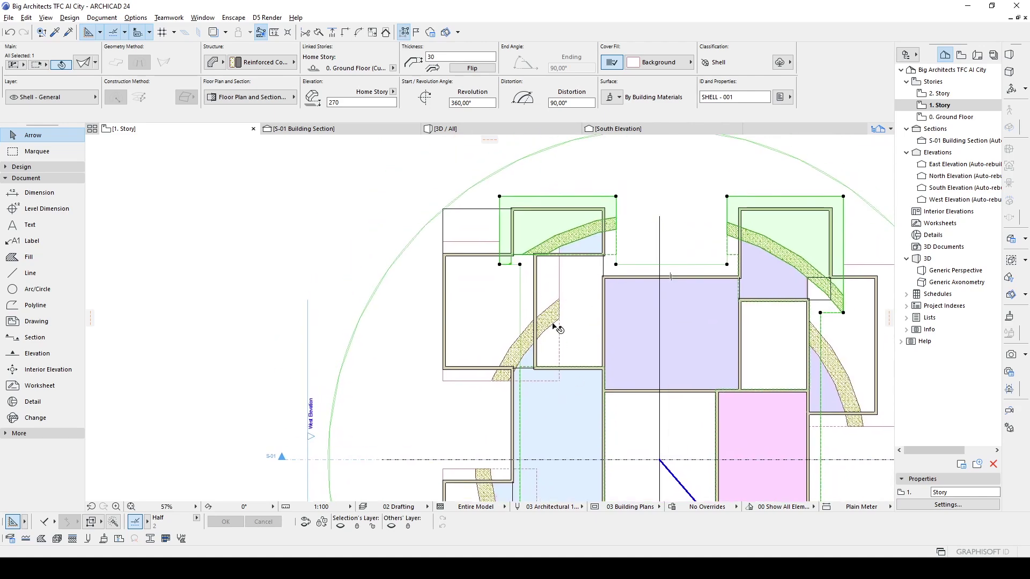
{"action": "scroll", "coordinate": [541, 383], "scroll_direction": "up", "scroll_amount": 2}
Offset the first curved shell edges outward to new positions
{"action": "left_click", "coordinate": [487, 218]}
{"action": "scroll", "coordinate": [487, 217], "scroll_direction": "up", "scroll_amount": 2}
{"action": "left_click", "coordinate": [509, 228]}
{"action": "scroll", "coordinate": [590, 268], "scroll_direction": "down", "scroll_amount": 3}
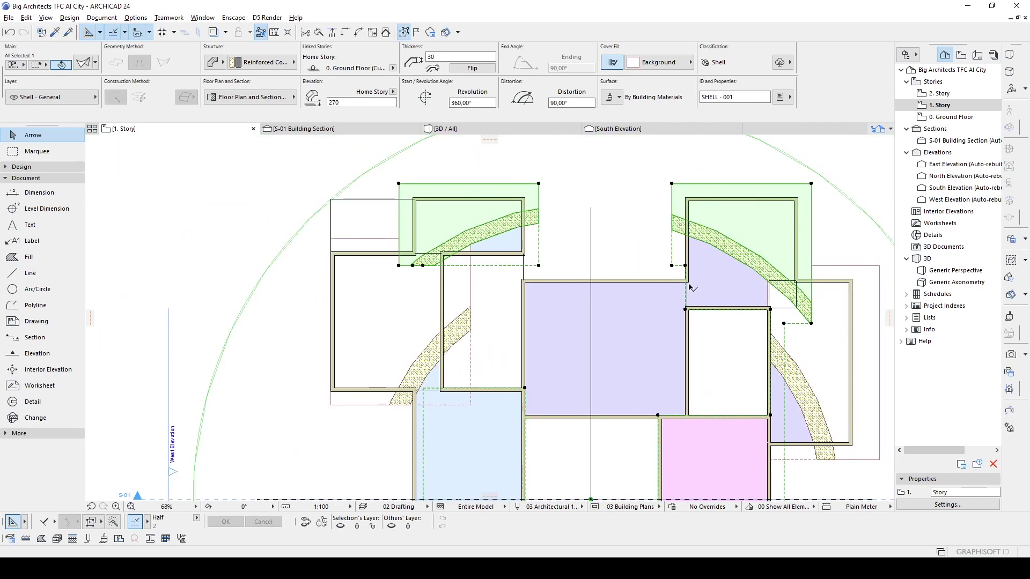
{"action": "scroll", "coordinate": [684, 304], "scroll_direction": "up", "scroll_amount": 4}
{"action": "left_click", "coordinate": [682, 305]}
{"action": "scroll", "coordinate": [692, 301], "scroll_direction": "down", "scroll_amount": 1}
{"action": "scroll", "coordinate": [708, 299], "scroll_direction": "down", "scroll_amount": 3}
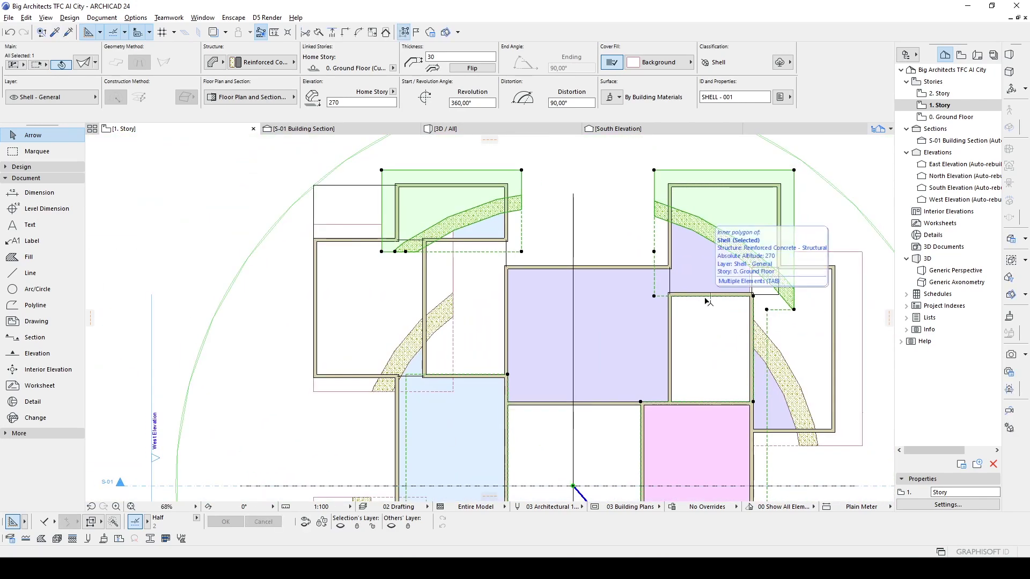
{"action": "scroll", "coordinate": [707, 311], "scroll_direction": "down", "scroll_amount": 3}
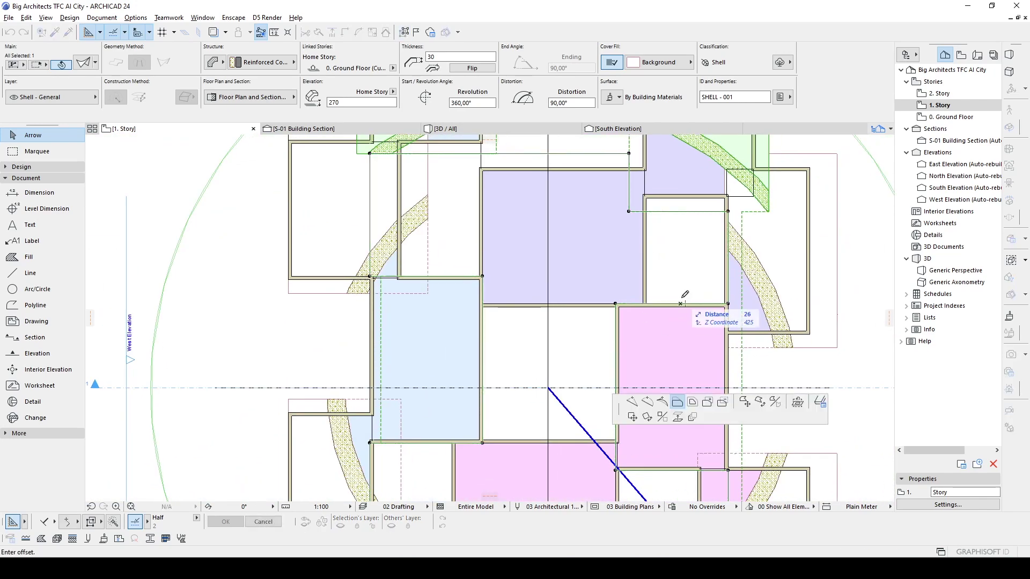
{"action": "key", "text": "Return"}
Offset the shell edge beside the wall outward by 100
{"action": "left_click", "coordinate": [668, 330]}
{"action": "key", "text": "Escape"}
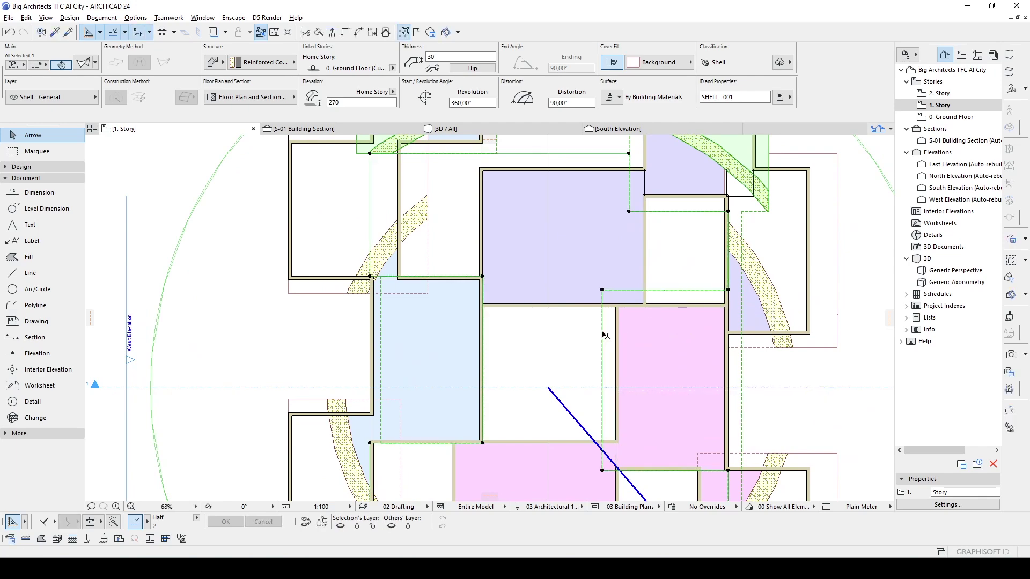
{"action": "scroll", "coordinate": [662, 337], "scroll_direction": "up", "scroll_amount": 2}
{"action": "left_click", "coordinate": [663, 336]}
{"action": "scroll", "coordinate": [697, 365], "scroll_direction": "down", "scroll_amount": 1}
{"action": "scroll", "coordinate": [705, 367], "scroll_direction": "down", "scroll_amount": 1}
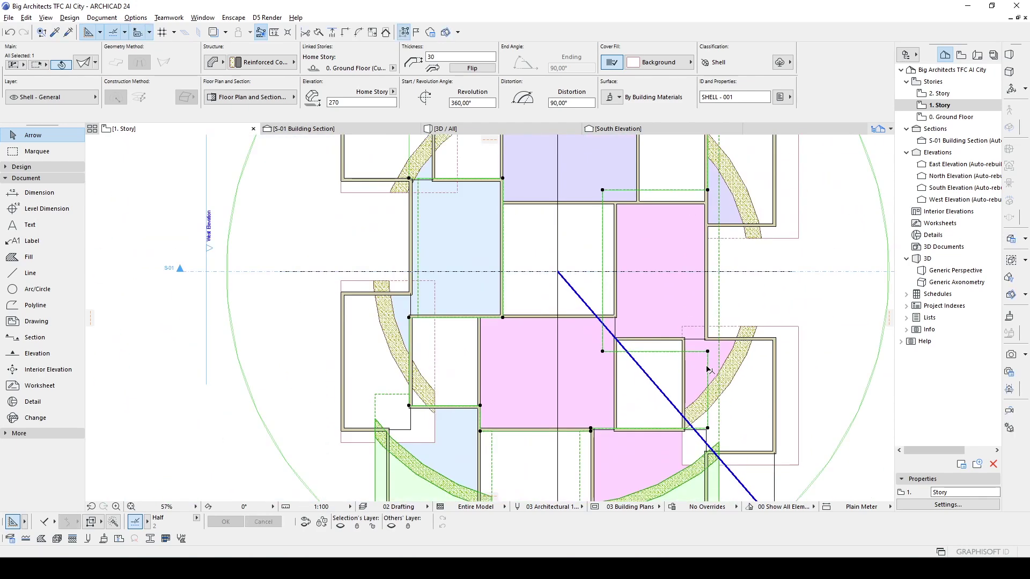
{"action": "scroll", "coordinate": [716, 363], "scroll_direction": "down", "scroll_amount": 1}
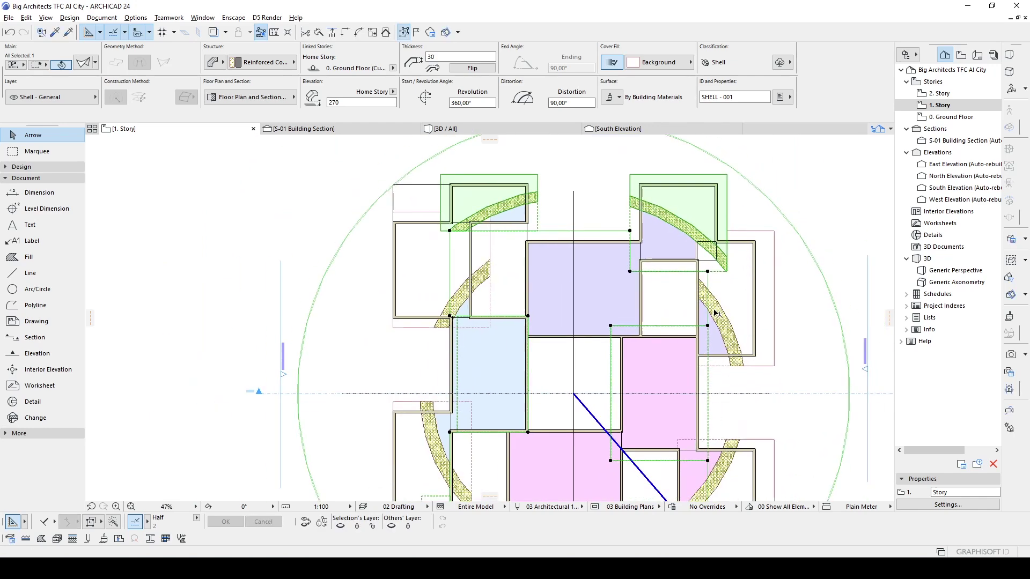
{"action": "scroll", "coordinate": [701, 382], "scroll_direction": "down", "scroll_amount": 1}
{"action": "scroll", "coordinate": [699, 381], "scroll_direction": "up", "scroll_amount": 3}
{"action": "left_click", "coordinate": [556, 354]}
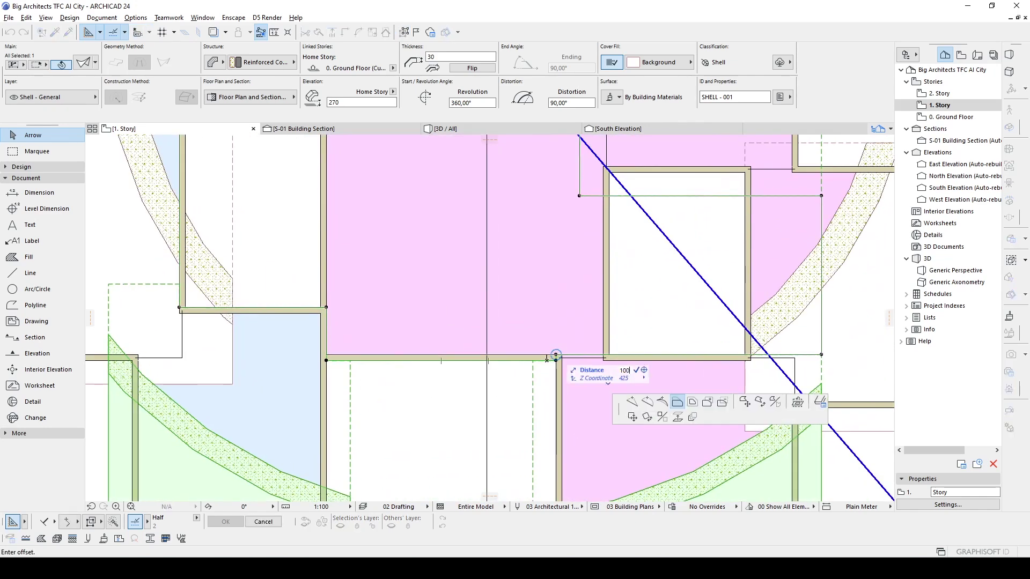
{"action": "key", "text": "Return"}
{"action": "left_click", "coordinate": [589, 349]}
Offset the lower shell edges outward past the room walls
{"action": "scroll", "coordinate": [569, 366], "scroll_direction": "down", "scroll_amount": 2}
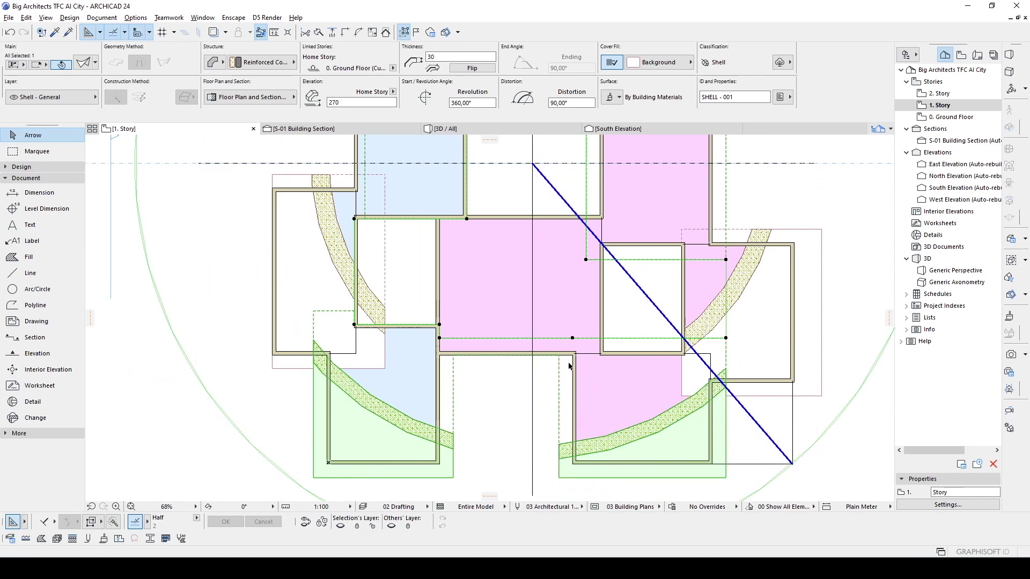
{"action": "scroll", "coordinate": [475, 351], "scroll_direction": "down", "scroll_amount": 1}
{"action": "scroll", "coordinate": [477, 343], "scroll_direction": "down", "scroll_amount": 1}
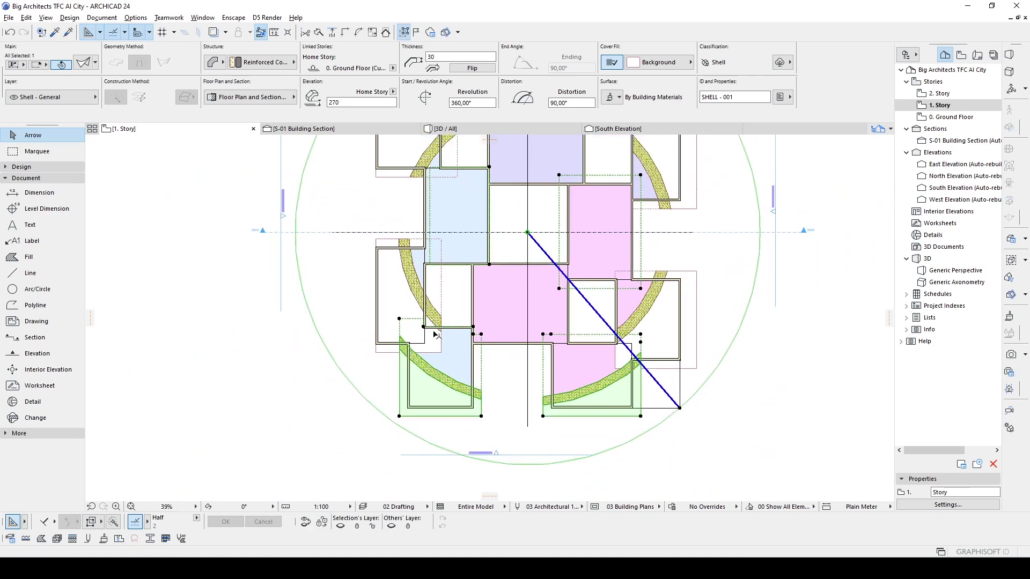
{"action": "scroll", "coordinate": [482, 326], "scroll_direction": "up", "scroll_amount": 2}
{"action": "left_click", "coordinate": [481, 326]}
{"action": "left_click", "coordinate": [615, 354]}
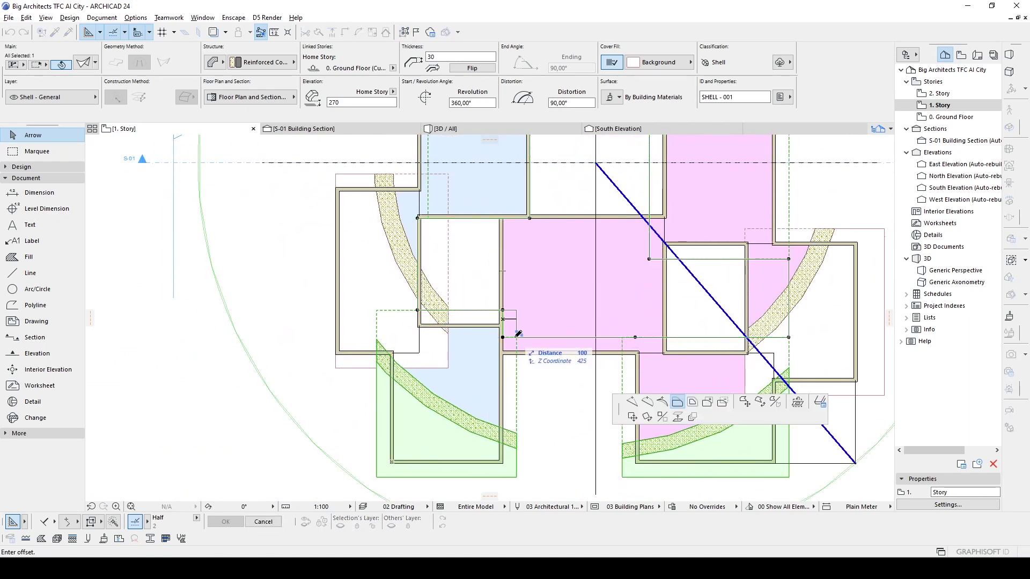
{"action": "scroll", "coordinate": [584, 295], "scroll_direction": "down", "scroll_amount": 2}
{"action": "scroll", "coordinate": [564, 276], "scroll_direction": "up", "scroll_amount": 2}
{"action": "left_click", "coordinate": [503, 347]}
{"action": "left_click", "coordinate": [503, 347]}
{"action": "left_click", "coordinate": [414, 313]}
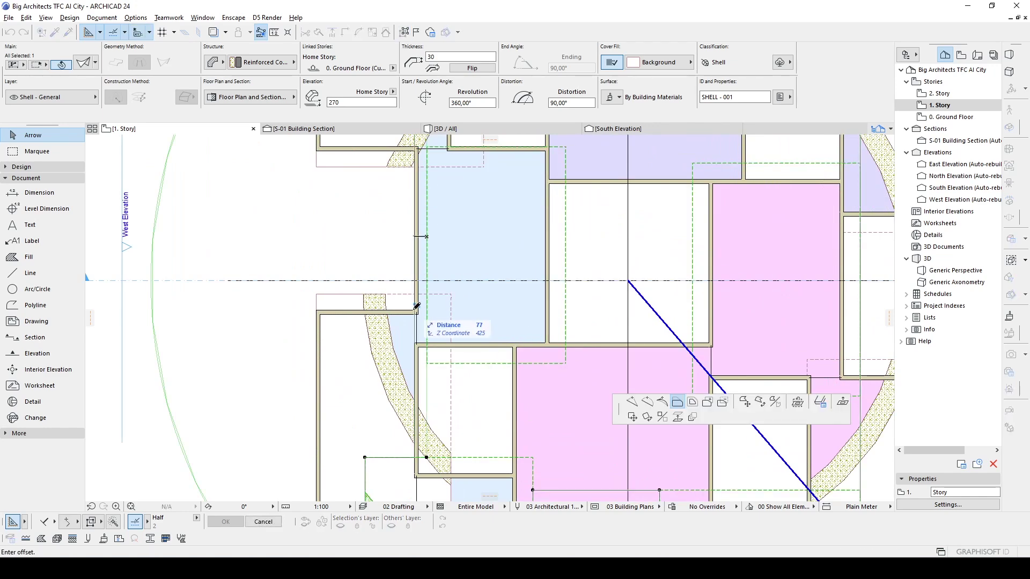
Push the shell's left edge out onto the wall line and check the shell in 3D
{"action": "left_click", "coordinate": [414, 313]}
{"action": "left_click", "coordinate": [397, 351]}
{"action": "middle_click_drag", "start_coordinate": [453, 271], "coordinate": [459, 390]}
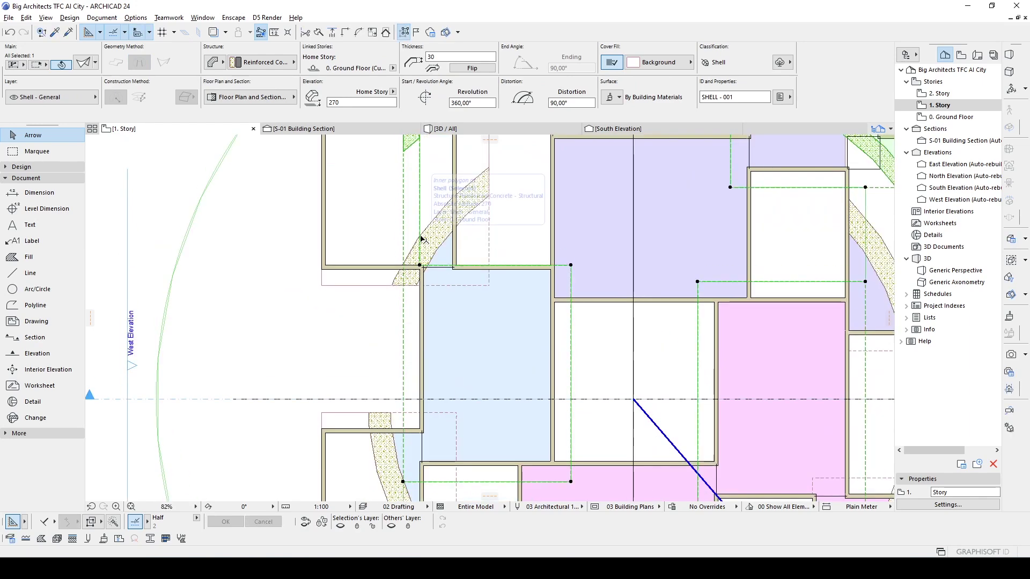
{"action": "scroll", "coordinate": [421, 238], "scroll_direction": "up", "scroll_amount": 5}
{"action": "left_click", "coordinate": [402, 367]}
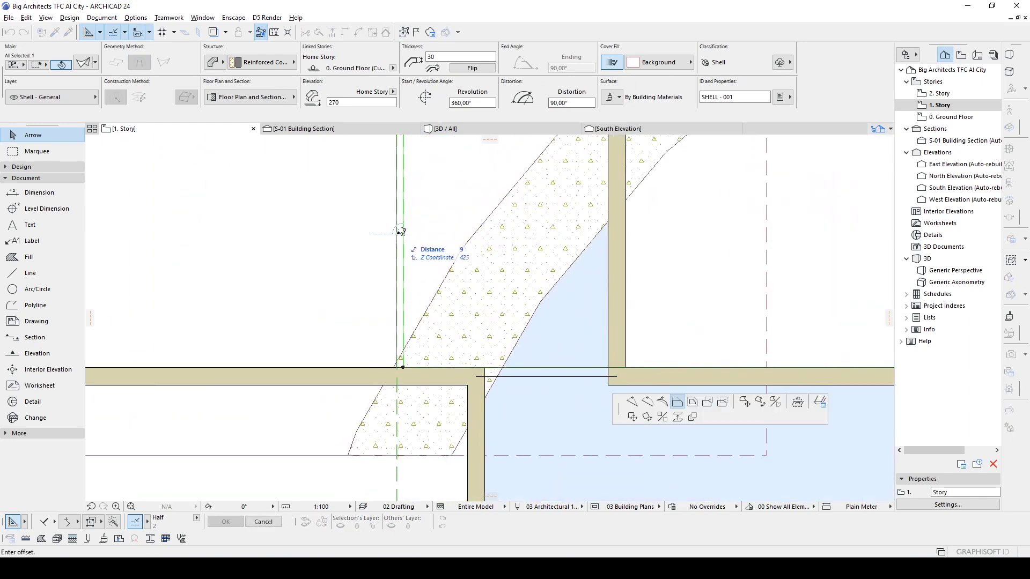
{"action": "scroll", "coordinate": [461, 293], "scroll_direction": "down", "scroll_amount": 4}
{"action": "scroll", "coordinate": [461, 293], "scroll_direction": "down", "scroll_amount": 3}
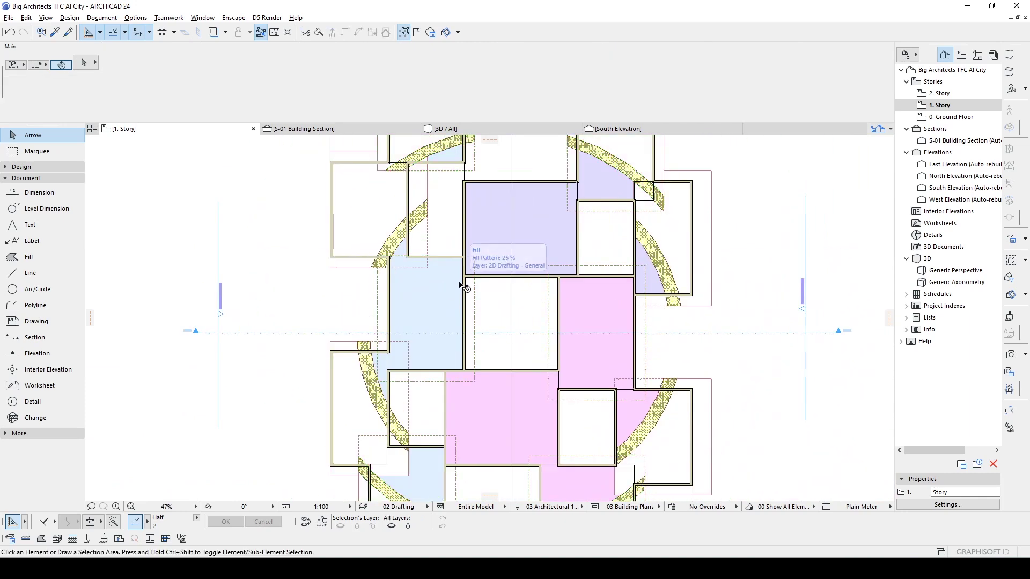
{"action": "key", "text": "F3"}
{"action": "mouse_move", "coordinate": [465, 381]}
{"action": "middle_mouse_down", "text": "shift"}
{"action": "mouse_move", "coordinate": [291, 331]}
{"action": "mouse_move", "coordinate": [509, 403]}
{"action": "mouse_move", "coordinate": [724, 324]}
{"action": "mouse_move", "coordinate": [248, 285]}
{"action": "middle_mouse_up", "text": "shift"}
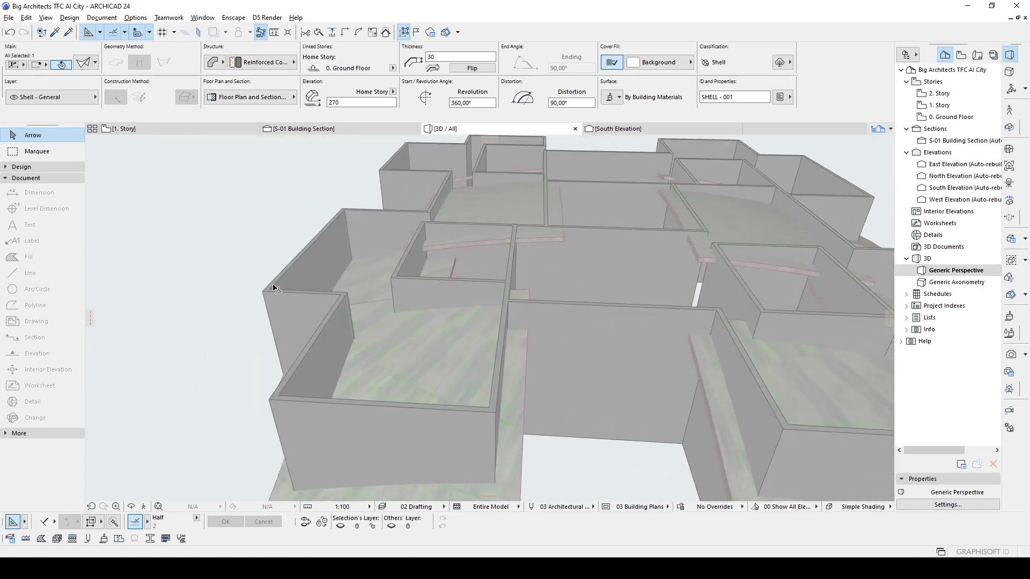
Zoom out in 3D, clear the selection and orbit to centre the left shell
{"action": "scroll", "coordinate": [248, 286], "scroll_direction": "down", "scroll_amount": 5}
{"action": "scroll", "coordinate": [449, 292], "scroll_direction": "down", "scroll_amount": 3}
{"action": "key", "text": "Escape"}
{"action": "scroll", "coordinate": [735, 331], "scroll_direction": "down", "scroll_amount": 2}
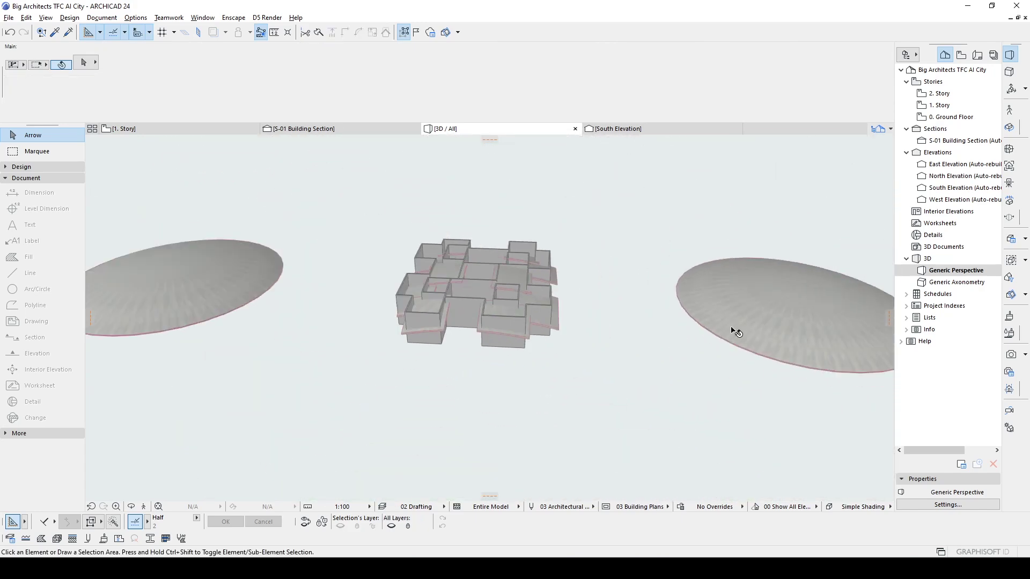
{"action": "mouse_move", "coordinate": [767, 300]}
{"action": "middle_mouse_down", "text": "shift"}
{"action": "mouse_move", "coordinate": [460, 271]}
{"action": "mouse_move", "coordinate": [383, 285]}
{"action": "middle_mouse_up", "text": "shift"}
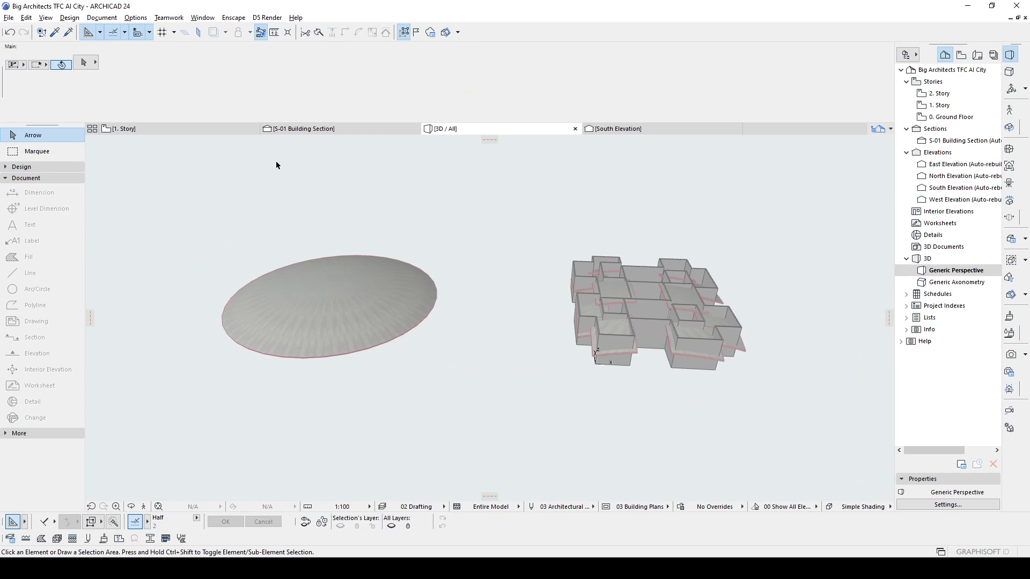
Return to the 1. Story plan and box-select the circle and its guide lines
{"action": "left_click", "coordinate": [166, 129]}
{"action": "scroll", "coordinate": [427, 302], "scroll_direction": "down", "scroll_amount": 5}
{"action": "middle_click_drag", "start_coordinate": [284, 273], "coordinate": [498, 264]}
{"action": "left_click_drag", "start_coordinate": [483, 404], "coordinate": [286, 212]}
{"action": "left_click", "coordinate": [285, 212]}
Move the circle and its guide lines from the circle's top to a point centred over the rooms
{"action": "left_click", "coordinate": [378, 240]}
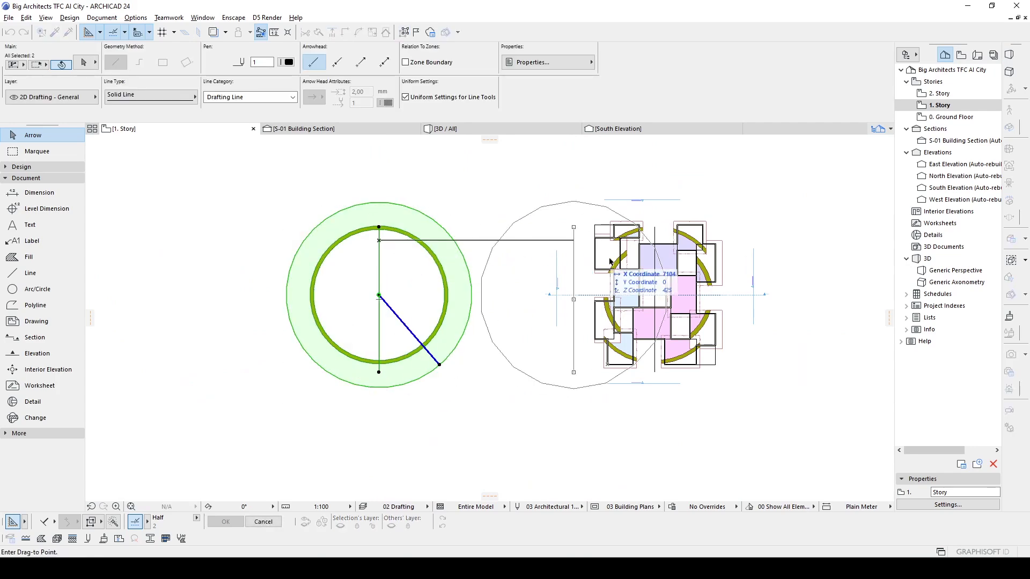
{"action": "left_click", "coordinate": [653, 245]}
{"action": "scroll", "coordinate": [643, 240], "scroll_direction": "up", "scroll_amount": 5}
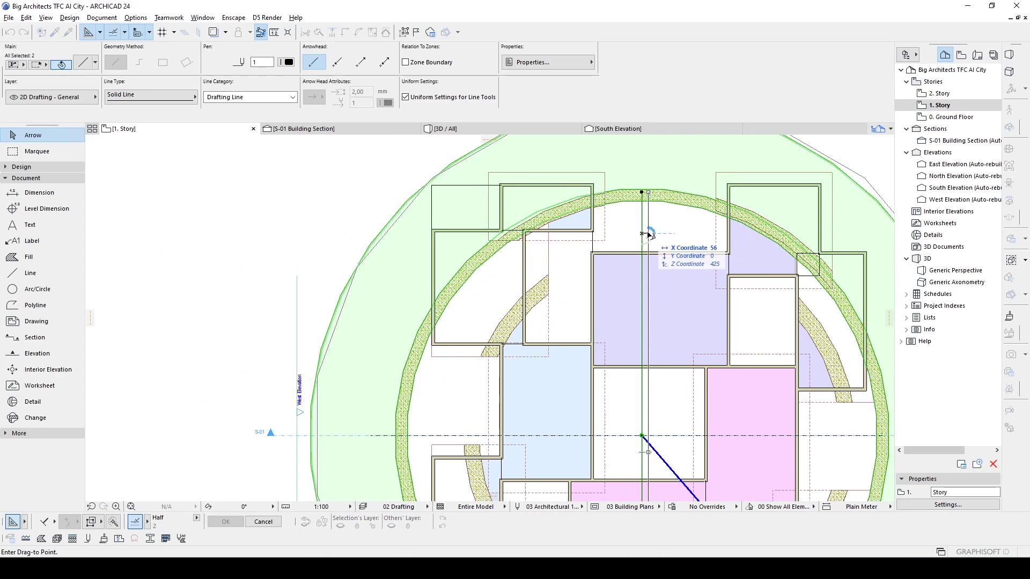
{"action": "left_click", "coordinate": [647, 234]}
{"action": "scroll", "coordinate": [649, 238], "scroll_direction": "down", "scroll_amount": 5}
{"action": "scroll", "coordinate": [684, 267], "scroll_direction": "up", "scroll_amount": 1}
{"action": "scroll", "coordinate": [685, 266], "scroll_direction": "up", "scroll_amount": 1}
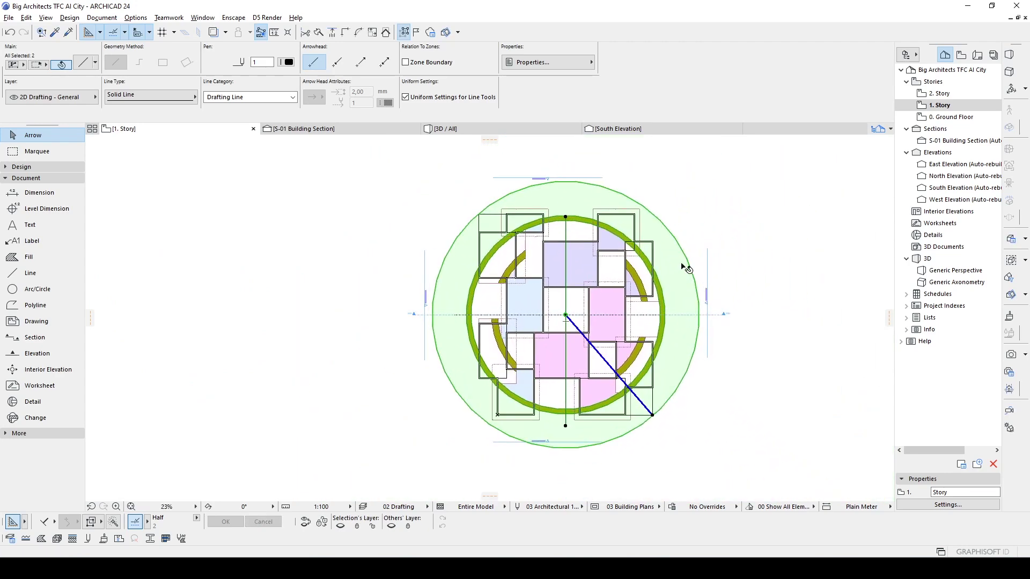
{"action": "scroll", "coordinate": [629, 265], "scroll_direction": "up", "scroll_amount": 3}
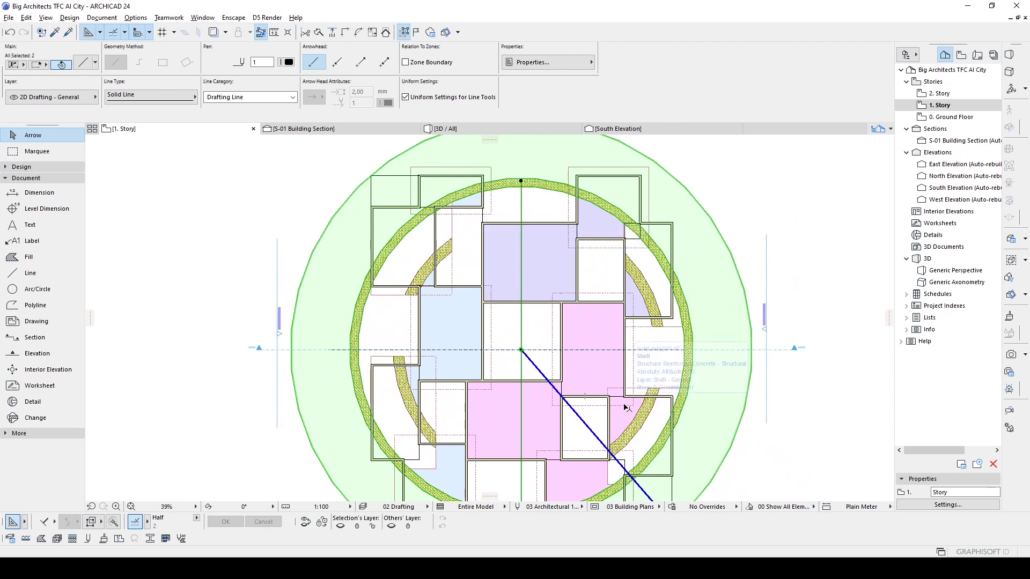
{"action": "scroll", "coordinate": [642, 371], "scroll_direction": "down", "scroll_amount": 3}
{"action": "left_click", "coordinate": [739, 310]}
{"action": "scroll", "coordinate": [697, 332], "scroll_direction": "up", "scroll_amount": 2}
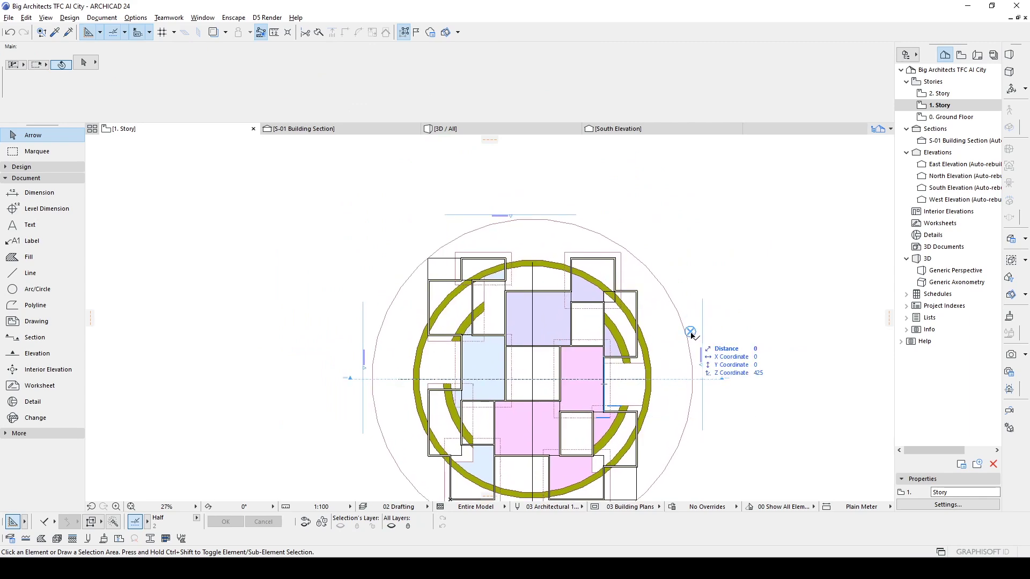
Inspect the shell's arc in the S-01 Building Section, then view the model in 3D / All
{"action": "left_click", "coordinate": [339, 132]}
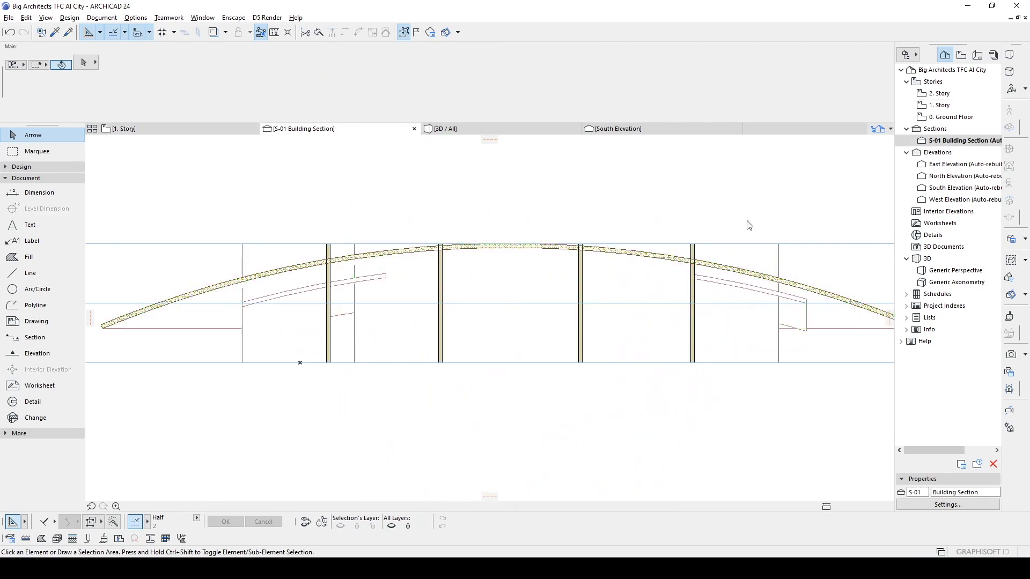
{"action": "scroll", "coordinate": [622, 218], "scroll_direction": "down", "scroll_amount": 2}
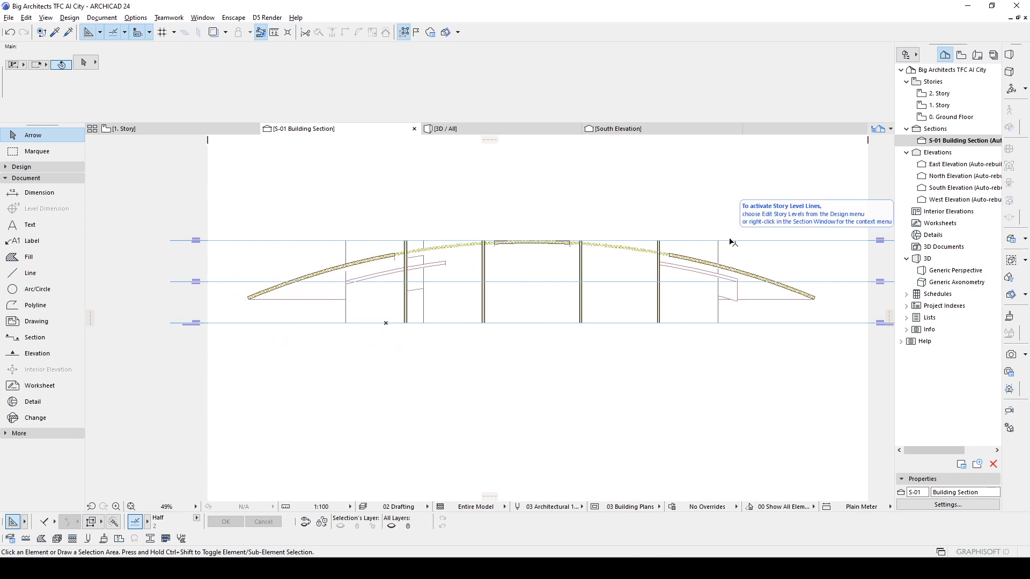
{"action": "left_click", "coordinate": [452, 132]}
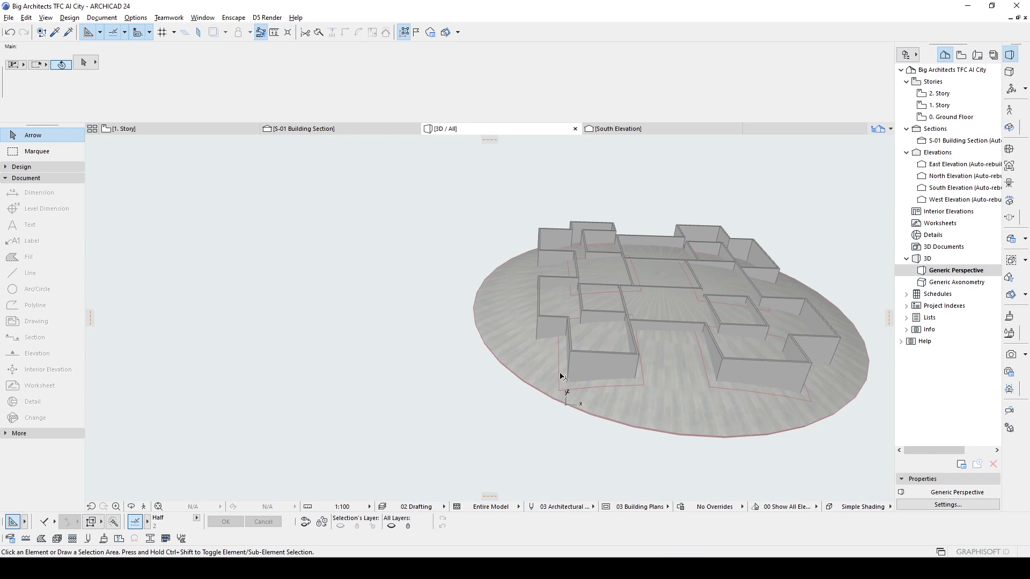
{"action": "middle_click_drag", "start_coordinate": [561, 377], "coordinate": [606, 302], "text": "shift"}
{"action": "left_click", "coordinate": [569, 305]}
{"action": "scroll", "coordinate": [569, 305], "scroll_direction": "up", "scroll_amount": 3}
{"action": "scroll", "coordinate": [539, 238], "scroll_direction": "up", "scroll_amount": 5}
{"action": "mouse_move", "coordinate": [542, 239]}
{"action": "middle_mouse_down", "text": "shift"}
{"action": "mouse_move", "coordinate": [553, 395]}
{"action": "mouse_move", "coordinate": [603, 438]}
{"action": "middle_mouse_up", "text": "shift"}
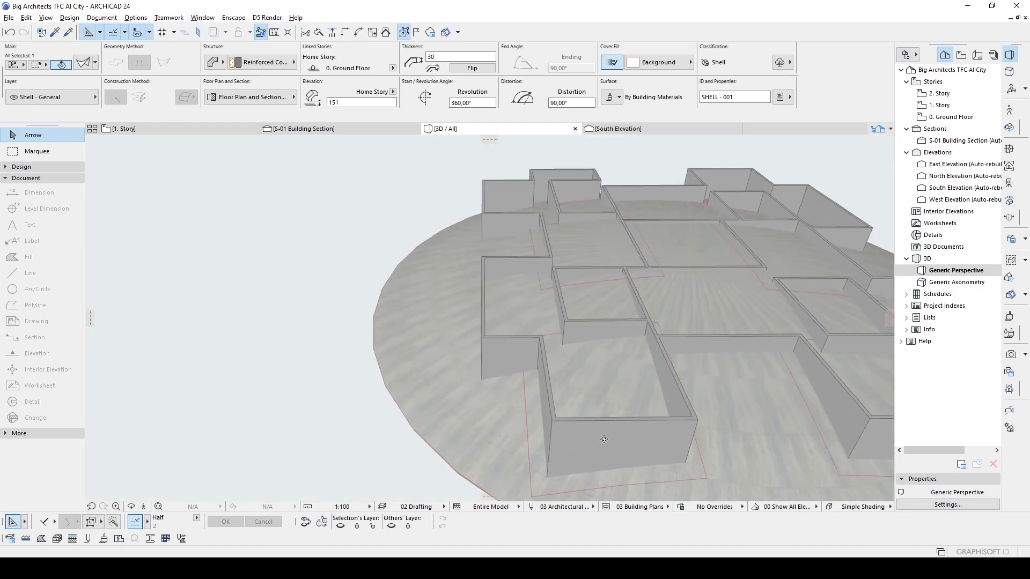
{"action": "left_click", "coordinate": [529, 452], "text": "shift"}
{"action": "mouse_move", "coordinate": [530, 452]}
{"action": "middle_mouse_down", "text": "shift"}
{"action": "mouse_move", "coordinate": [605, 367]}
{"action": "mouse_move", "coordinate": [479, 364]}
{"action": "middle_mouse_up", "text": "shift"}
{"action": "scroll", "coordinate": [570, 374], "scroll_direction": "down", "scroll_amount": 3}
{"action": "scroll", "coordinate": [443, 378], "scroll_direction": "up", "scroll_amount": 3}
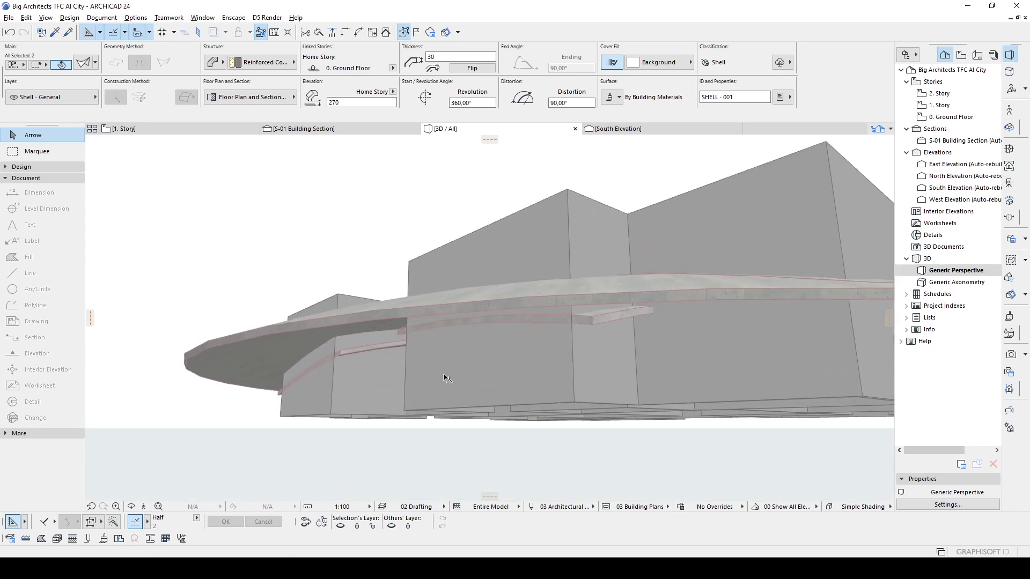
{"action": "scroll", "coordinate": [423, 367], "scroll_direction": "up", "scroll_amount": 3}
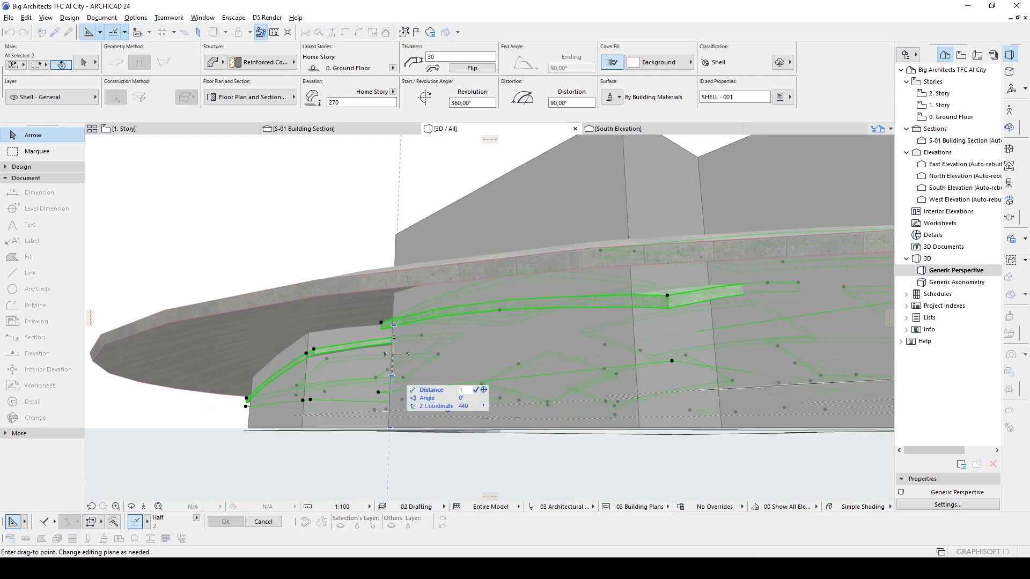
{"action": "left_click", "coordinate": [392, 368]}
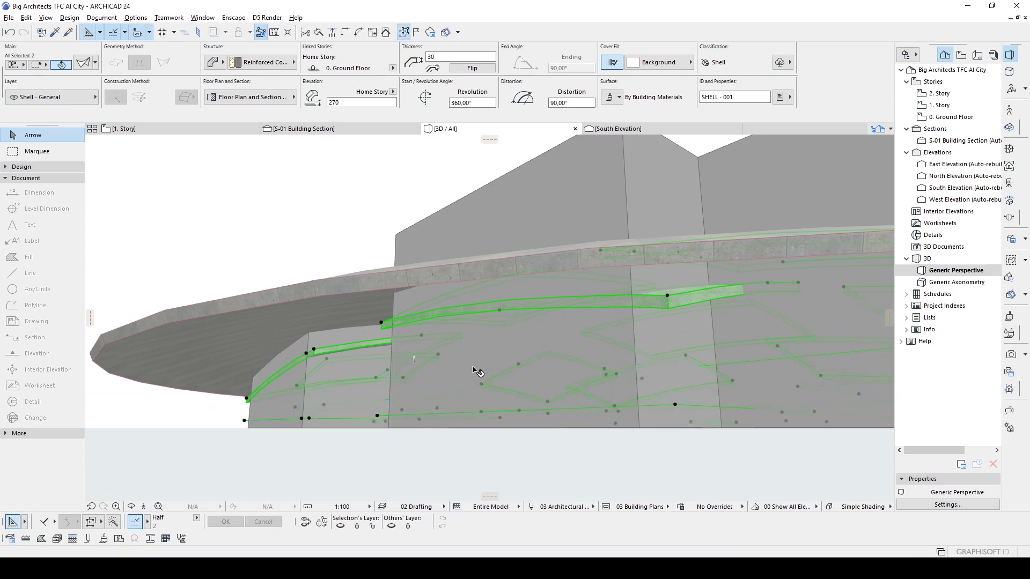
{"action": "middle_click_drag", "start_coordinate": [421, 359], "coordinate": [407, 343], "text": "shift"}
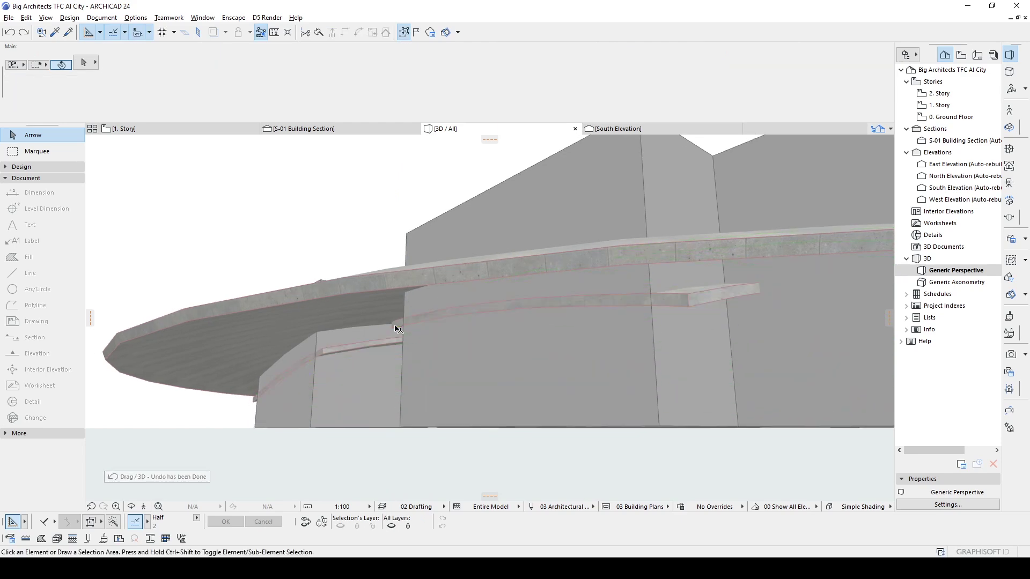
{"action": "left_click", "coordinate": [399, 330]}
{"action": "middle_click_drag", "start_coordinate": [340, 367], "coordinate": [406, 315], "text": "shift"}
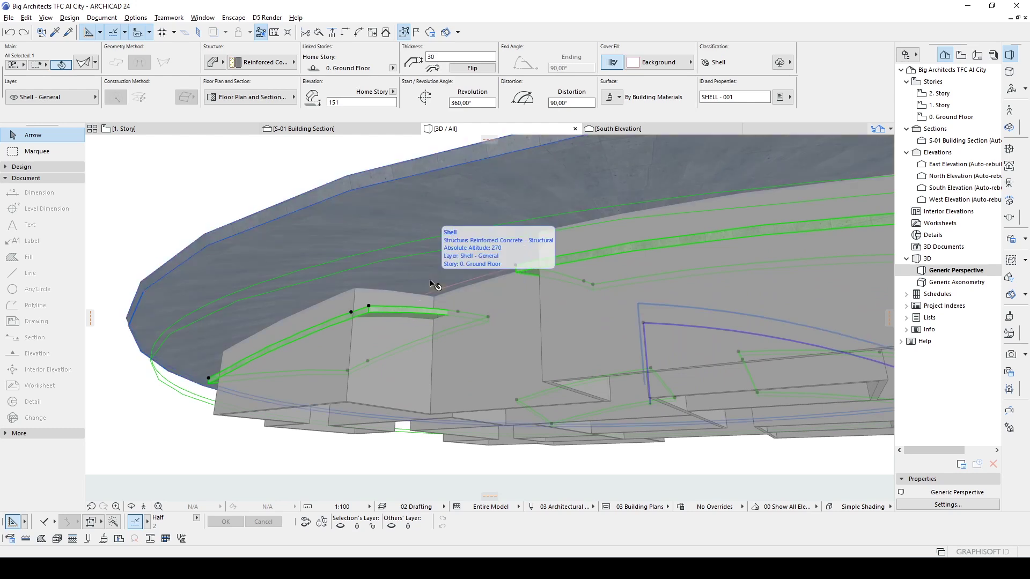
{"action": "left_click", "coordinate": [266, 180]}
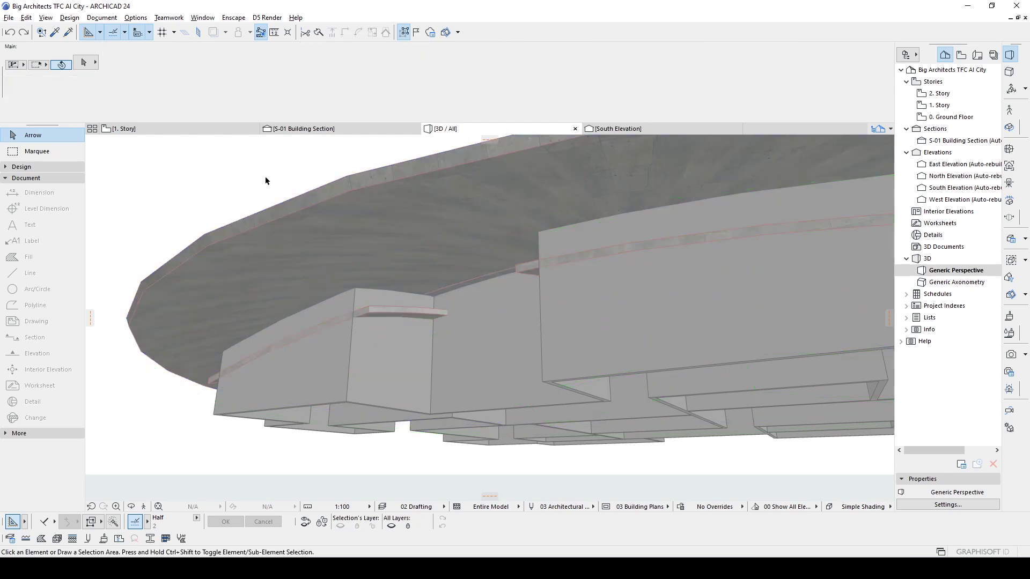
{"action": "left_click", "coordinate": [383, 314]}
{"action": "left_click", "coordinate": [223, 392]}
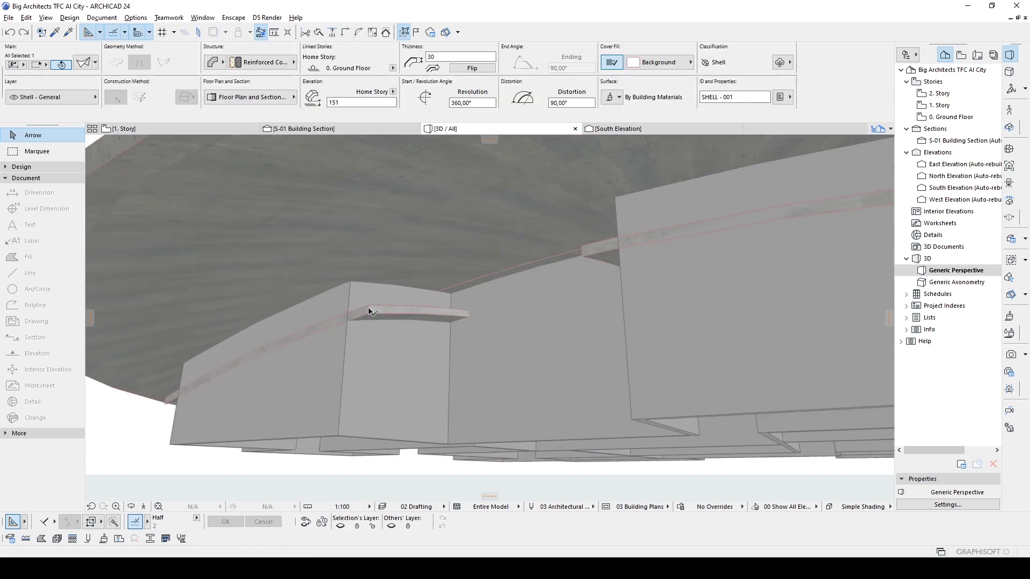
{"action": "scroll", "coordinate": [392, 320], "scroll_direction": "down", "scroll_amount": 2}
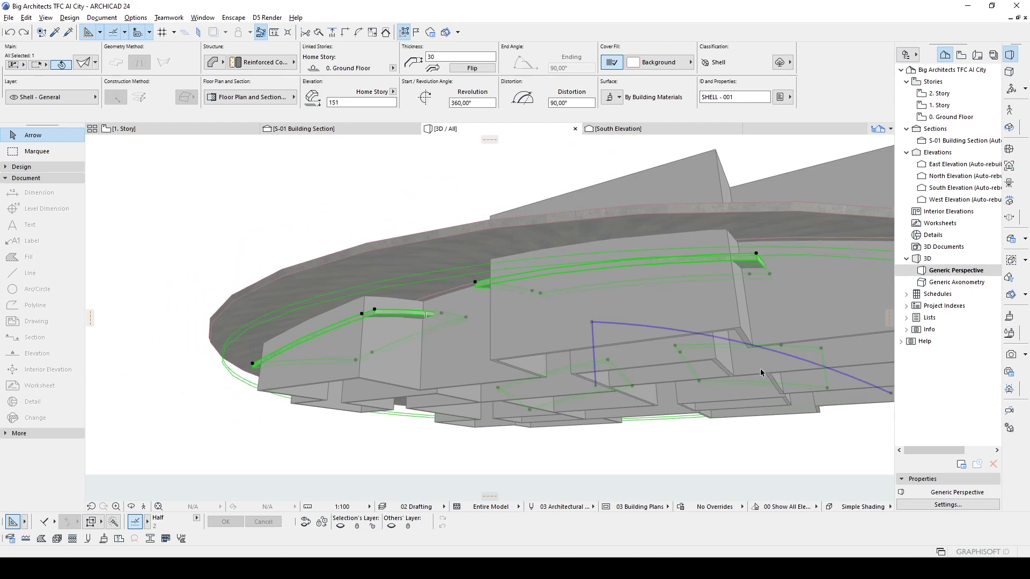
{"action": "middle_click_drag", "start_coordinate": [392, 320], "coordinate": [634, 330], "text": "shift"}
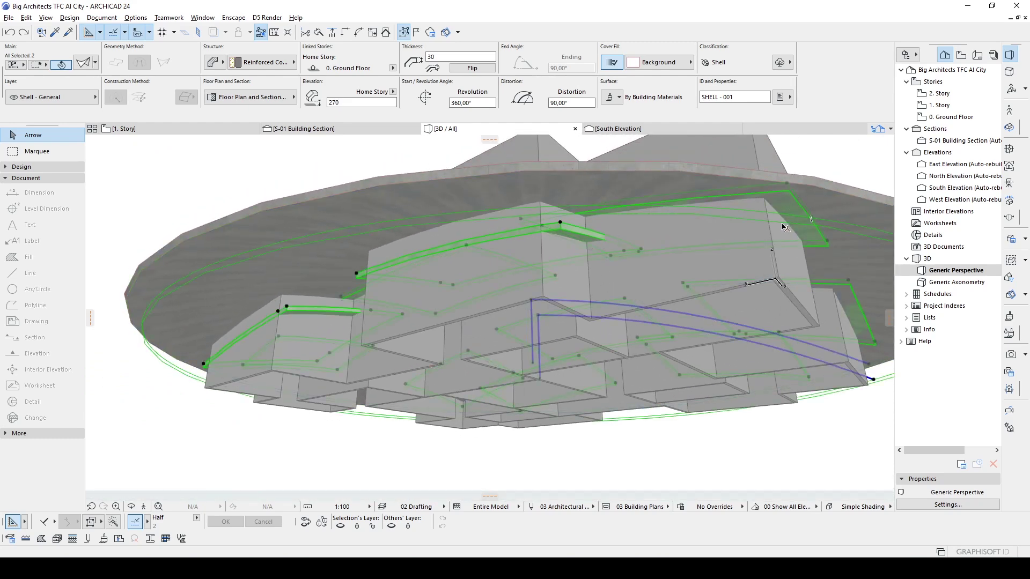
{"action": "left_click", "coordinate": [856, 354], "text": "shift"}
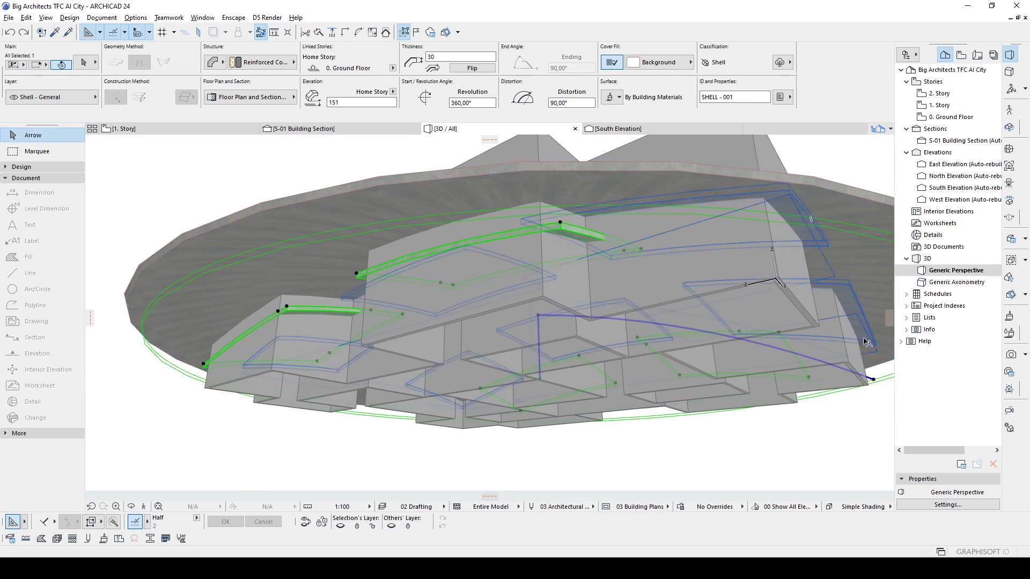
{"action": "mouse_move", "coordinate": [856, 354]}
{"action": "middle_mouse_down", "text": "shift"}
{"action": "mouse_move", "coordinate": [647, 363]}
{"action": "mouse_move", "coordinate": [765, 313]}
{"action": "mouse_move", "coordinate": [447, 195]}
{"action": "middle_mouse_up", "text": "shift"}
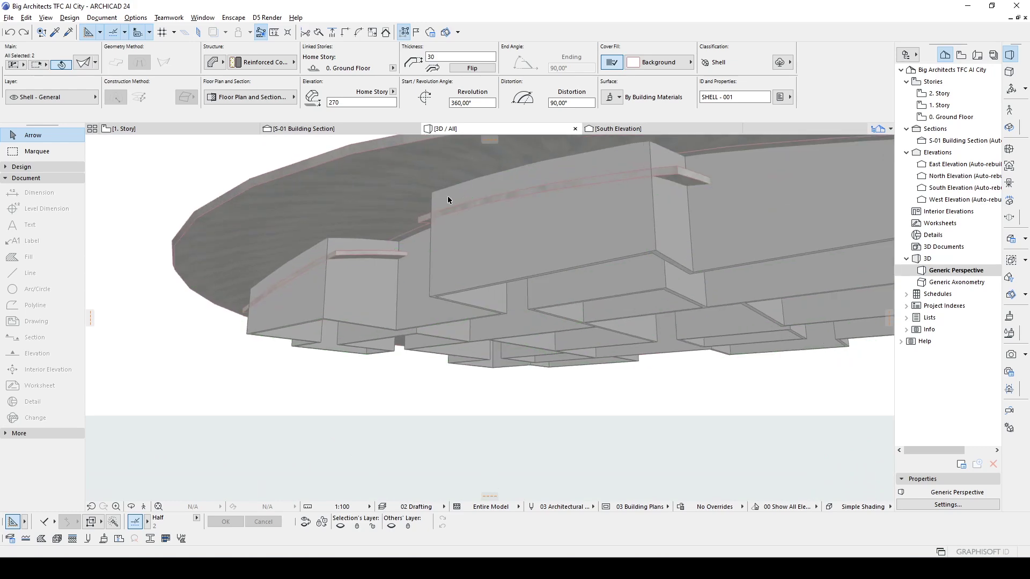
Lift the selected shells by 100 and undo an accidental shell deletion
{"action": "key", "text": "ctrl+d"}
{"action": "left_click", "coordinate": [463, 244]}
{"action": "type", "text": "1"}
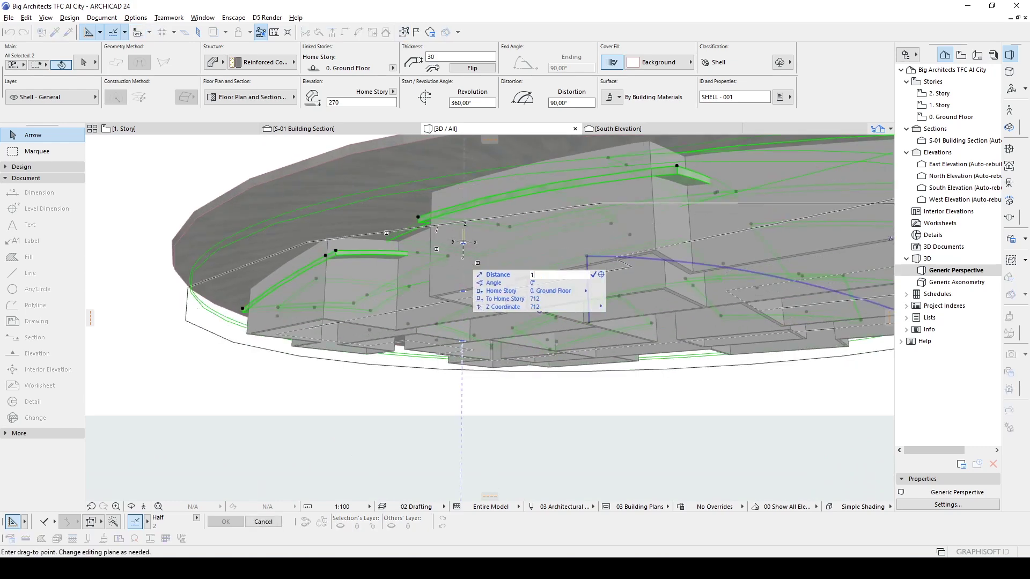
{"action": "key", "text": "Return"}
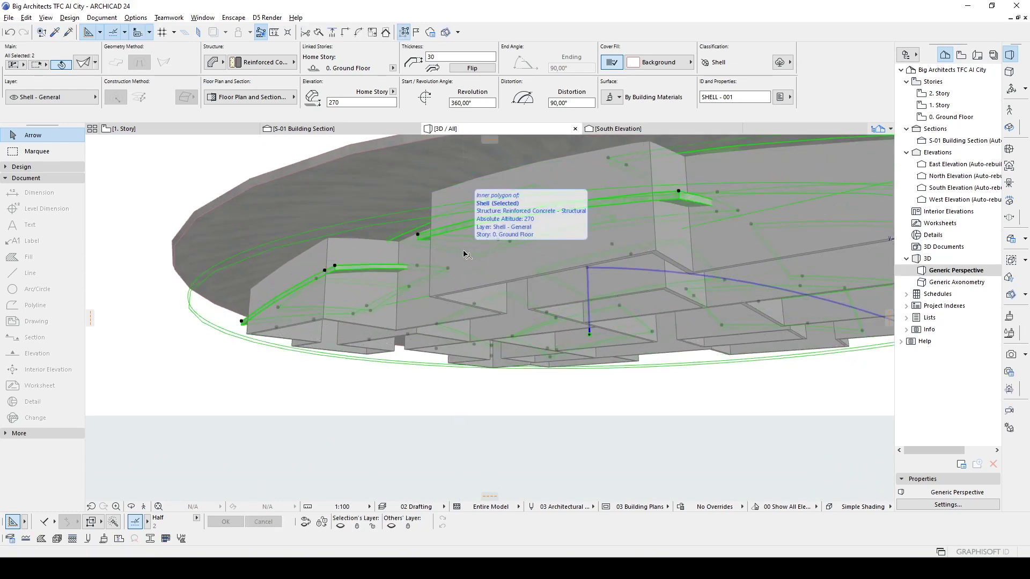
{"action": "middle_click_drag", "start_coordinate": [467, 255], "coordinate": [471, 303], "text": "shift"}
{"action": "key", "text": "Escape"}
{"action": "mouse_move", "coordinate": [229, 333]}
{"action": "middle_mouse_down", "text": "shift"}
{"action": "mouse_move", "coordinate": [411, 347]}
{"action": "mouse_move", "coordinate": [470, 319]}
{"action": "middle_mouse_up", "text": "shift"}
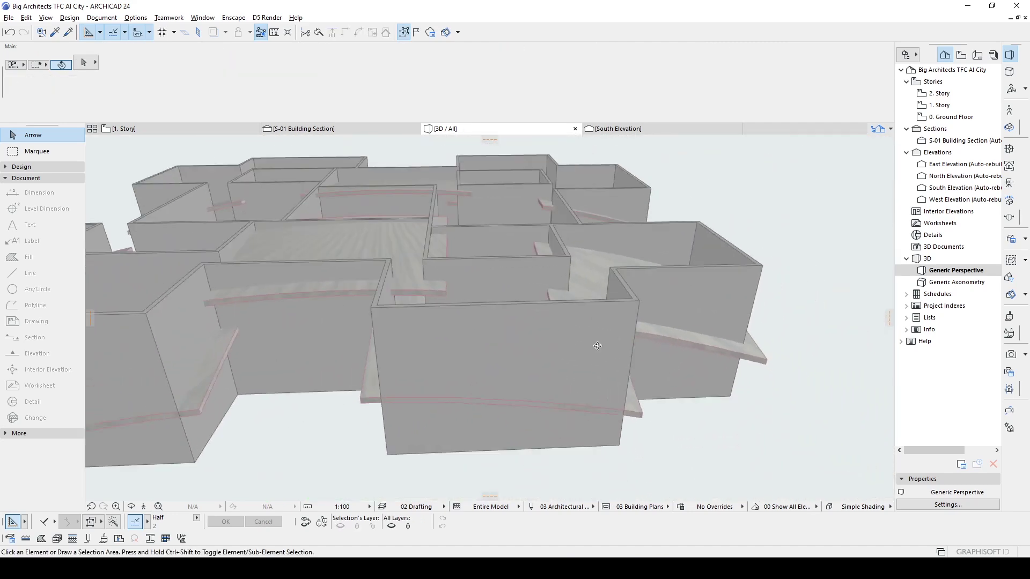
{"action": "key", "text": "ctrl+z"}
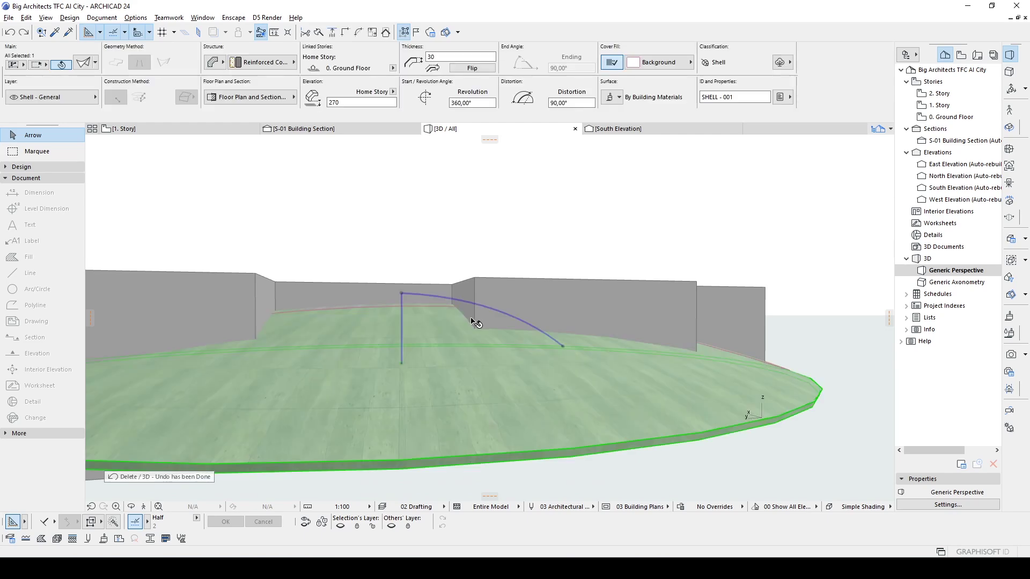
{"action": "key", "text": "ctrl+z"}
Lift the curved ledge shell up by 100
{"action": "left_click", "coordinate": [481, 279]}
{"action": "scroll", "coordinate": [488, 287], "scroll_direction": "up", "scroll_amount": 3}
{"action": "key", "text": "ctrl+d"}
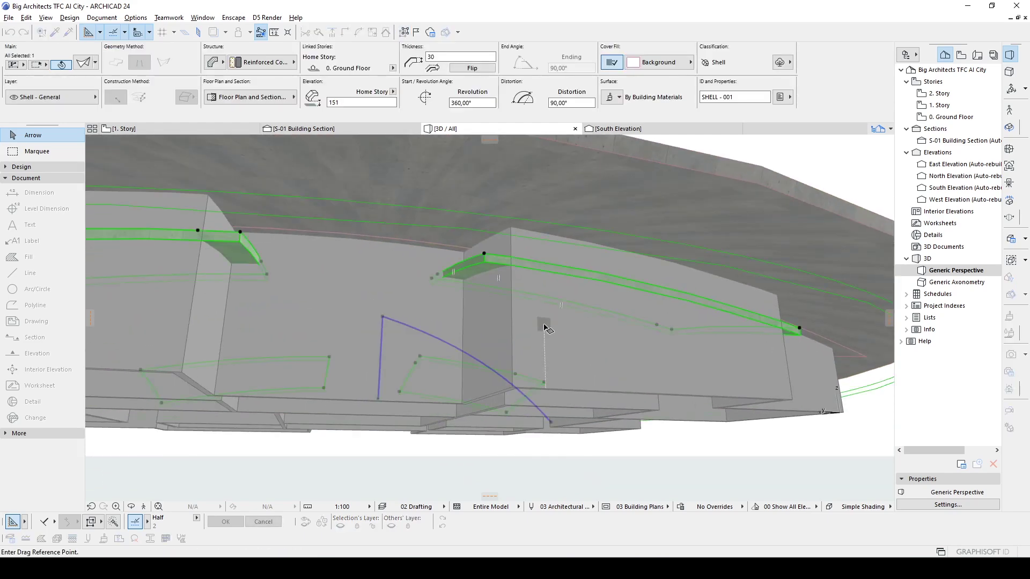
{"action": "left_click", "coordinate": [542, 322]}
{"action": "key", "text": "Return"}
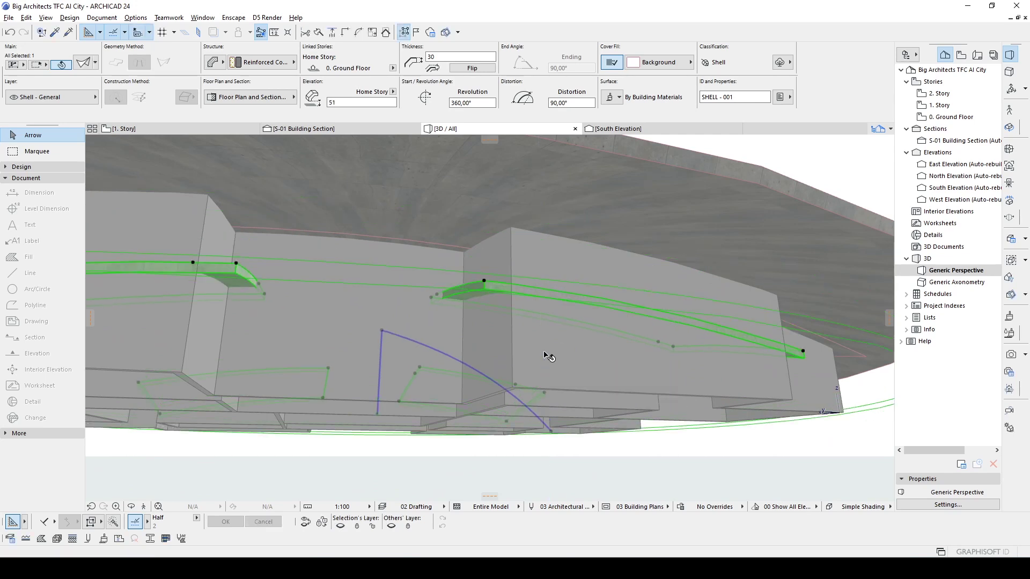
{"action": "key", "text": "Escape"}
Raise the disc-shaped shell by 100 and return to the 1. Story plan
{"action": "left_click", "coordinate": [428, 247]}
{"action": "key", "text": "ctrl+d"}
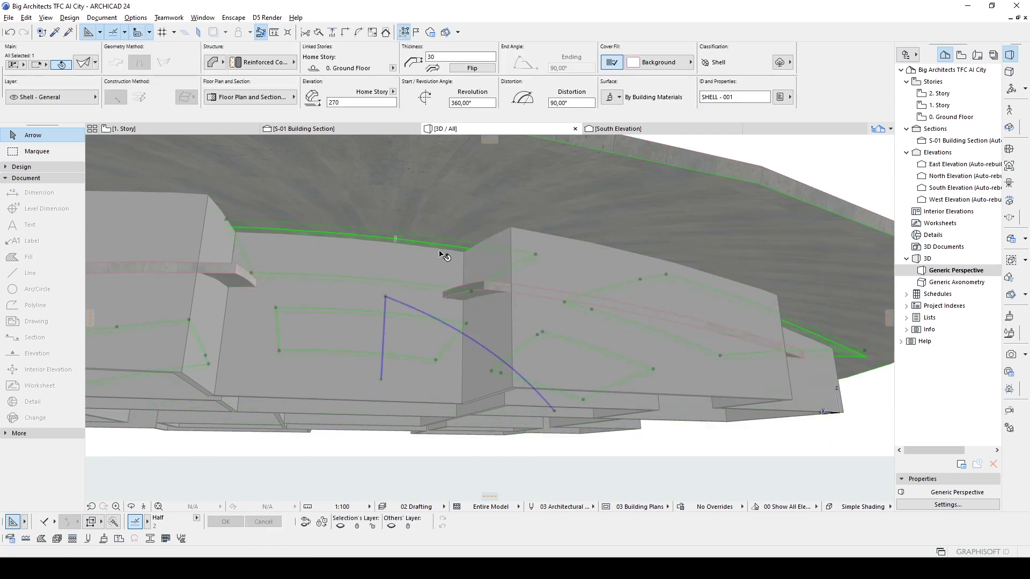
{"action": "left_click", "coordinate": [432, 249]}
{"action": "type", "text": "0"}
{"action": "key", "text": "Return"}
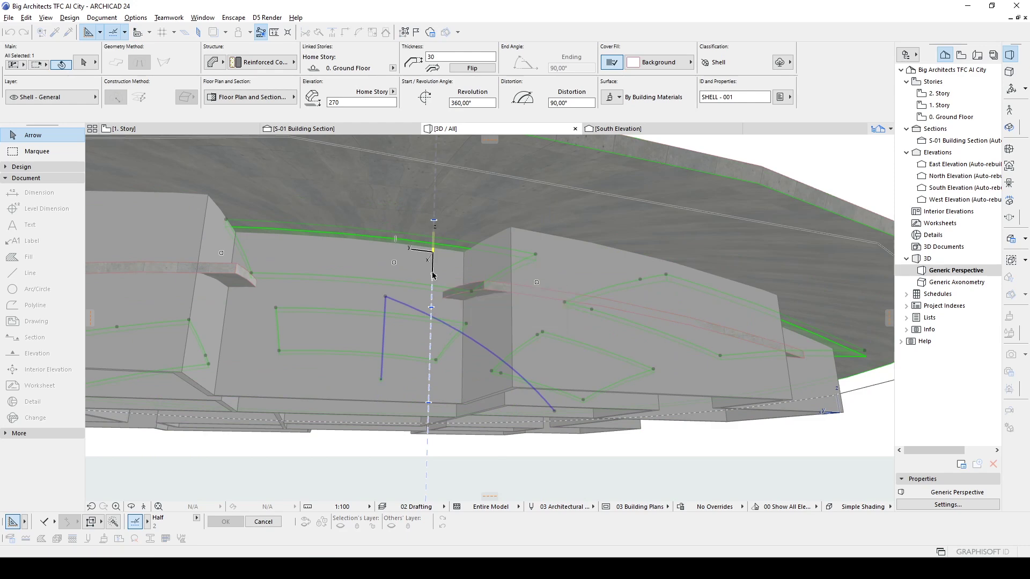
{"action": "key", "text": "Escape"}
{"action": "scroll", "coordinate": [438, 227], "scroll_direction": "down", "scroll_amount": 5}
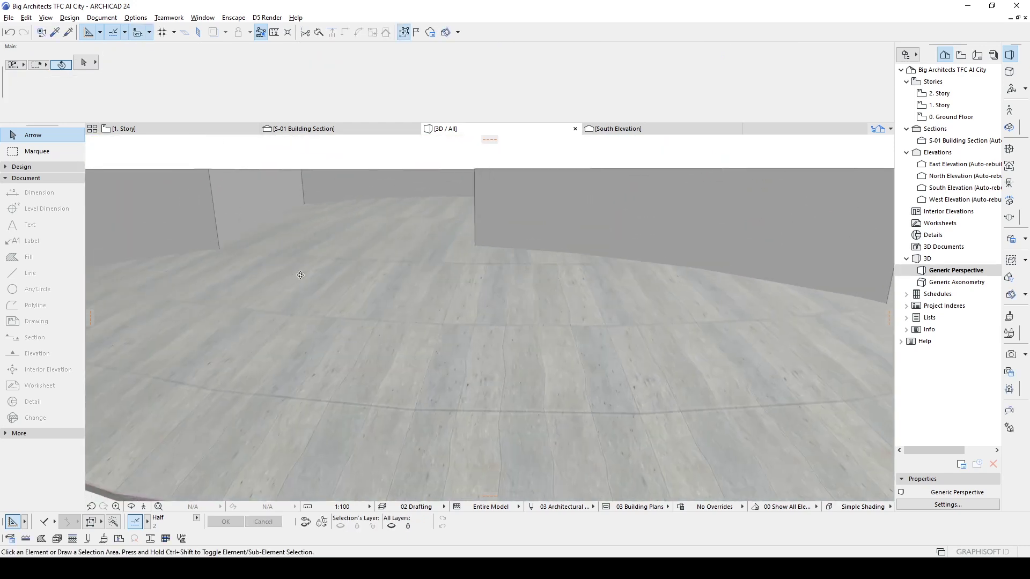
{"action": "scroll", "coordinate": [439, 227], "scroll_direction": "down", "scroll_amount": 5}
{"action": "mouse_move", "coordinate": [552, 304]}
{"action": "middle_mouse_down"}
{"action": "mouse_move", "coordinate": [417, 307]}
{"action": "mouse_move", "coordinate": [488, 315]}
{"action": "mouse_move", "coordinate": [713, 240]}
{"action": "mouse_move", "coordinate": [714, 269]}
{"action": "mouse_move", "coordinate": [690, 317]}
{"action": "mouse_move", "coordinate": [384, 269]}
{"action": "middle_mouse_up"}
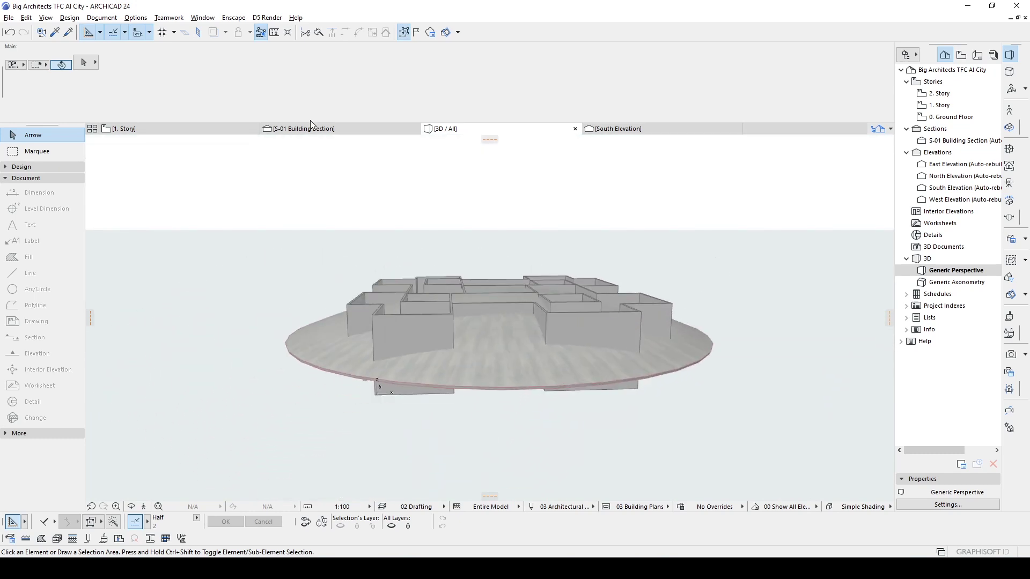
{"action": "left_click", "coordinate": [159, 128]}
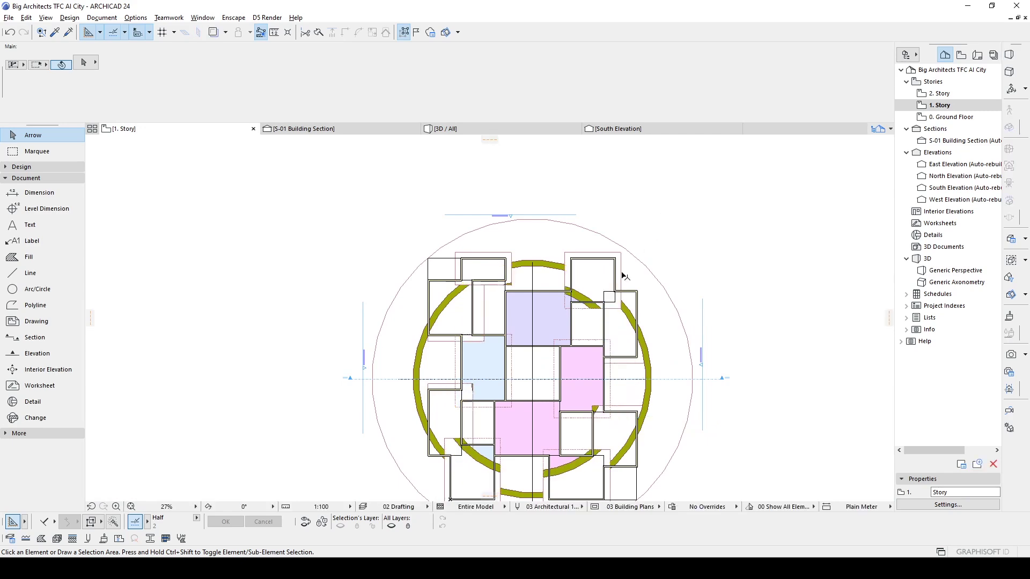
Inspect the circular shell and the rectangular-piece shell, then clear the selection
{"action": "middle_click_drag", "start_coordinate": [617, 278], "coordinate": [626, 213]}
{"action": "left_click", "coordinate": [665, 230]}
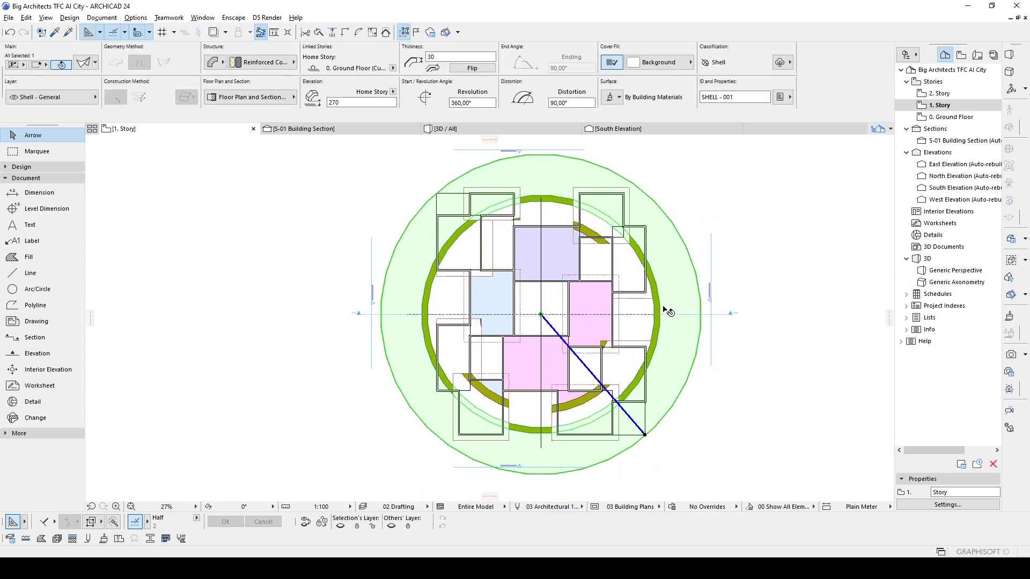
{"action": "scroll", "coordinate": [665, 309], "scroll_direction": "up", "scroll_amount": 2}
{"action": "left_click", "coordinate": [357, 258]}
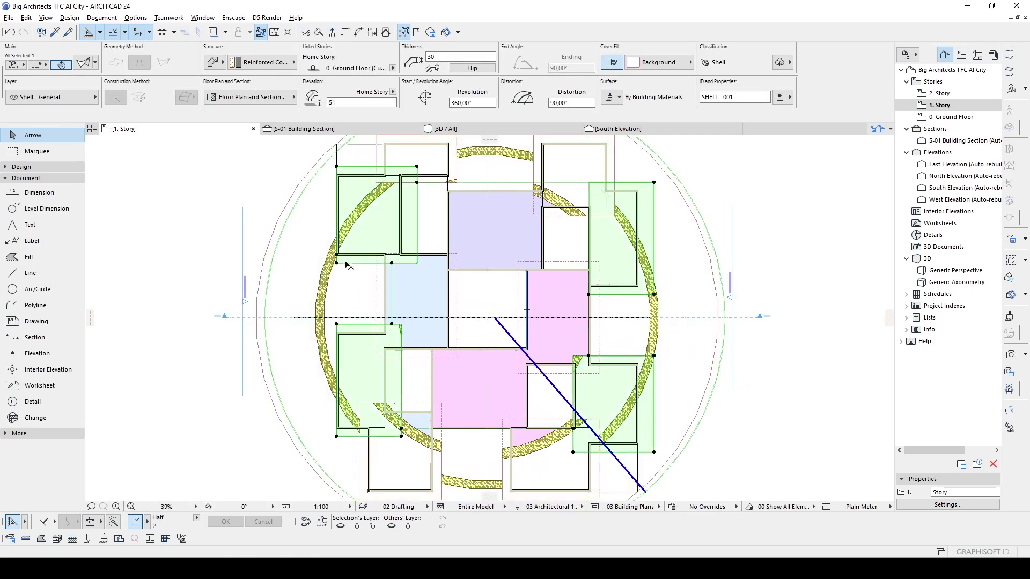
{"action": "mouse_move", "coordinate": [371, 397]}
{"action": "middle_mouse_down"}
{"action": "mouse_move", "coordinate": [403, 346]}
{"action": "mouse_move", "coordinate": [439, 429]}
{"action": "middle_mouse_up"}
{"action": "key", "text": "Escape"}
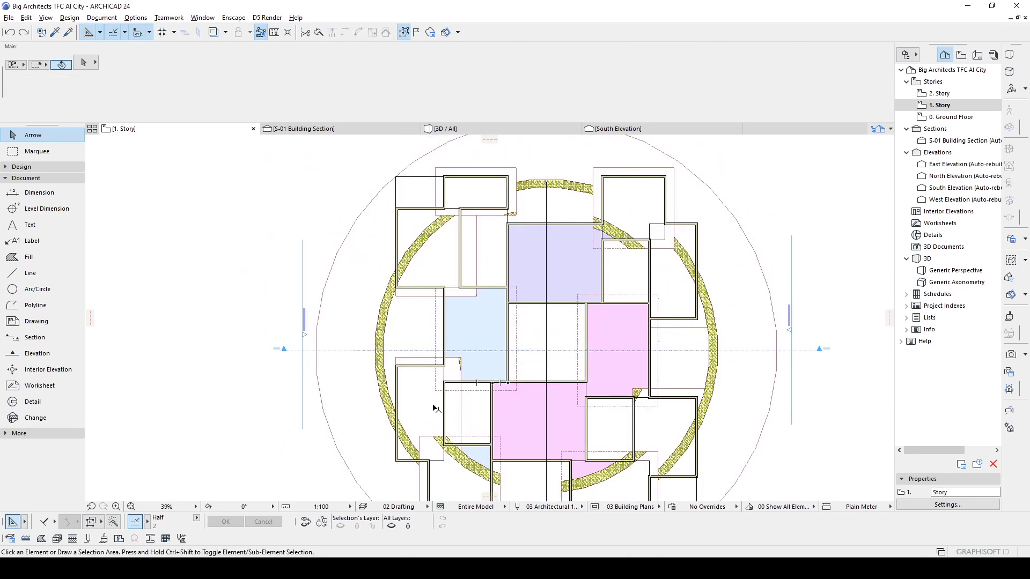
{"action": "scroll", "coordinate": [384, 408], "scroll_direction": "up", "scroll_amount": 2}
{"action": "scroll", "coordinate": [452, 317], "scroll_direction": "up", "scroll_amount": 3}
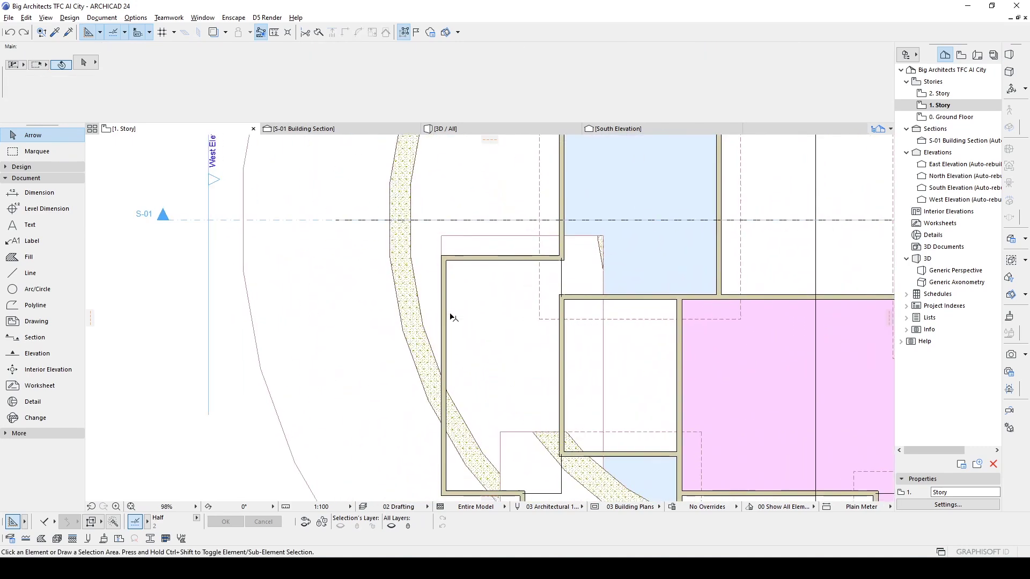
Offset the shell's left and right edges to line up with the room walls
{"action": "left_click", "coordinate": [439, 246]}
{"action": "type", "text": "100"}
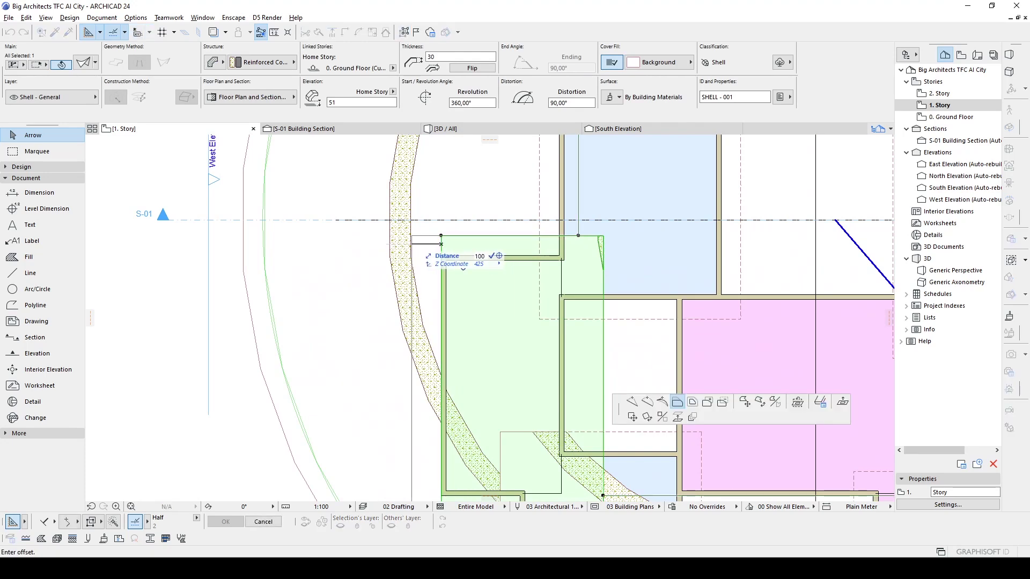
{"action": "key", "text": "Return"}
{"action": "left_click", "coordinate": [606, 347]}
{"action": "left_click", "coordinate": [603, 343]}
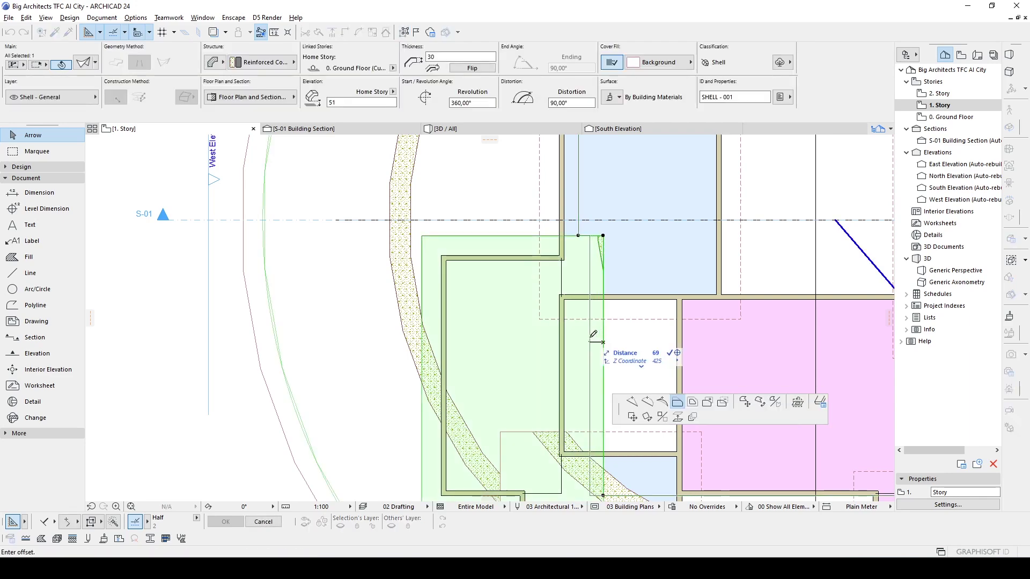
{"action": "key", "text": "Return"}
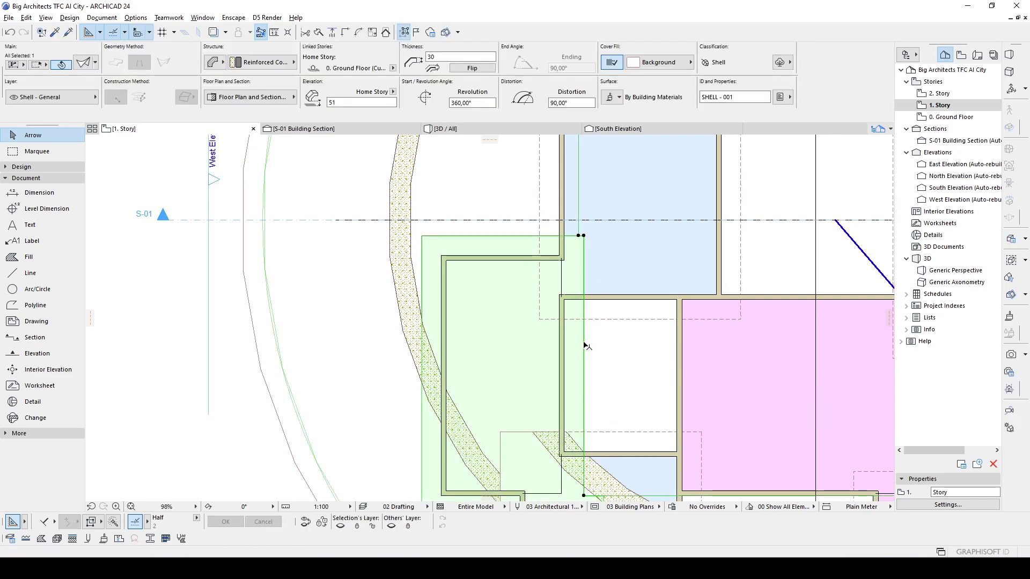
Pull another right edge inward and offset the left edge by 100
{"action": "scroll", "coordinate": [587, 345], "scroll_direction": "down", "scroll_amount": 2}
{"action": "scroll", "coordinate": [593, 349], "scroll_direction": "down", "scroll_amount": 2}
{"action": "scroll", "coordinate": [593, 349], "scroll_direction": "down", "scroll_amount": 2}
{"action": "left_click", "coordinate": [772, 336]}
{"action": "key", "text": "Return"}
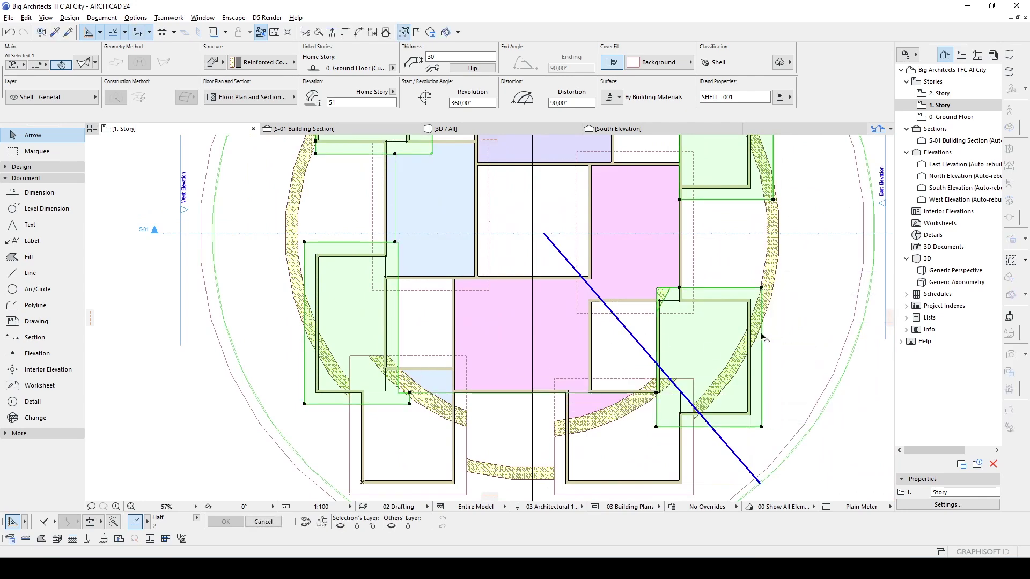
{"action": "left_click", "coordinate": [655, 402]}
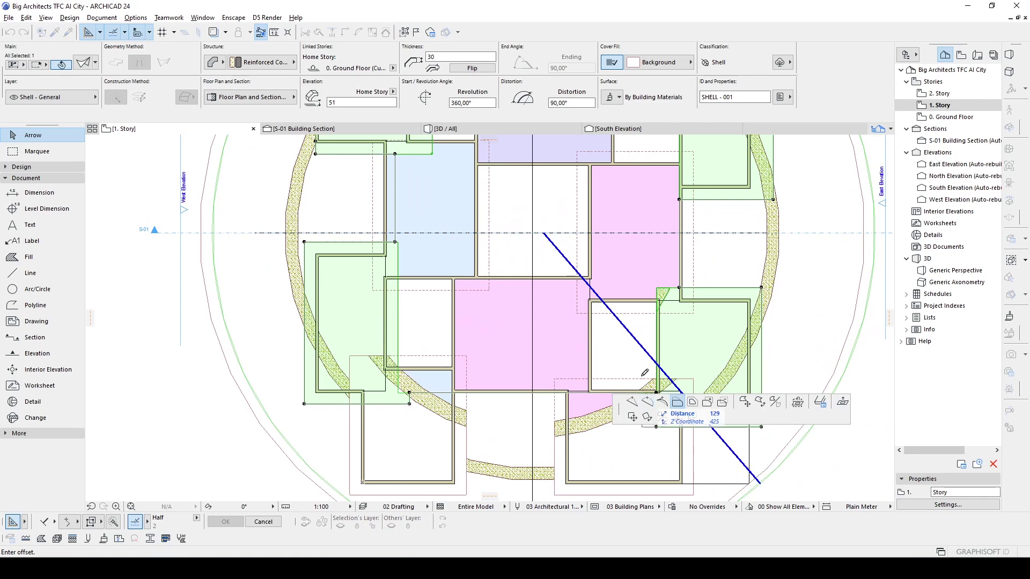
{"action": "scroll", "coordinate": [653, 344], "scroll_direction": "up", "scroll_amount": 2}
{"action": "type", "text": "100"}
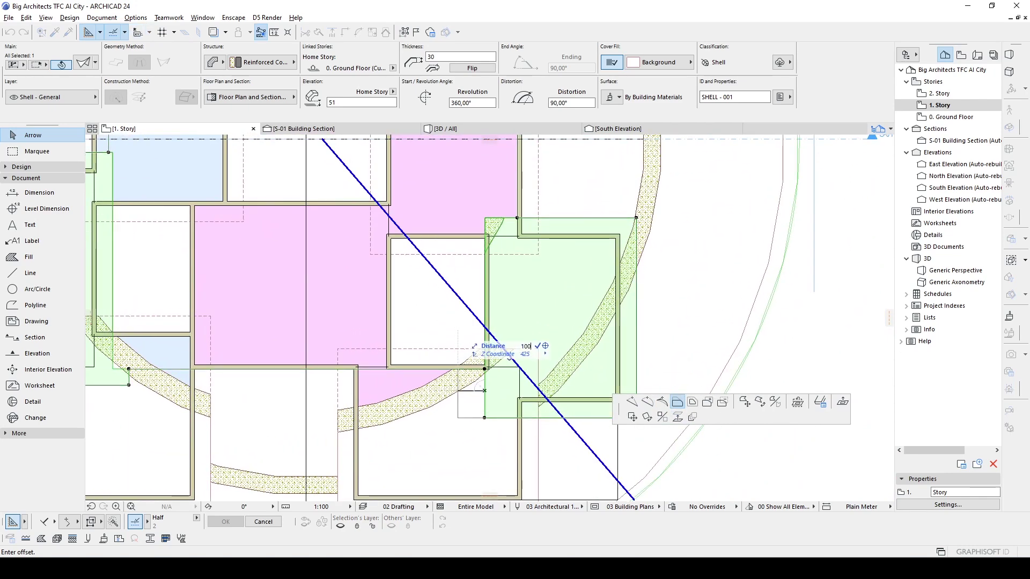
{"action": "key", "text": "Return"}
Offset three more shell edges, pulling the upper right edges inward by 100
{"action": "left_click", "coordinate": [483, 343]}
{"action": "key", "text": "Return"}
{"action": "scroll", "coordinate": [536, 347], "scroll_direction": "down", "scroll_amount": 2}
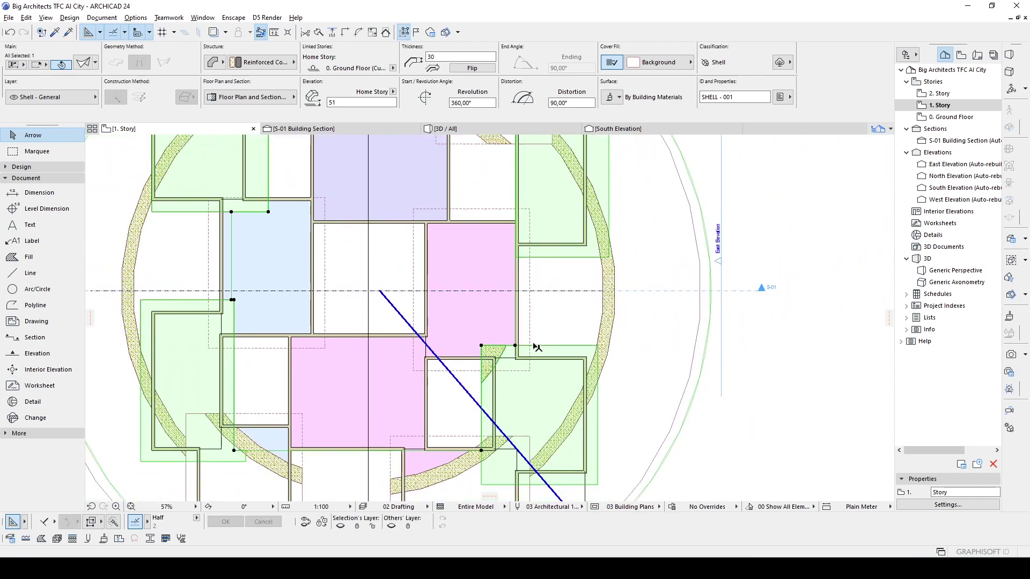
{"action": "middle_click_drag", "start_coordinate": [553, 267], "coordinate": [564, 382]}
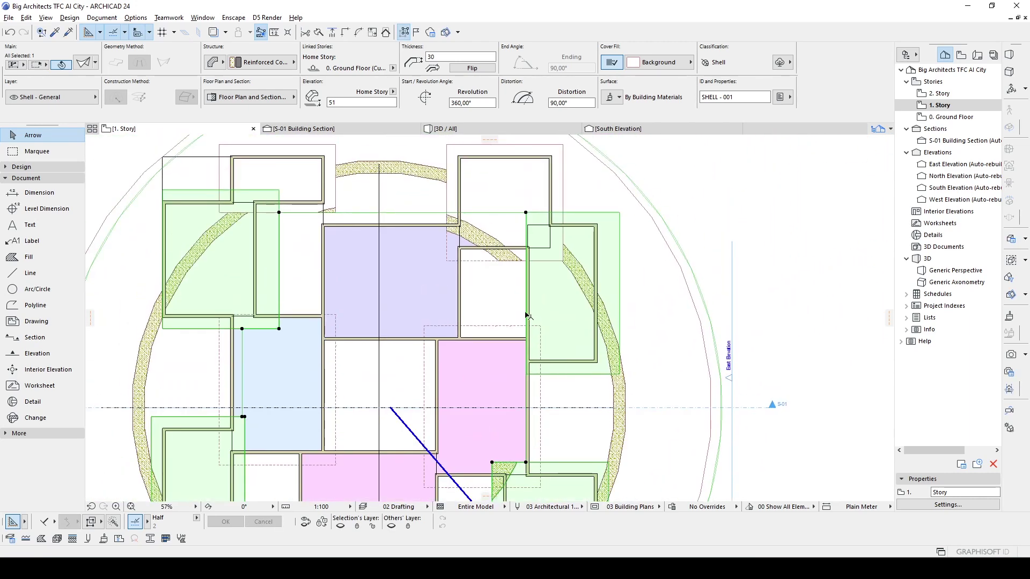
{"action": "left_click", "coordinate": [526, 313]}
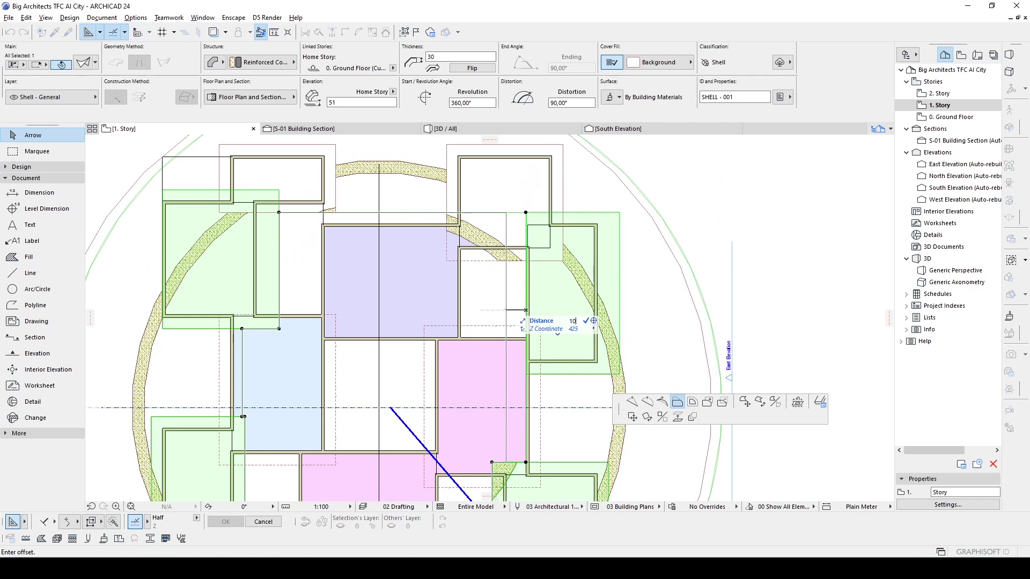
{"action": "type", "text": "0"}
{"action": "key", "text": "Return"}
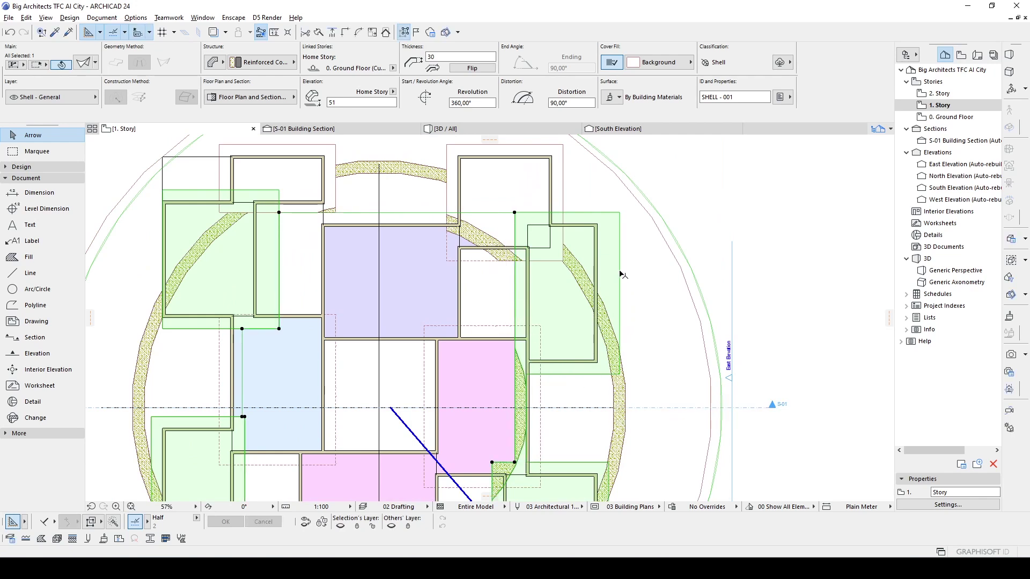
{"action": "left_click", "coordinate": [620, 265]}
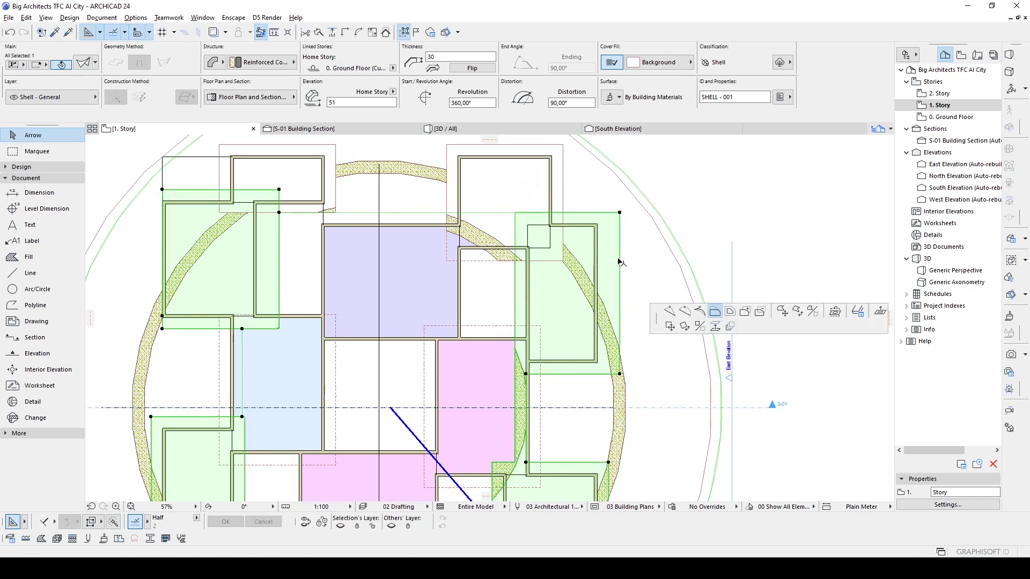
{"action": "type", "text": "10"}
{"action": "key", "text": "Return"}
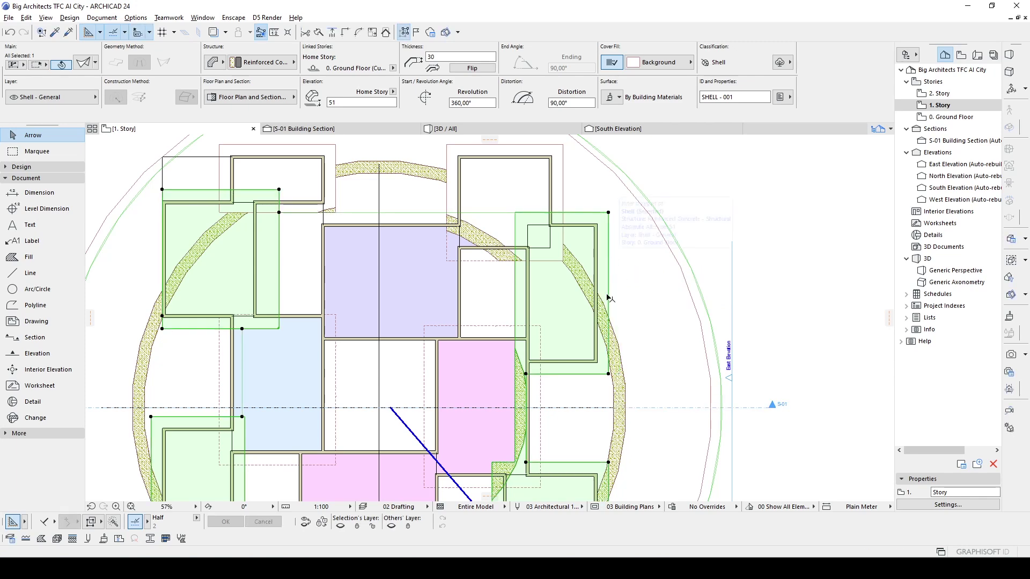
Move a shell corner node so it sits against the wall
{"action": "scroll", "coordinate": [574, 375], "scroll_direction": "up", "scroll_amount": 3}
{"action": "scroll", "coordinate": [536, 369], "scroll_direction": "up", "scroll_amount": 1}
{"action": "left_click", "coordinate": [473, 370]}
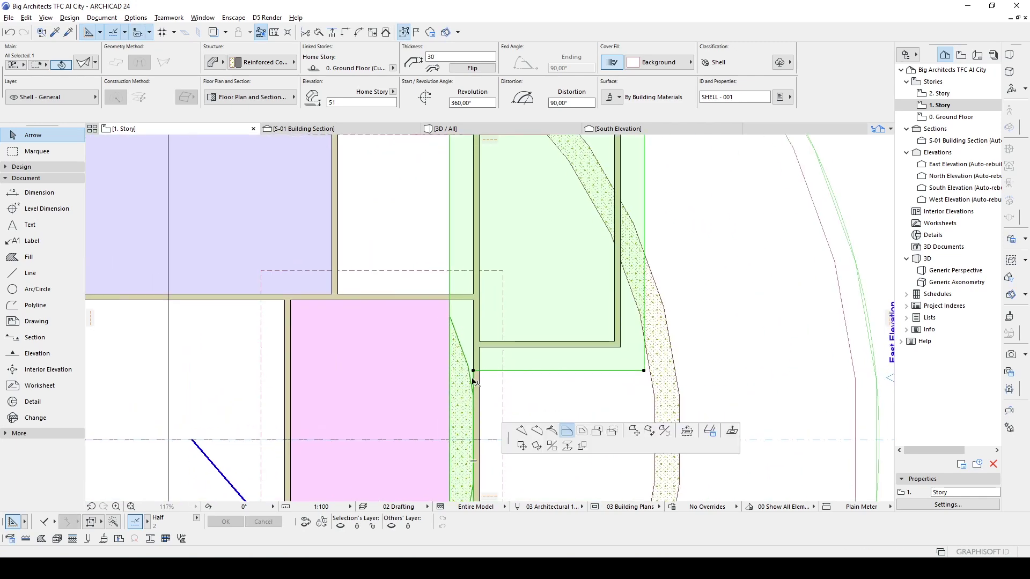
{"action": "left_click", "coordinate": [452, 370]}
{"action": "scroll", "coordinate": [515, 296], "scroll_direction": "down", "scroll_amount": 4}
{"action": "scroll", "coordinate": [514, 296], "scroll_direction": "down", "scroll_amount": 1}
{"action": "middle_click_drag", "start_coordinate": [216, 255], "coordinate": [309, 251]}
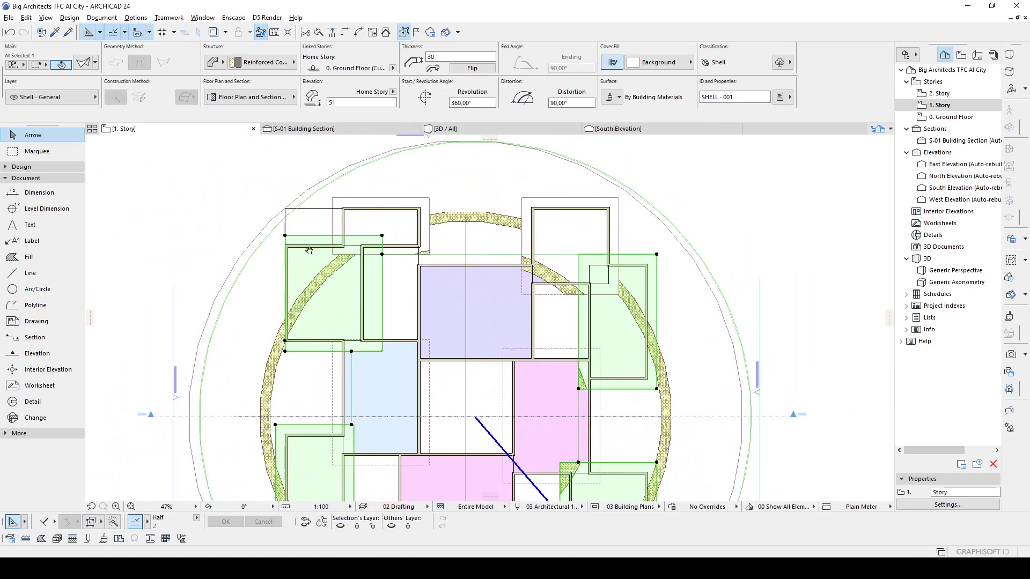
Offset the upper-left edge and two further shell edges to fit the rooms
{"action": "left_click", "coordinate": [287, 263]}
{"action": "type", "text": "1"}
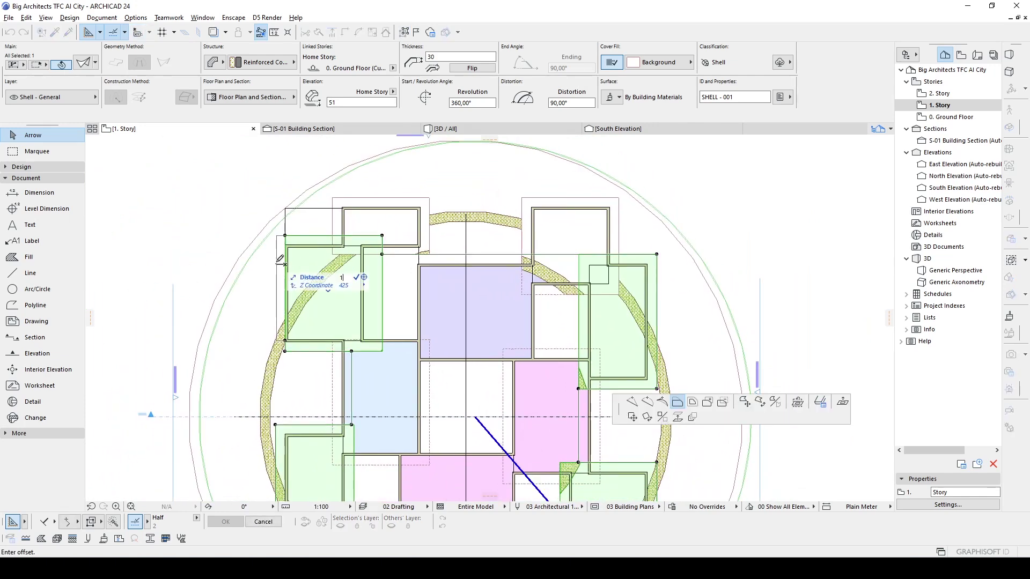
{"action": "key", "text": "Return"}
{"action": "scroll", "coordinate": [285, 350], "scroll_direction": "up", "scroll_amount": 5}
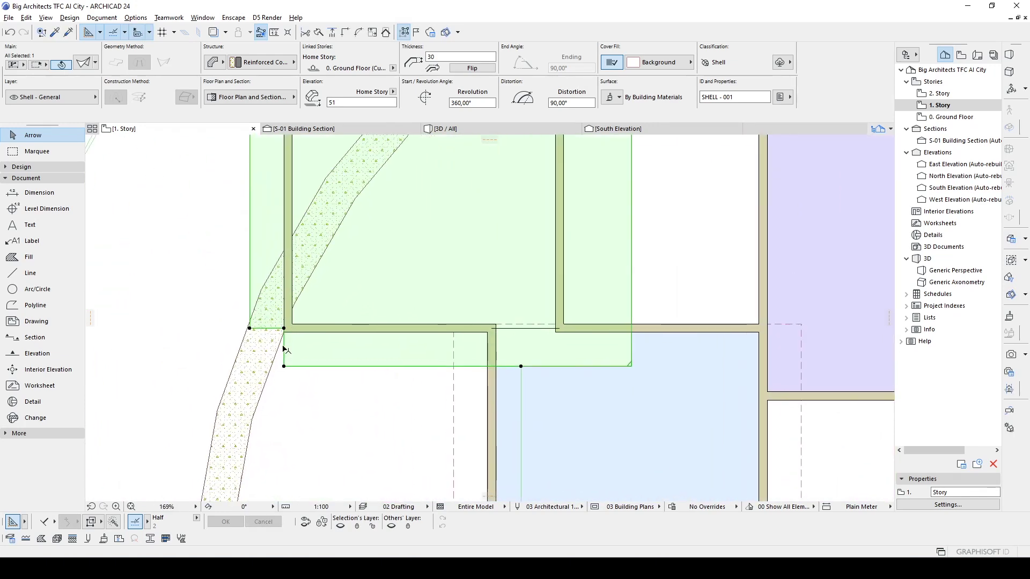
{"action": "left_click", "coordinate": [284, 349]}
{"action": "key", "text": "Return"}
{"action": "scroll", "coordinate": [258, 319], "scroll_direction": "down", "scroll_amount": 3}
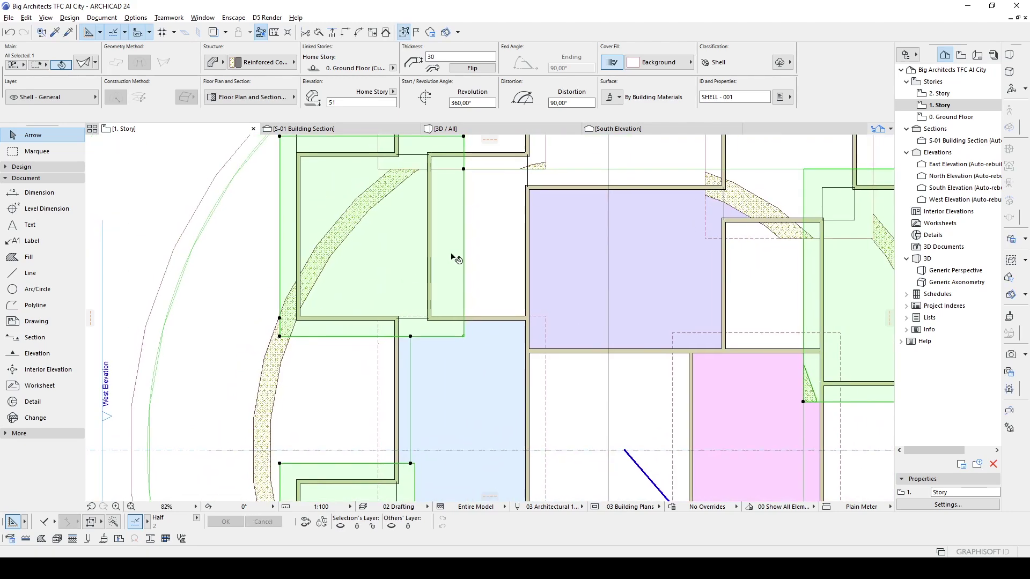
{"action": "left_click", "coordinate": [464, 243]}
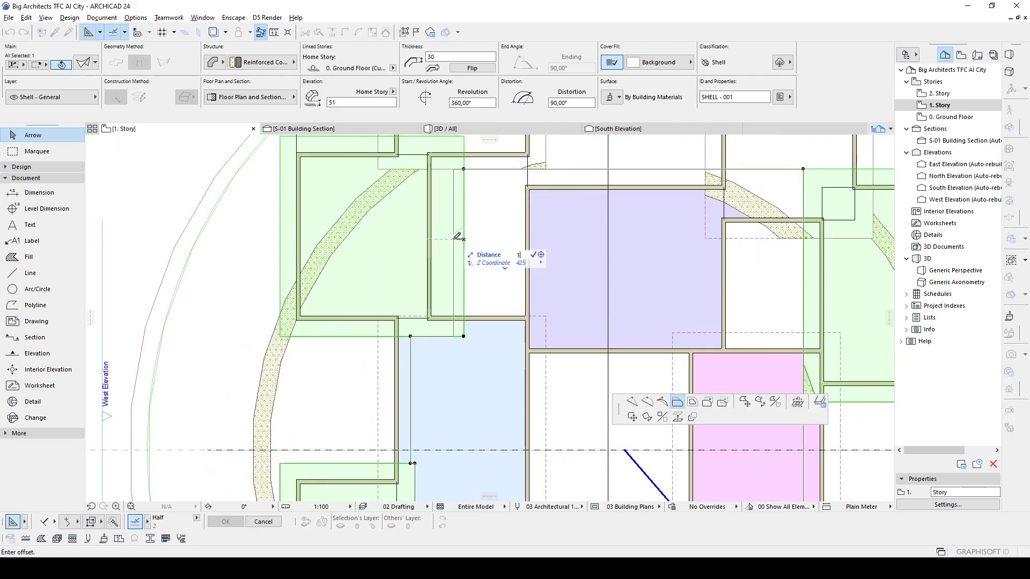
{"action": "key", "text": "Return"}
Check the top of the shell arc, dismiss the edge options and deselect the shell
{"action": "middle_click_drag", "start_coordinate": [451, 236], "coordinate": [434, 313]}
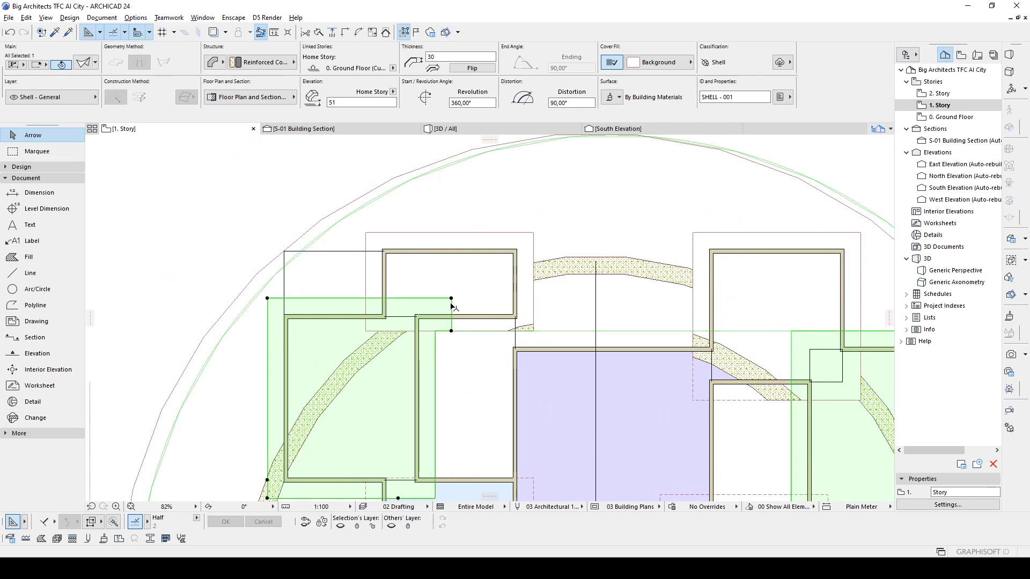
{"action": "left_click", "coordinate": [452, 308]}
{"action": "key", "text": "Escape"}
{"action": "scroll", "coordinate": [499, 263], "scroll_direction": "down", "scroll_amount": 3}
{"action": "scroll", "coordinate": [498, 262], "scroll_direction": "down", "scroll_amount": 3}
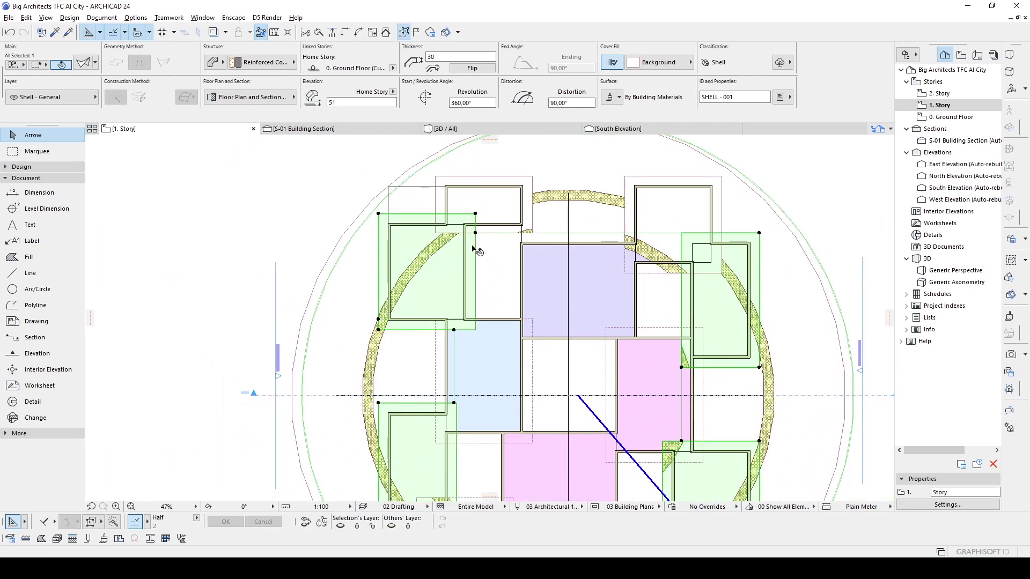
{"action": "scroll", "coordinate": [499, 263], "scroll_direction": "down", "scroll_amount": 2}
{"action": "key", "text": "Escape"}
{"action": "scroll", "coordinate": [509, 304], "scroll_direction": "up", "scroll_amount": 4}
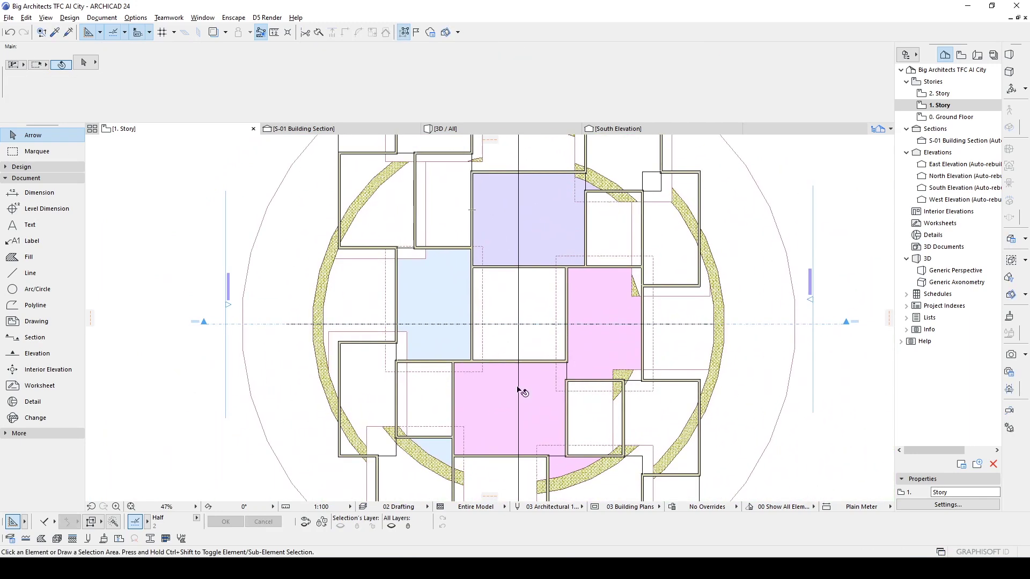
{"action": "left_click", "coordinate": [406, 409]}
{"action": "scroll", "coordinate": [406, 410], "scroll_direction": "up", "scroll_amount": 3}
{"action": "scroll", "coordinate": [406, 410], "scroll_direction": "up", "scroll_amount": 2}
{"action": "left_click", "coordinate": [389, 432]}
{"action": "scroll", "coordinate": [389, 435], "scroll_direction": "down", "scroll_amount": 5}
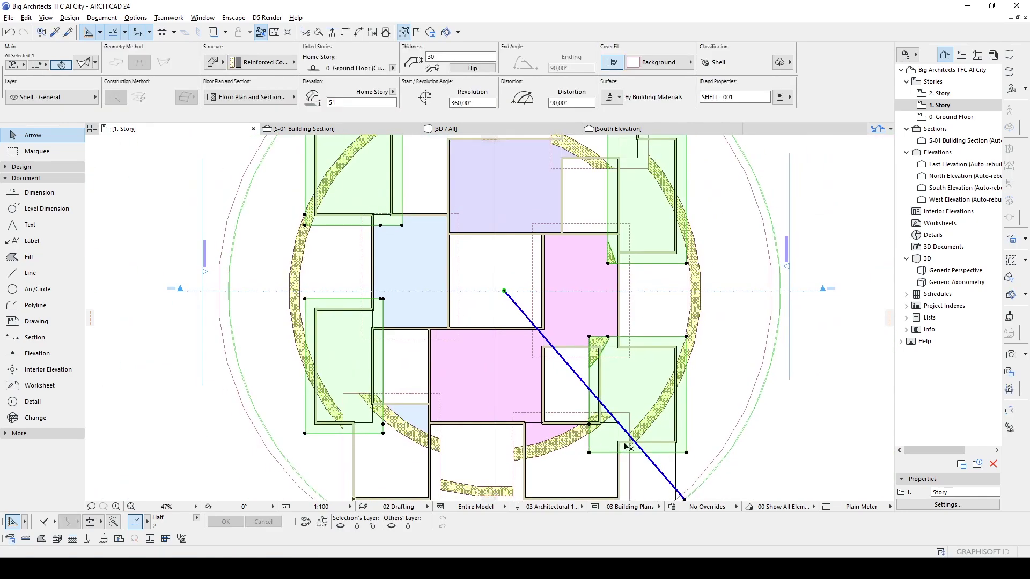
{"action": "scroll", "coordinate": [703, 320], "scroll_direction": "down", "scroll_amount": 3}
{"action": "scroll", "coordinate": [703, 320], "scroll_direction": "down", "scroll_amount": 2}
{"action": "key", "text": "F3"}
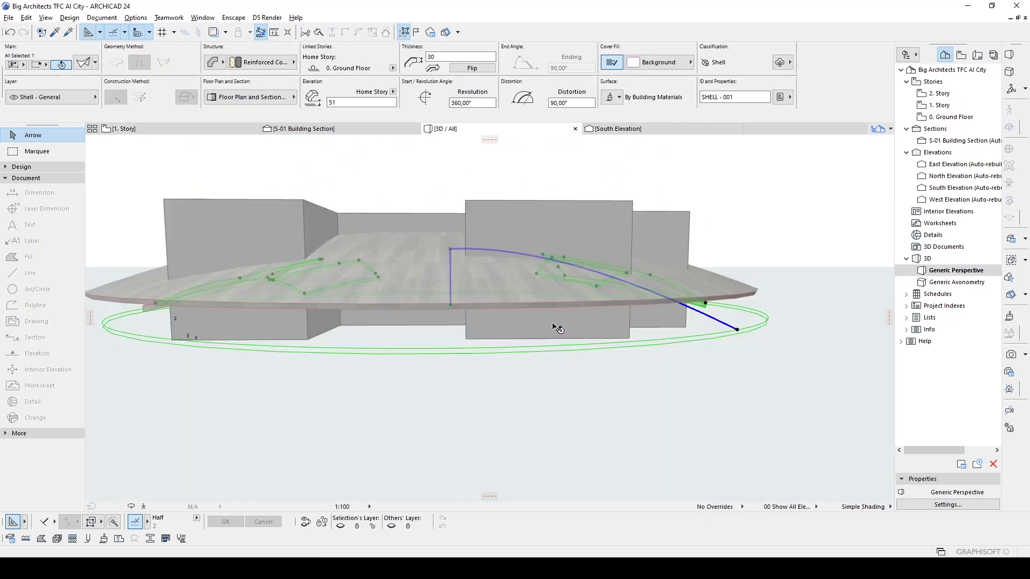
{"action": "mouse_move", "coordinate": [552, 265]}
{"action": "middle_mouse_down", "text": "shift"}
{"action": "mouse_move", "coordinate": [264, 326]}
{"action": "mouse_move", "coordinate": [278, 300]}
{"action": "middle_mouse_up", "text": "shift"}
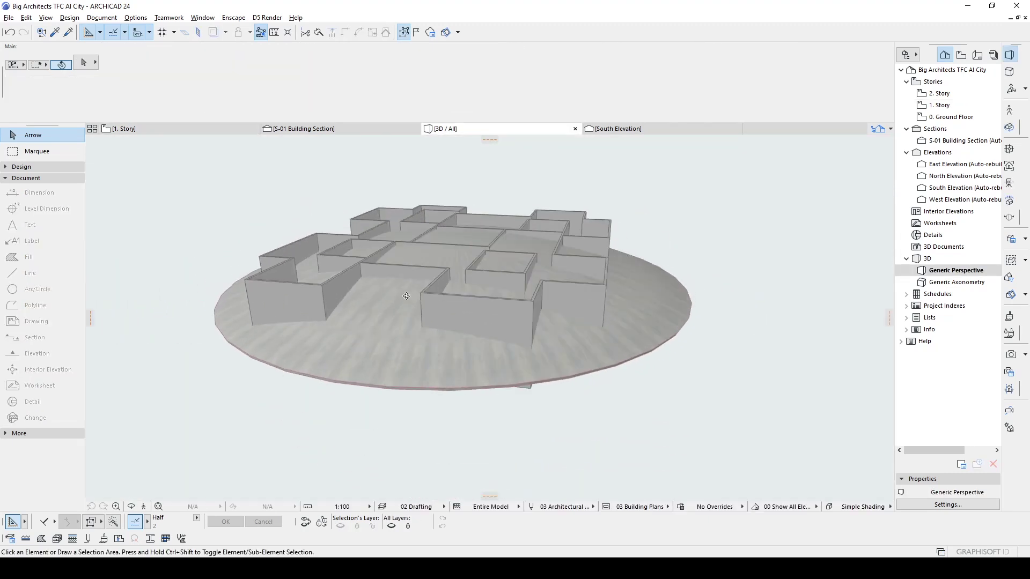
{"action": "left_click", "coordinate": [301, 132]}
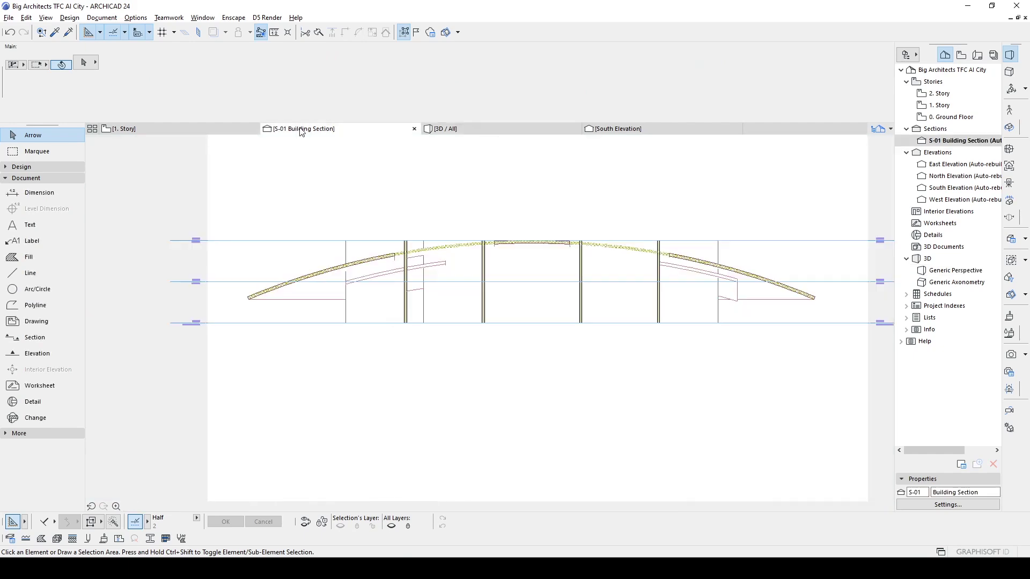
{"action": "left_click", "coordinate": [182, 129]}
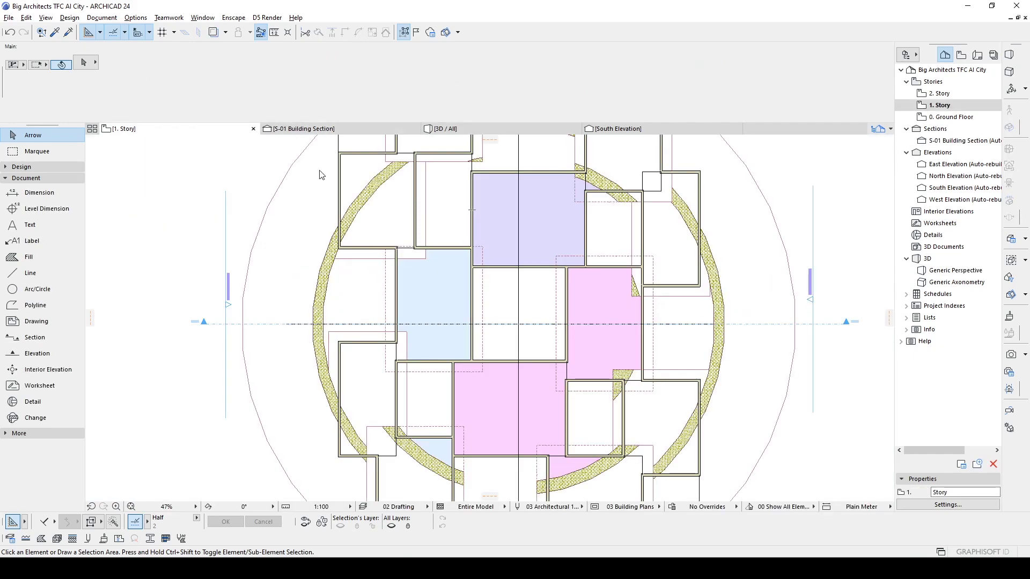
Select the upper shell pieces, view their context commands, then dismiss them
{"action": "left_click", "coordinate": [467, 223]}
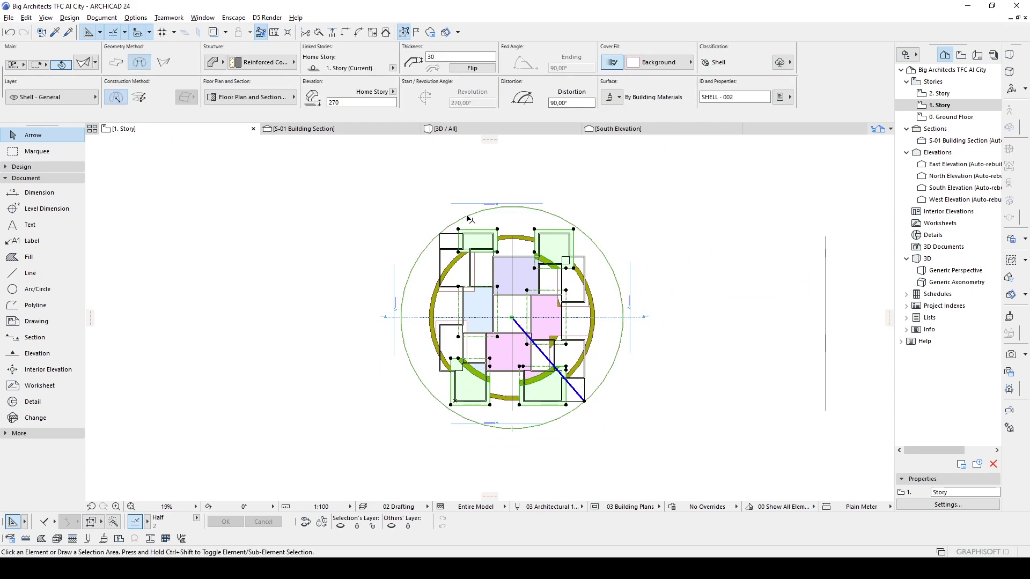
{"action": "scroll", "coordinate": [470, 218], "scroll_direction": "up", "scroll_amount": 3}
{"action": "left_click", "coordinate": [402, 276]}
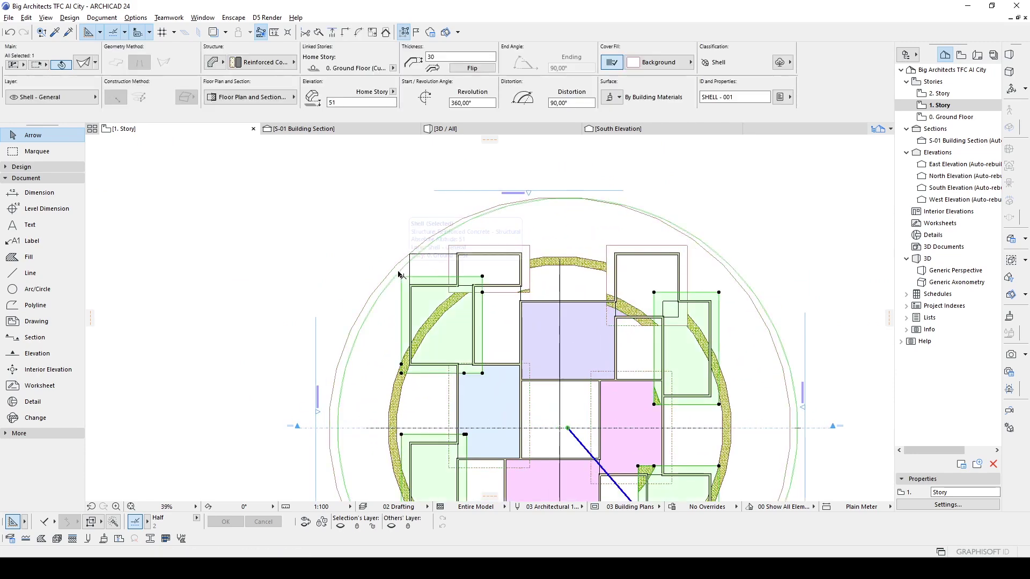
{"action": "left_click", "coordinate": [369, 304]}
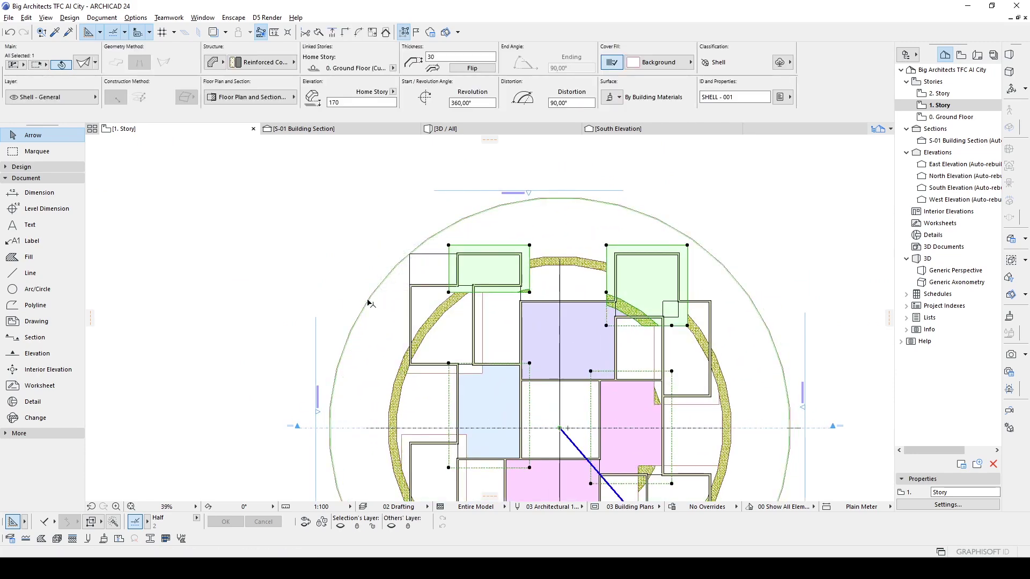
{"action": "middle_click_drag", "start_coordinate": [369, 304], "coordinate": [445, 244]}
{"action": "right_click", "coordinate": [445, 244]}
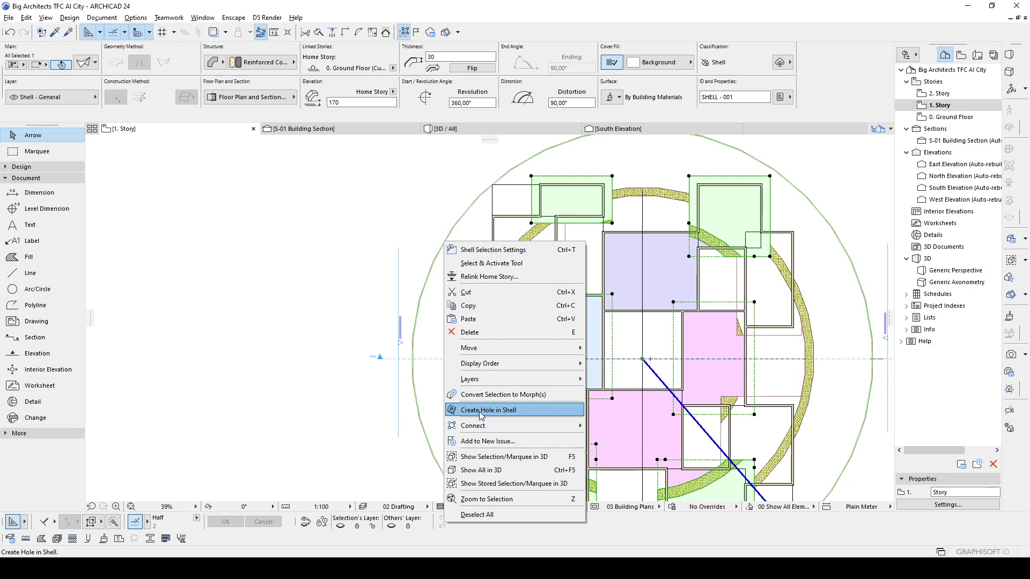
{"action": "left_click", "coordinate": [476, 514]}
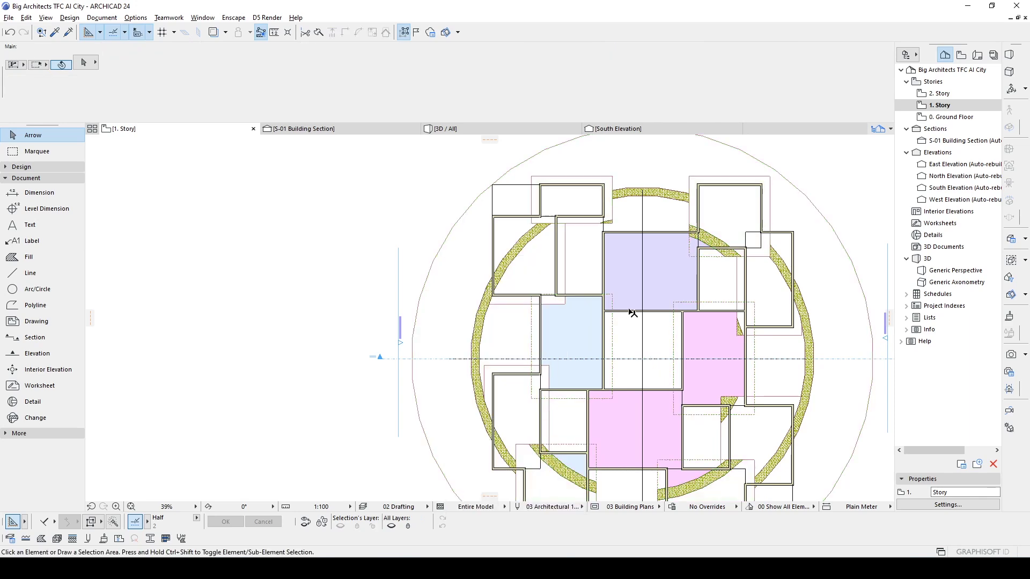
Bring up the context menu of the large circular shell
{"action": "left_click", "coordinate": [804, 240]}
{"action": "right_click", "coordinate": [804, 252]}
{"action": "left_click", "coordinate": [830, 236]}
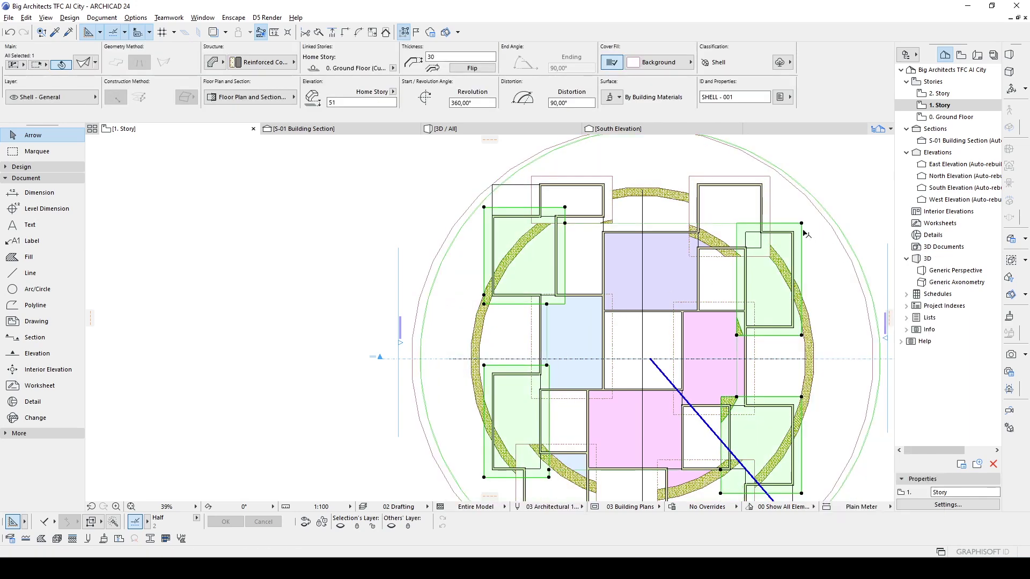
{"action": "right_click", "coordinate": [827, 241]}
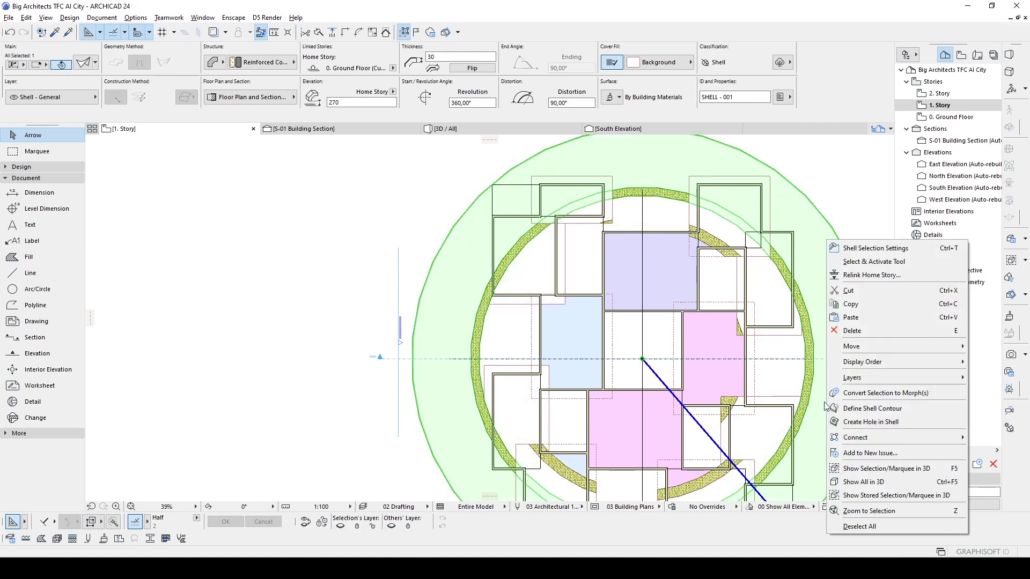
Try a first cutting polygon on the large shell, then select the pink room's wall
{"action": "left_click", "coordinate": [863, 408]}
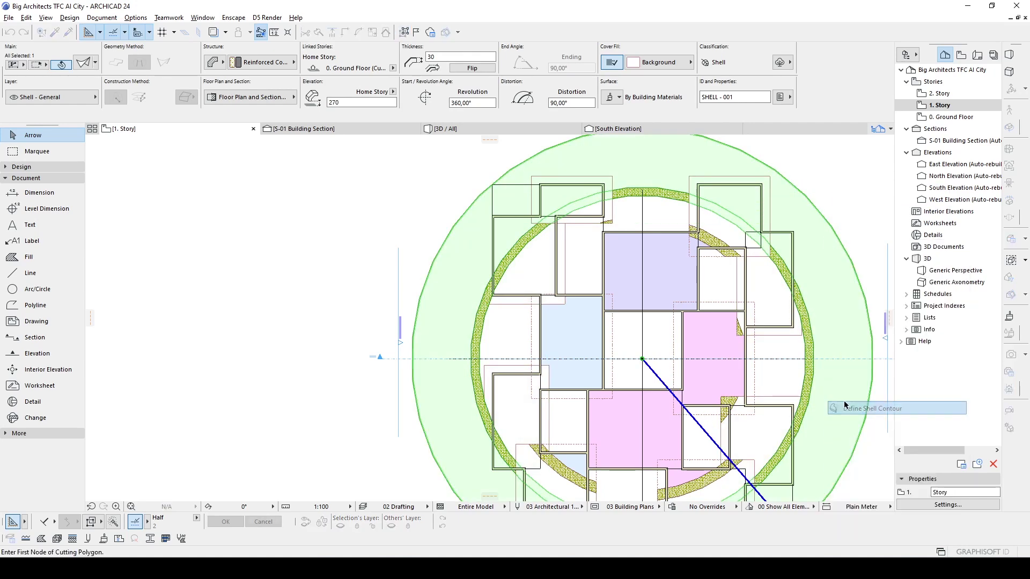
{"action": "scroll", "coordinate": [726, 360], "scroll_direction": "up", "scroll_amount": 1}
{"action": "scroll", "coordinate": [629, 321], "scroll_direction": "up", "scroll_amount": 1}
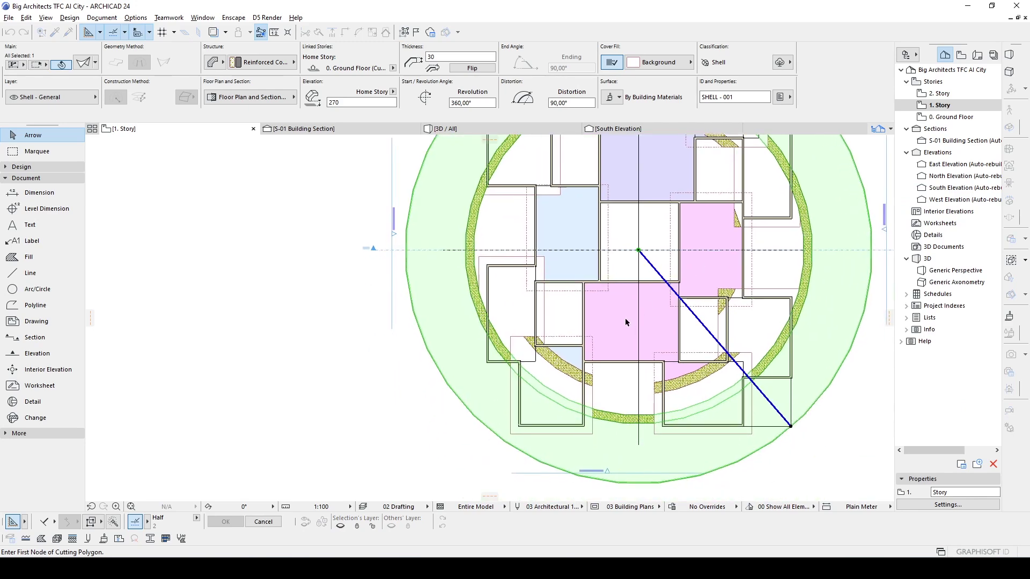
{"action": "scroll", "coordinate": [580, 393], "scroll_direction": "up", "scroll_amount": 2}
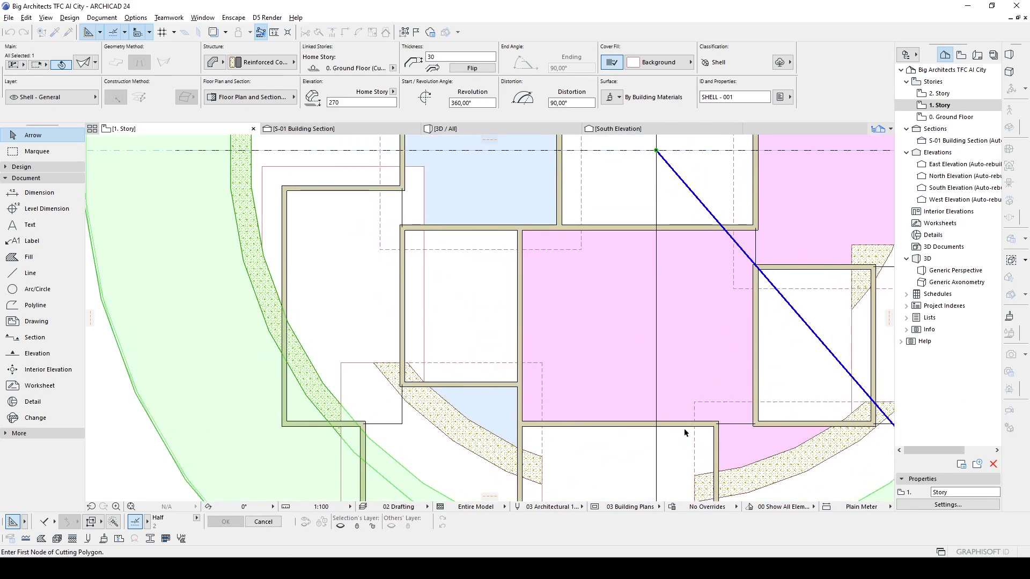
{"action": "left_click", "coordinate": [636, 427]}
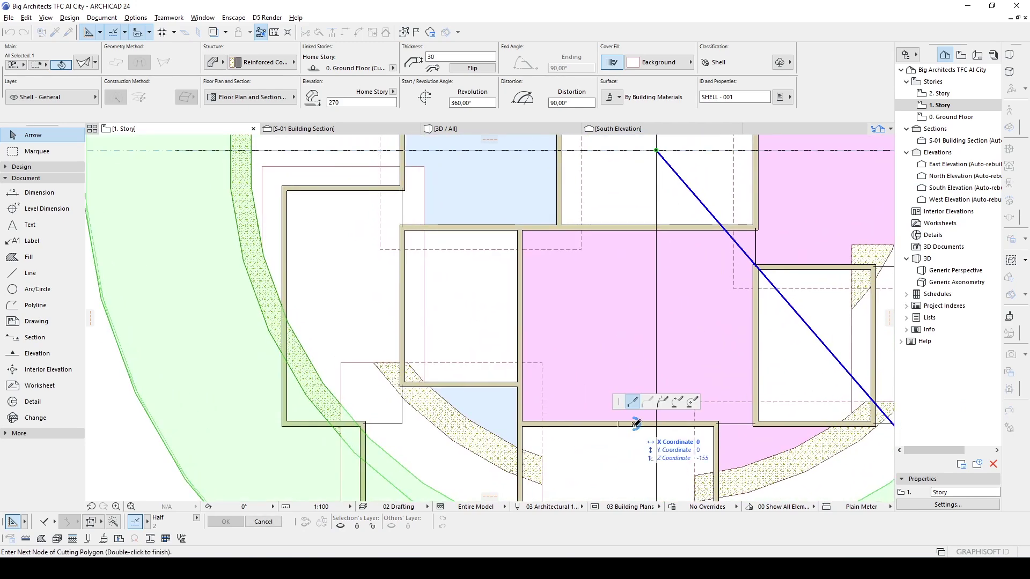
{"action": "double_click", "coordinate": [636, 423]}
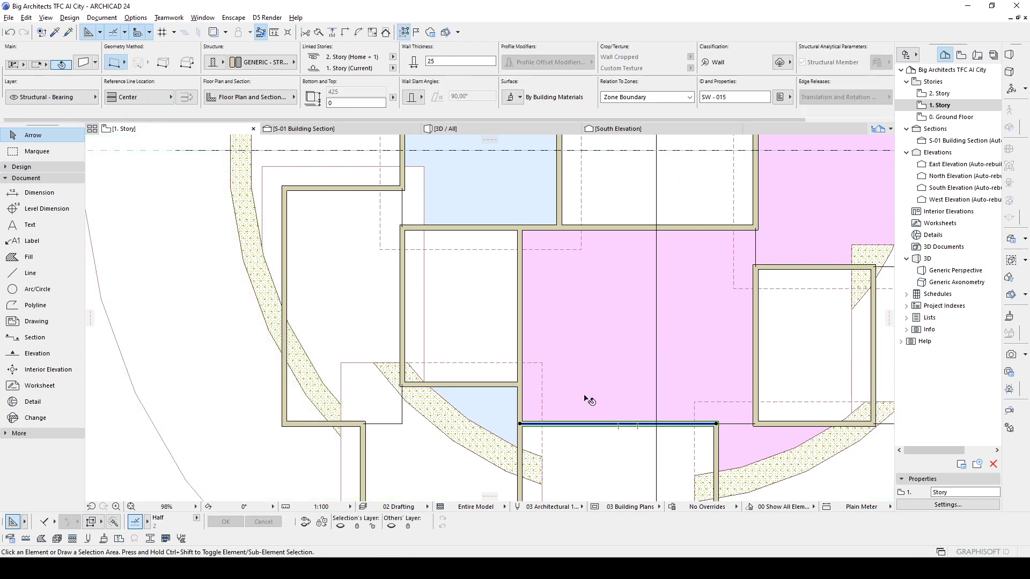
{"action": "left_click", "coordinate": [592, 377]}
Restart Define Shell Contour, cancel a stray polygon, and place its first node at the wall corner
{"action": "right_click", "coordinate": [188, 238]}
{"action": "left_click", "coordinate": [263, 407]}
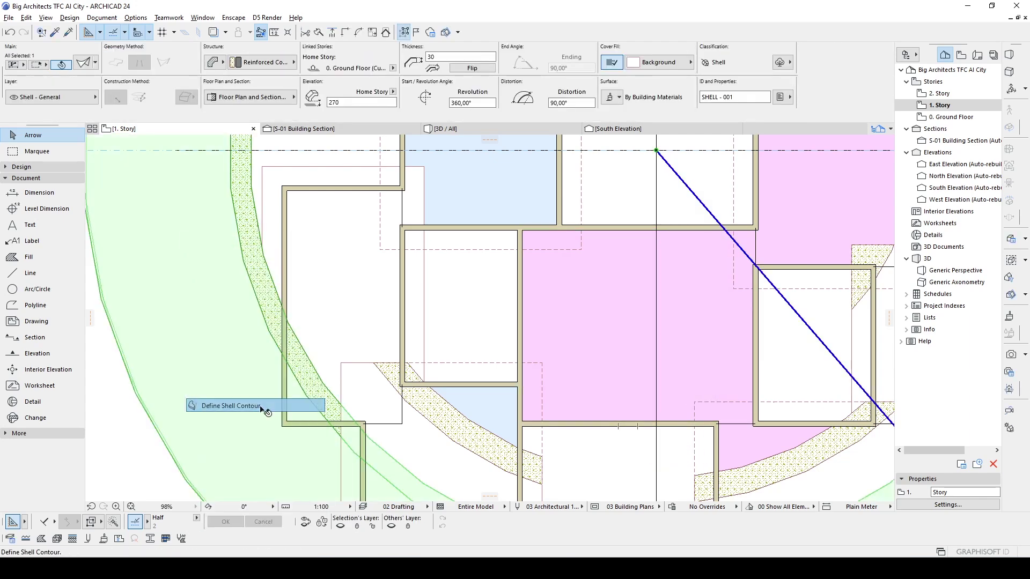
{"action": "left_click", "coordinate": [605, 423]}
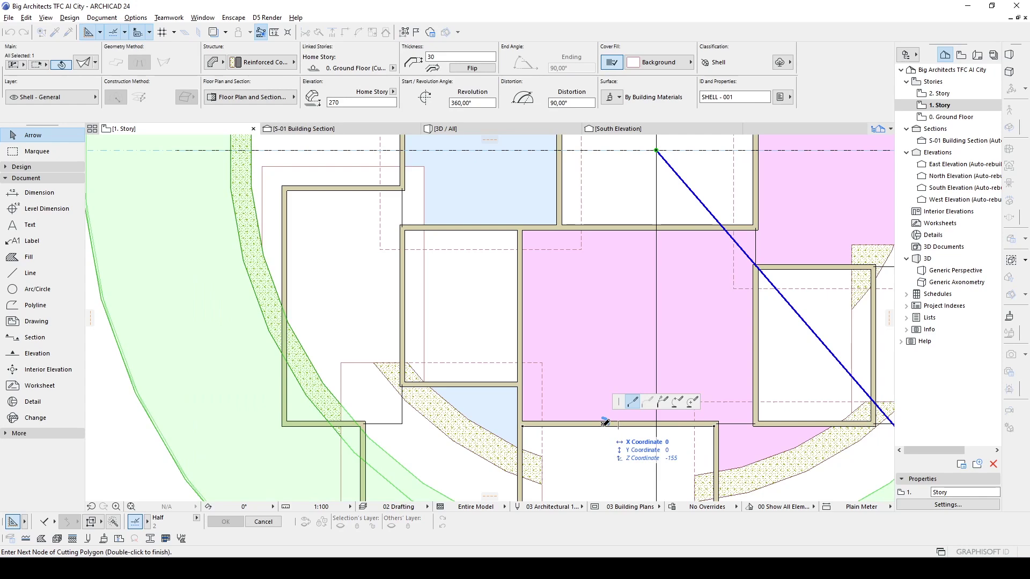
{"action": "right_click", "coordinate": [163, 256]}
{"action": "left_click", "coordinate": [193, 425]}
{"action": "scroll", "coordinate": [600, 444], "scroll_direction": "up", "scroll_amount": 3}
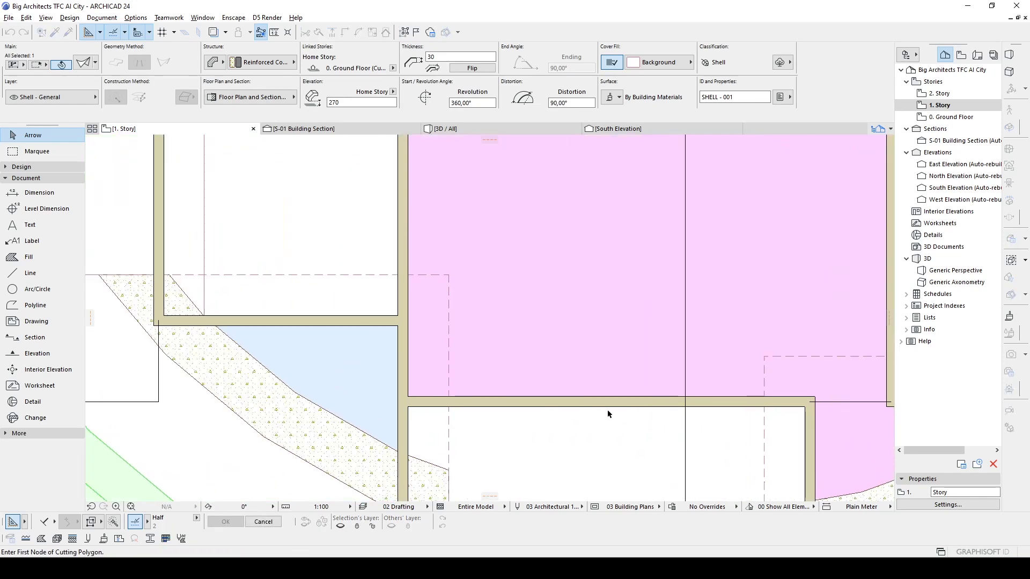
{"action": "left_click", "coordinate": [607, 407]}
{"action": "scroll", "coordinate": [510, 399], "scroll_direction": "down", "scroll_amount": 3}
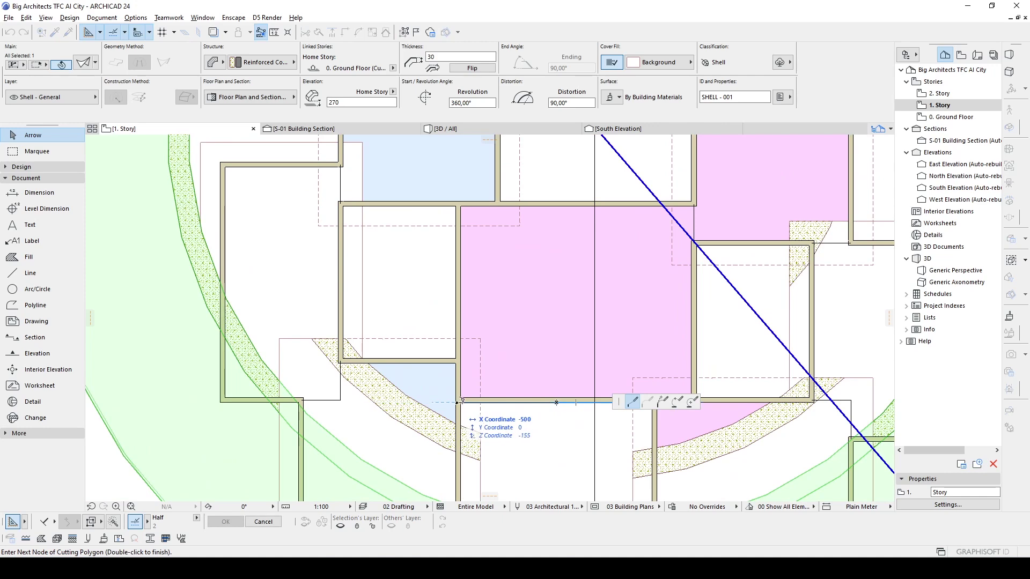
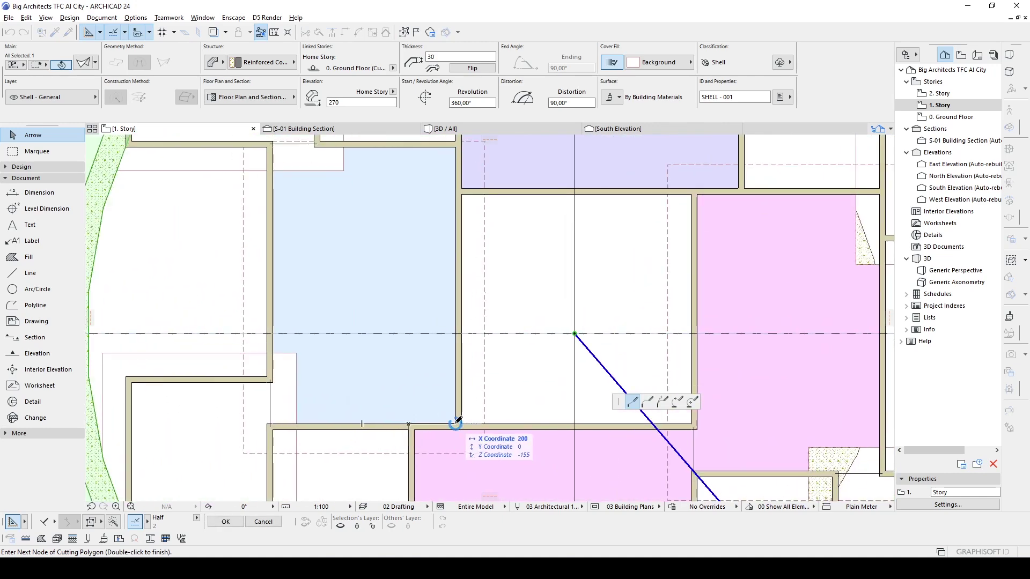
Extend the shell's cutting polygon with a node at the next wall corner
{"action": "middle_click_drag", "start_coordinate": [456, 422], "coordinate": [556, 489]}
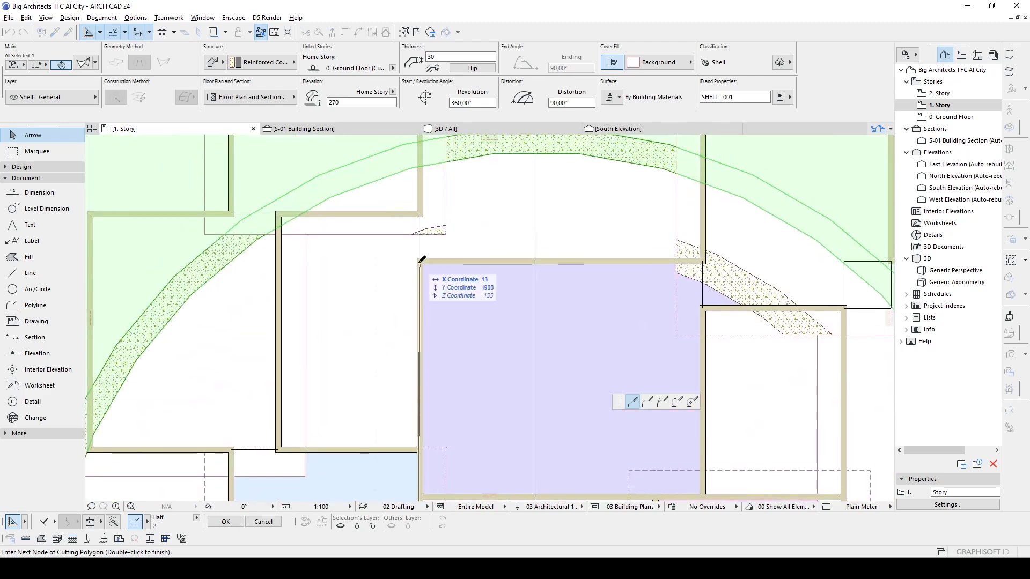
{"action": "scroll", "coordinate": [499, 359], "scroll_direction": "down", "scroll_amount": 2}
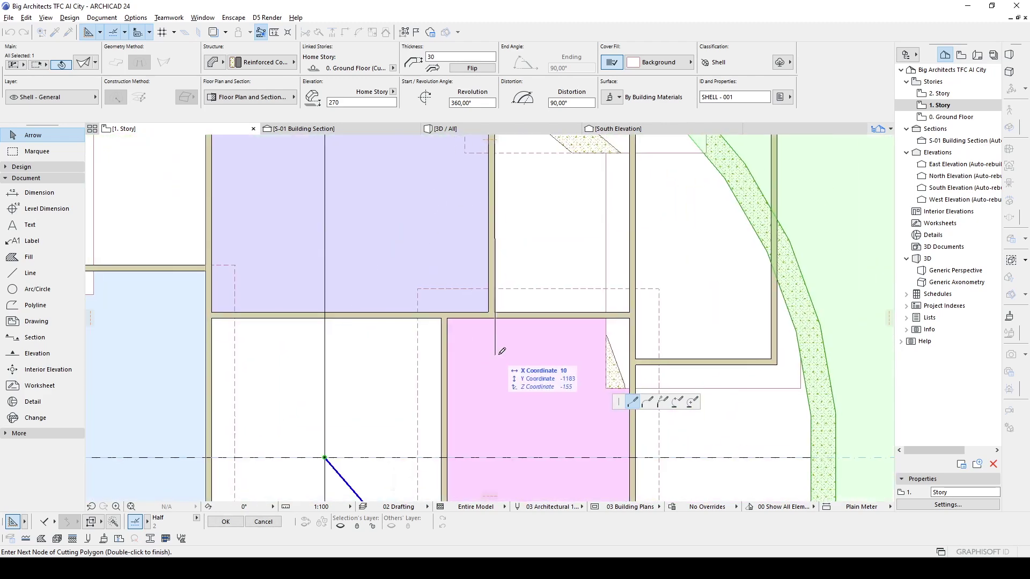
{"action": "scroll", "coordinate": [501, 351], "scroll_direction": "down", "scroll_amount": 1}
{"action": "scroll", "coordinate": [518, 321], "scroll_direction": "down", "scroll_amount": 1}
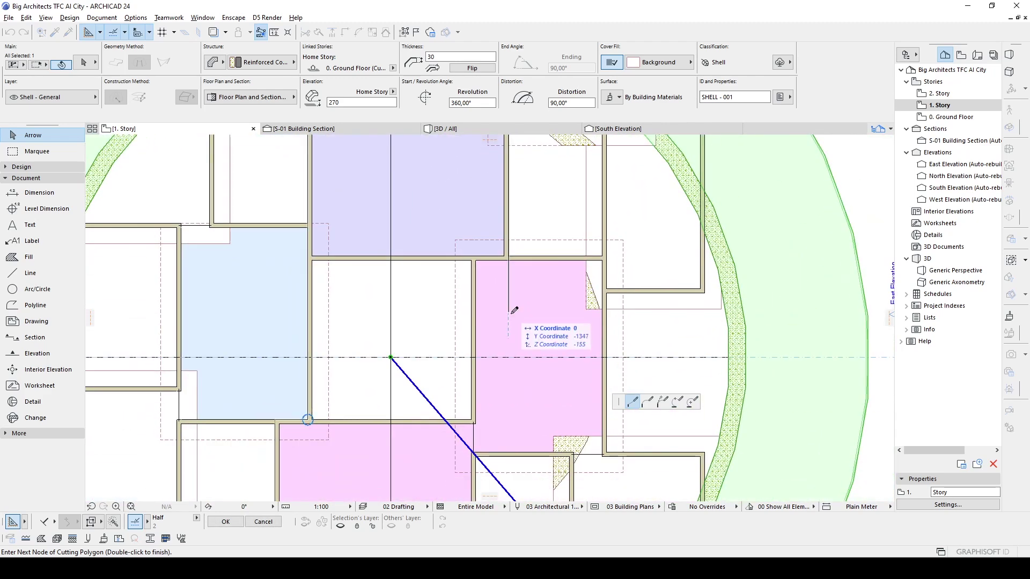
{"action": "left_click", "coordinate": [479, 259]}
{"action": "middle_click_drag", "start_coordinate": [478, 260], "coordinate": [491, 148]}
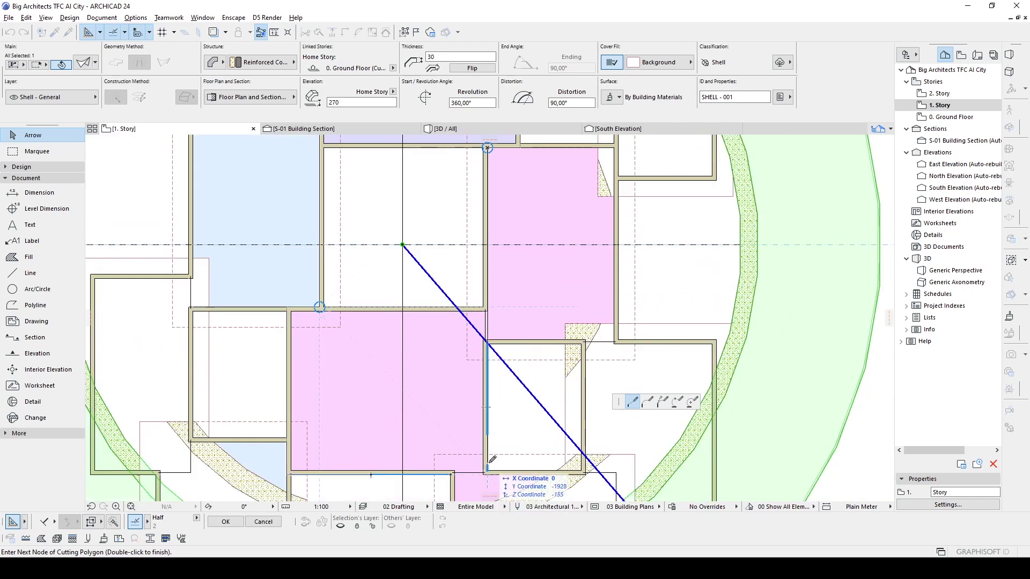
Finish the cutting polygon at the lower wall, then bring up the shell's context menu
{"action": "middle_click_drag", "start_coordinate": [510, 429], "coordinate": [537, 371]}
{"action": "double_click", "coordinate": [401, 412]}
{"action": "scroll", "coordinate": [404, 275], "scroll_direction": "down", "scroll_amount": 3}
{"action": "scroll", "coordinate": [397, 305], "scroll_direction": "up", "scroll_amount": 5}
{"action": "right_click", "coordinate": [377, 265]}
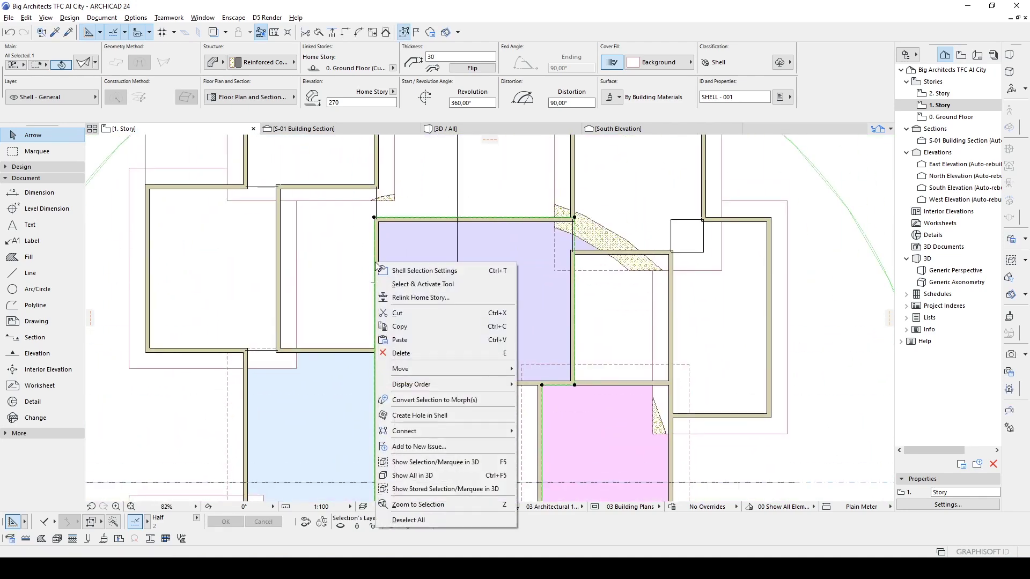
Start Create Hole in Shell and place the hole's first corner on the inner wall line
{"action": "left_click", "coordinate": [424, 415]}
{"action": "scroll", "coordinate": [466, 385], "scroll_direction": "up", "scroll_amount": 3}
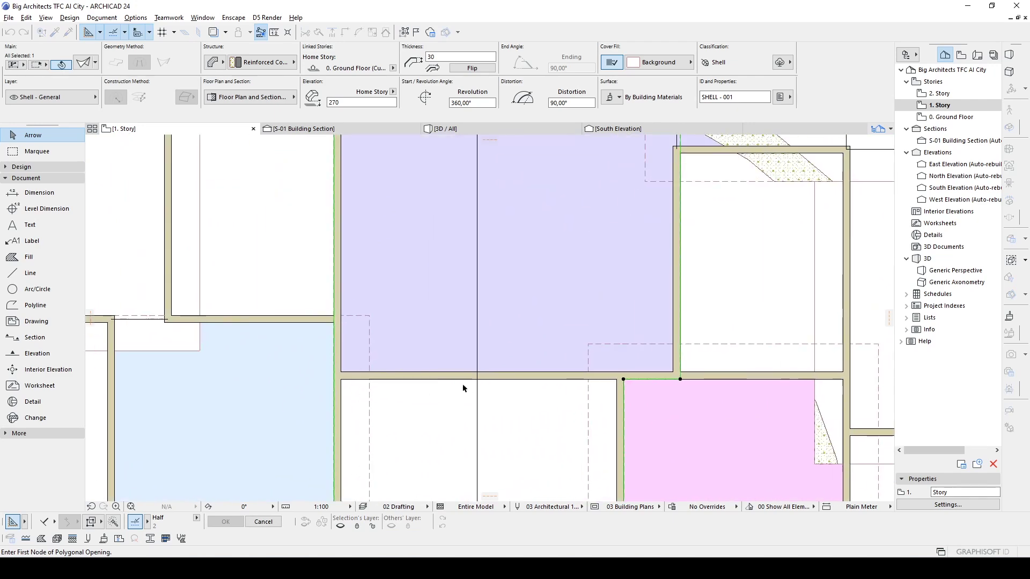
{"action": "left_click", "coordinate": [466, 379]}
{"action": "scroll", "coordinate": [402, 386], "scroll_direction": "down", "scroll_amount": 5}
{"action": "scroll", "coordinate": [542, 412], "scroll_direction": "down", "scroll_amount": 1}
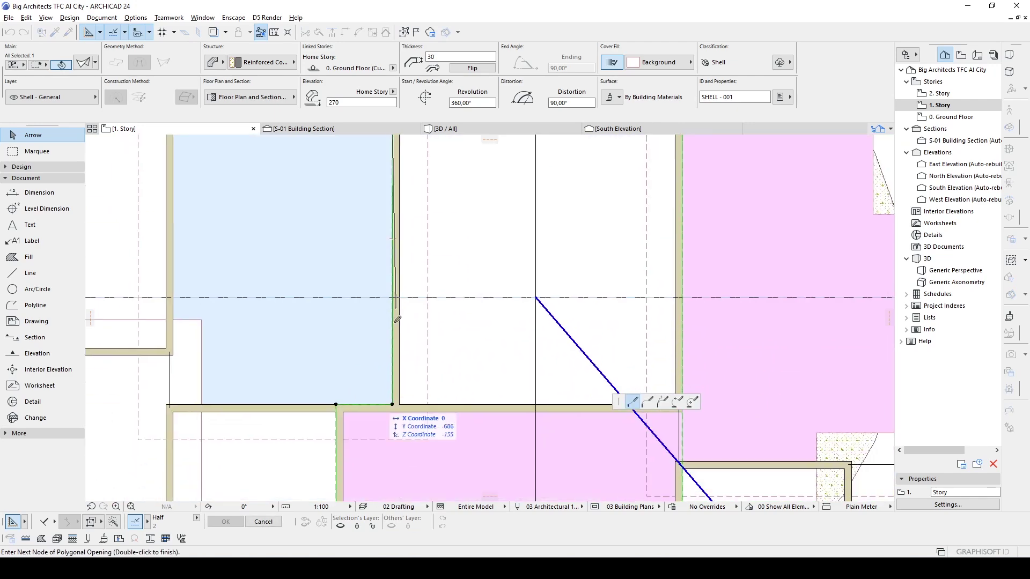
Close the hole outline along the walls with a double-click at the opposite wall
{"action": "scroll", "coordinate": [590, 408], "scroll_direction": "right", "scroll_amount": 3}
{"action": "scroll", "coordinate": [494, 379], "scroll_direction": "up", "scroll_amount": 4}
{"action": "scroll", "coordinate": [493, 380], "scroll_direction": "right", "scroll_amount": 1}
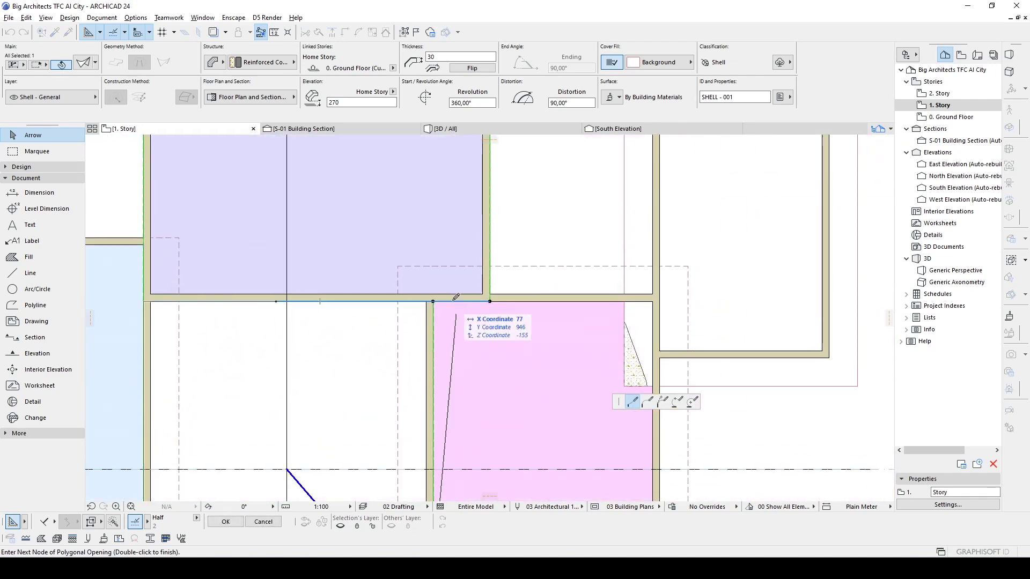
{"action": "double_click", "coordinate": [276, 301]}
{"action": "scroll", "coordinate": [276, 302], "scroll_direction": "down", "scroll_amount": 4}
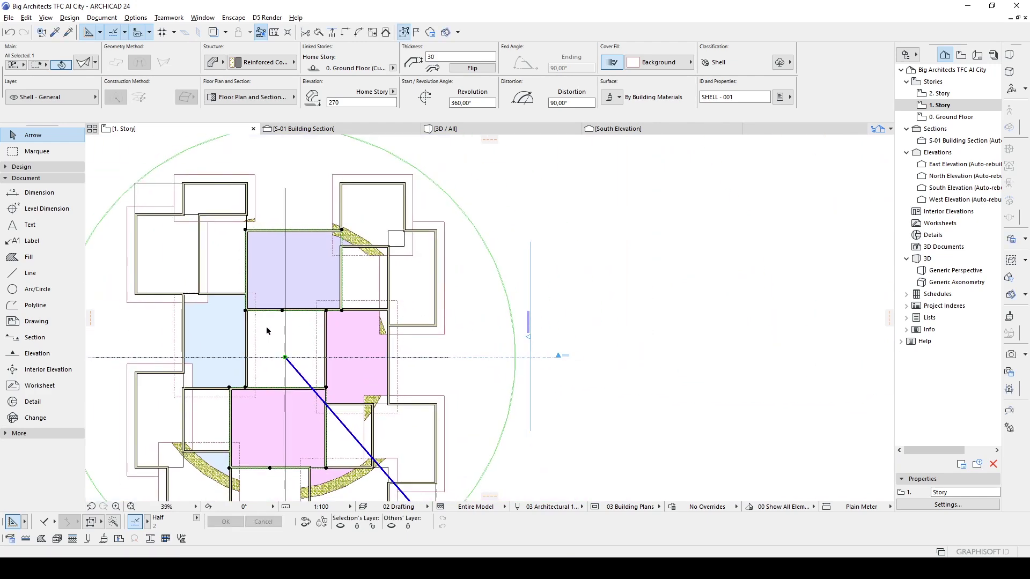
{"action": "scroll", "coordinate": [409, 329], "scroll_direction": "up", "scroll_amount": 1}
{"action": "scroll", "coordinate": [409, 338], "scroll_direction": "up", "scroll_amount": 1}
{"action": "scroll", "coordinate": [413, 314], "scroll_direction": "up", "scroll_amount": 2}
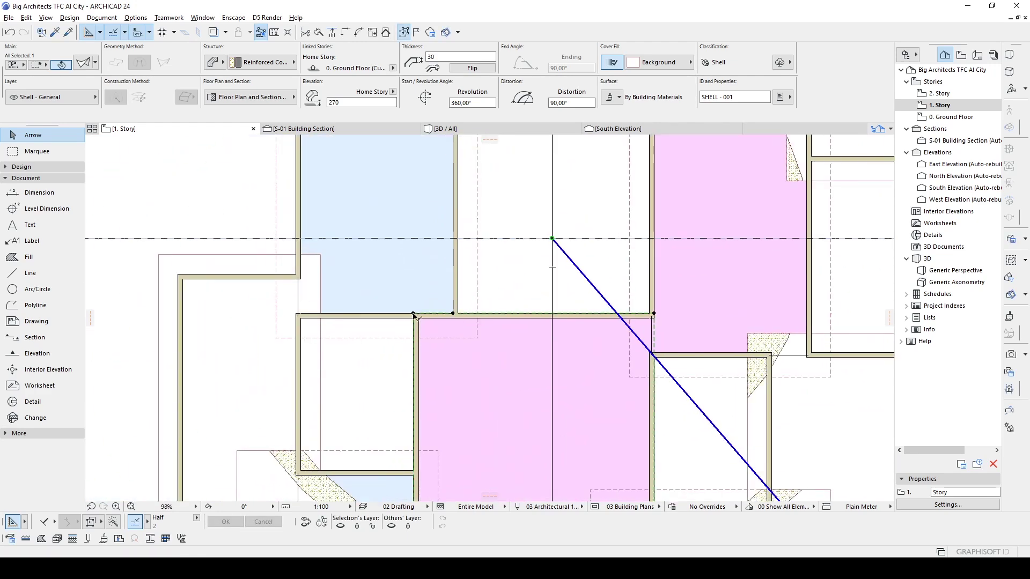
Offset the shell's left, bottom and right edges outward, confirming each with Enter
{"action": "left_click", "coordinate": [415, 370]}
{"action": "scroll", "coordinate": [402, 351], "scroll_direction": "down", "scroll_amount": 1}
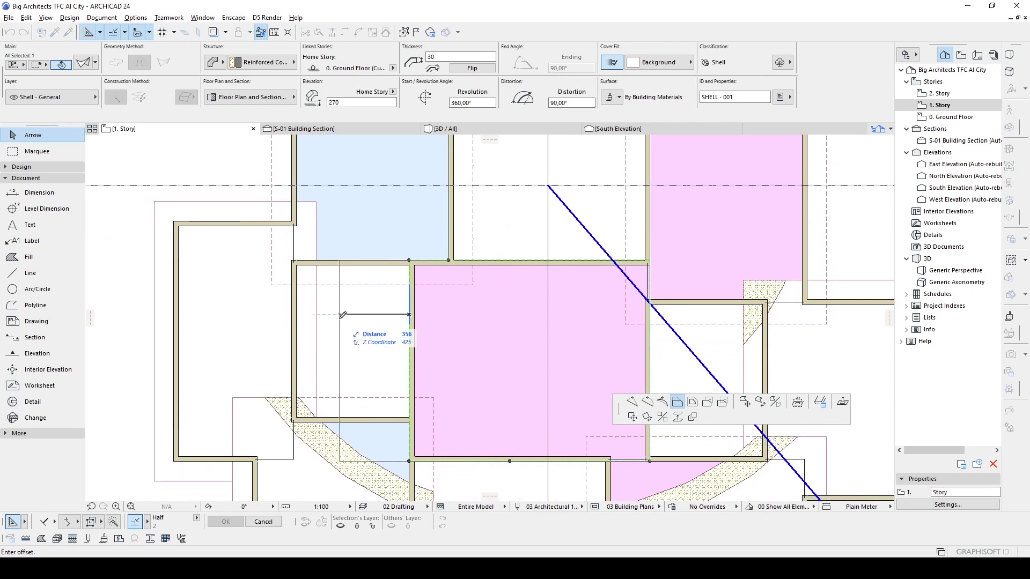
{"action": "key", "text": "Return"}
{"action": "left_click", "coordinate": [459, 461]}
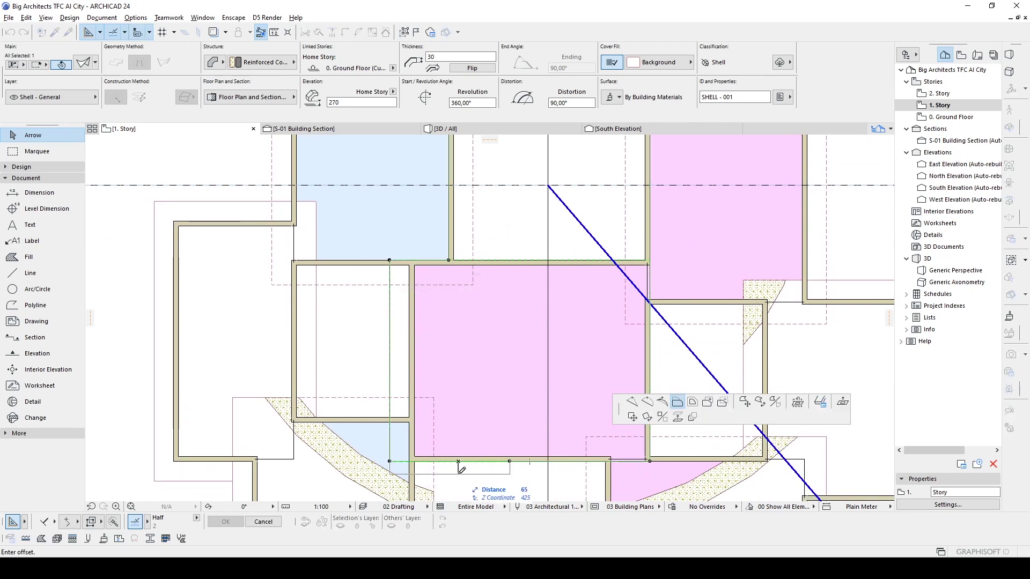
{"action": "key", "text": "Return"}
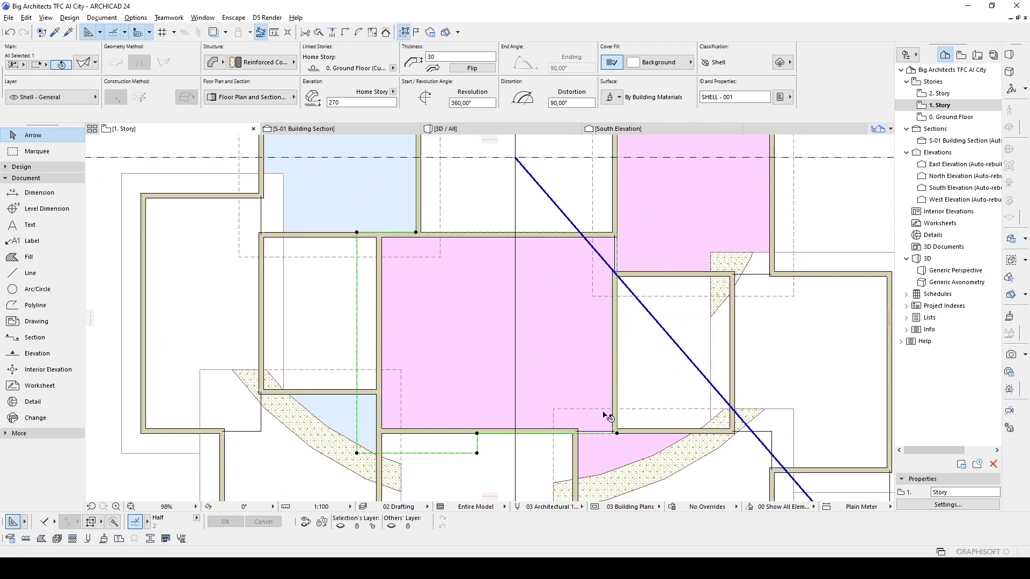
{"action": "left_click", "coordinate": [621, 378]}
{"action": "key", "text": "Return"}
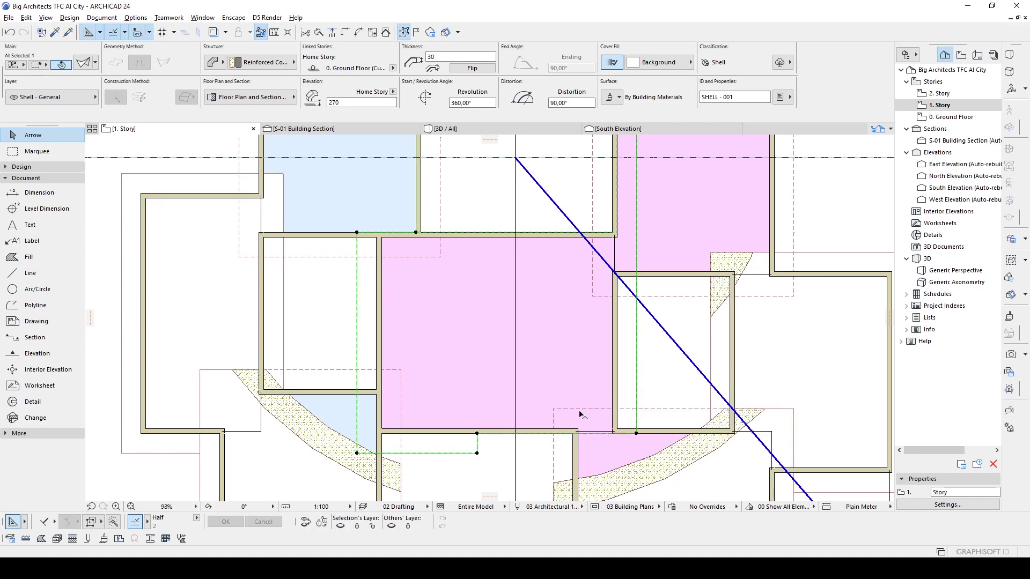
Reselect the shell instead of the wall and pick its right edge
{"action": "left_click", "coordinate": [532, 437]}
{"action": "key", "text": "Escape"}
{"action": "middle_click_drag", "start_coordinate": [586, 150], "coordinate": [557, 346]}
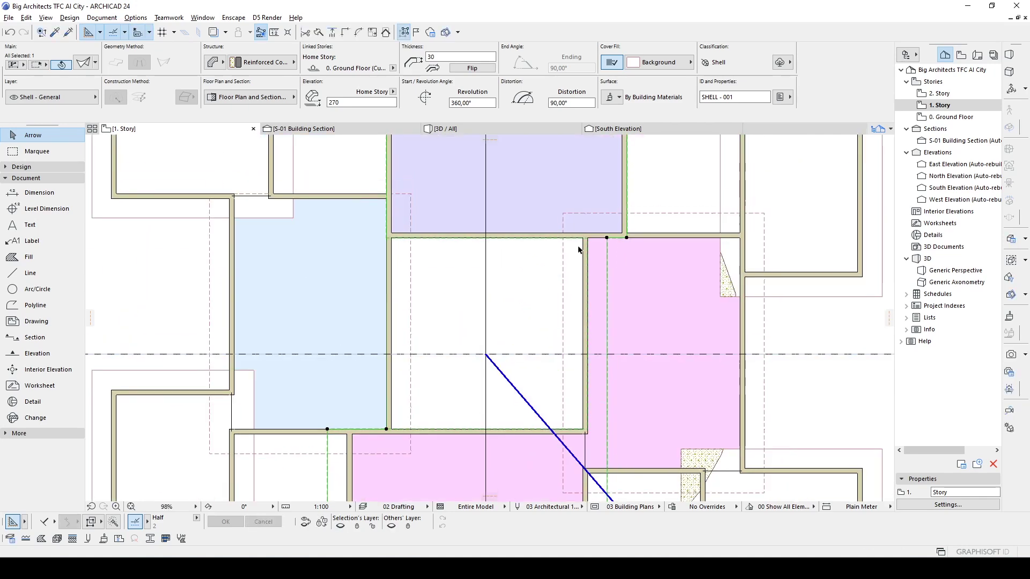
{"action": "left_click", "coordinate": [542, 236]}
{"action": "left_click", "coordinate": [609, 266]}
{"action": "scroll", "coordinate": [616, 265], "scroll_direction": "up", "scroll_amount": 5, "text": "shift"}
{"action": "left_click", "coordinate": [617, 256]}
Offset the shell's top edge and push its left edge outward
{"action": "scroll", "coordinate": [622, 343], "scroll_direction": "up", "scroll_amount": 3}
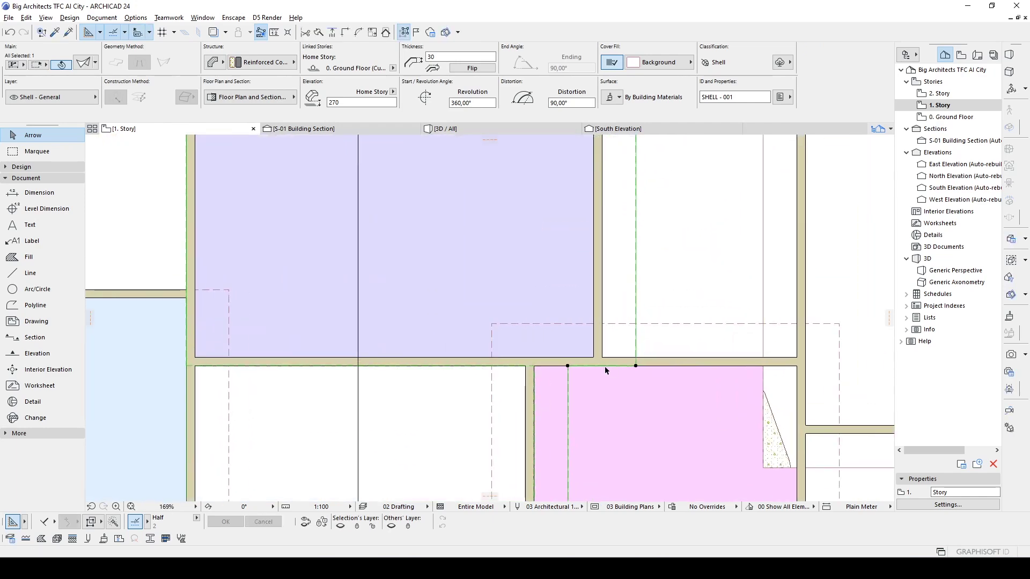
{"action": "left_click", "coordinate": [582, 367]}
{"action": "scroll", "coordinate": [570, 367], "scroll_direction": "down", "scroll_amount": 2}
{"action": "scroll", "coordinate": [537, 279], "scroll_direction": "up", "scroll_amount": 2, "text": "shift"}
{"action": "left_click", "coordinate": [520, 263]}
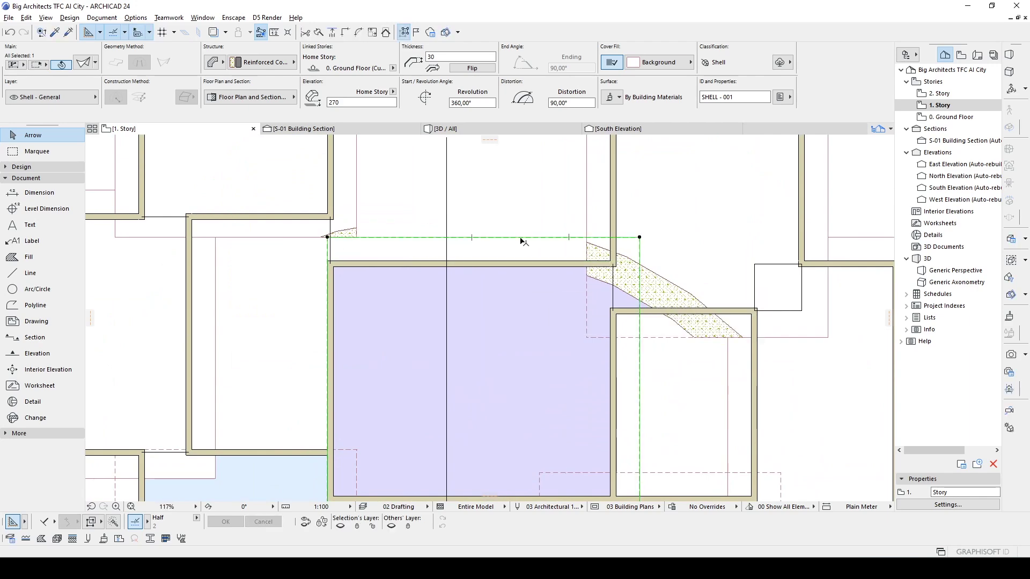
{"action": "left_click", "coordinate": [325, 288]}
{"action": "left_click", "coordinate": [305, 286]}
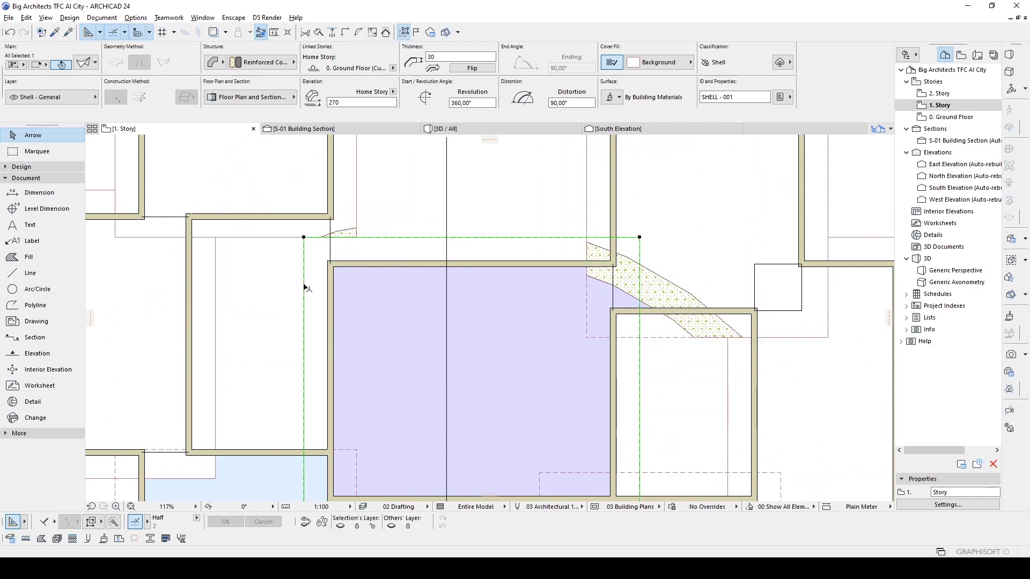
{"action": "scroll", "coordinate": [322, 295], "scroll_direction": "down", "scroll_amount": 3}
{"action": "middle_click_drag", "start_coordinate": [353, 306], "coordinate": [410, 319]}
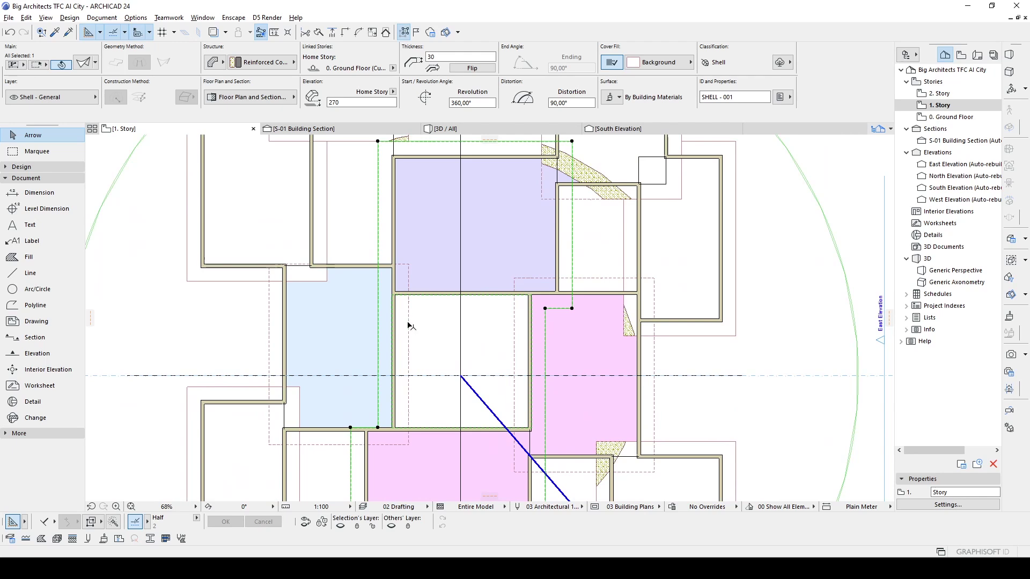
Move the left edge further left and pull the top edge down to remove the notch
{"action": "left_click", "coordinate": [392, 307]}
{"action": "left_click", "coordinate": [445, 355]}
{"action": "left_click", "coordinate": [378, 308]}
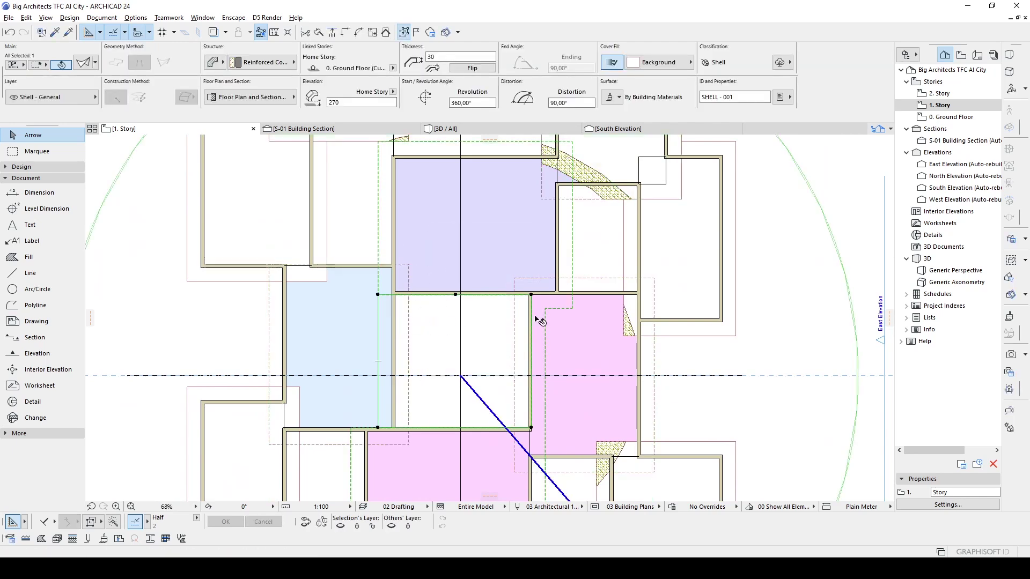
{"action": "scroll", "coordinate": [537, 320], "scroll_direction": "up", "scroll_amount": 2}
{"action": "left_click", "coordinate": [515, 291]}
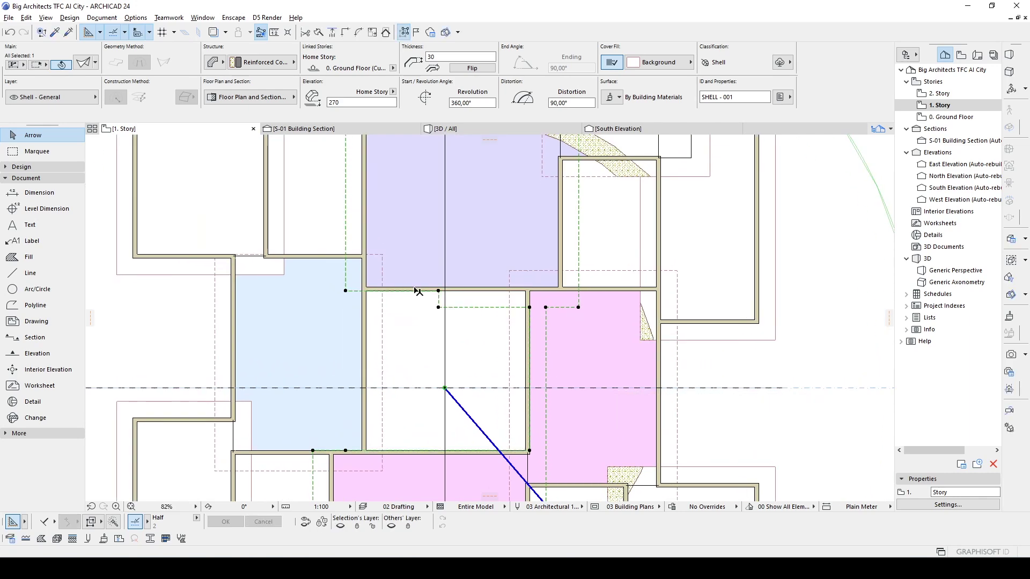
{"action": "left_click", "coordinate": [419, 294]}
Offset the shell's right and bottom edges about 100 outward
{"action": "left_click", "coordinate": [513, 226]}
{"action": "left_click", "coordinate": [482, 308]}
{"action": "left_click", "coordinate": [530, 313]}
{"action": "left_click", "coordinate": [619, 365]}
{"action": "left_click", "coordinate": [547, 303]}
{"action": "scroll", "coordinate": [413, 408], "scroll_direction": "up", "scroll_amount": 3}
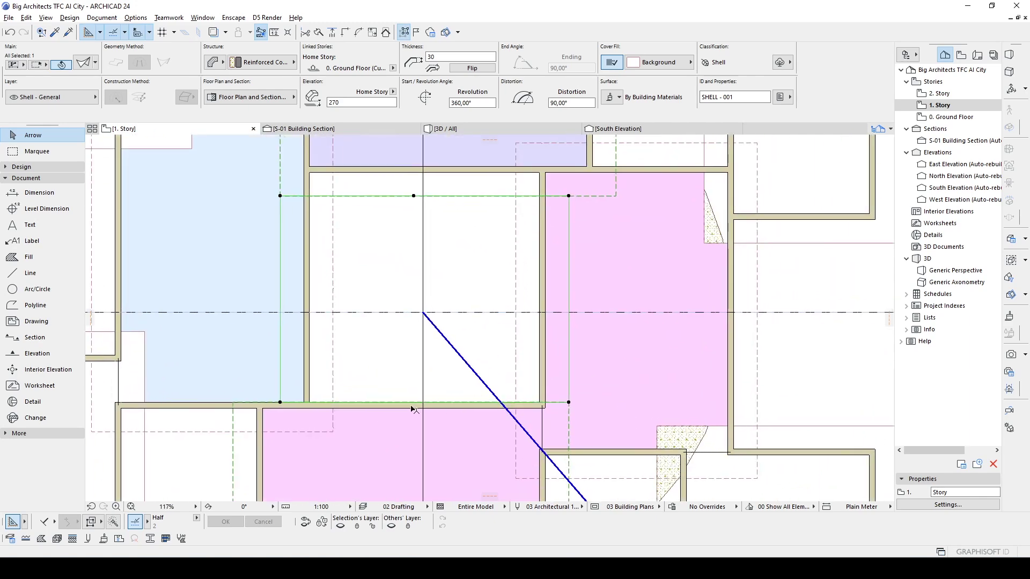
{"action": "left_click", "coordinate": [398, 404]}
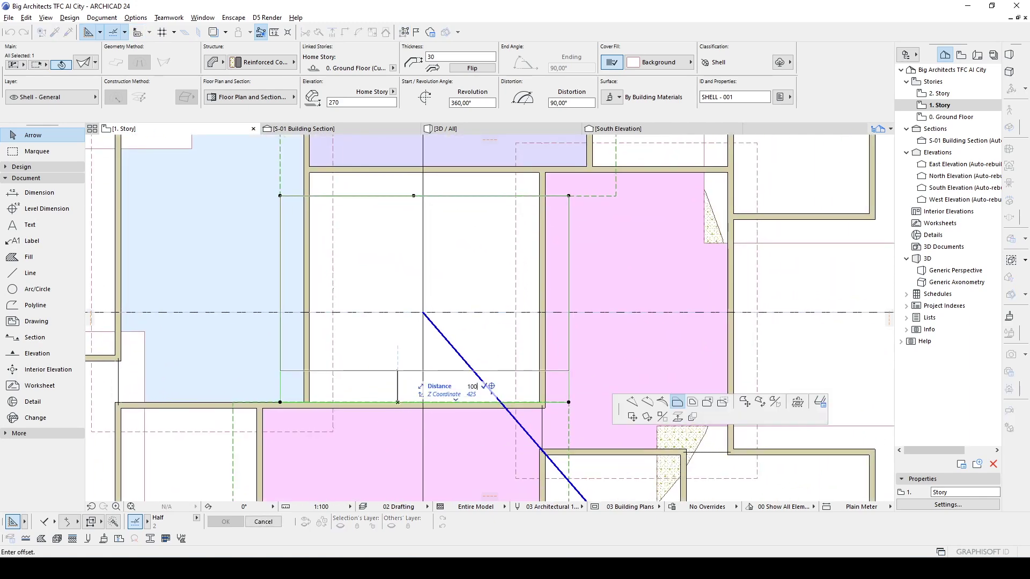
{"action": "key", "text": "Return"}
Check the shell corner and top edge, then frame the whole building plan
{"action": "scroll", "coordinate": [400, 379], "scroll_direction": "up", "scroll_amount": 2}
{"action": "scroll", "coordinate": [422, 311], "scroll_direction": "up", "scroll_amount": 2}
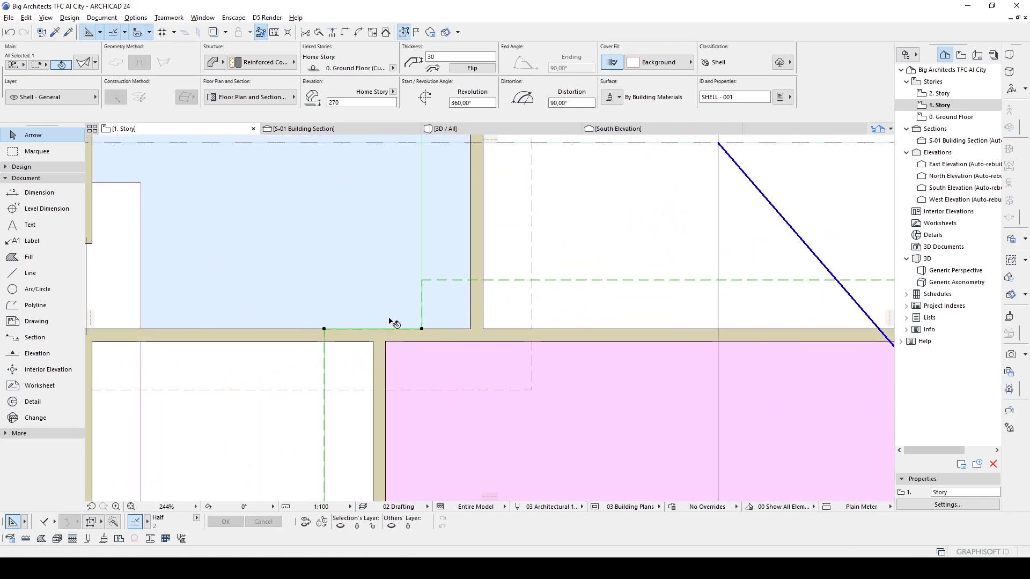
{"action": "left_click", "coordinate": [422, 317]}
{"action": "key", "text": "Escape"}
{"action": "scroll", "coordinate": [342, 318], "scroll_direction": "down", "scroll_amount": 4}
{"action": "mouse_move", "coordinate": [368, 272]}
{"action": "middle_mouse_down"}
{"action": "mouse_move", "coordinate": [415, 415]}
{"action": "mouse_move", "coordinate": [458, 348]}
{"action": "middle_mouse_up"}
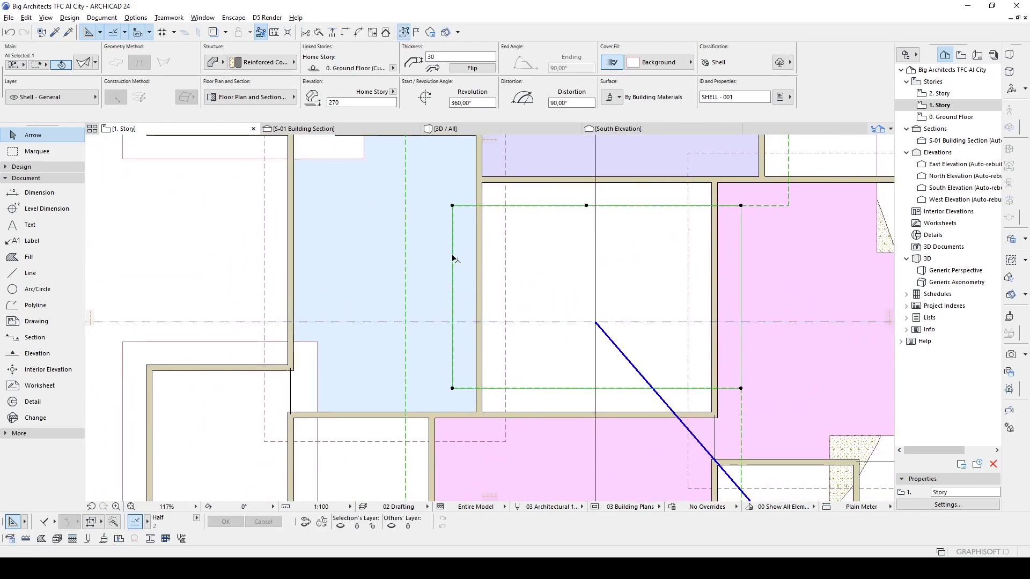
{"action": "left_click", "coordinate": [452, 259]}
{"action": "key", "text": "Escape"}
{"action": "scroll", "coordinate": [410, 257], "scroll_direction": "down", "scroll_amount": 3}
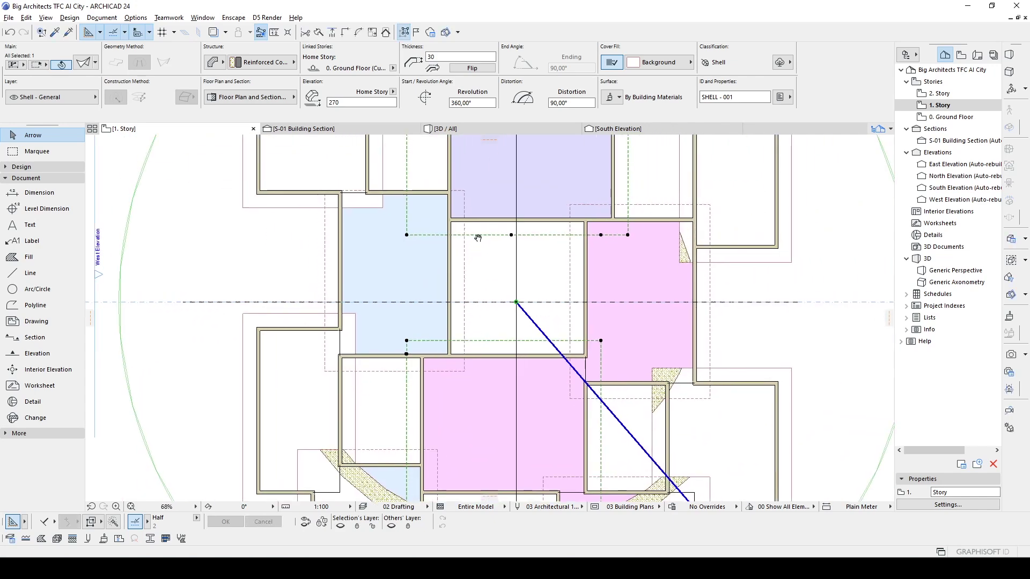
{"action": "middle_click_drag", "start_coordinate": [478, 237], "coordinate": [472, 362]}
{"action": "scroll", "coordinate": [472, 362], "scroll_direction": "down", "scroll_amount": 1}
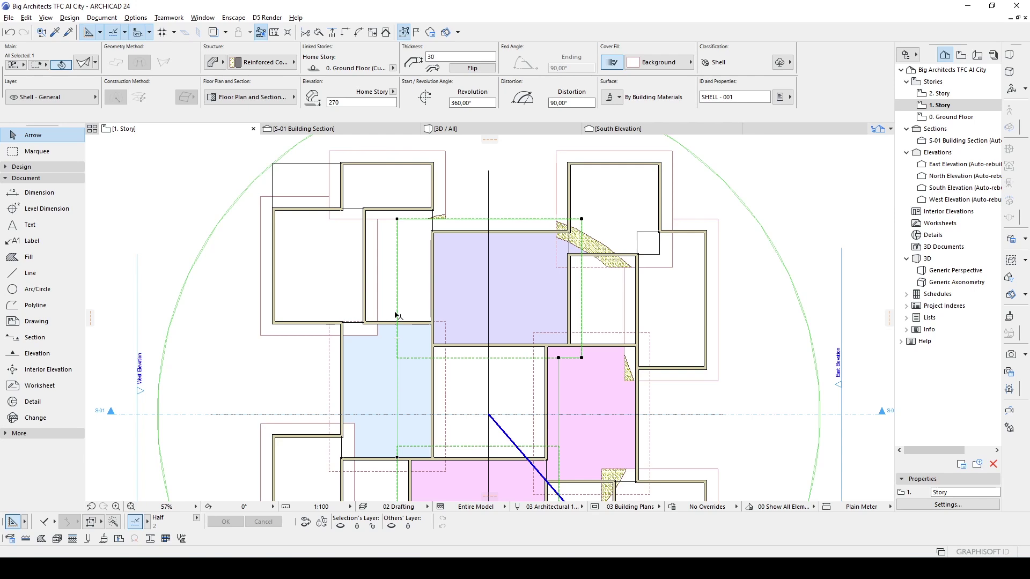
Offset the shell's left edge to snap onto the purple room's wall
{"action": "left_click", "coordinate": [397, 294]}
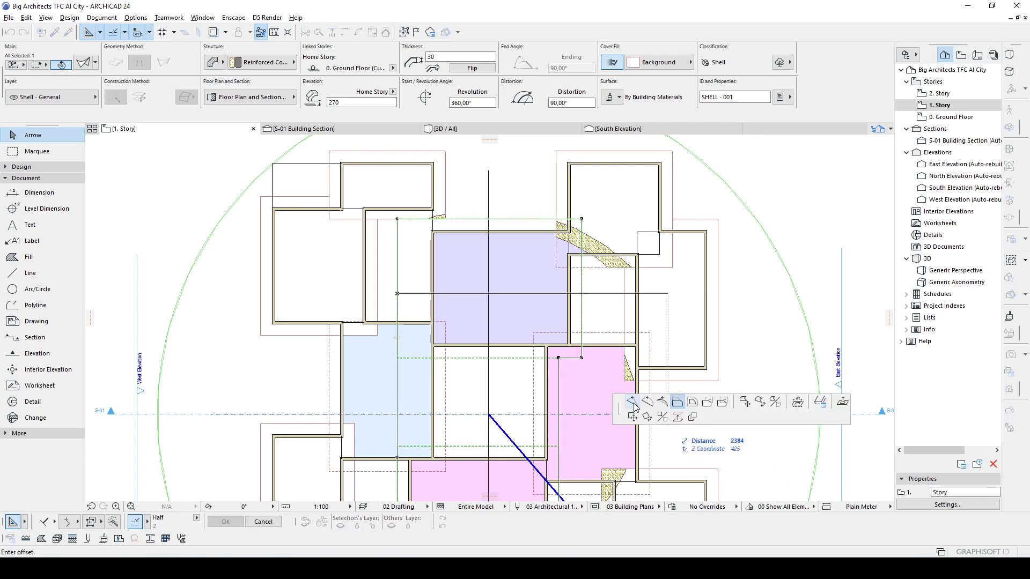
{"action": "left_click", "coordinate": [405, 364]}
{"action": "left_click_drag", "start_coordinate": [397, 283], "coordinate": [611, 396]}
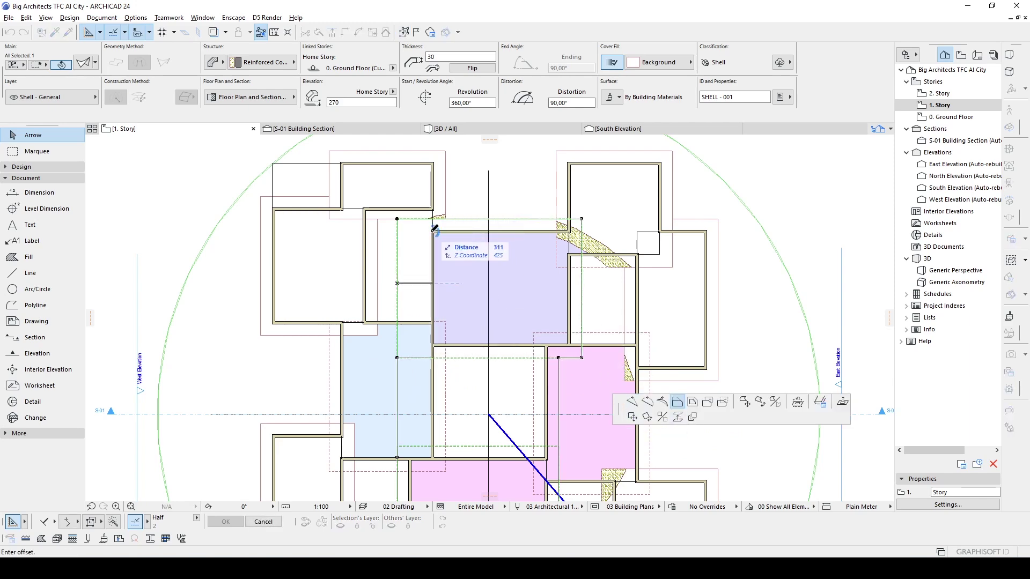
{"action": "scroll", "coordinate": [431, 310], "scroll_direction": "up", "scroll_amount": 3}
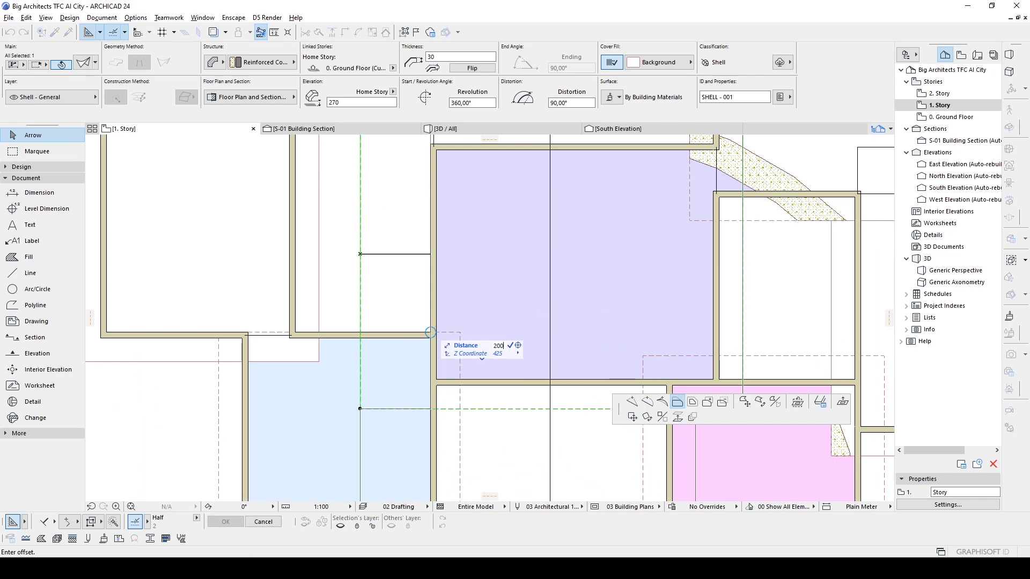
{"action": "left_click", "coordinate": [434, 327]}
{"action": "scroll", "coordinate": [436, 322], "scroll_direction": "down", "scroll_amount": 5}
Deselect everything and view the whole building in the 3D / All tab
{"action": "left_click", "coordinate": [799, 358]}
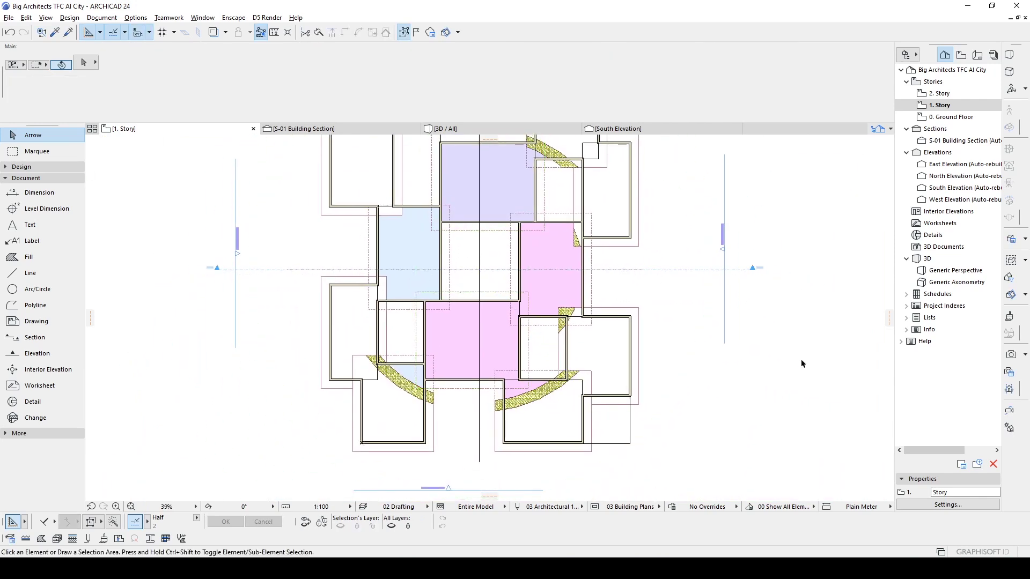
{"action": "left_click", "coordinate": [461, 129]}
{"action": "mouse_move", "coordinate": [538, 295]}
{"action": "middle_mouse_down", "text": "shift"}
{"action": "mouse_move", "coordinate": [499, 323]}
{"action": "mouse_move", "coordinate": [207, 322]}
{"action": "mouse_move", "coordinate": [655, 419]}
{"action": "mouse_move", "coordinate": [312, 290]}
{"action": "mouse_move", "coordinate": [581, 379]}
{"action": "mouse_move", "coordinate": [694, 403]}
{"action": "mouse_move", "coordinate": [410, 361]}
{"action": "middle_mouse_up", "text": "shift"}
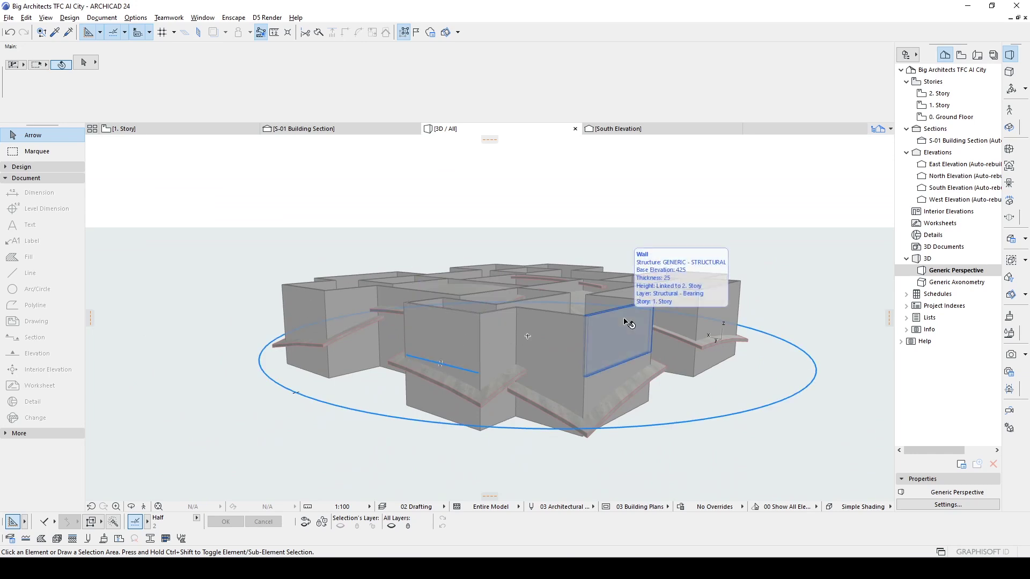
Select all 96 walls and add them as targets in Solid Element Operations
{"action": "middle_click_drag", "start_coordinate": [644, 223], "coordinate": [669, 272], "text": "shift"}
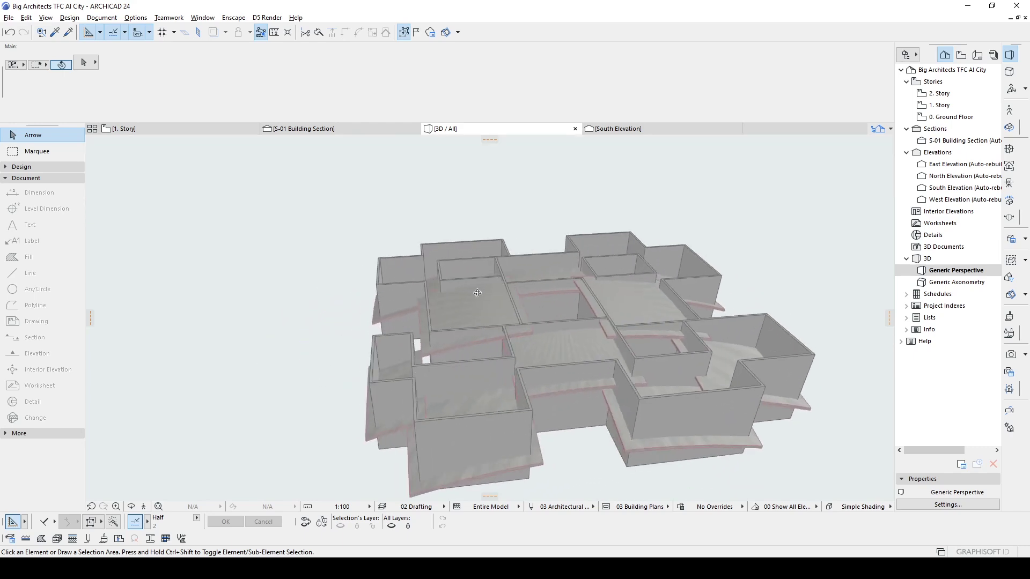
{"action": "key", "text": "w"}
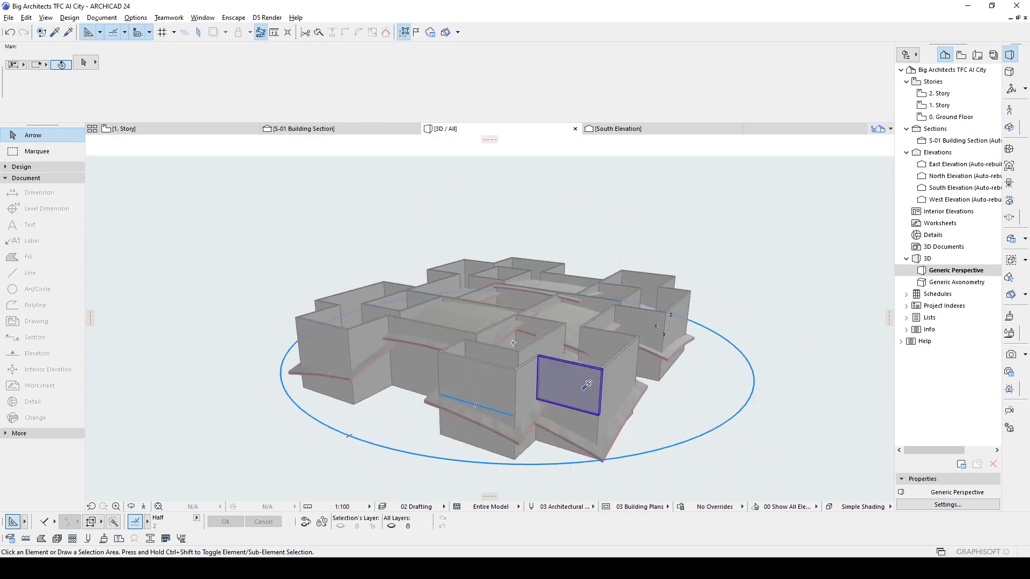
{"action": "key", "text": "ctrl+a"}
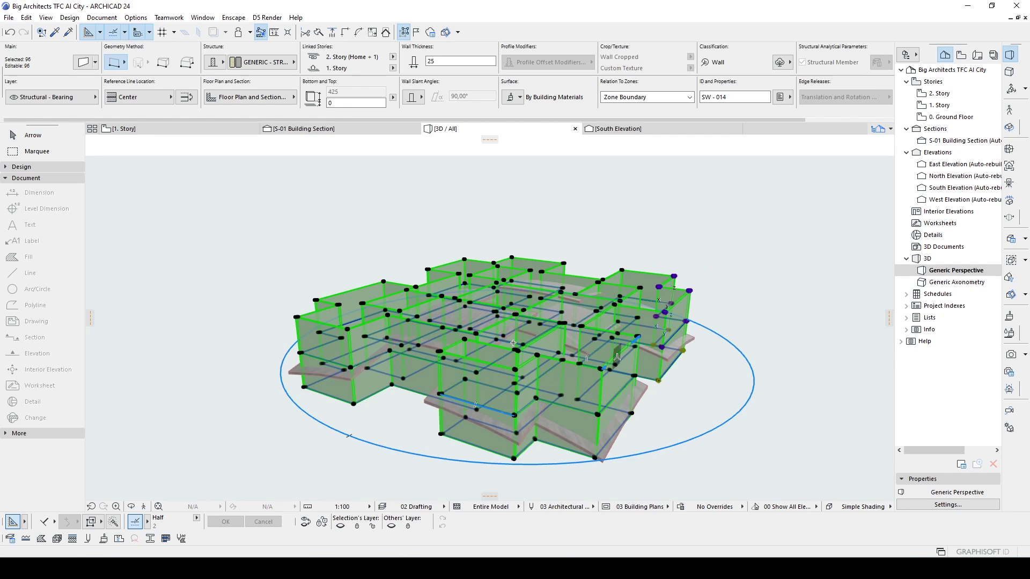
{"action": "right_click", "coordinate": [645, 276]}
{"action": "mouse_move", "coordinate": [674, 417]}
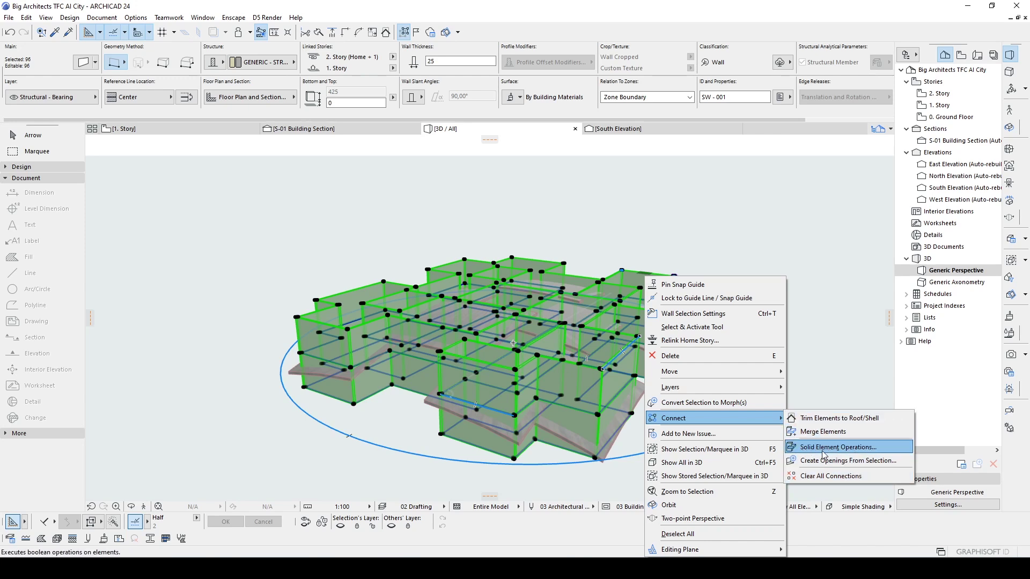
{"action": "left_click", "coordinate": [824, 447]}
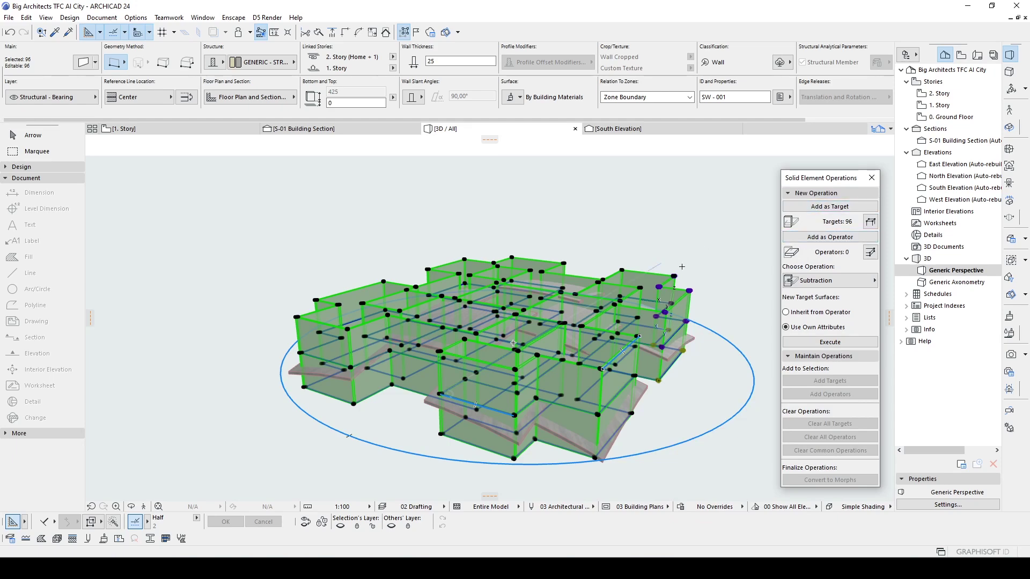
Add the three roof shells as the cutting operators
{"action": "key", "text": "Escape"}
{"action": "left_click", "coordinate": [528, 426], "text": "alt"}
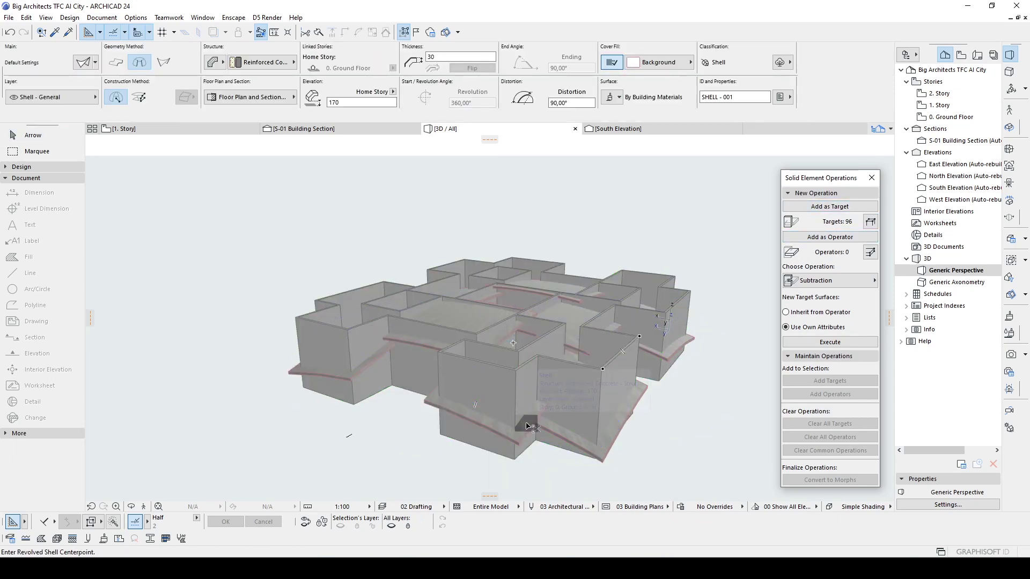
{"action": "key", "text": "ctrl+a"}
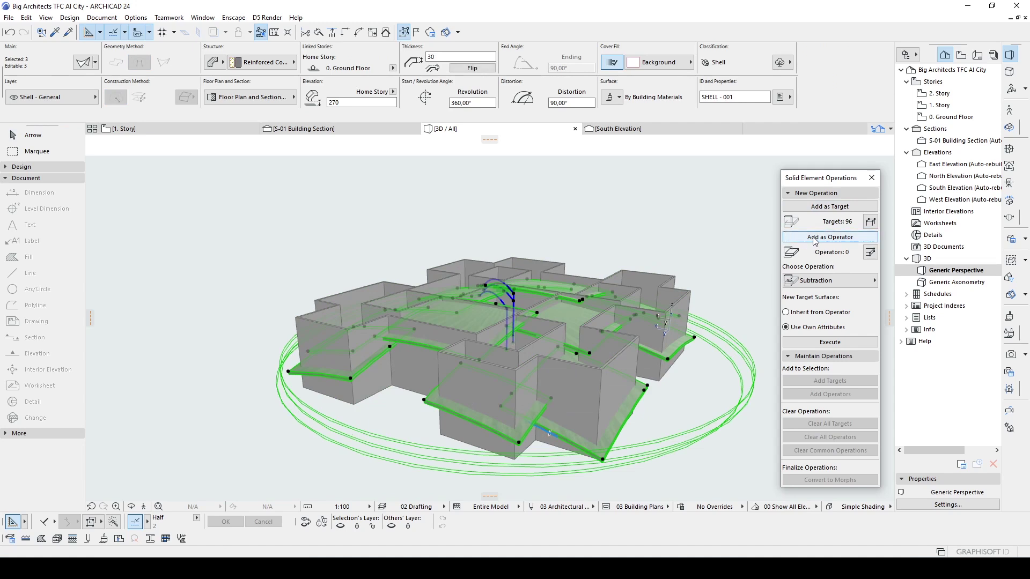
{"action": "left_click", "coordinate": [823, 238]}
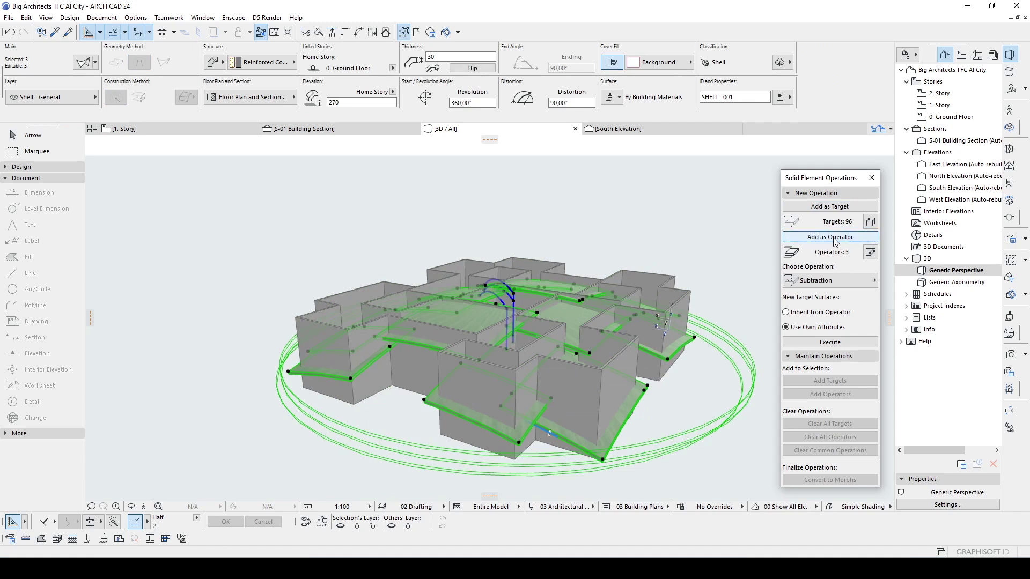
Execute Subtraction with upward extrusion, then deselect and orbit to inspect the trimmed walls
{"action": "key", "text": "Escape"}
{"action": "left_click", "coordinate": [825, 282]}
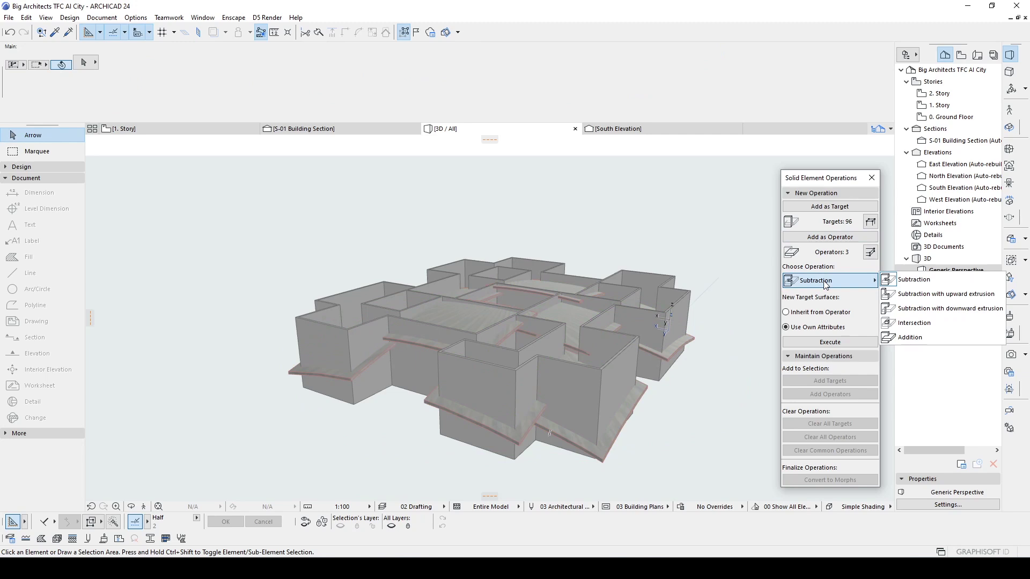
{"action": "left_click", "coordinate": [923, 294]}
{"action": "left_click", "coordinate": [826, 342]}
{"action": "left_click", "coordinate": [707, 223]}
{"action": "mouse_move", "coordinate": [707, 223]}
{"action": "middle_mouse_down", "text": "shift"}
{"action": "mouse_move", "coordinate": [310, 308]}
{"action": "mouse_move", "coordinate": [451, 338]}
{"action": "mouse_move", "coordinate": [193, 436]}
{"action": "mouse_move", "coordinate": [498, 123]}
{"action": "middle_mouse_up", "text": "shift"}
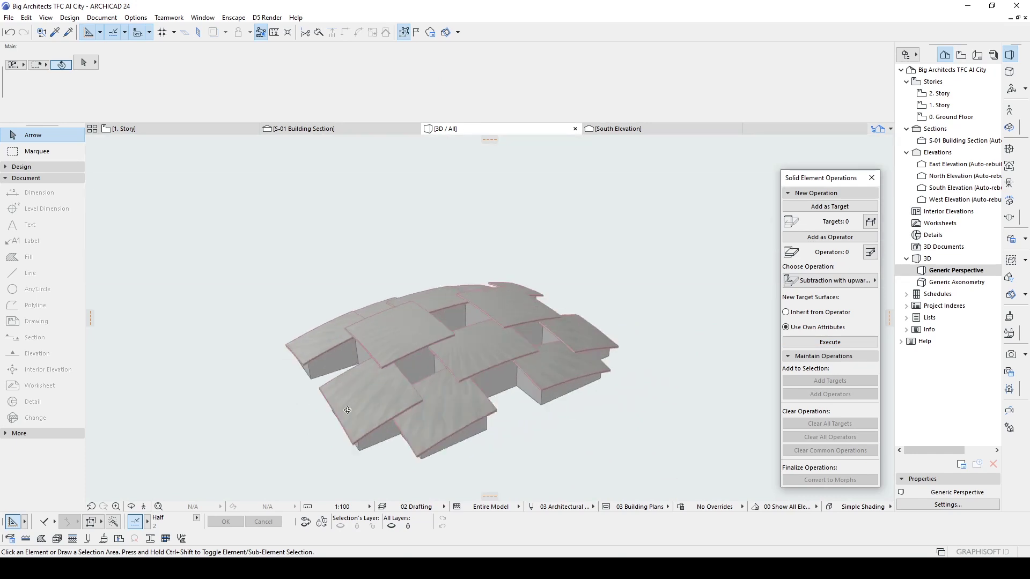
Apply the White Model with Shadows 3D style and reframe the model
{"action": "right_click", "coordinate": [491, 132]}
{"action": "mouse_move", "coordinate": [568, 208]}
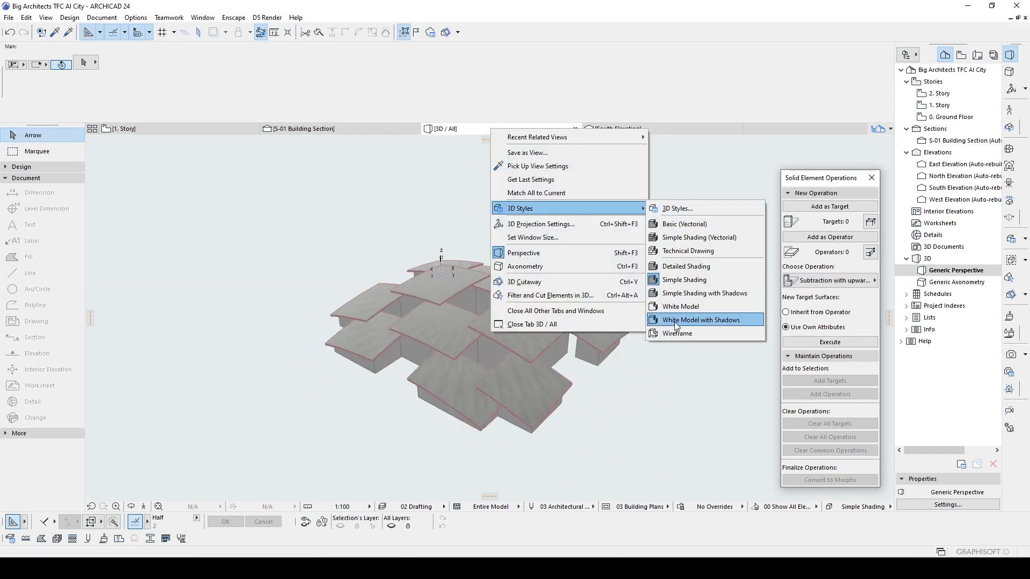
{"action": "left_click", "coordinate": [676, 322]}
{"action": "mouse_move", "coordinate": [677, 322]}
{"action": "middle_mouse_down", "text": "shift"}
{"action": "mouse_move", "coordinate": [223, 288]}
{"action": "mouse_move", "coordinate": [547, 343]}
{"action": "mouse_move", "coordinate": [613, 320]}
{"action": "mouse_move", "coordinate": [261, 346]}
{"action": "mouse_move", "coordinate": [663, 374]}
{"action": "mouse_move", "coordinate": [246, 315]}
{"action": "mouse_move", "coordinate": [335, 353]}
{"action": "mouse_move", "coordinate": [644, 345]}
{"action": "mouse_move", "coordinate": [631, 369]}
{"action": "mouse_move", "coordinate": [648, 367]}
{"action": "middle_mouse_up", "text": "shift"}
{"action": "scroll", "coordinate": [505, 356], "scroll_direction": "up", "scroll_amount": 3}
{"action": "middle_click_drag", "start_coordinate": [505, 356], "coordinate": [504, 323]}
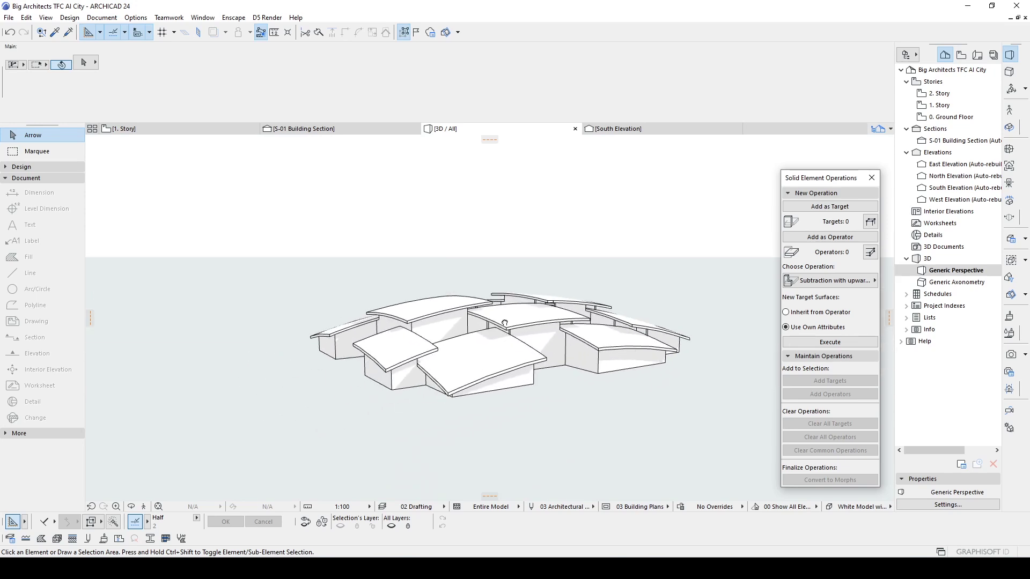
Set the Ground Floor story height to 500 in Story Settings
{"action": "left_click", "coordinate": [945, 119]}
{"action": "right_click", "coordinate": [933, 122]}
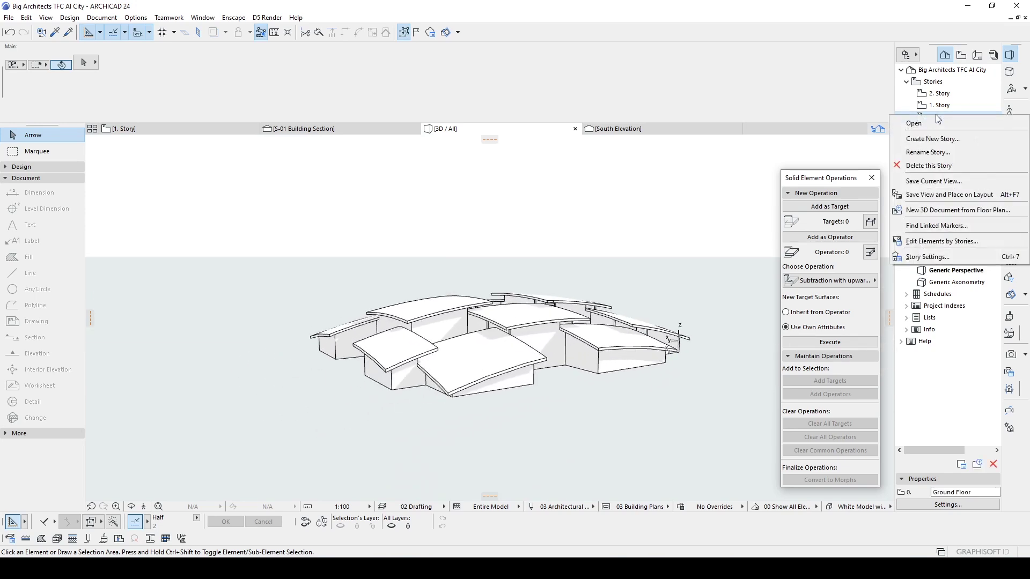
{"action": "left_click", "coordinate": [922, 256]}
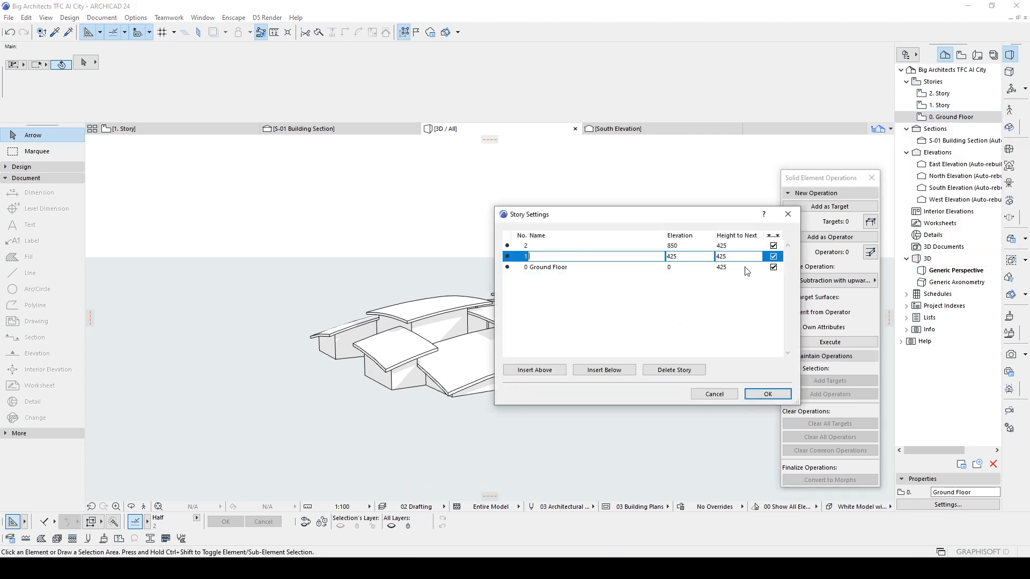
{"action": "left_click", "coordinate": [732, 267]}
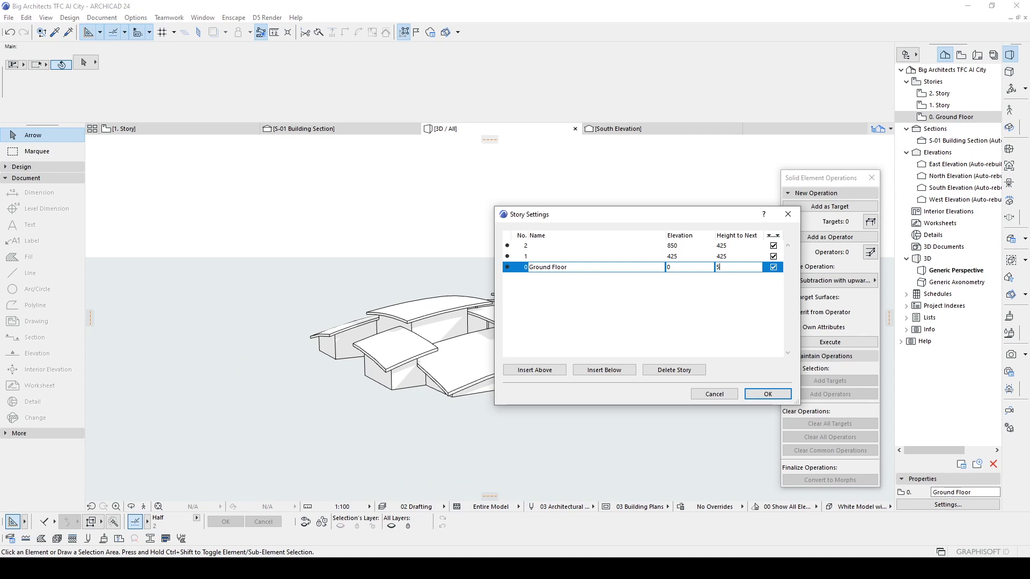
{"action": "type", "text": "00"}
{"action": "left_click", "coordinate": [745, 256]}
{"action": "type", "text": "500"}
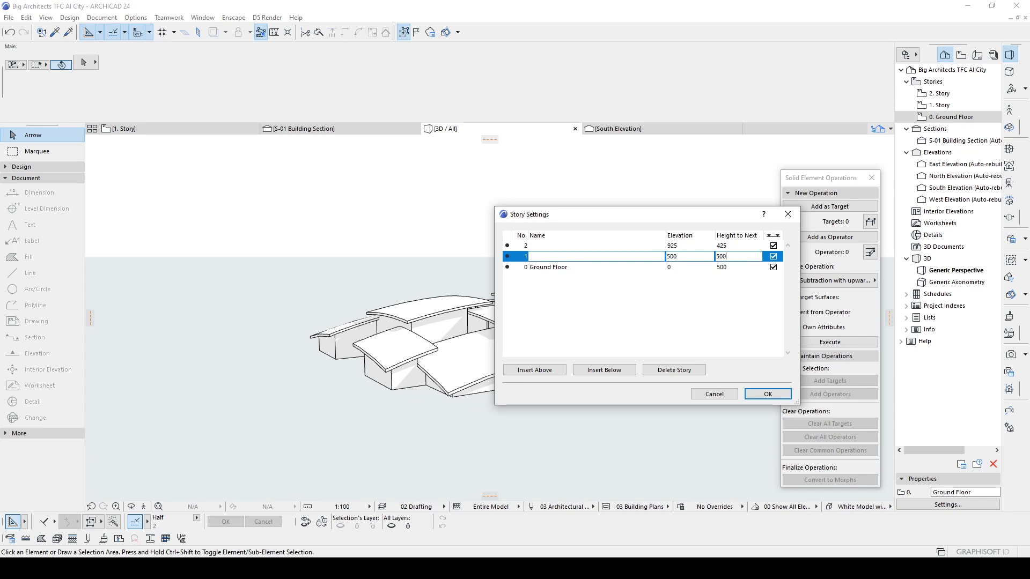
{"action": "left_click", "coordinate": [754, 396]}
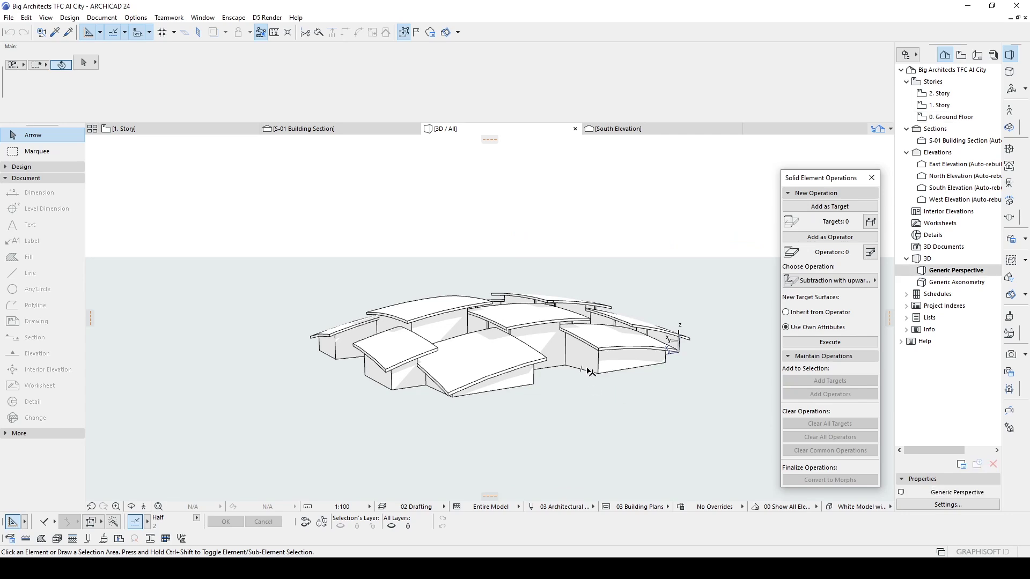
Move the three roof shells up by 200 with Ctrl+D
{"action": "mouse_move", "coordinate": [544, 363]}
{"action": "middle_mouse_down", "text": "shift"}
{"action": "mouse_move", "coordinate": [513, 225]}
{"action": "mouse_move", "coordinate": [513, 252]}
{"action": "middle_mouse_up", "text": "shift"}
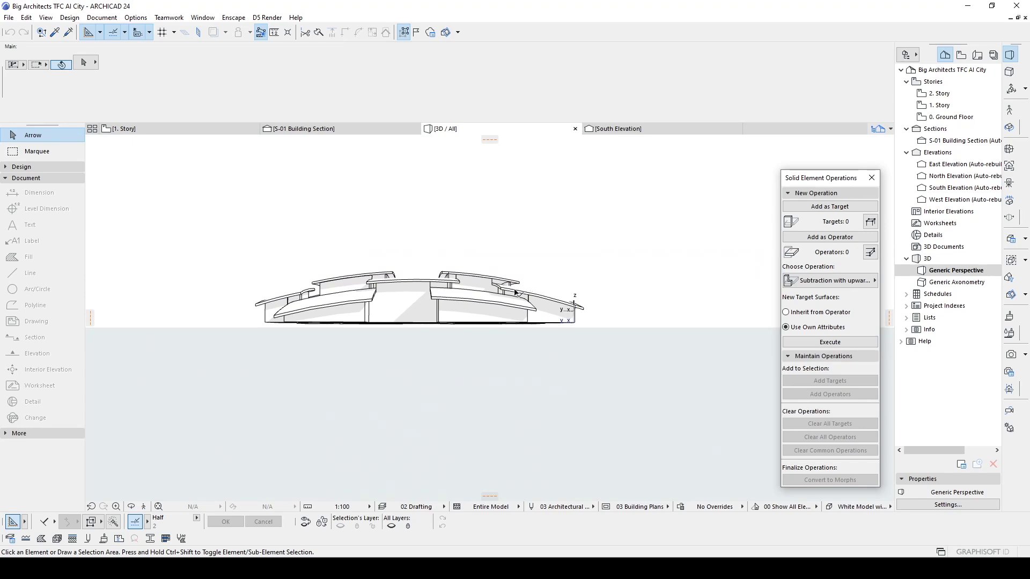
{"action": "key", "text": "ctrl+a"}
{"action": "scroll", "coordinate": [494, 277], "scroll_direction": "up", "scroll_amount": 3}
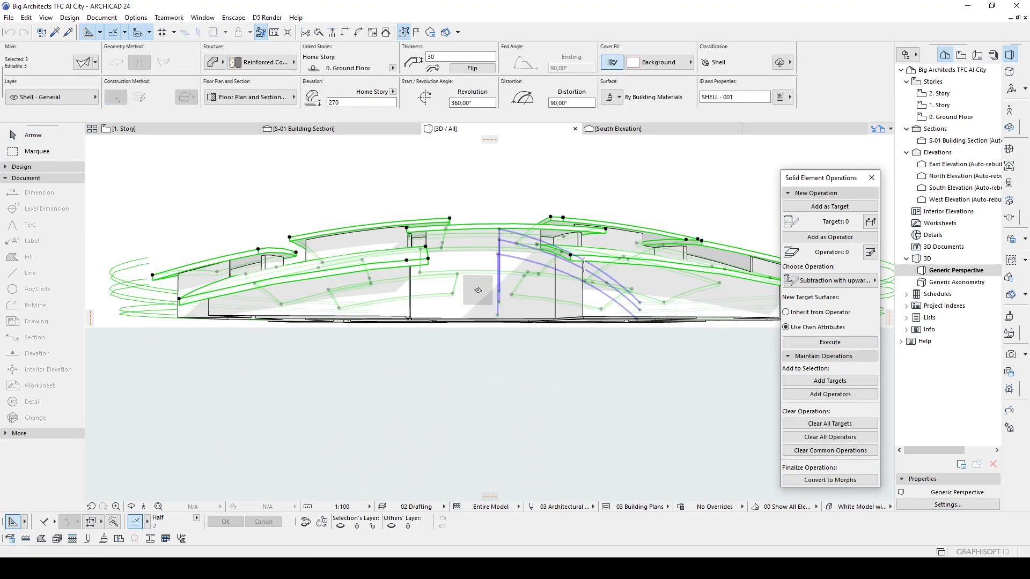
{"action": "left_click", "coordinate": [470, 300]}
{"action": "key", "text": "Tab"}
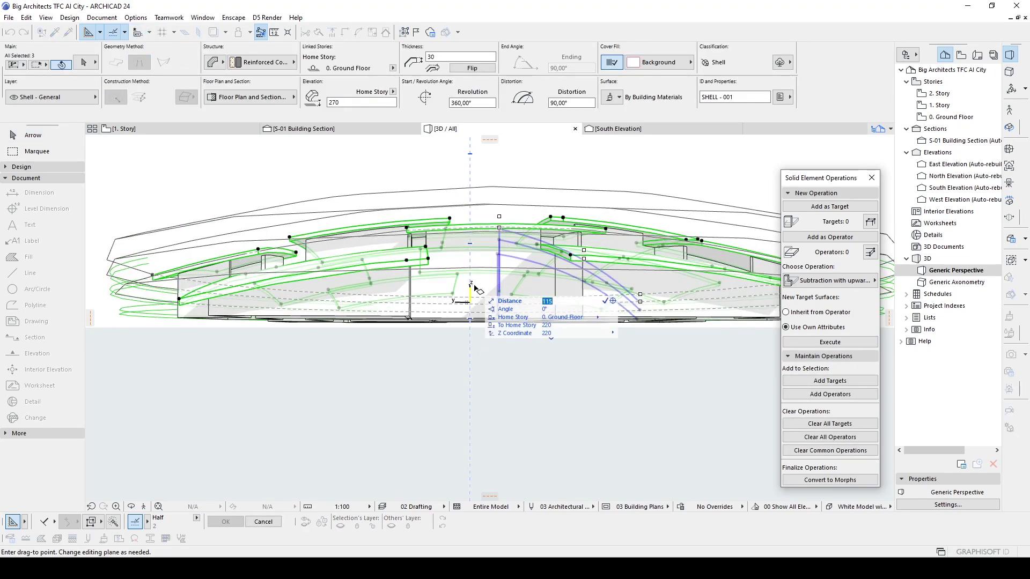
{"action": "key", "text": "Return"}
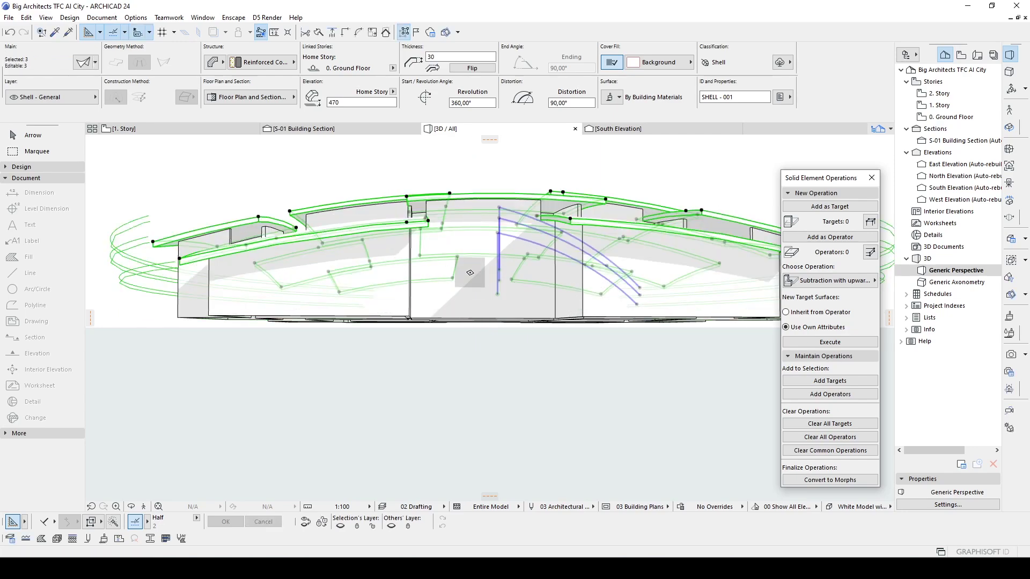
Orbit around the raised shells and open the AI City.jpg reference render for comparison
{"action": "mouse_move", "coordinate": [619, 257]}
{"action": "middle_mouse_down", "text": "shift"}
{"action": "mouse_move", "coordinate": [465, 312]}
{"action": "mouse_move", "coordinate": [697, 326]}
{"action": "mouse_move", "coordinate": [510, 293]}
{"action": "mouse_move", "coordinate": [320, 379]}
{"action": "middle_mouse_up", "text": "shift"}
{"action": "scroll", "coordinate": [465, 312], "scroll_direction": "down", "scroll_amount": 3}
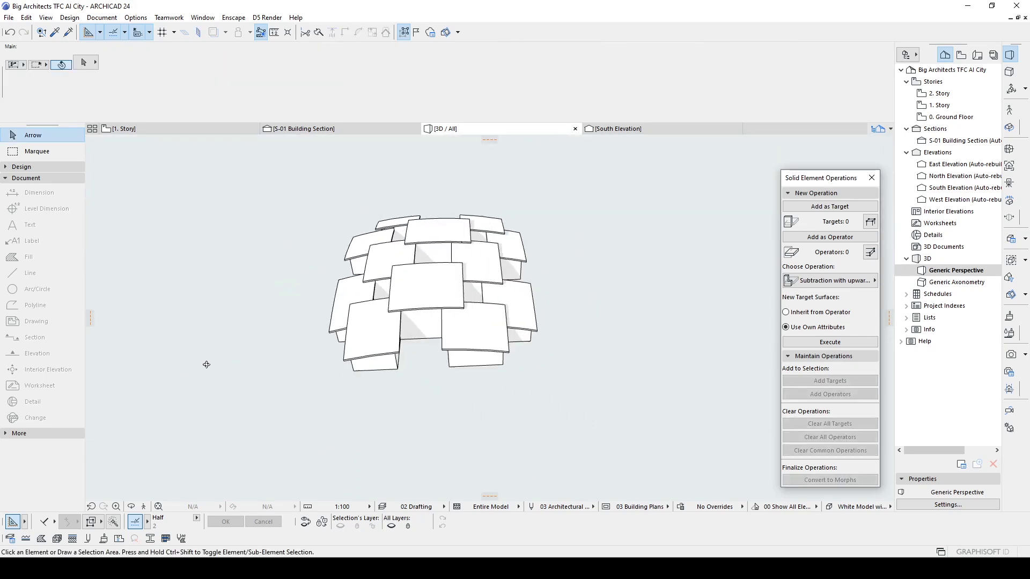
{"action": "left_click", "coordinate": [9, 168]}
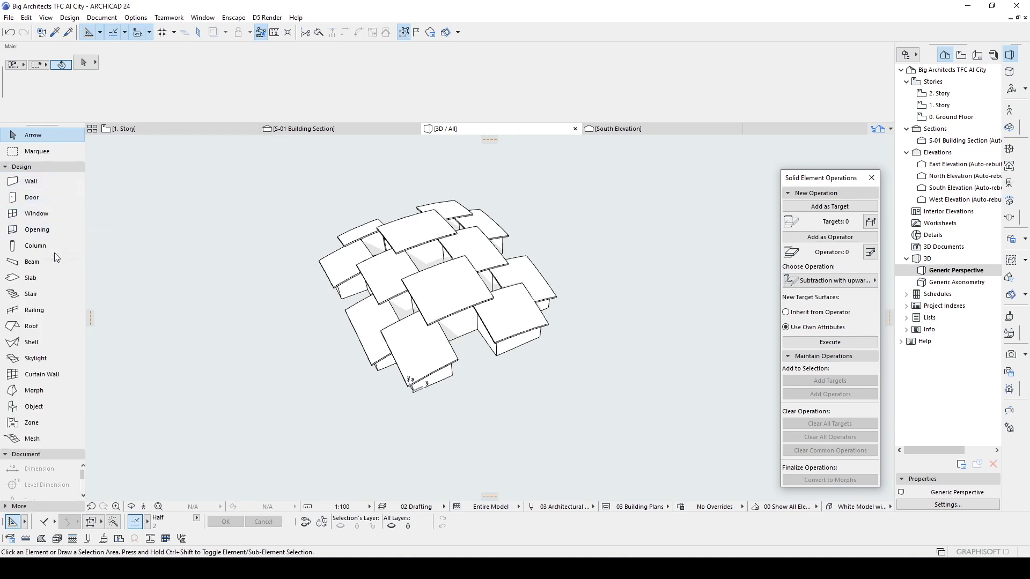
{"action": "mouse_move", "coordinate": [444, 368]}
{"action": "middle_mouse_down", "text": "shift"}
{"action": "mouse_move", "coordinate": [446, 291]}
{"action": "mouse_move", "coordinate": [479, 311]}
{"action": "middle_mouse_up", "text": "shift"}
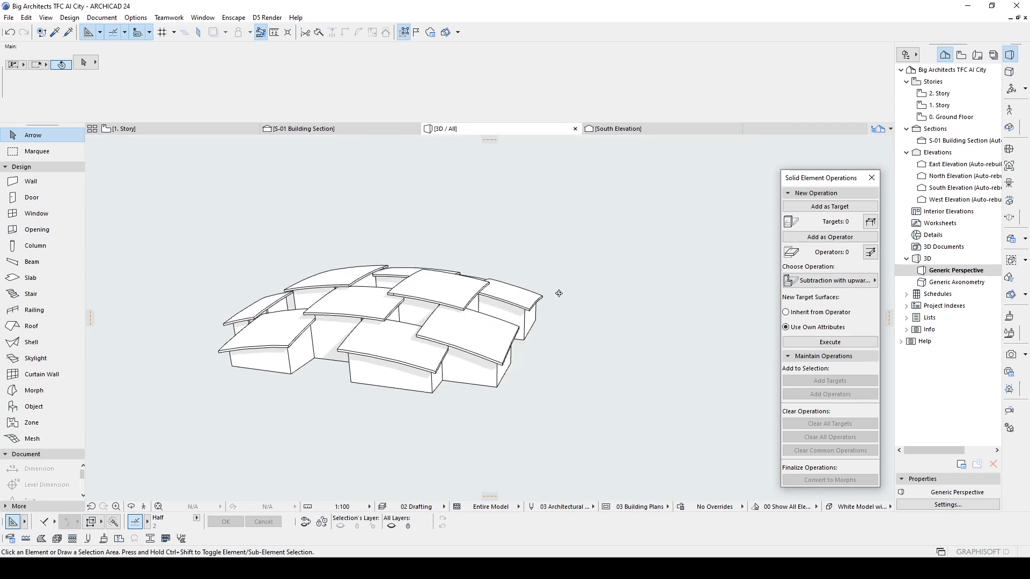
{"action": "mouse_move", "coordinate": [193, 295]}
{"action": "middle_mouse_down", "text": "shift"}
{"action": "mouse_move", "coordinate": [695, 265]}
{"action": "mouse_move", "coordinate": [137, 260]}
{"action": "mouse_move", "coordinate": [346, 361]}
{"action": "middle_mouse_up", "text": "shift"}
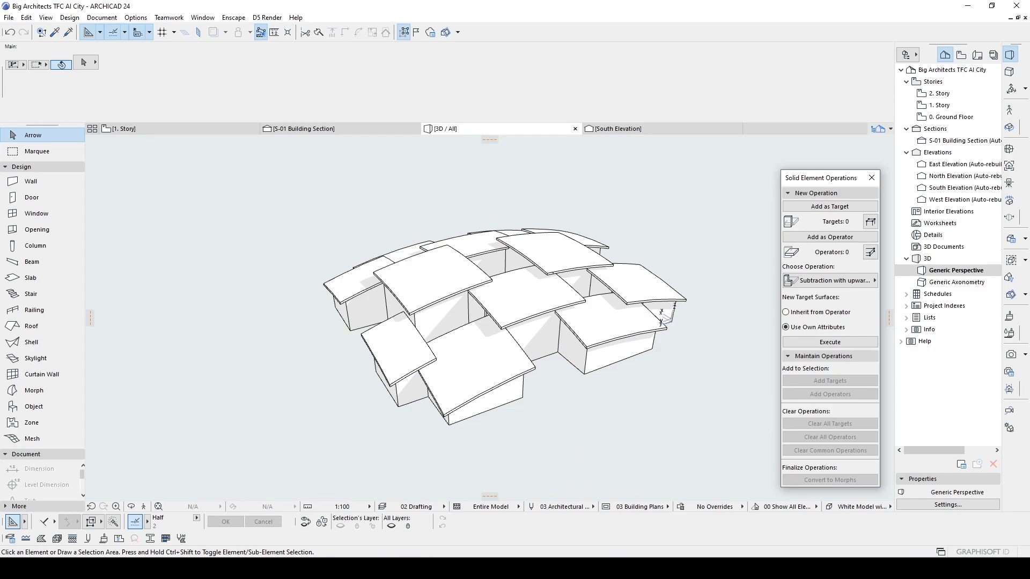
{"action": "left_click", "coordinate": [409, 515]}
{"action": "scroll", "coordinate": [432, 332], "scroll_direction": "up", "scroll_amount": 1}
{"action": "scroll", "coordinate": [345, 360], "scroll_direction": "up", "scroll_amount": 1}
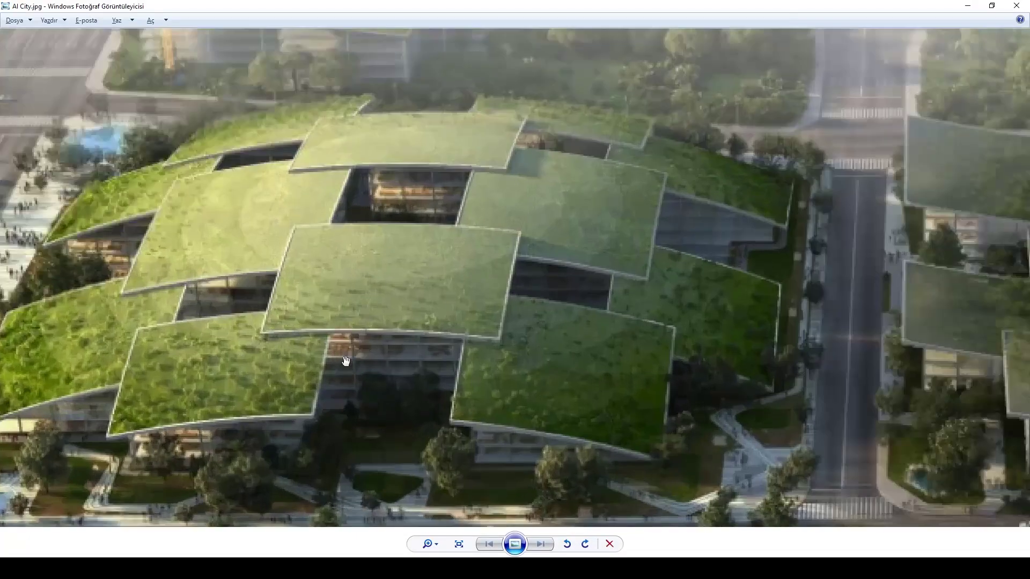
{"action": "scroll", "coordinate": [425, 356], "scroll_direction": "up", "scroll_amount": 1}
{"action": "scroll", "coordinate": [338, 362], "scroll_direction": "down", "scroll_amount": 2}
{"action": "scroll", "coordinate": [322, 367], "scroll_direction": "up", "scroll_amount": 1}
{"action": "scroll", "coordinate": [292, 373], "scroll_direction": "up", "scroll_amount": 2}
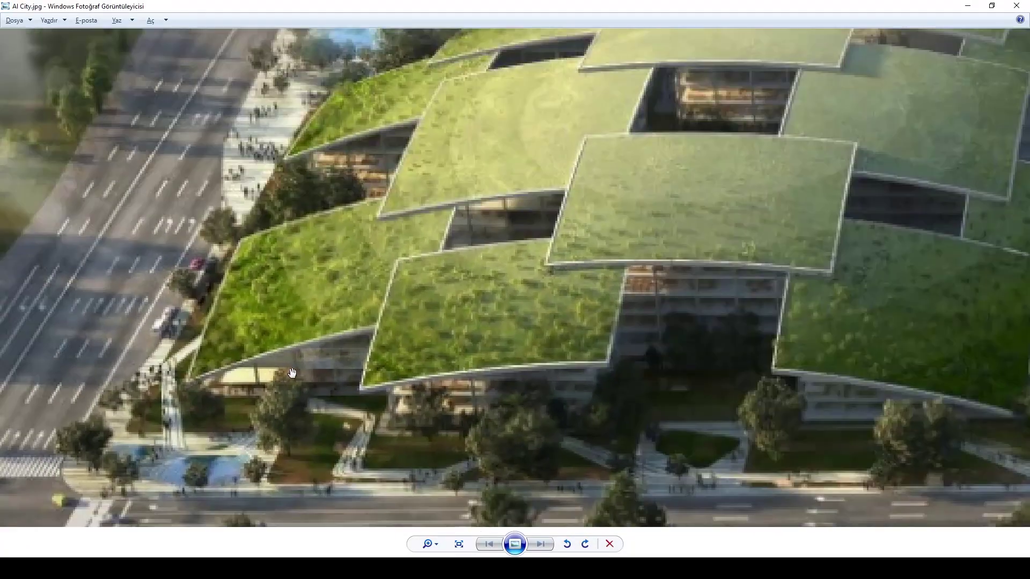
{"action": "left_click_drag", "start_coordinate": [291, 373], "coordinate": [306, 230]}
{"action": "scroll", "coordinate": [305, 229], "scroll_direction": "down", "scroll_amount": 1}
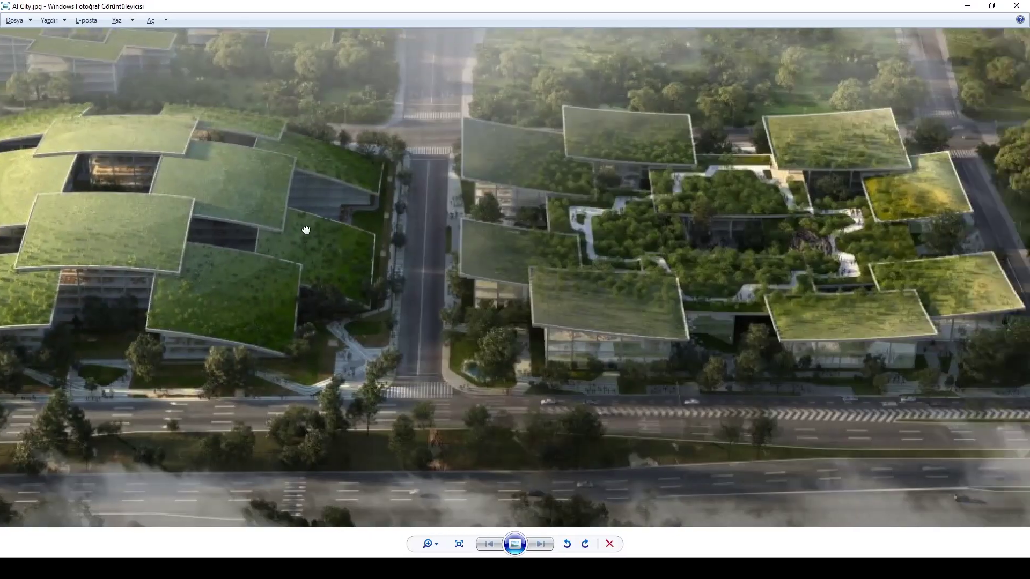
{"action": "scroll", "coordinate": [593, 350], "scroll_direction": "up", "scroll_amount": 1}
{"action": "scroll", "coordinate": [598, 417], "scroll_direction": "up", "scroll_amount": 1}
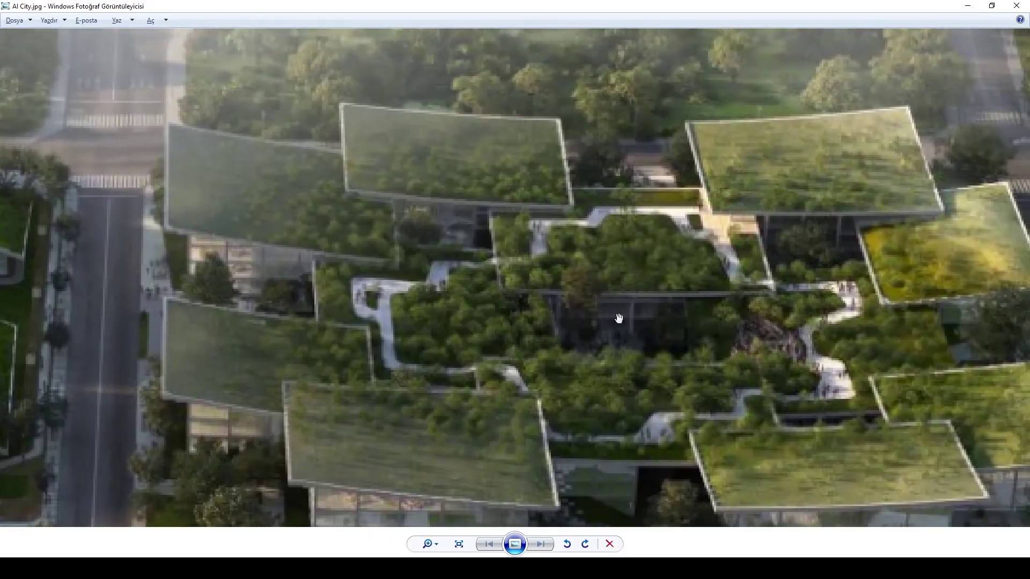
{"action": "scroll", "coordinate": [567, 341], "scroll_direction": "down", "scroll_amount": 2}
{"action": "left_click_drag", "start_coordinate": [570, 338], "coordinate": [733, 329]}
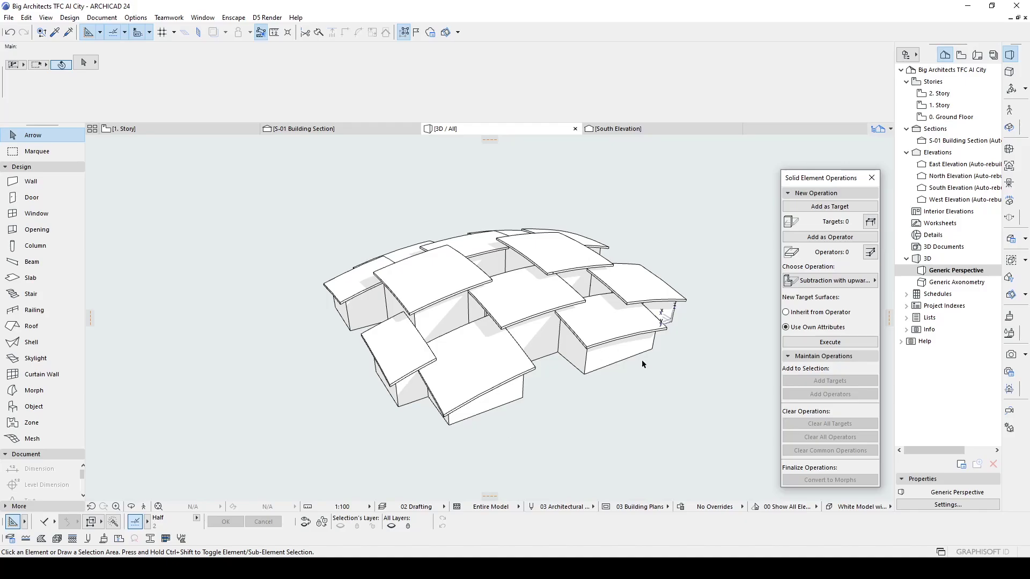
{"action": "mouse_move", "coordinate": [642, 360]}
{"action": "middle_mouse_down", "text": "shift"}
{"action": "mouse_move", "coordinate": [652, 406]}
{"action": "mouse_move", "coordinate": [697, 417]}
{"action": "middle_mouse_up", "text": "shift"}
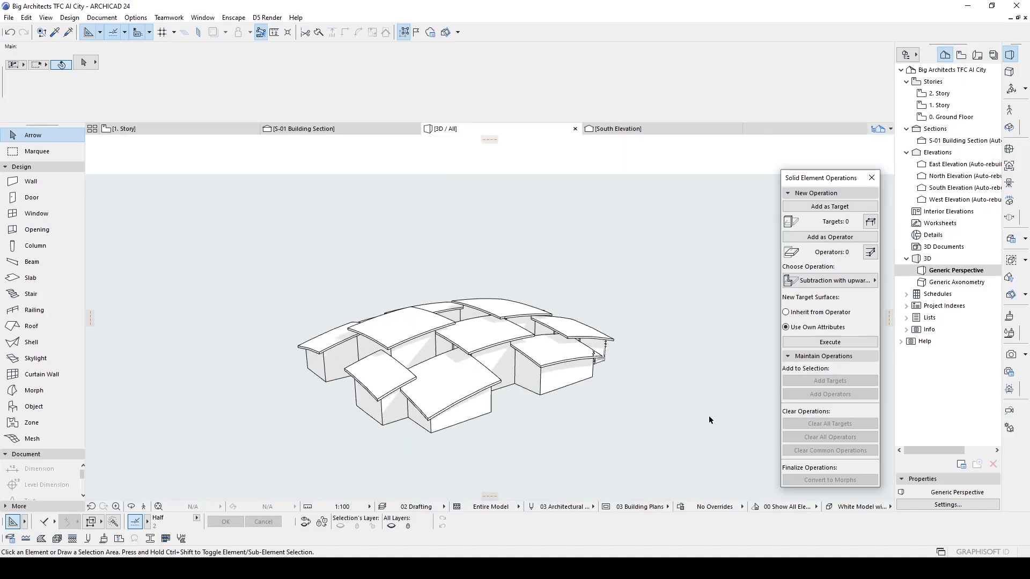